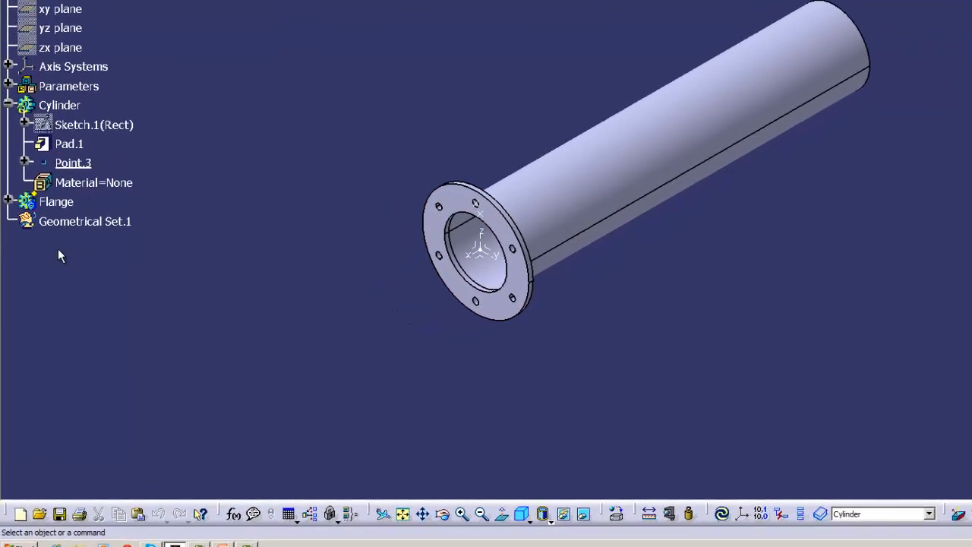
# - Expand the Flange body in the specification tree and update the part
pyautogui.click(8, 201)
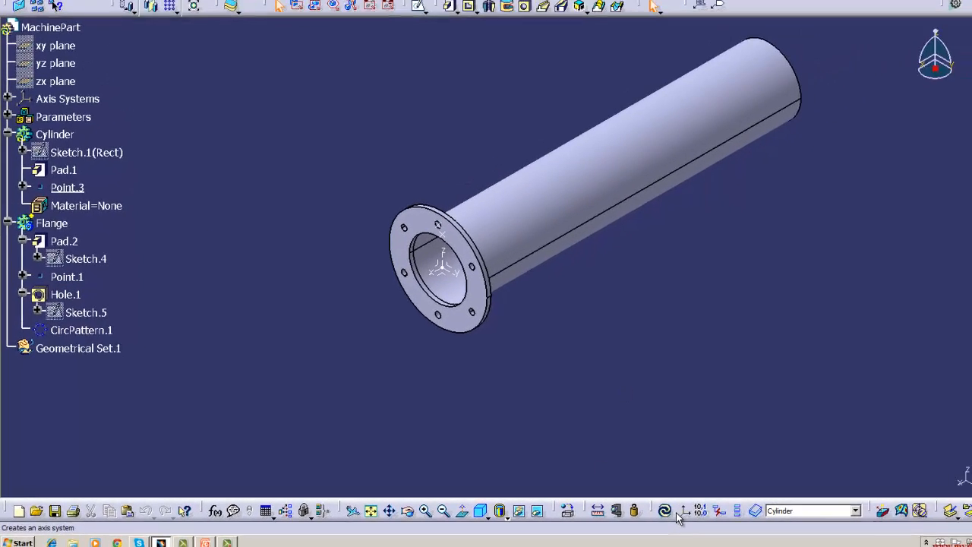
pyautogui.click(667, 513)
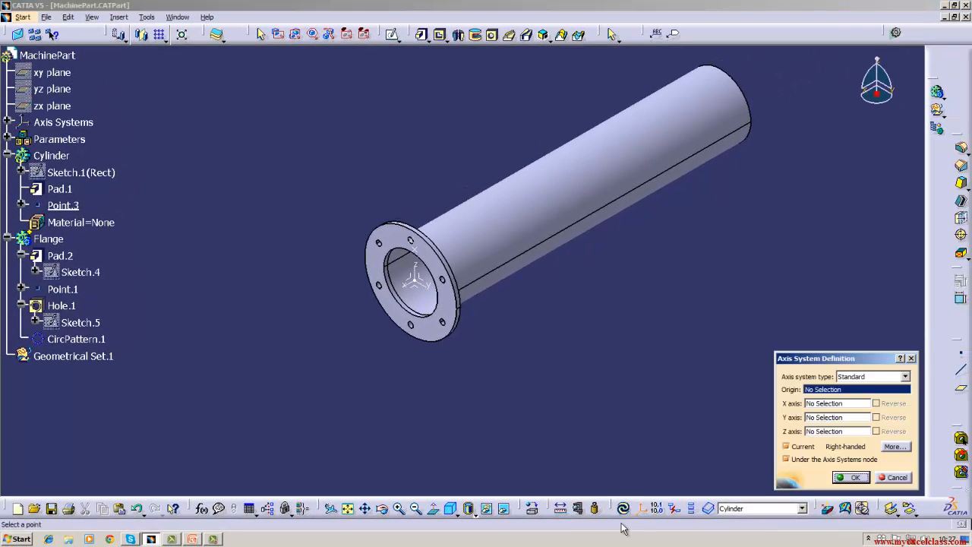
pyautogui.click(666, 517)
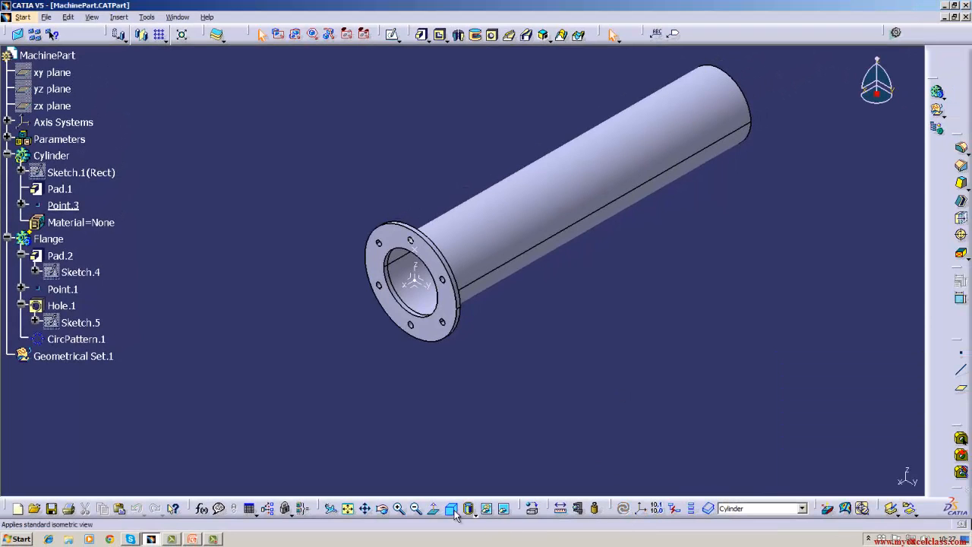
# - Delete Point.3 on the cylinder's inner edge, keeping its exclusive parents
pyautogui.moveTo(459, 510); pyautogui.dragTo(464, 417)
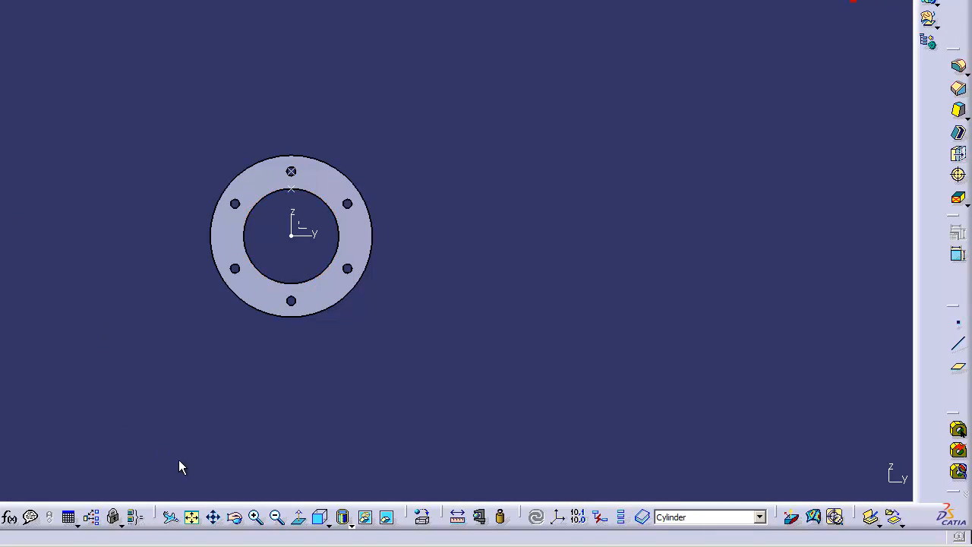
pyautogui.click(254, 516)
pyautogui.click(254, 516)
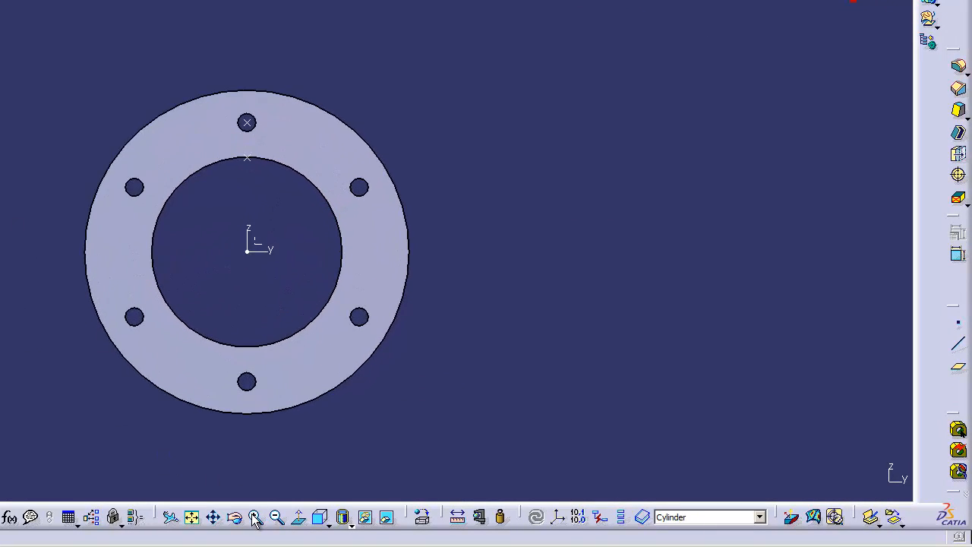
pyautogui.click(254, 515)
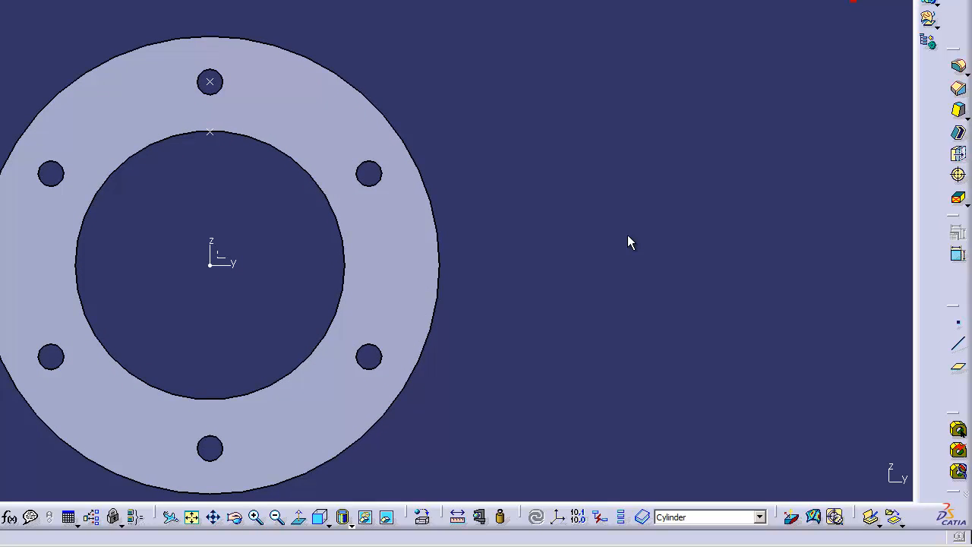
pyautogui.rightClick(209, 133)
pyautogui.click(239, 345)
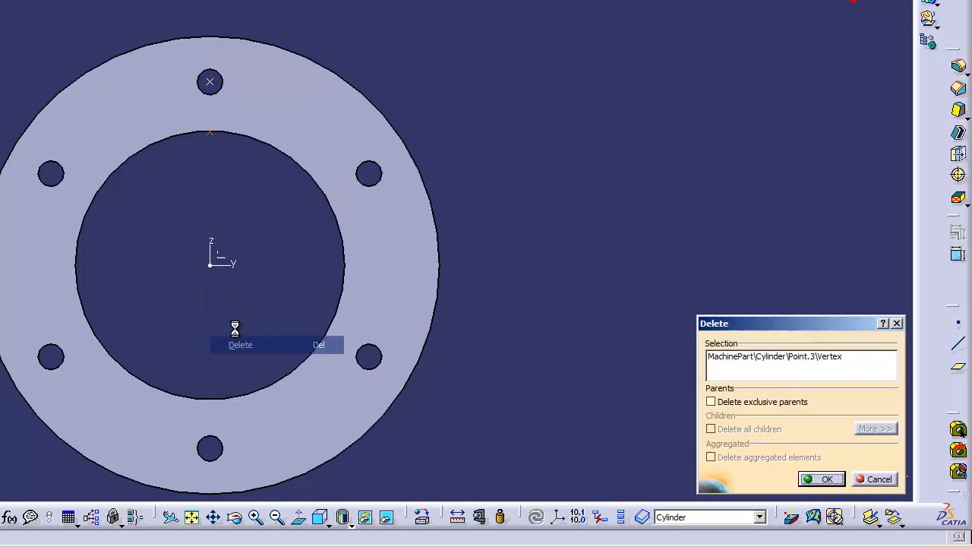
pyautogui.click(821, 480)
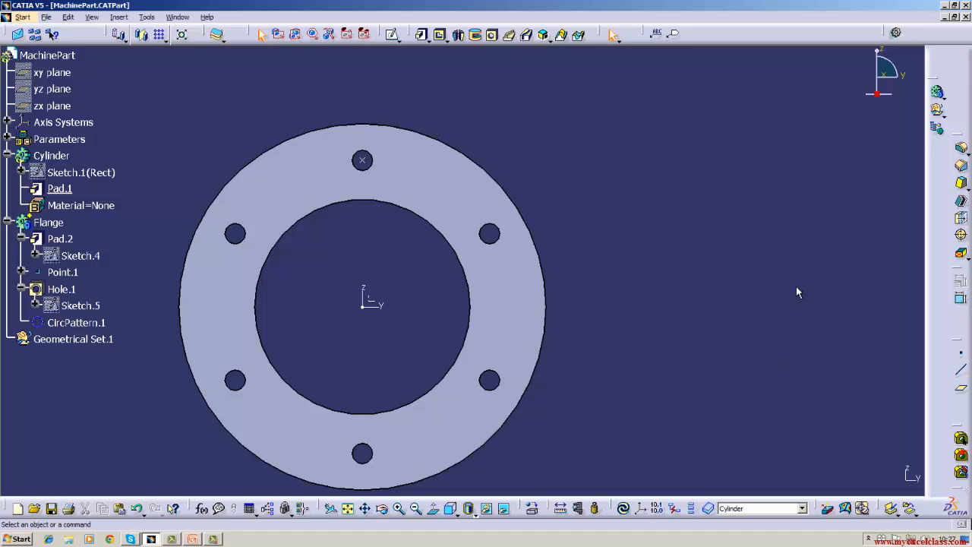
# - Edit Hole.1 of the Flange body and turn off its thread
pyautogui.click(67, 290)
pyautogui.doubleClick(67, 290)
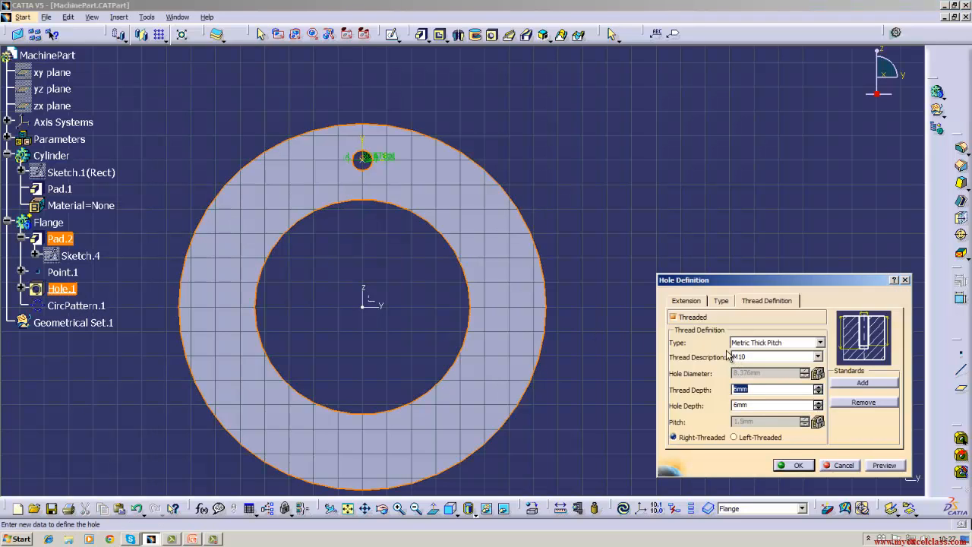
pyautogui.click(698, 319)
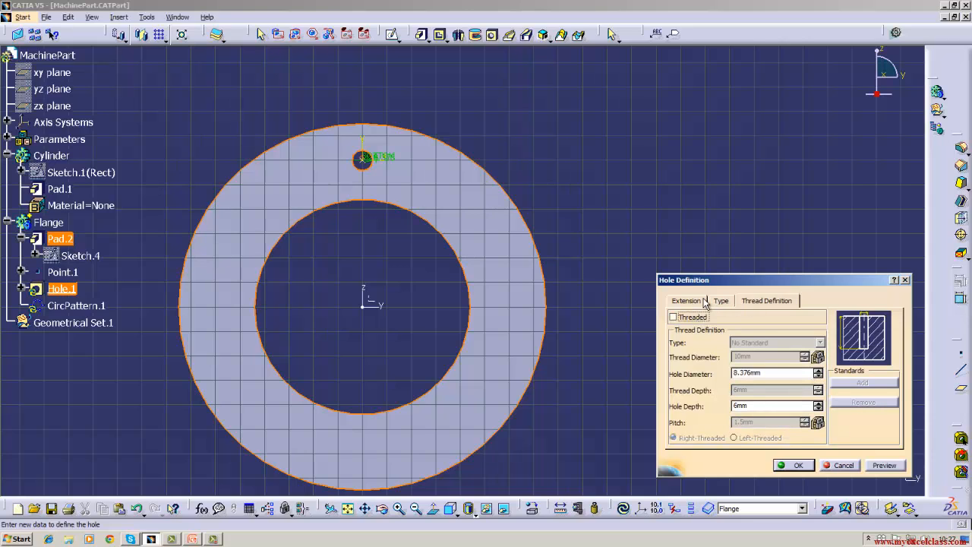
# - Set the extension of the flange hole to Up To Next
pyautogui.click(721, 302)
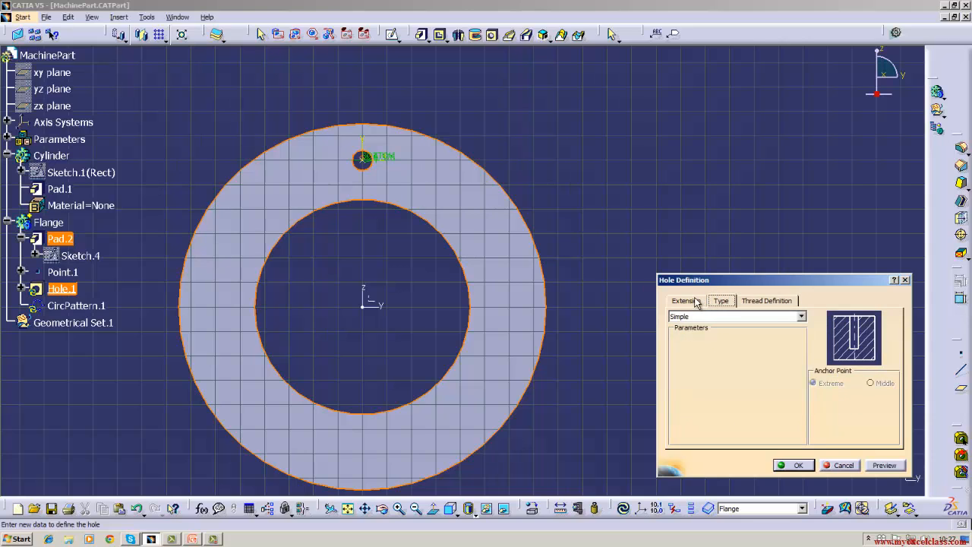
pyautogui.click(686, 300)
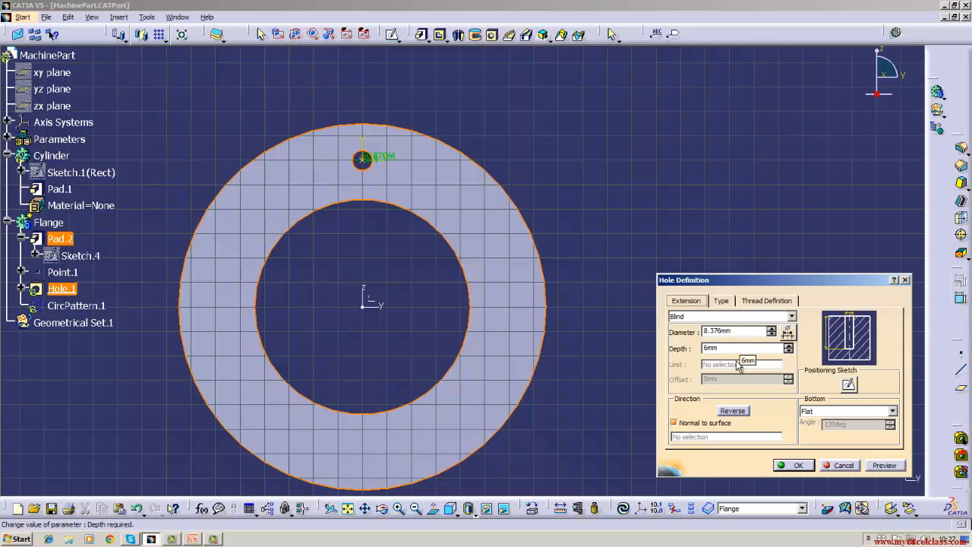
pyautogui.click(791, 316)
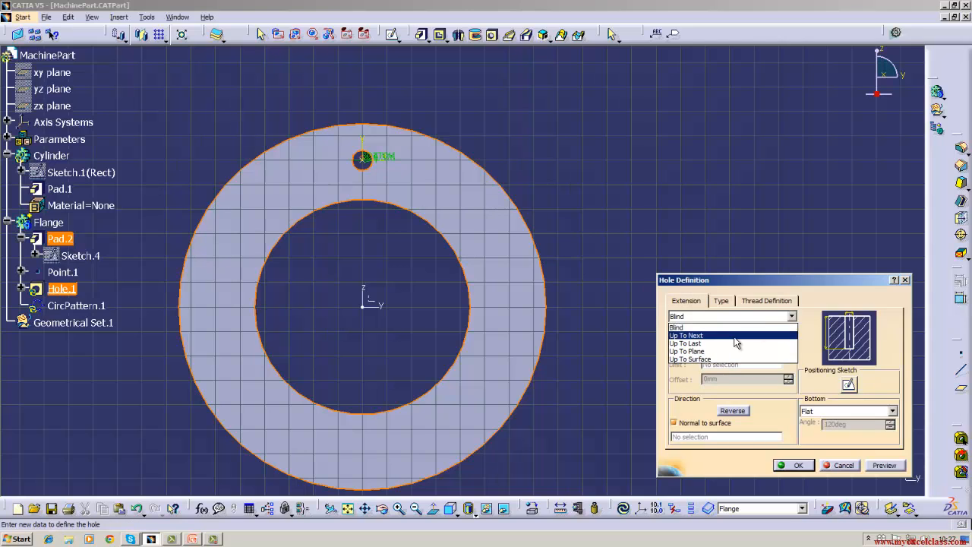
pyautogui.click(735, 339)
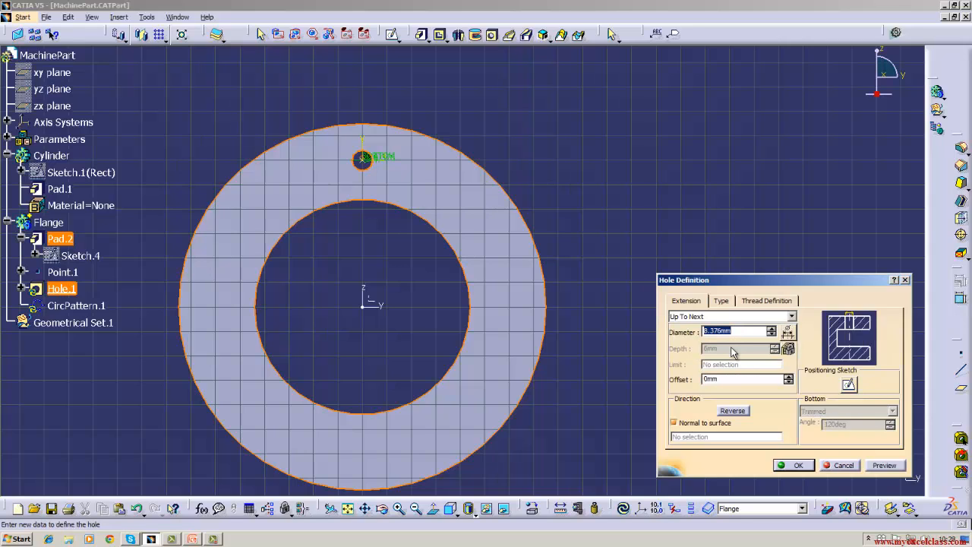
# - Try the Tapered, Counterbored, Countersunk and Counterdrilled types on the flange hole
pyautogui.click(725, 303)
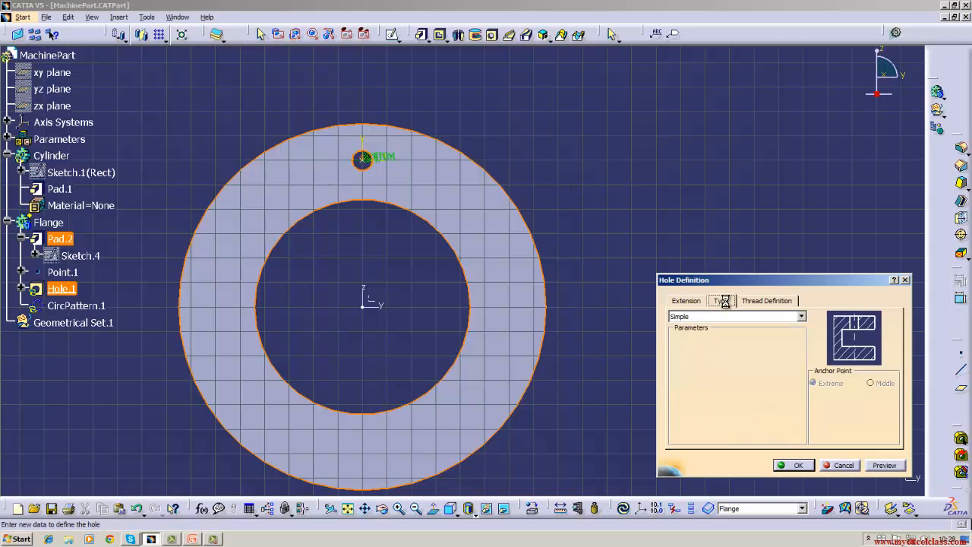
pyautogui.click(803, 317)
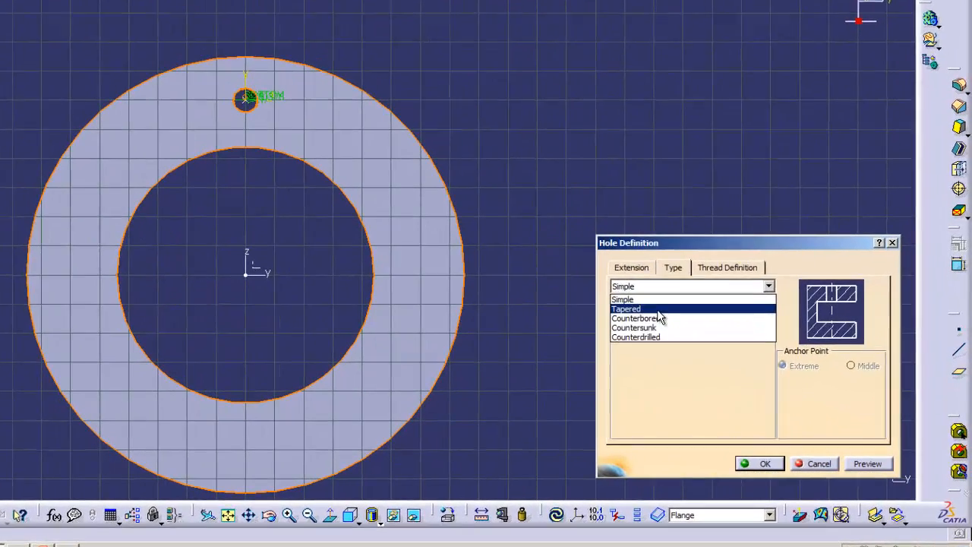
pyautogui.click(709, 334)
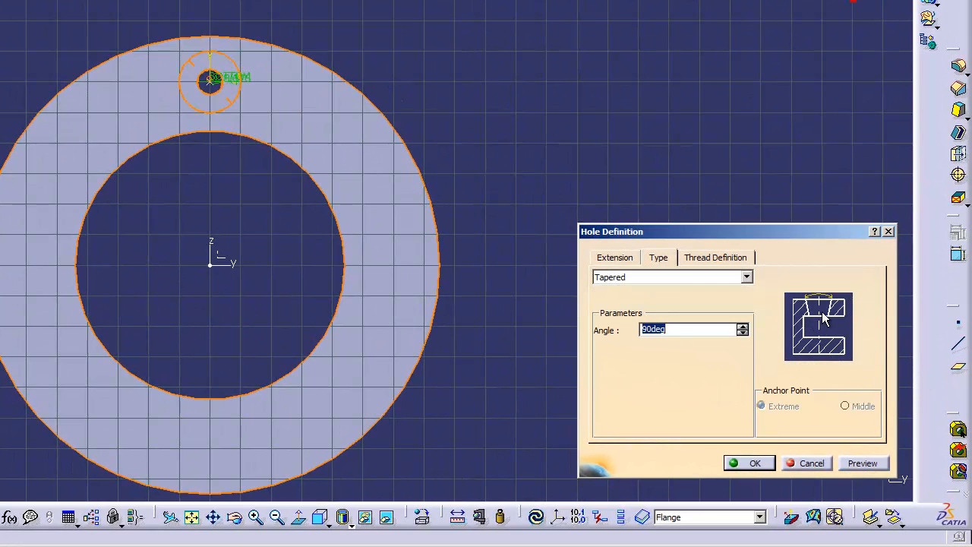
pyautogui.click(749, 277)
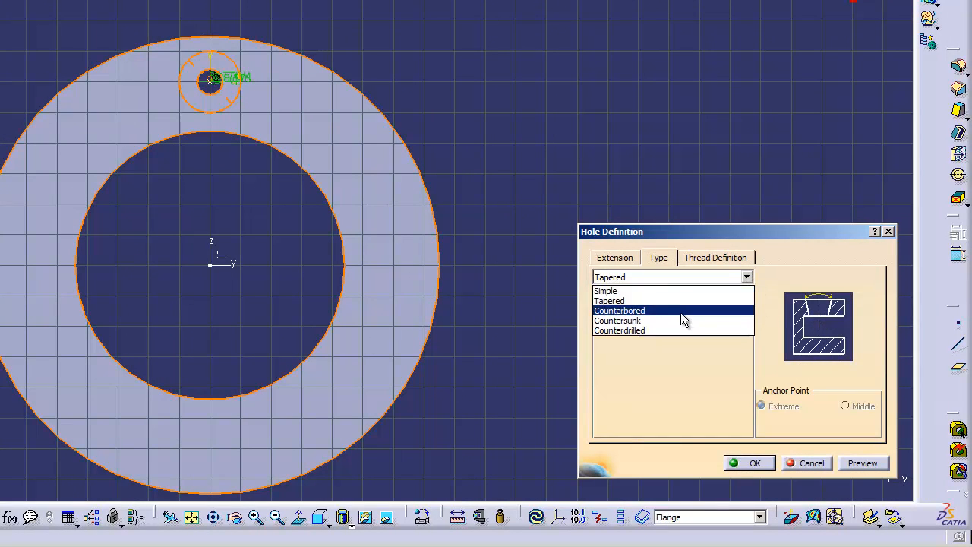
pyautogui.click(681, 312)
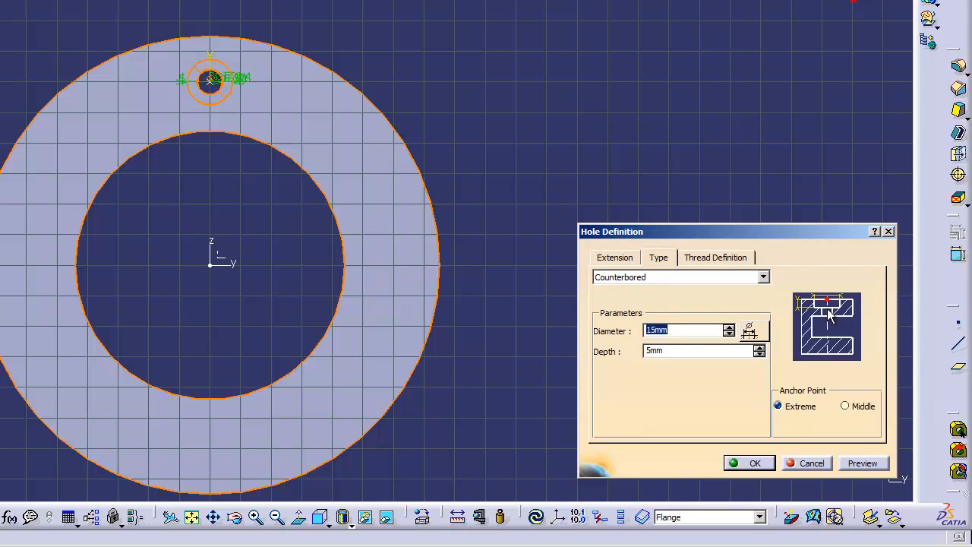
pyautogui.click(763, 277)
pyautogui.click(656, 320)
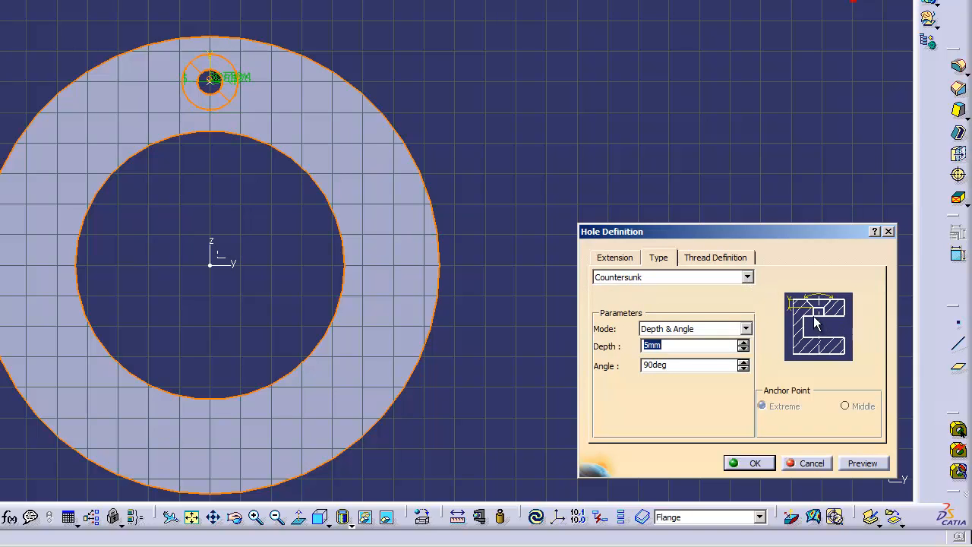
pyautogui.click(747, 277)
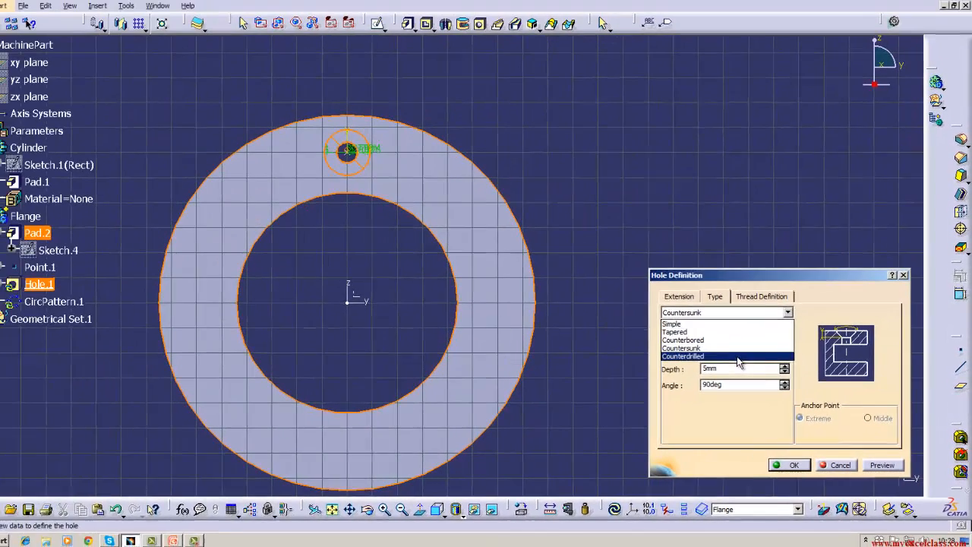
pyautogui.click(714, 342)
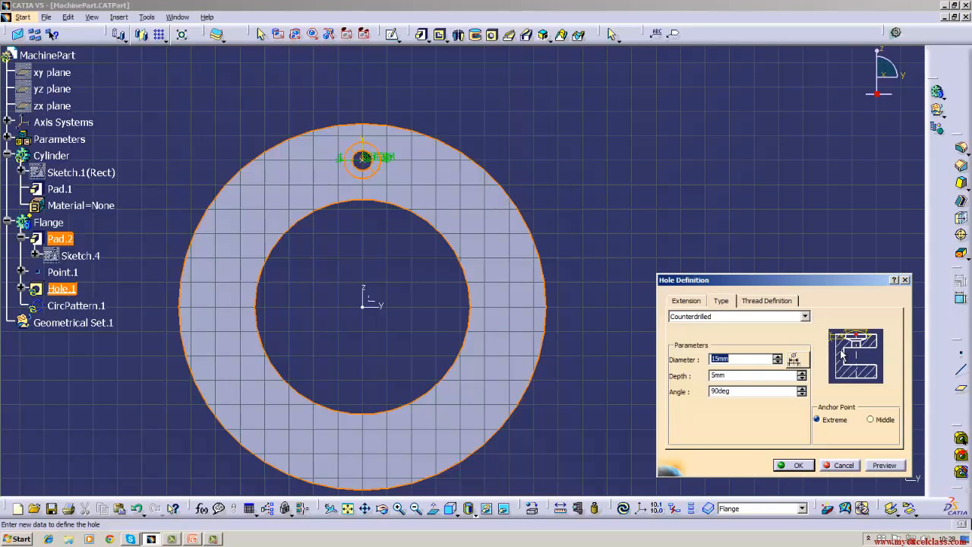
# - Set the flange hole's type to Tapered, apply the definition and update the part
pyautogui.click(806, 317)
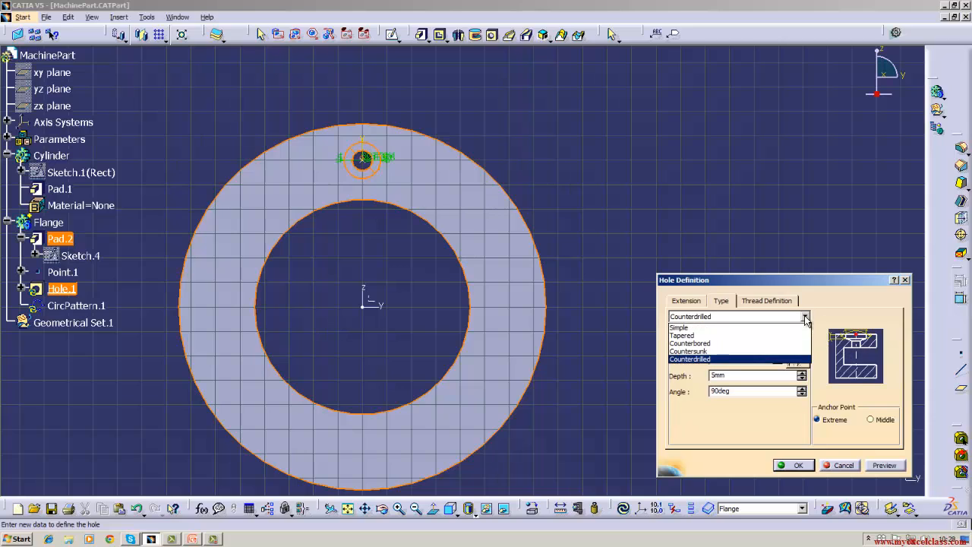
pyautogui.click(747, 336)
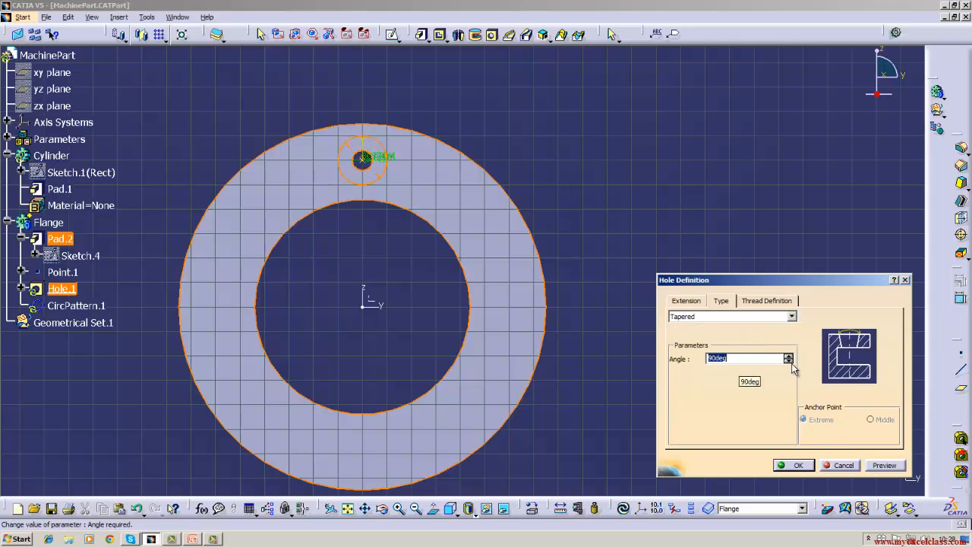
pyautogui.click(782, 466)
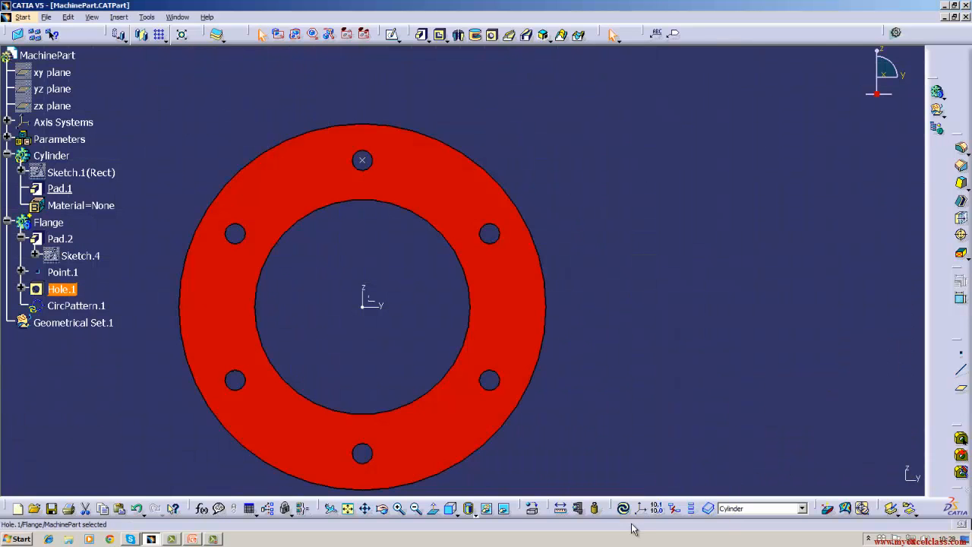
pyautogui.click(717, 357)
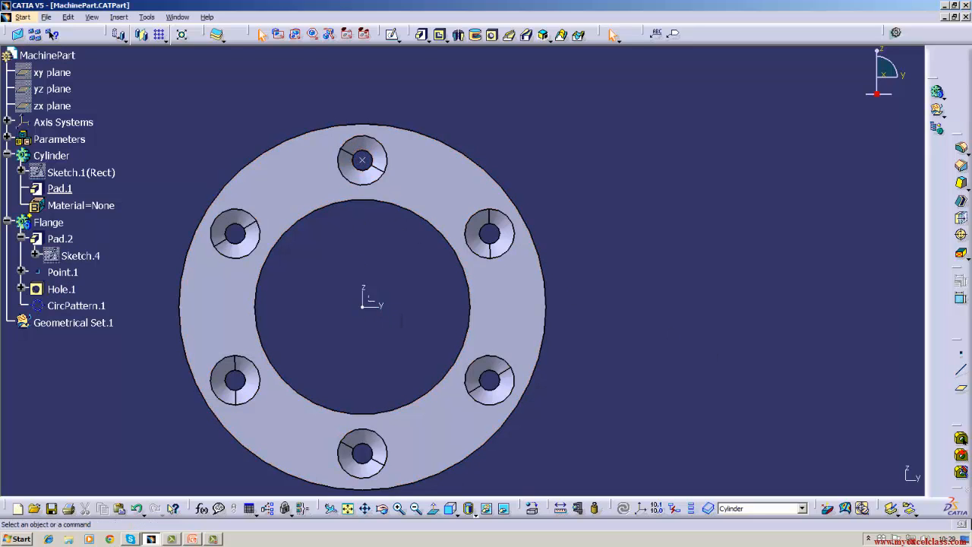
# - Edit Hole.1 of the Flange body and change its type to Counterbored
pyautogui.click(451, 510)
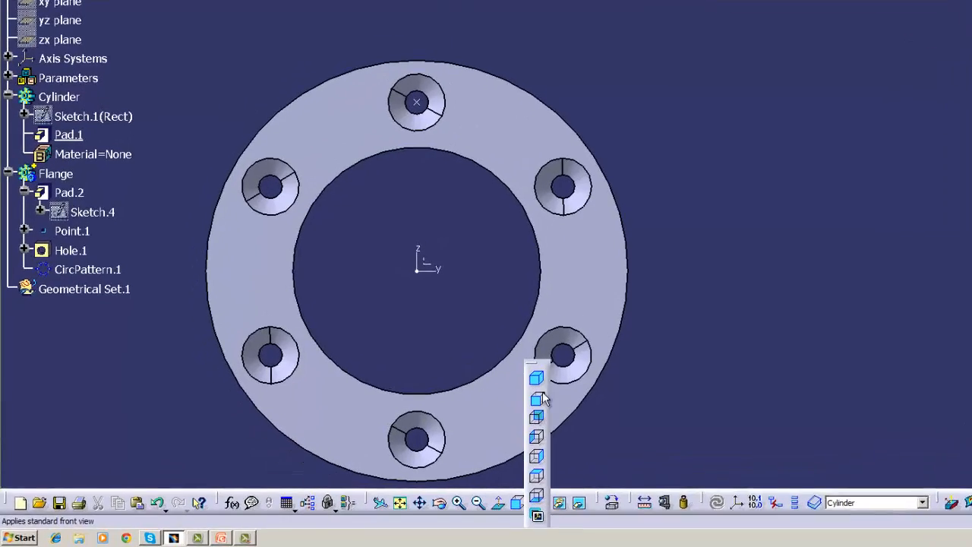
pyautogui.click(536, 378)
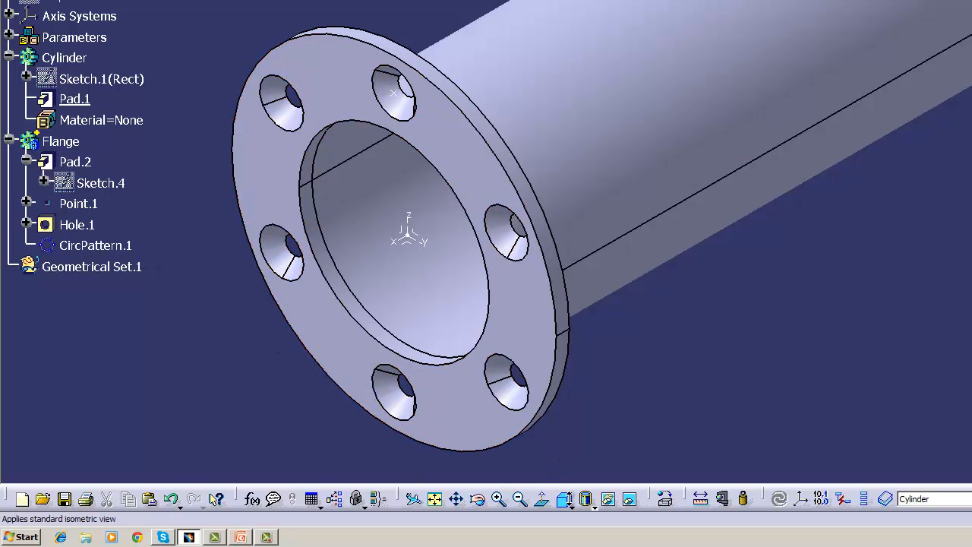
pyautogui.click(570, 502)
pyautogui.click(586, 402)
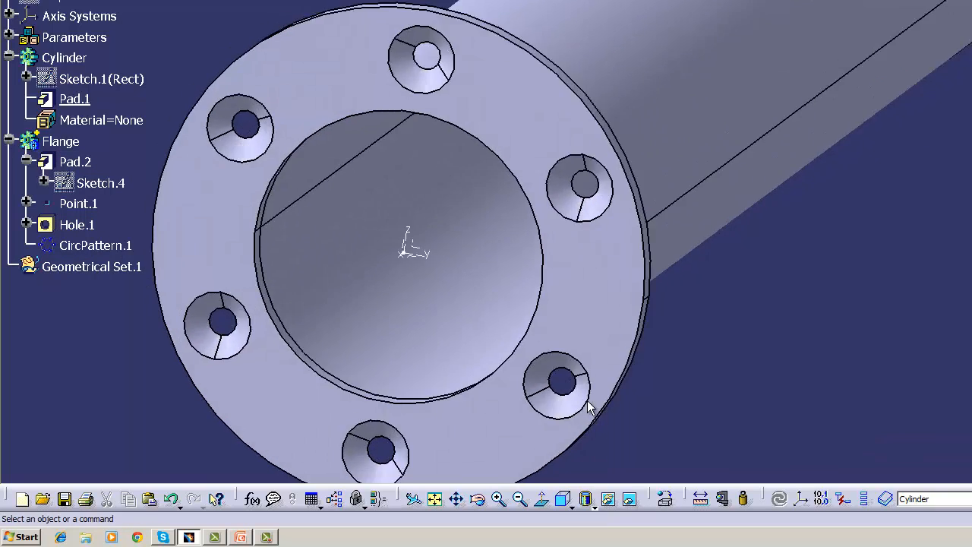
pyautogui.doubleClick(65, 222)
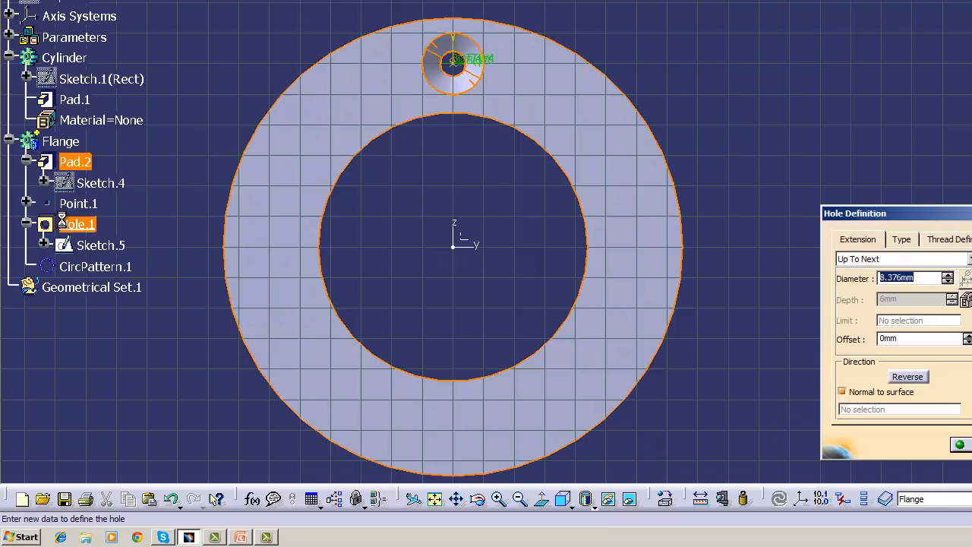
pyautogui.click(912, 240)
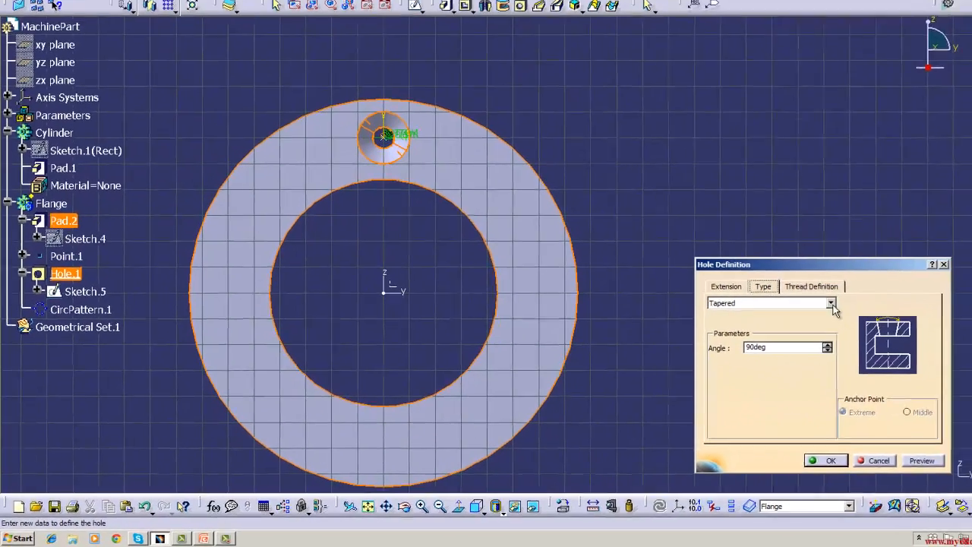
pyautogui.click(928, 274)
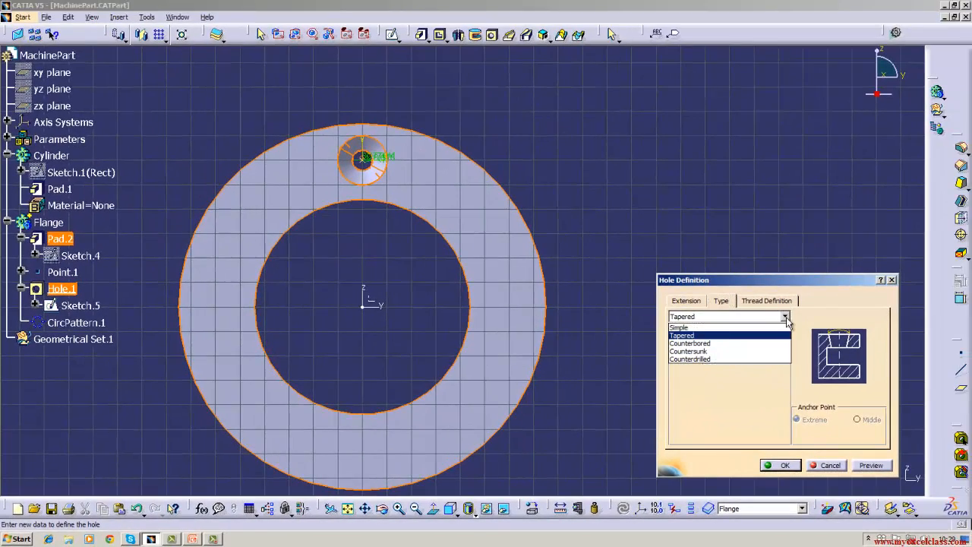
pyautogui.click(753, 346)
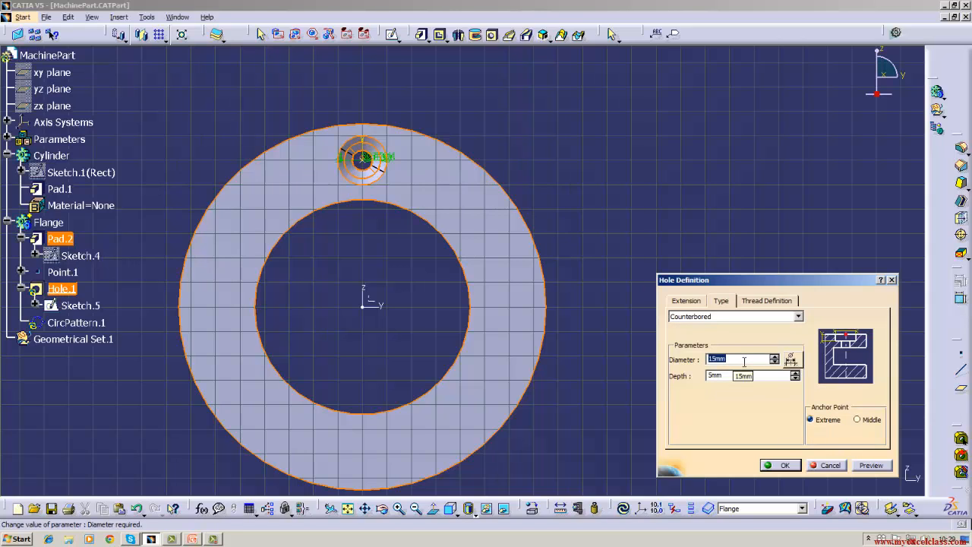
# - Set the counterbore's depth to 2 mm and its diameter to 12 mm, apply the definition and update the part
pyautogui.click(741, 373)
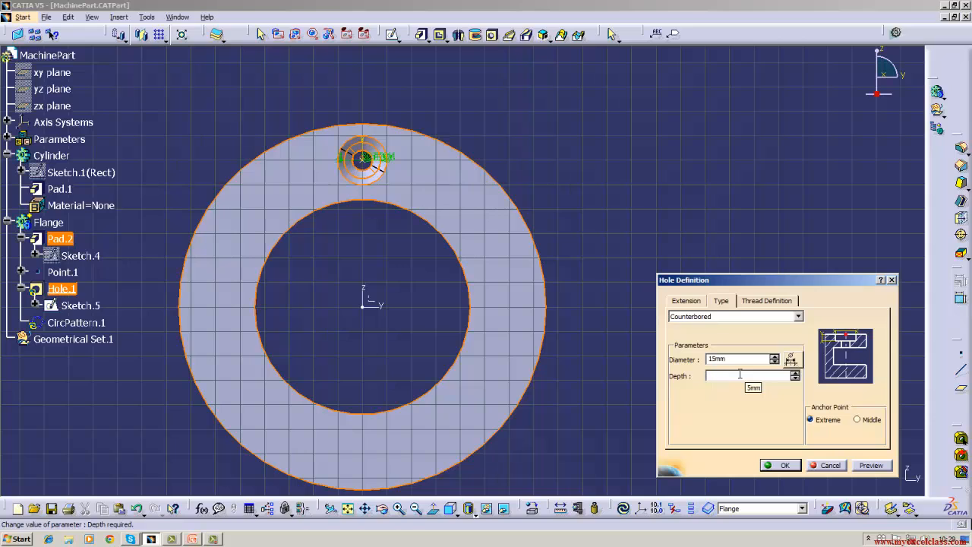
pyautogui.write('2')
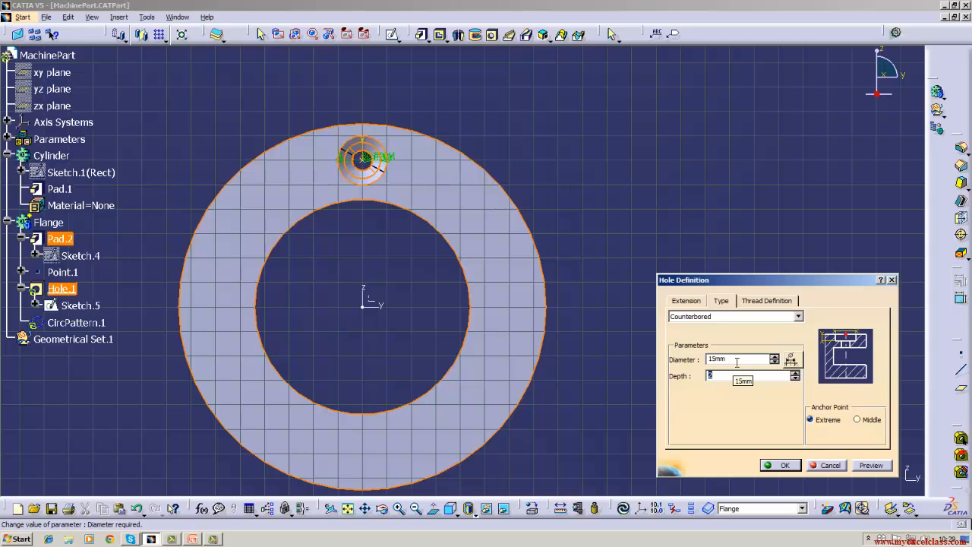
pyautogui.click(736, 360)
pyautogui.press('Return')
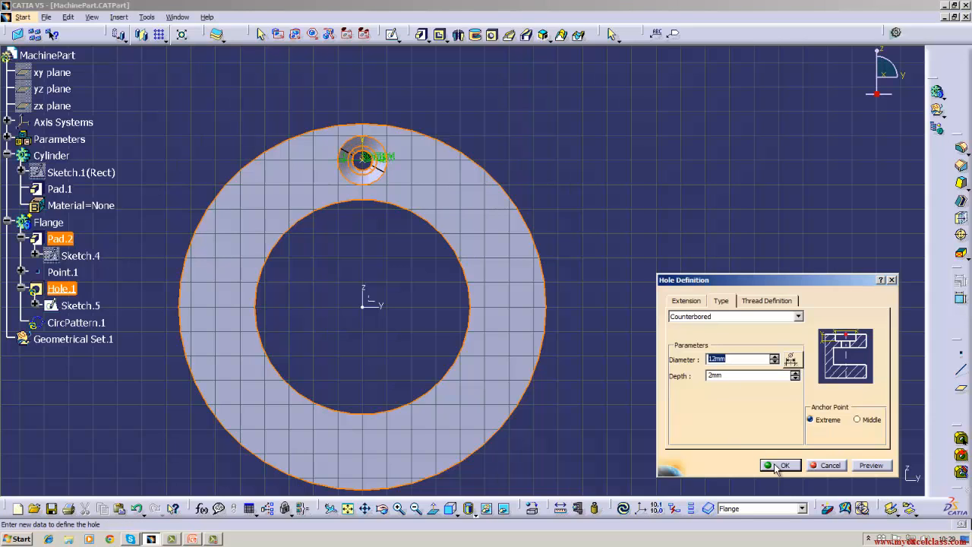
pyautogui.click(780, 464)
pyautogui.click(630, 492)
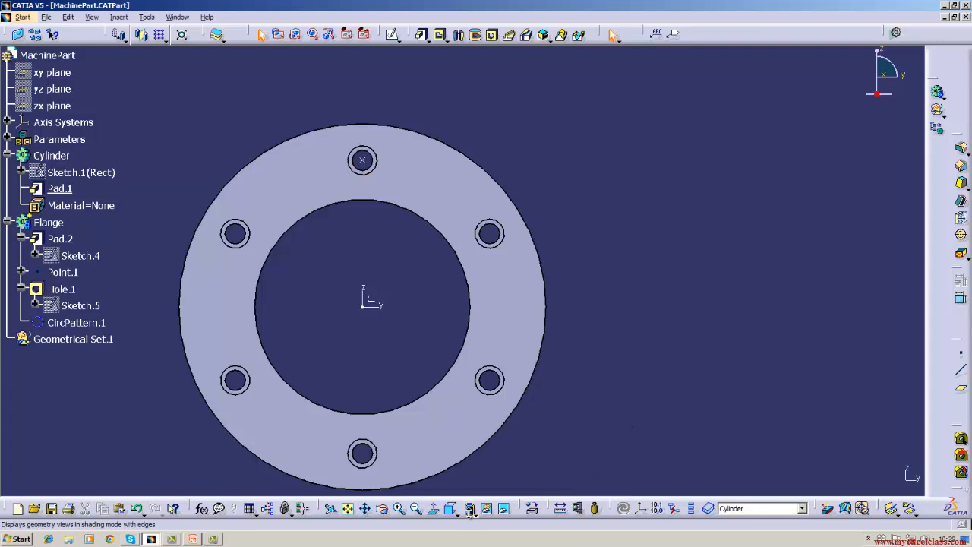
# - Measure the distance between the flange's front face and the counterbore's floor, without keeping the measurement
pyautogui.click(453, 512)
pyautogui.click(470, 399)
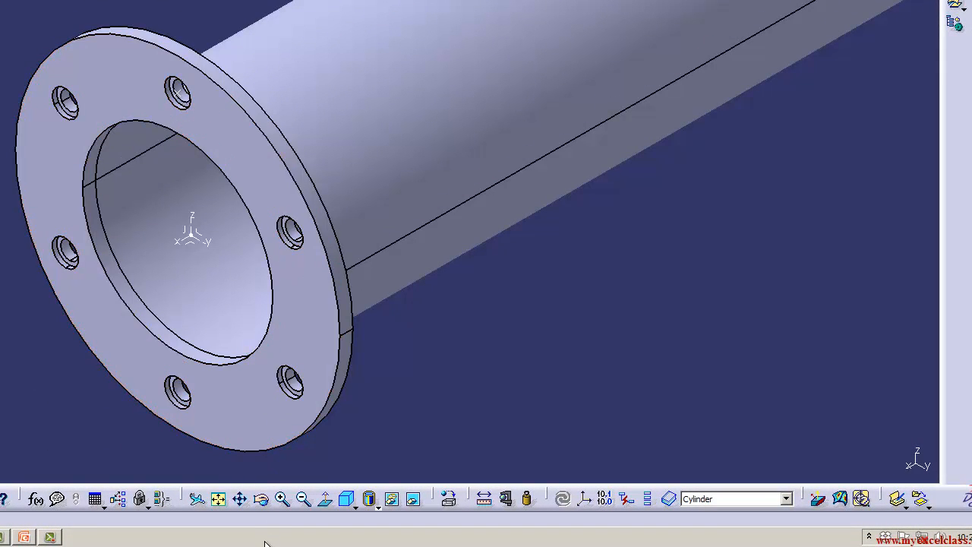
pyautogui.click(282, 499)
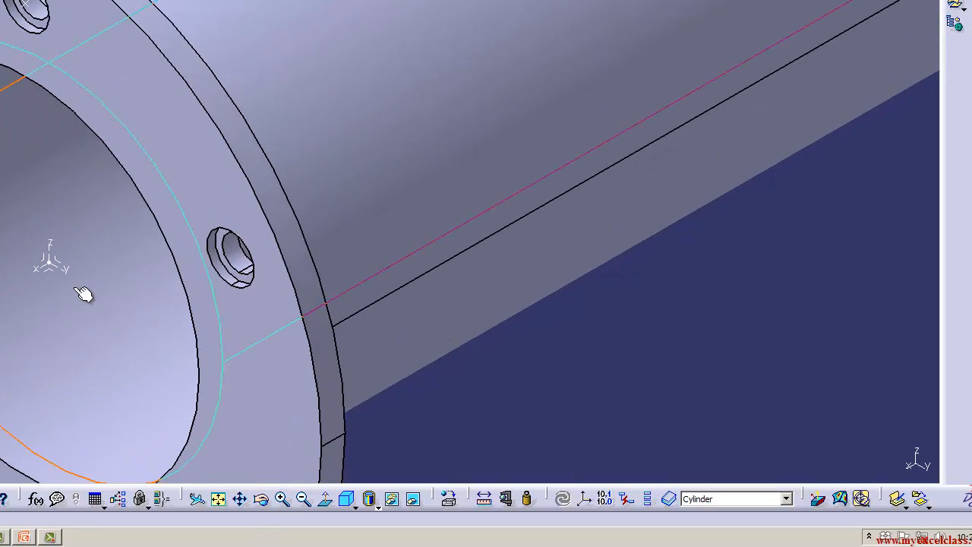
pyautogui.click(239, 499)
pyautogui.moveTo(48, 278); pyautogui.dragTo(326, 478)
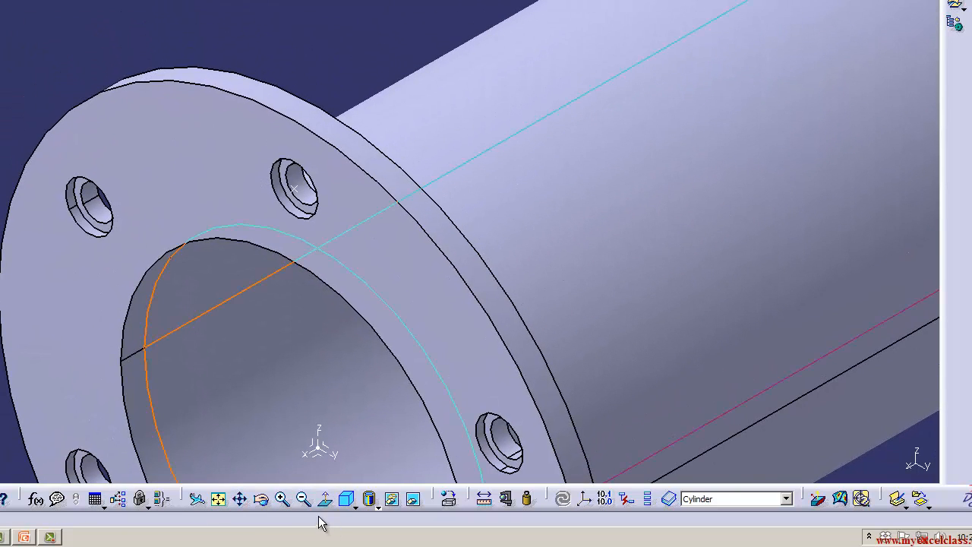
pyautogui.click(282, 499)
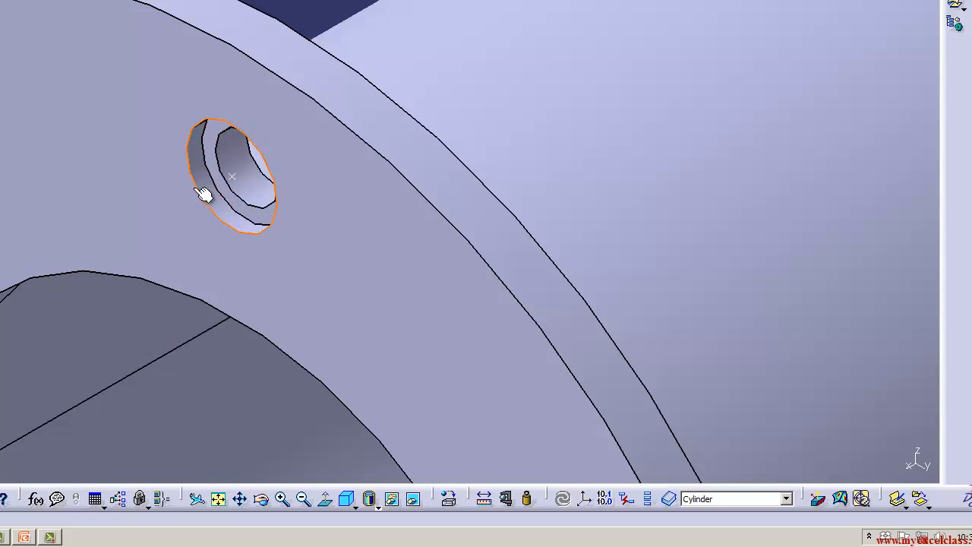
pyautogui.click(507, 501)
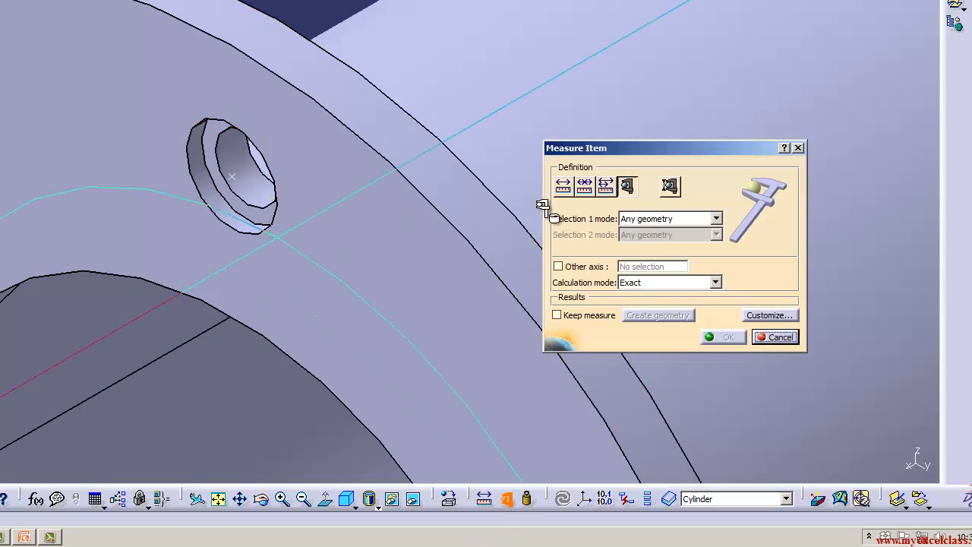
pyautogui.click(337, 332)
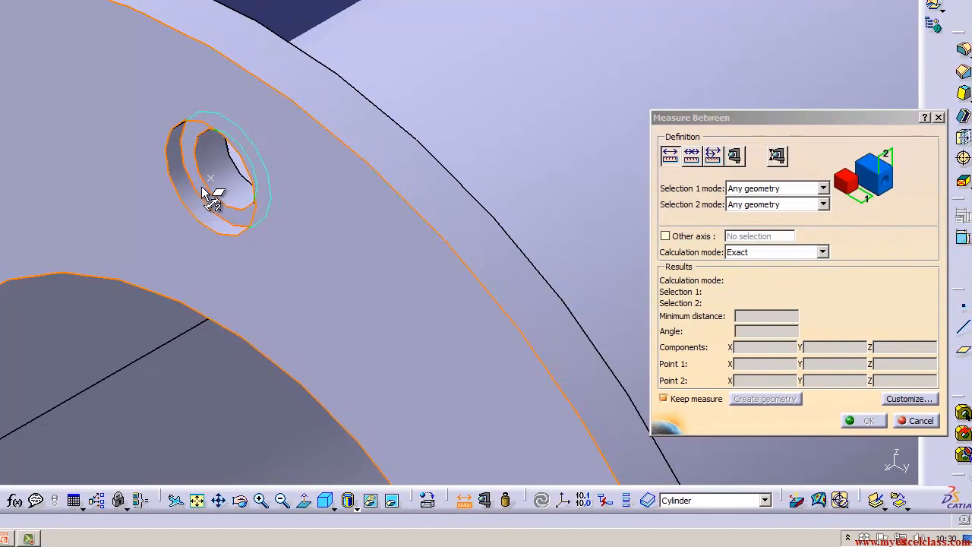
pyautogui.click(210, 196)
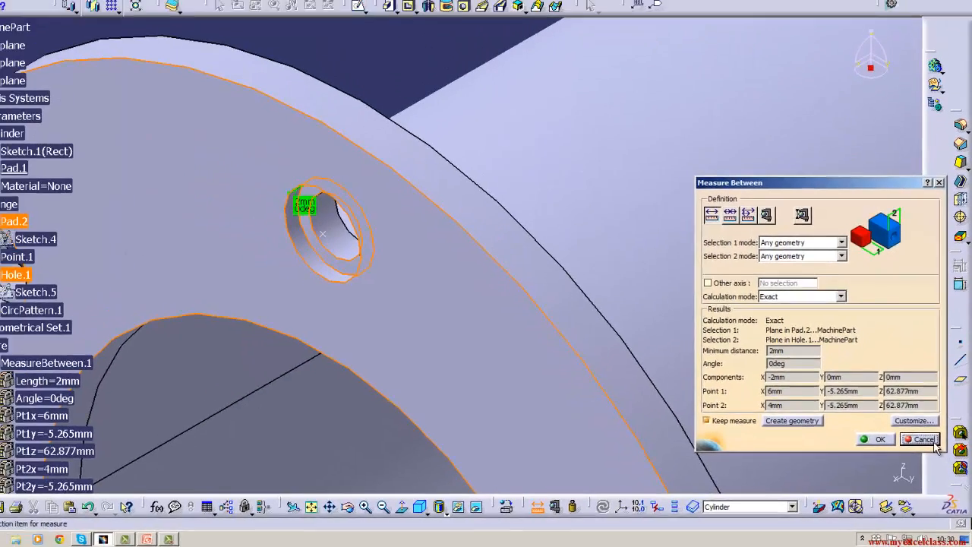
pyautogui.click(911, 421)
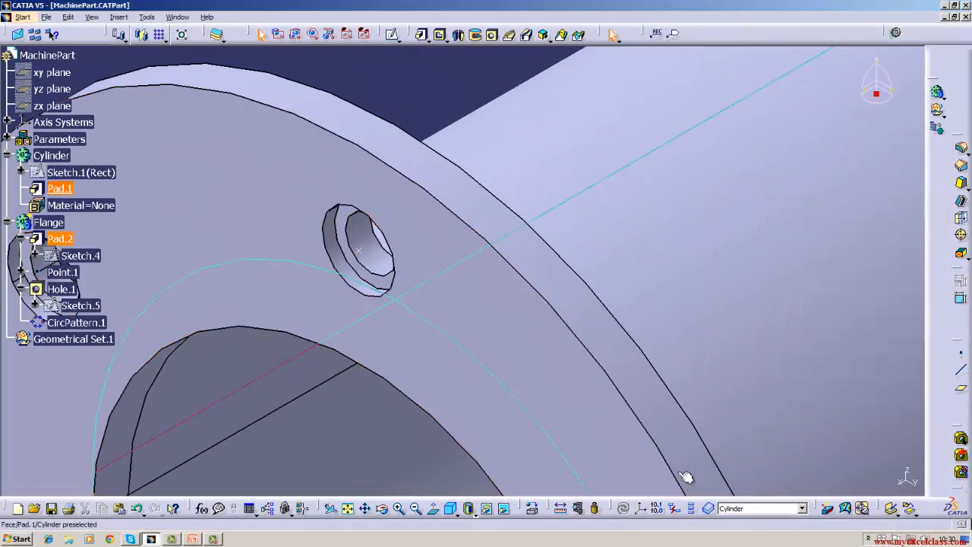
# - Reopen the definition of the flange's Hole.1 and change its type to Countersunk
pyautogui.click(417, 509)
pyautogui.click(417, 509)
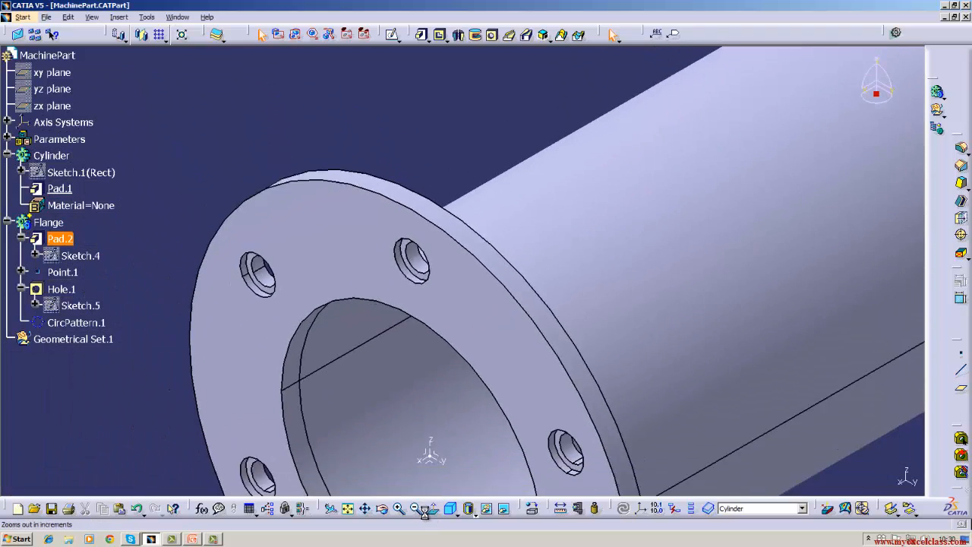
pyautogui.click(417, 509)
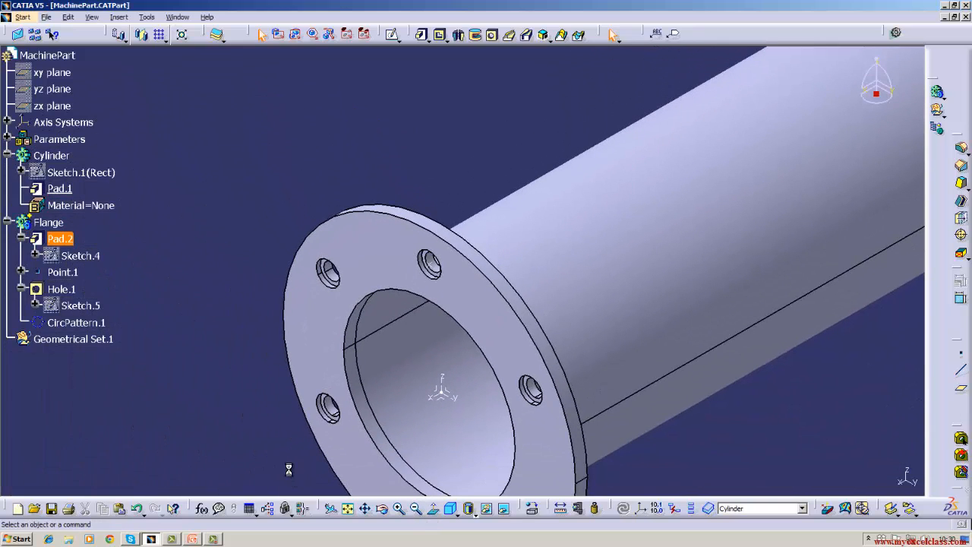
pyautogui.click(414, 509)
pyautogui.click(414, 509)
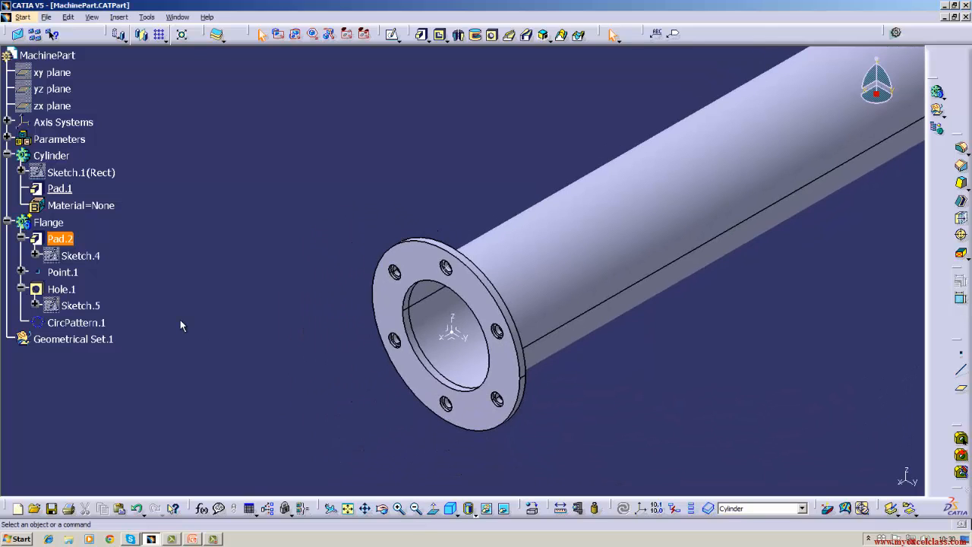
pyautogui.click(67, 291)
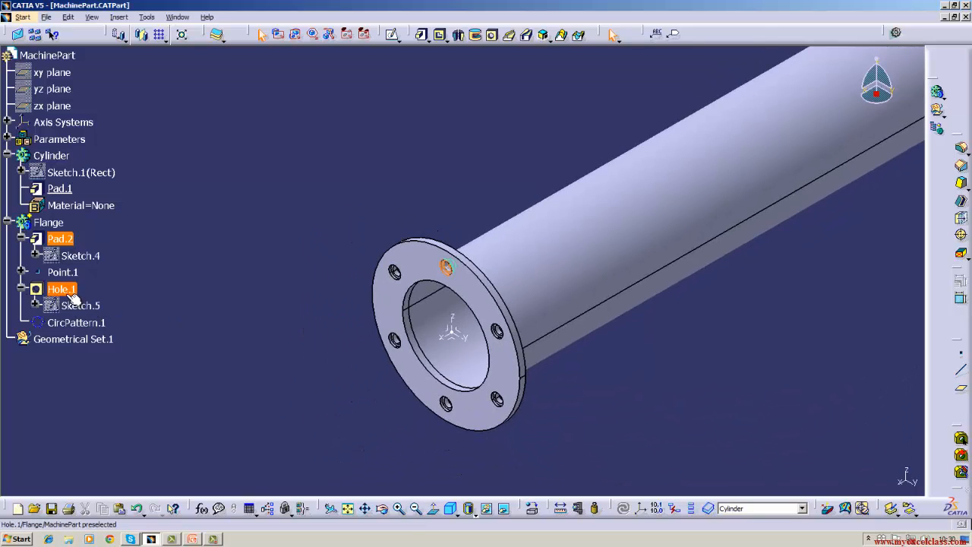
pyautogui.click(452, 510)
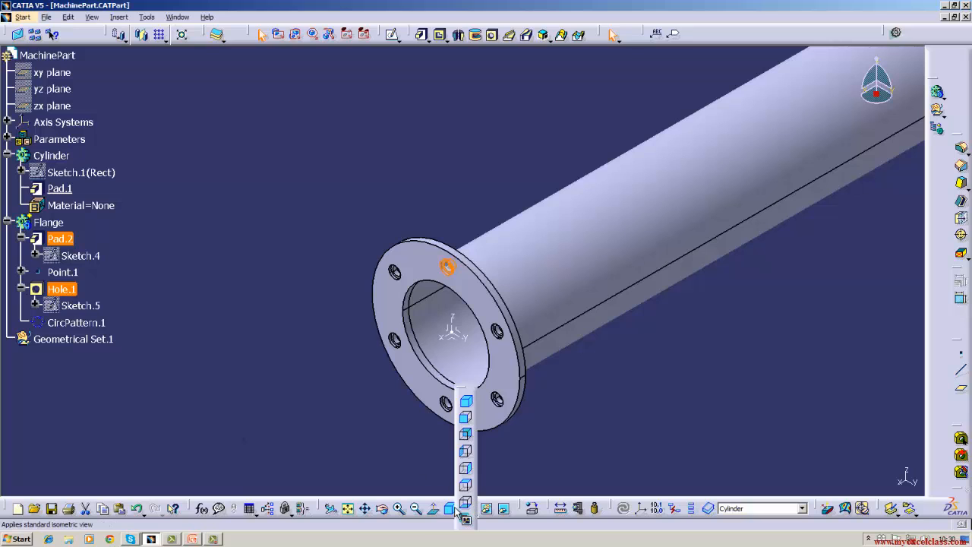
pyautogui.click(465, 417)
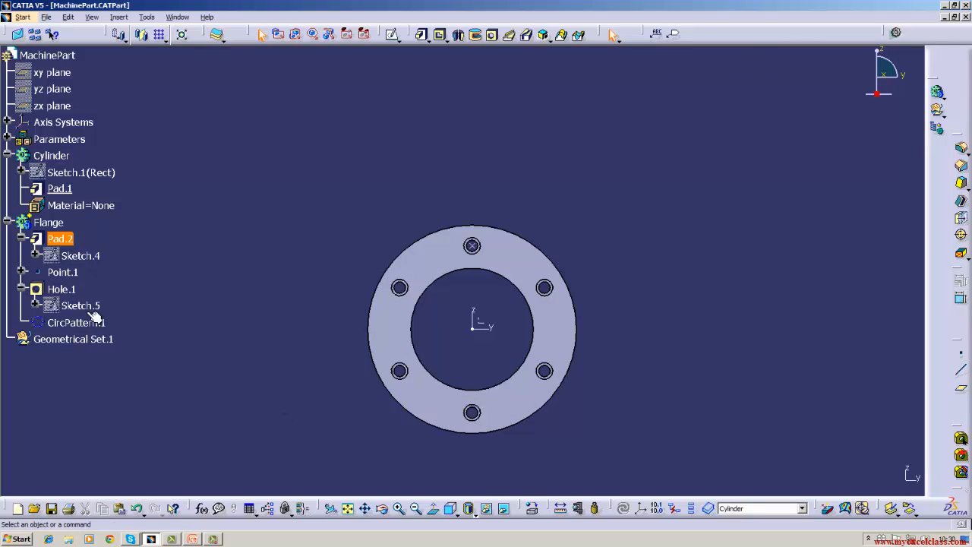
pyautogui.doubleClick(73, 292)
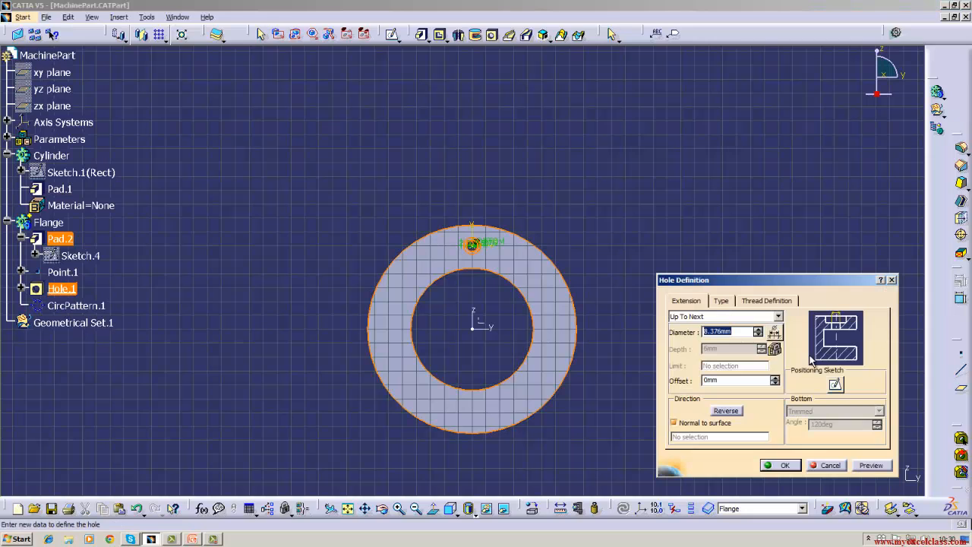
pyautogui.click(721, 302)
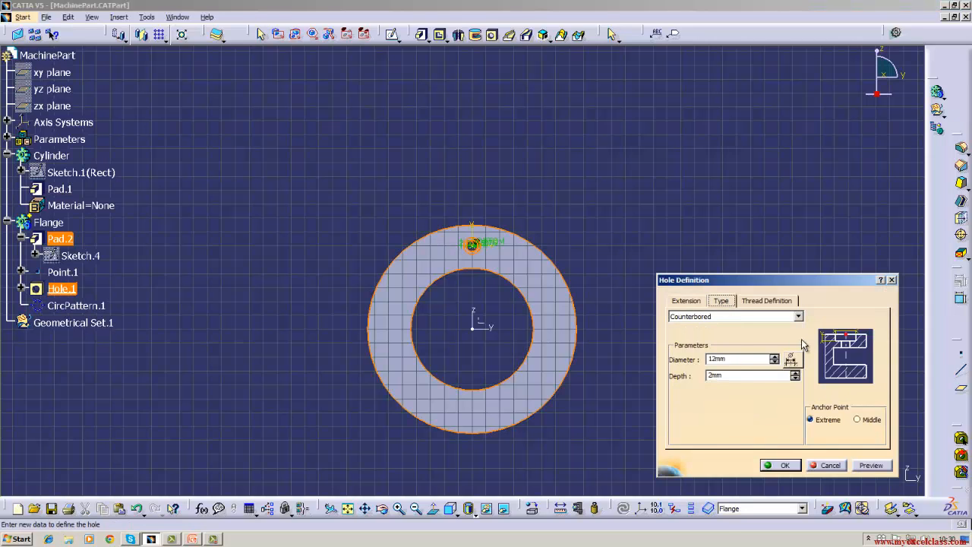
pyautogui.click(798, 317)
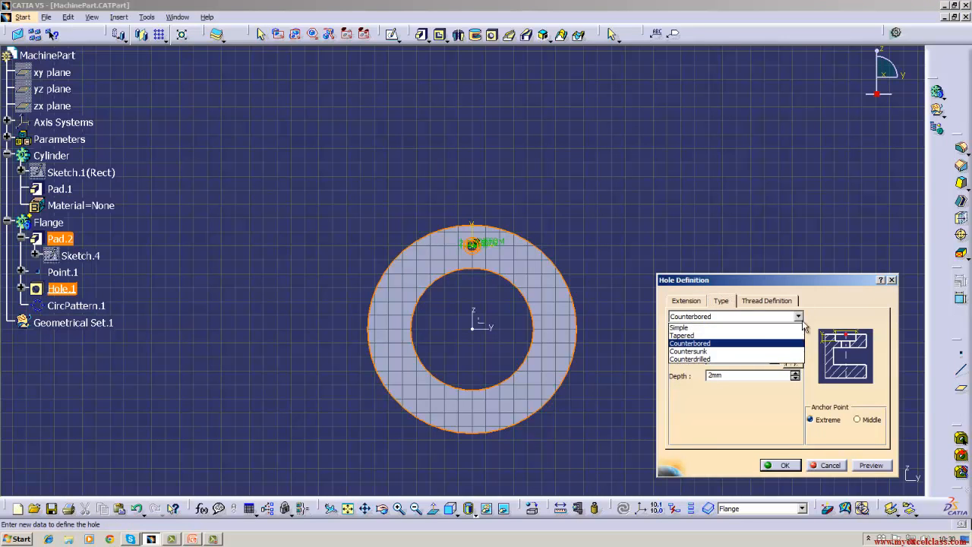
pyautogui.click(739, 351)
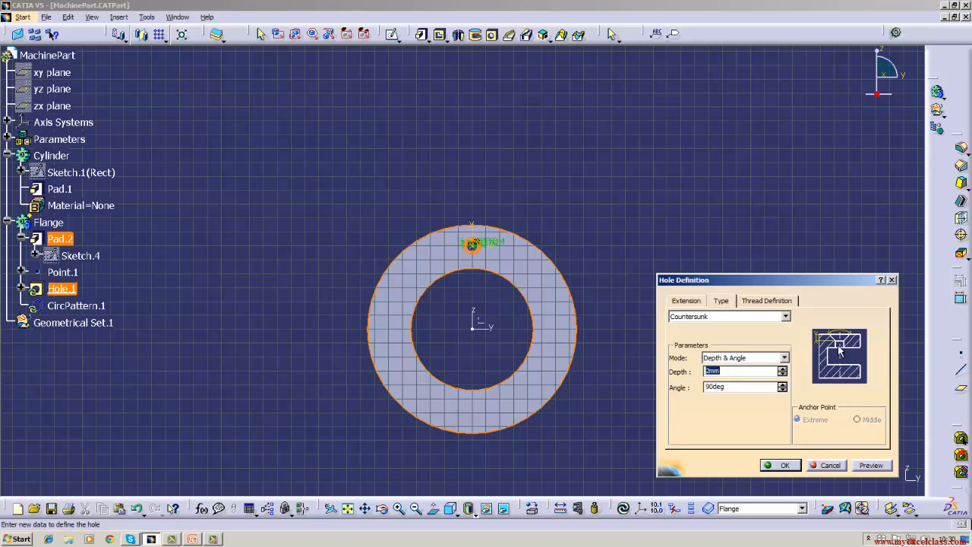
# - Set the countersink's depth to 2.5 mm, apply the hole definition and update the part
pyautogui.click(733, 373)
pyautogui.click(705, 302)
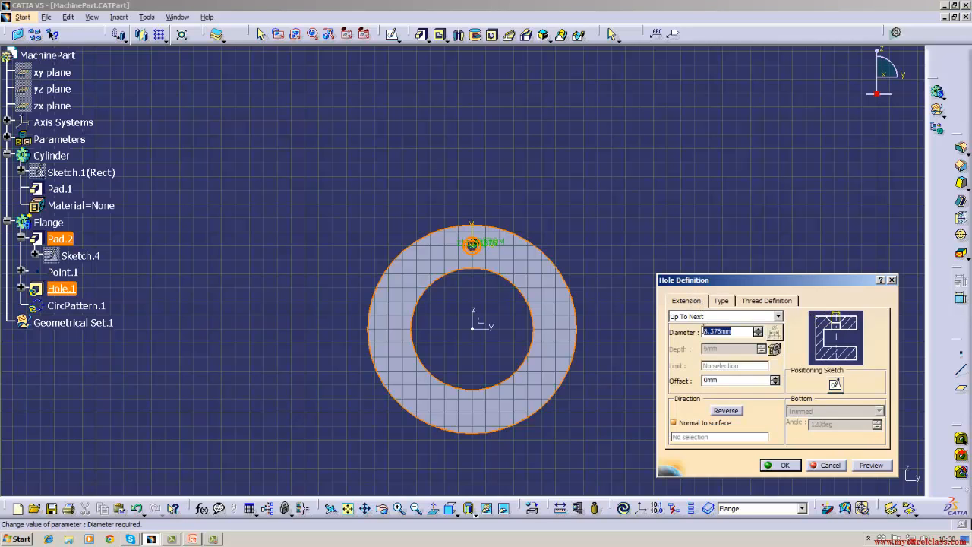
pyautogui.click(768, 303)
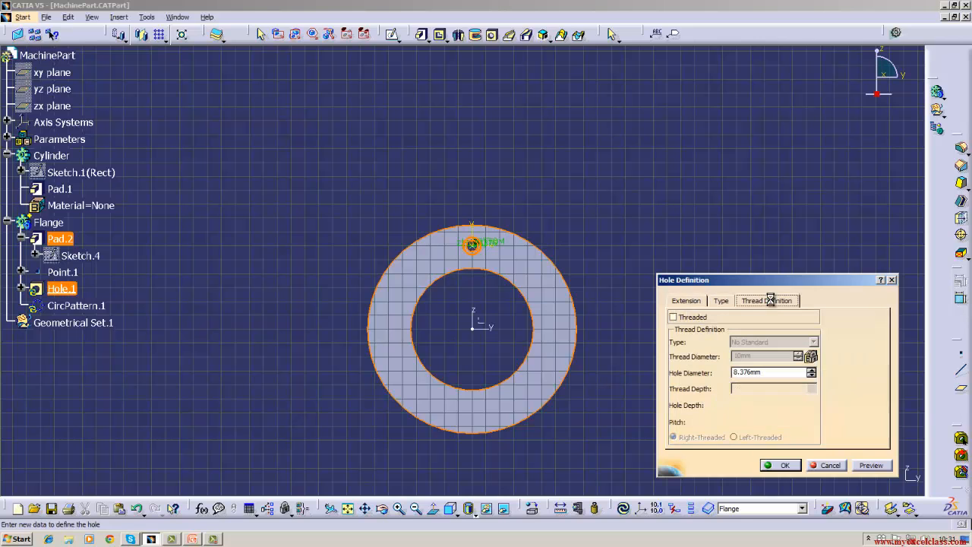
pyautogui.click(720, 301)
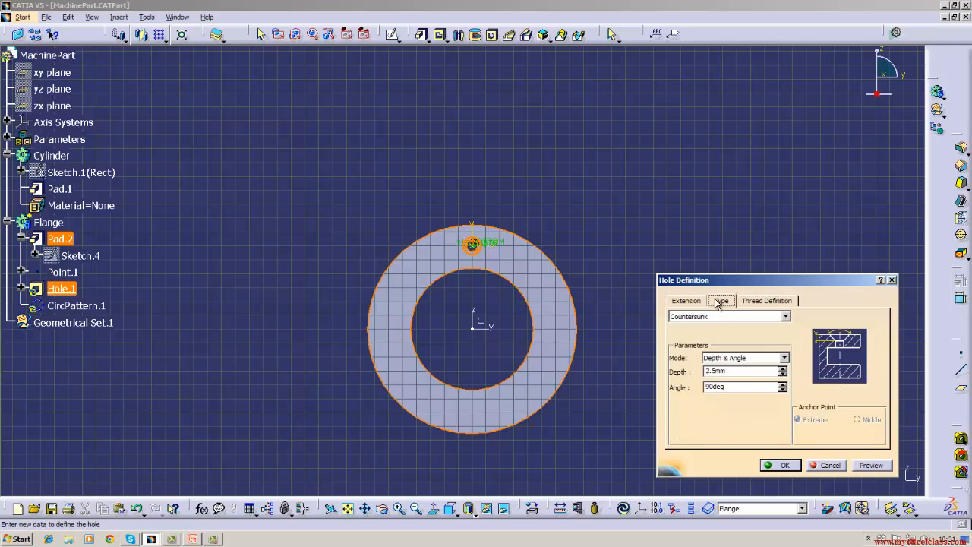
pyautogui.click(782, 465)
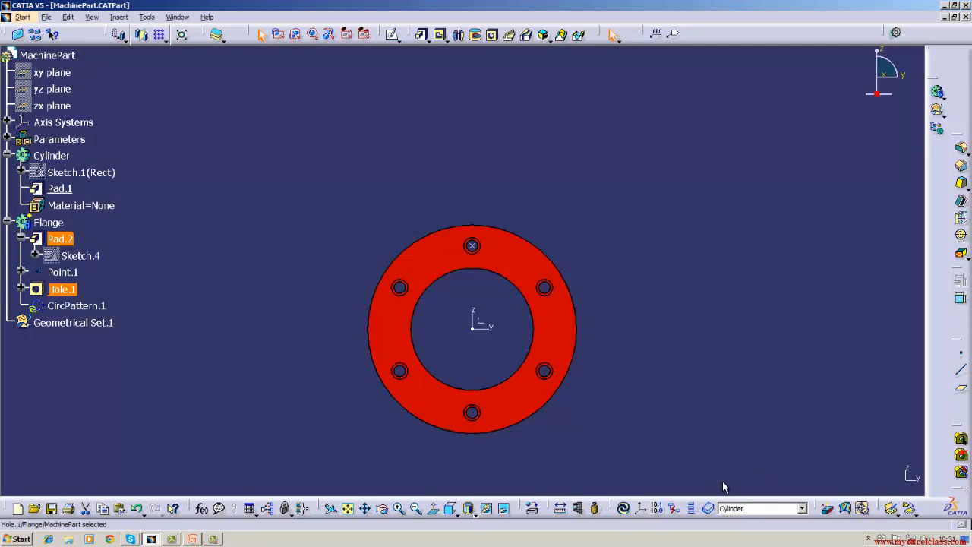
pyautogui.click(623, 508)
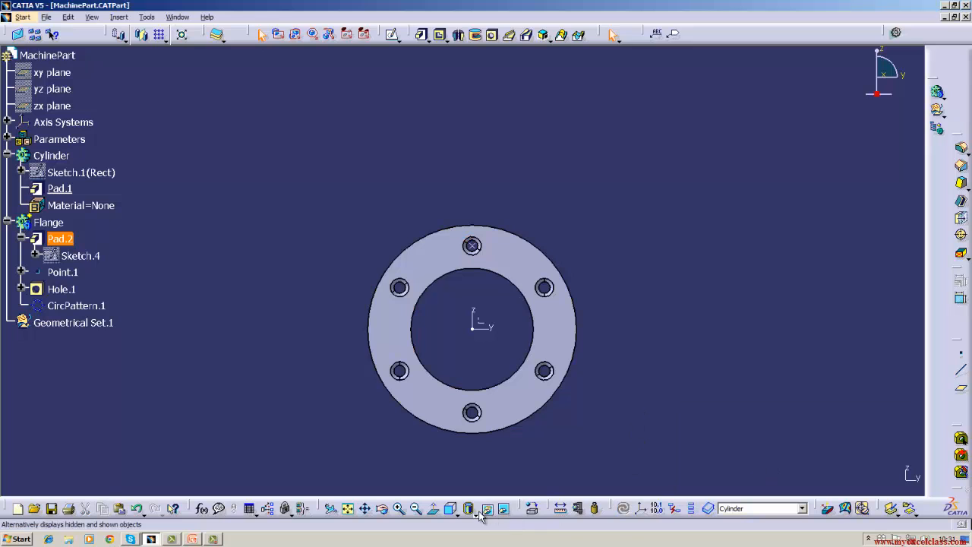
pyautogui.click(454, 513)
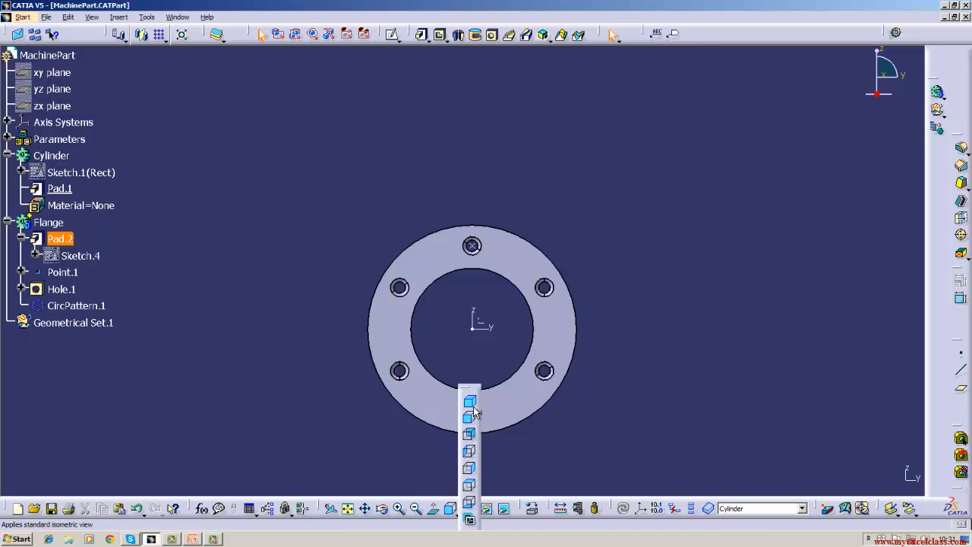
# - Set the countersink angle of the flange's Hole.1 to 120 deg, apply the hole definition and update the part
pyautogui.click(472, 407)
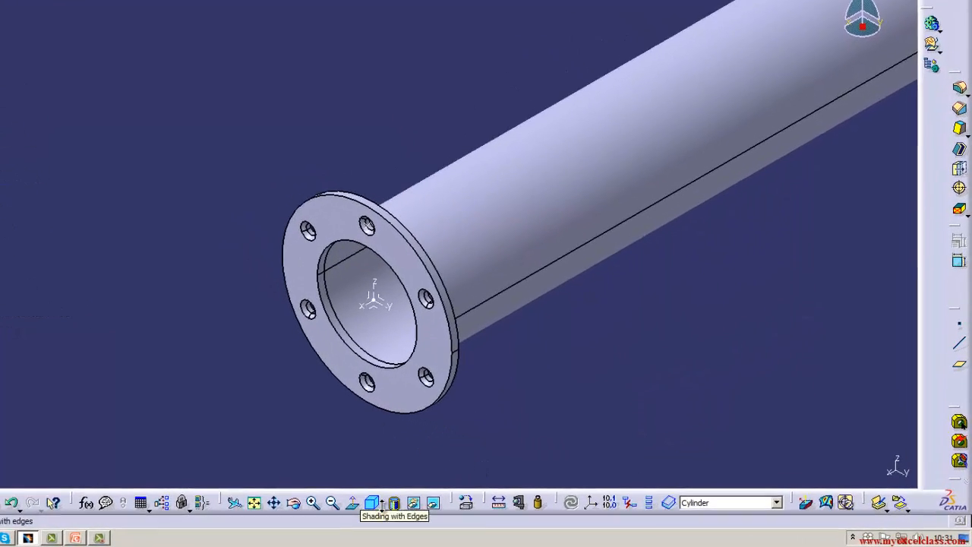
pyautogui.click(313, 502)
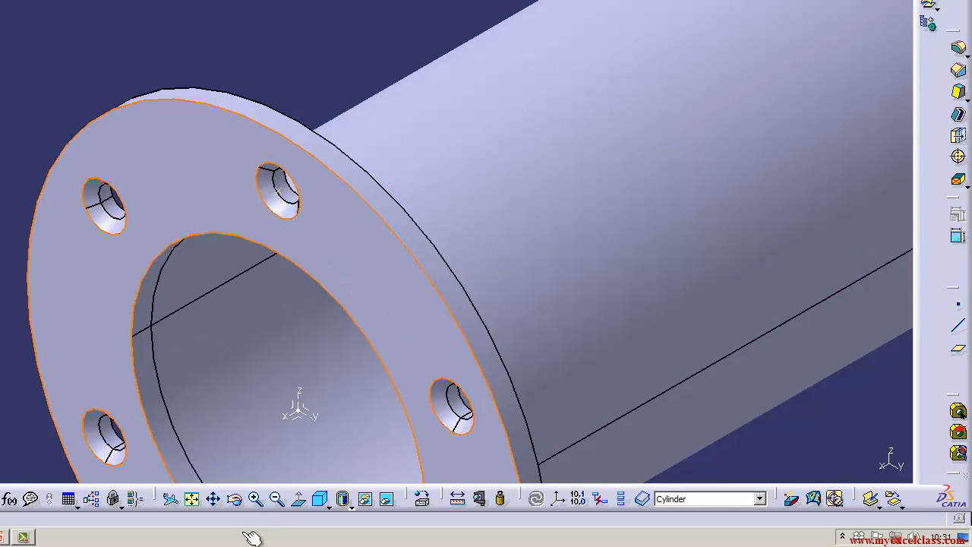
pyautogui.click(328, 505)
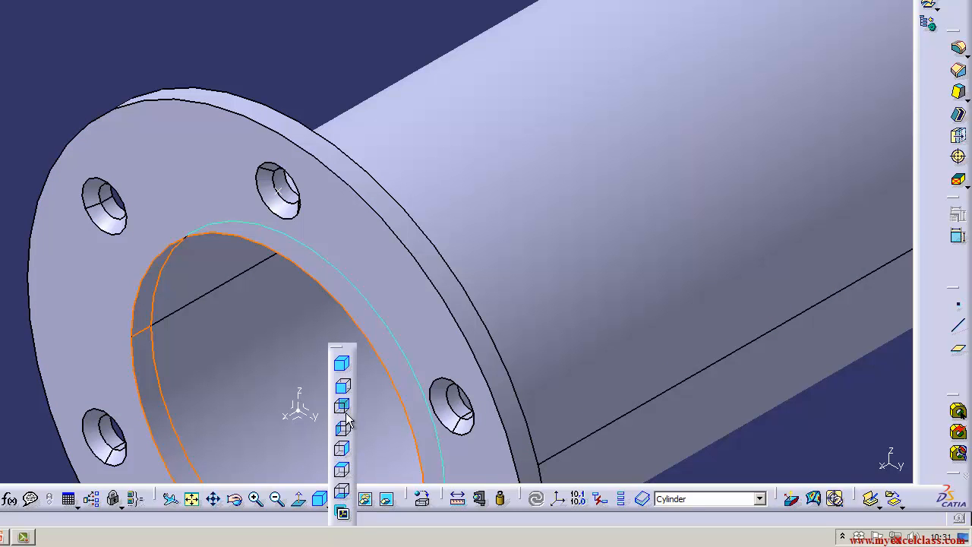
pyautogui.click(333, 393)
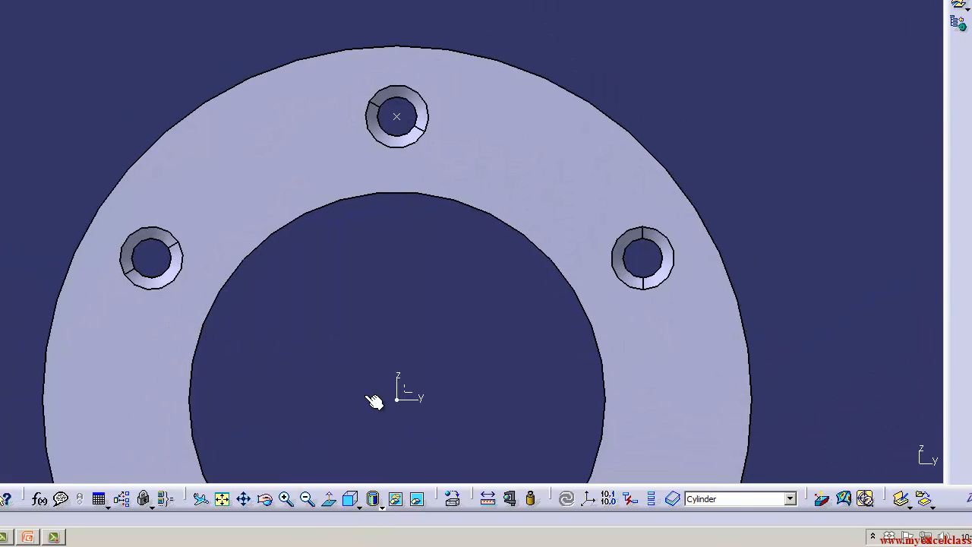
pyautogui.doubleClick(457, 116)
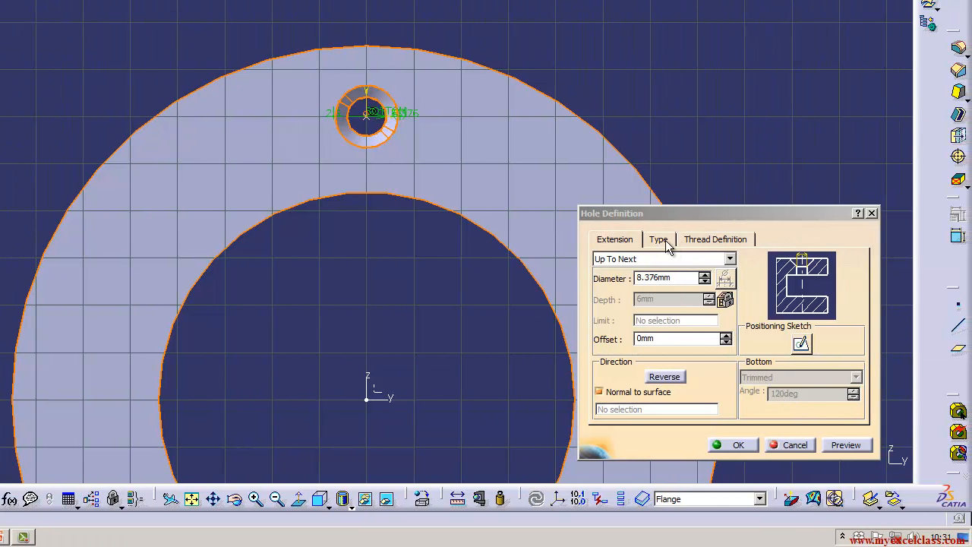
pyautogui.click(658, 240)
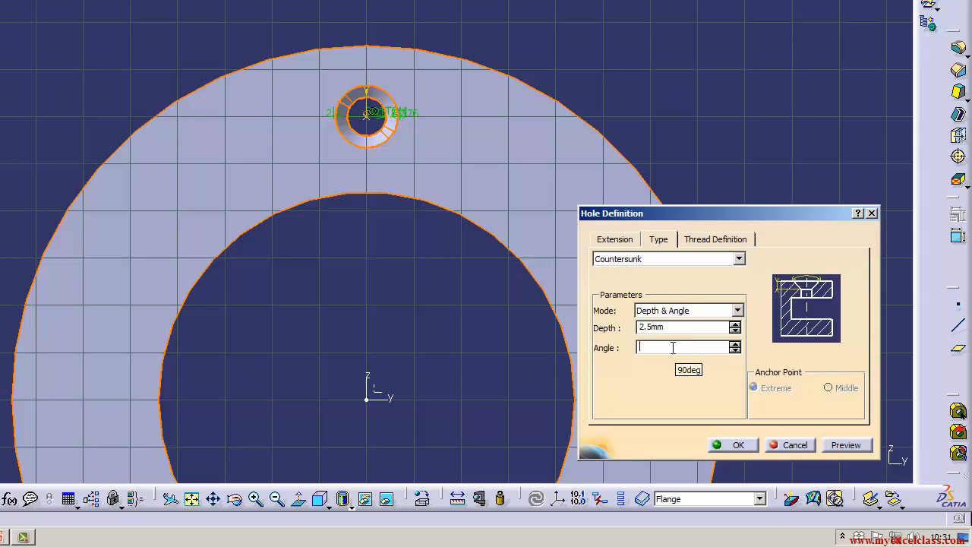
pyautogui.press('Tab')
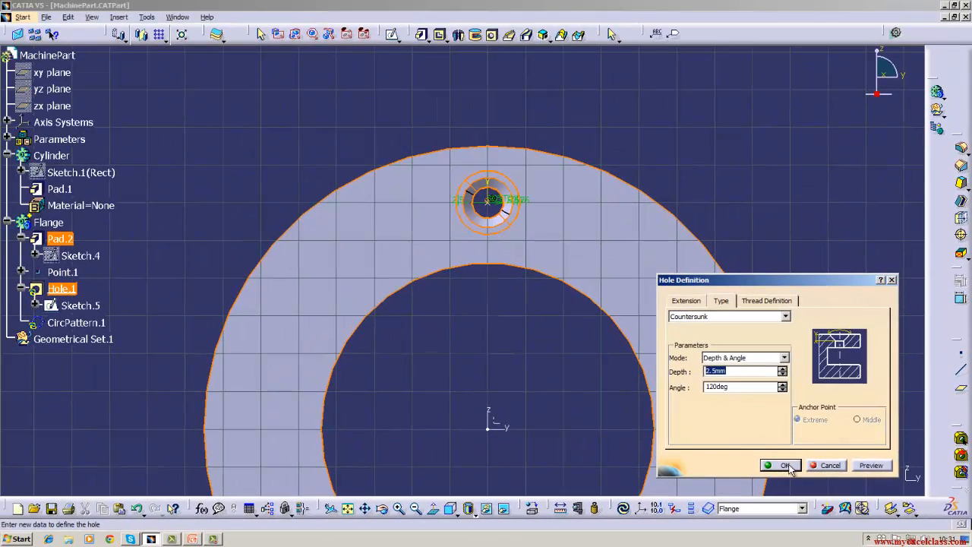
pyautogui.click(785, 465)
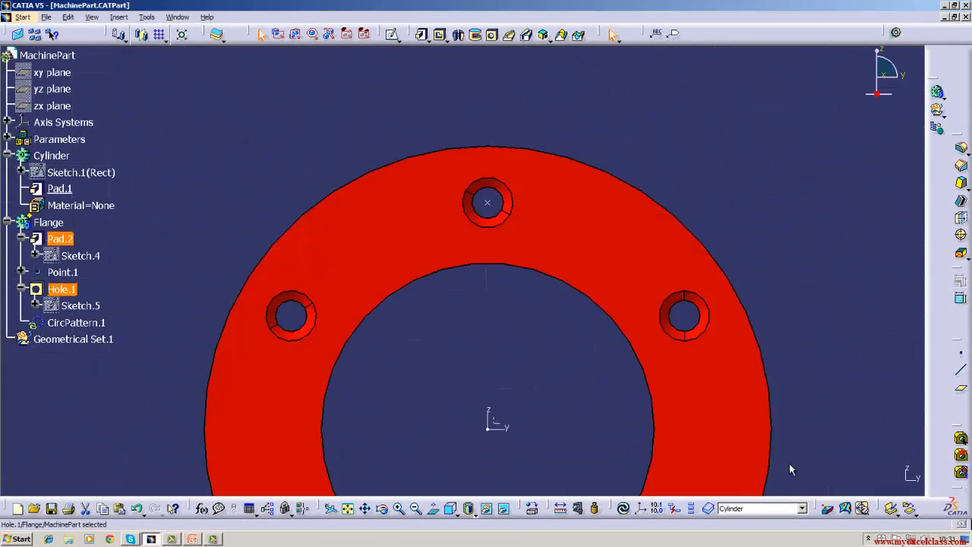
pyautogui.click(625, 508)
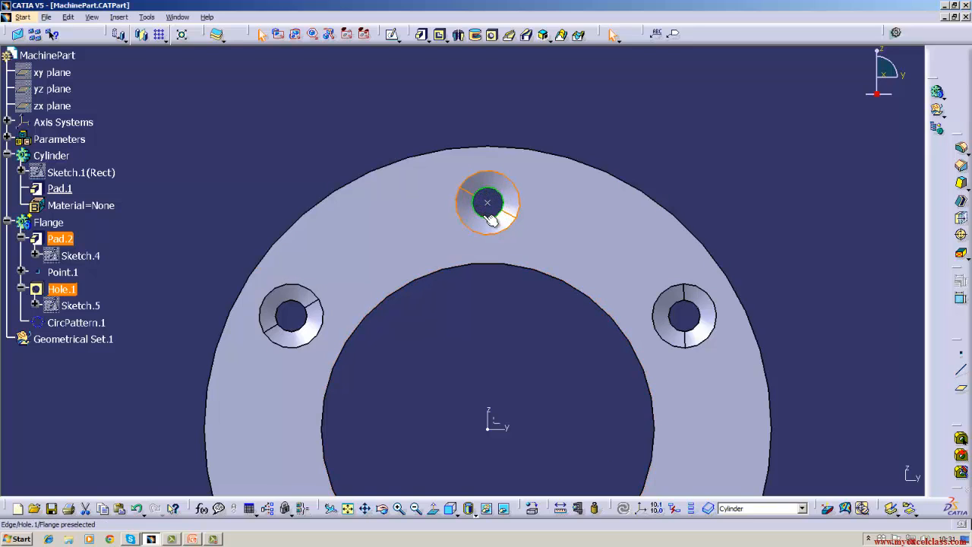
# - Reopen the definition of the flange's Hole.1 and review its countersink type, depth and angle parameters
pyautogui.doubleClick(61, 290)
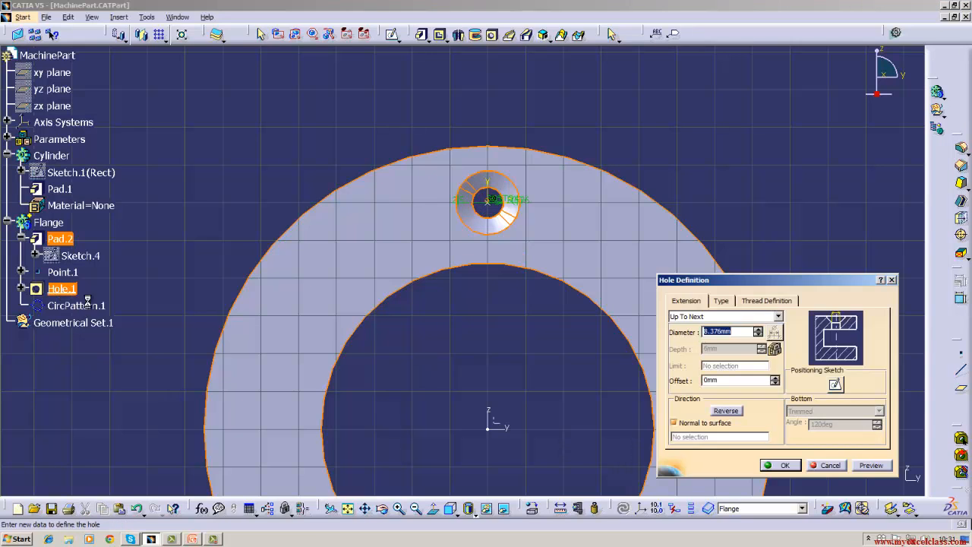
pyautogui.click(843, 470)
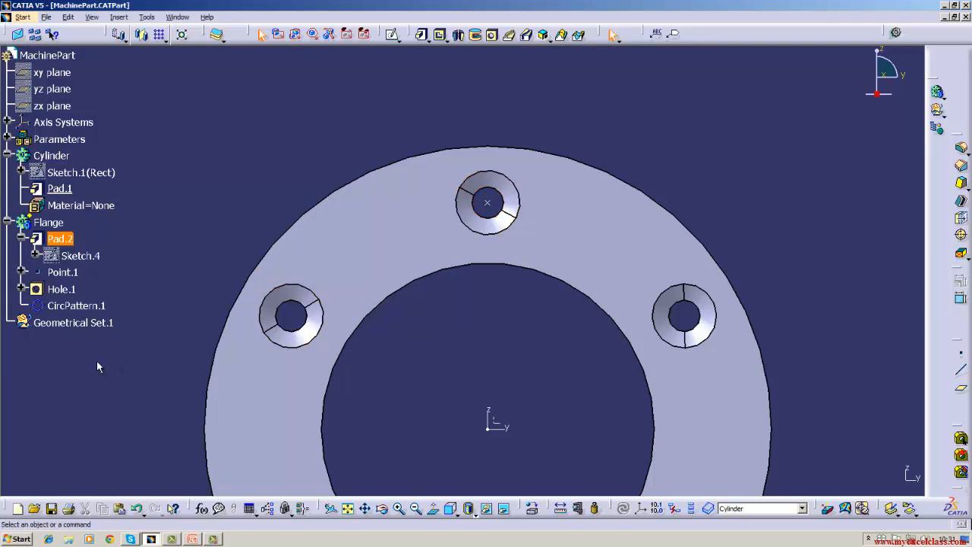
pyautogui.doubleClick(63, 292)
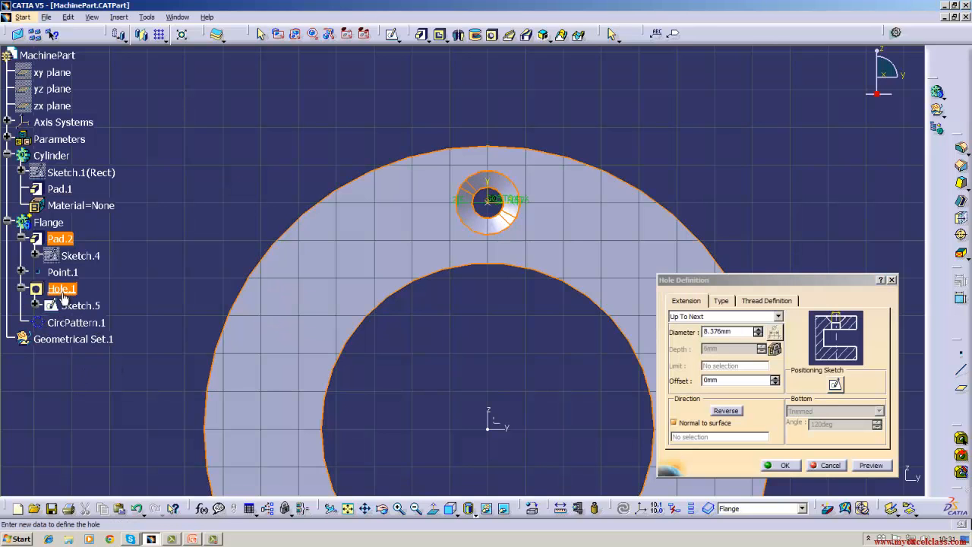
pyautogui.click(721, 301)
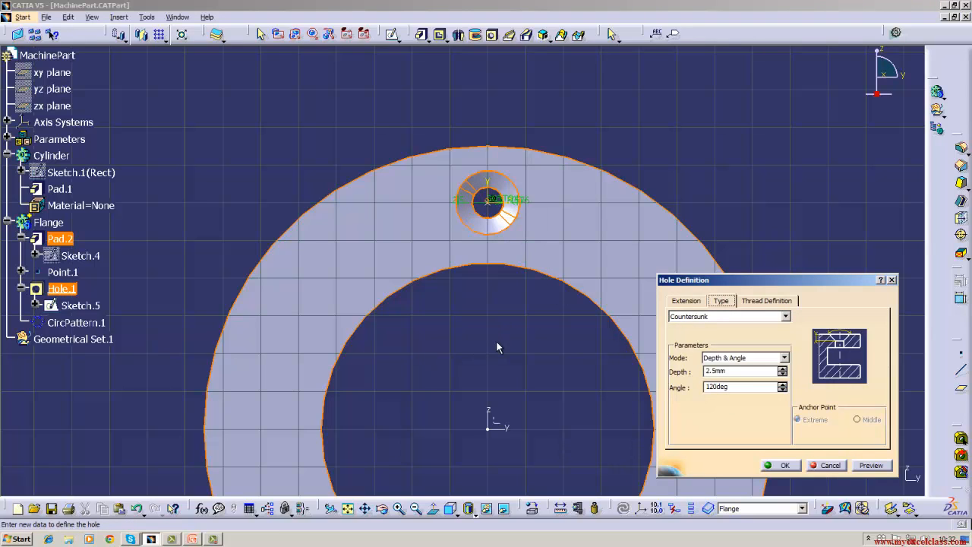
pyautogui.click(727, 387)
pyautogui.click(782, 466)
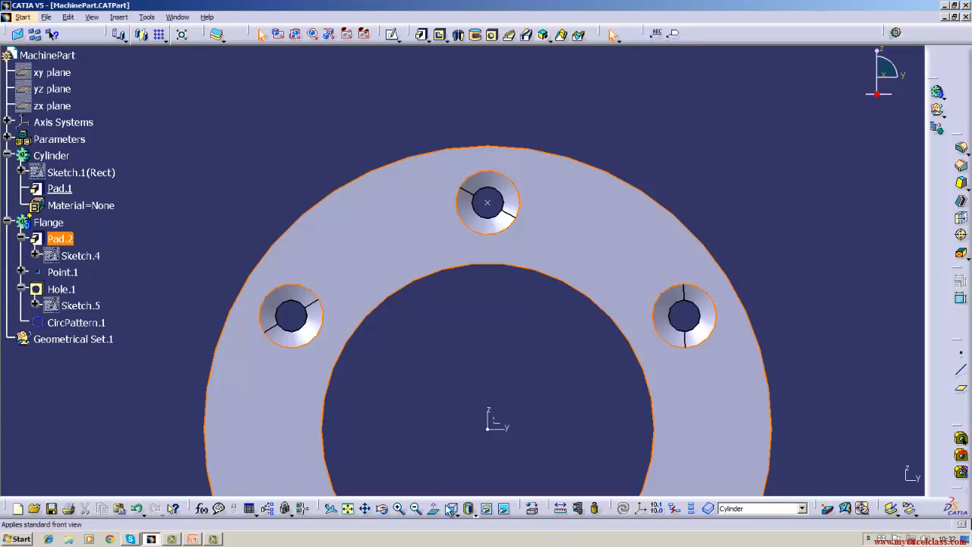
pyautogui.click(451, 509)
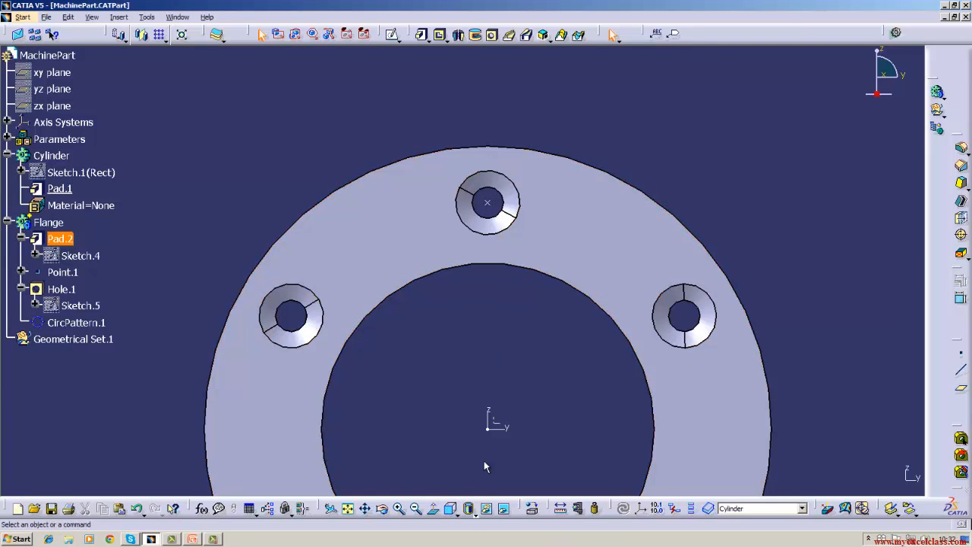
pyautogui.click(454, 514)
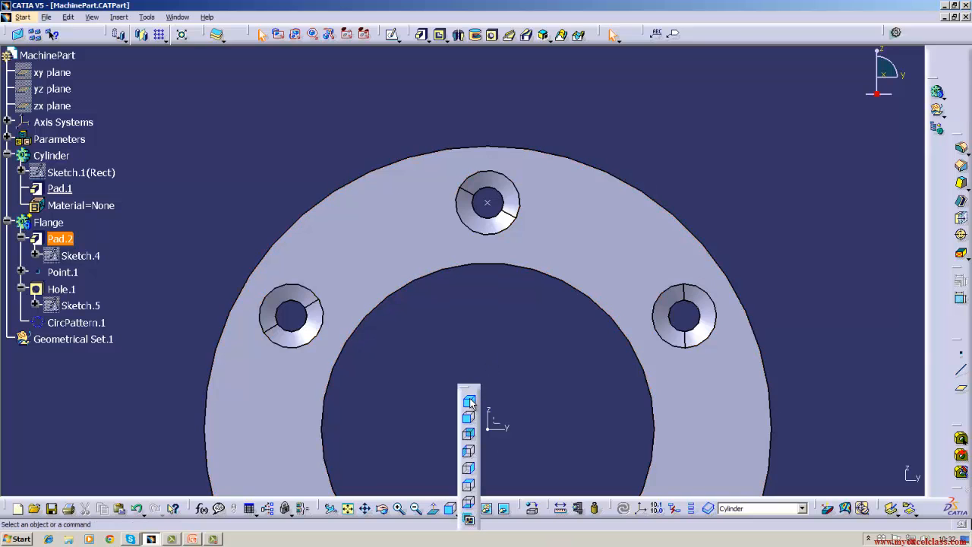
pyautogui.click(469, 399)
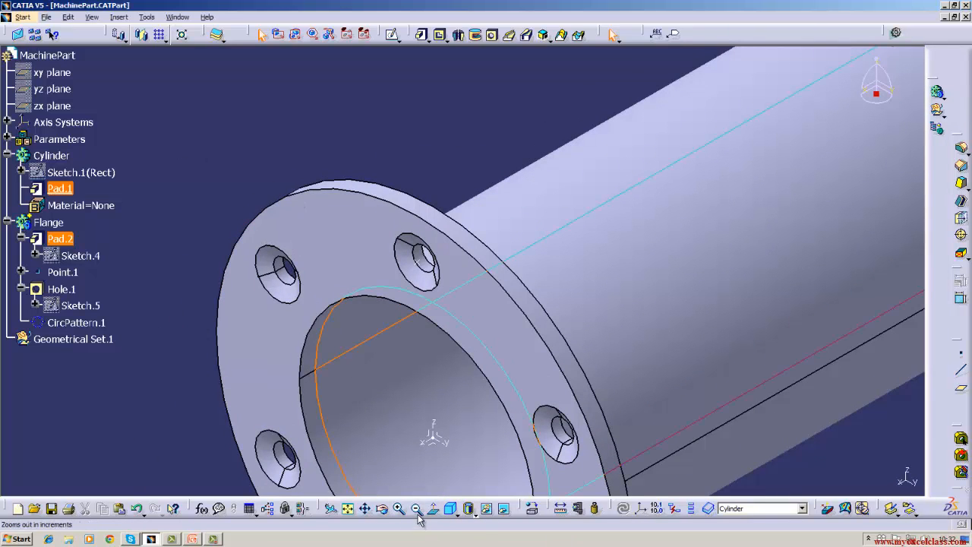
pyautogui.click(418, 514)
pyautogui.click(418, 514)
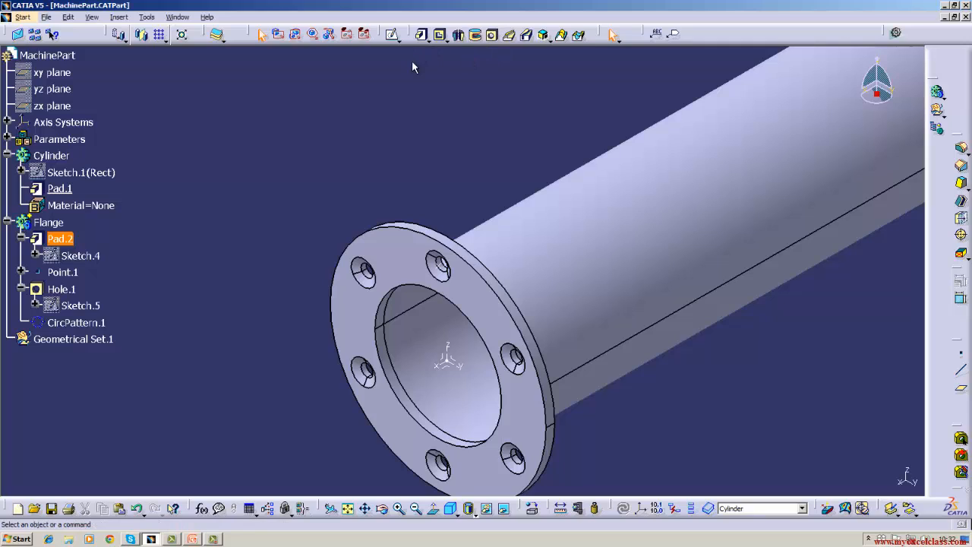
pyautogui.click(126, 17)
pyautogui.click(356, 83)
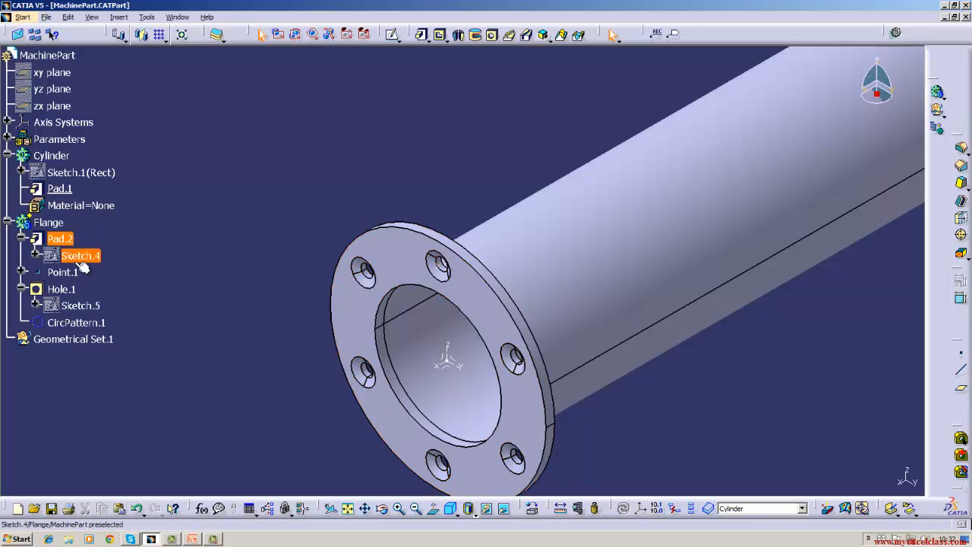
# - Delete the flange's Point.1 together with all its children, including the hole and the circular pattern
pyautogui.rightClick(79, 276)
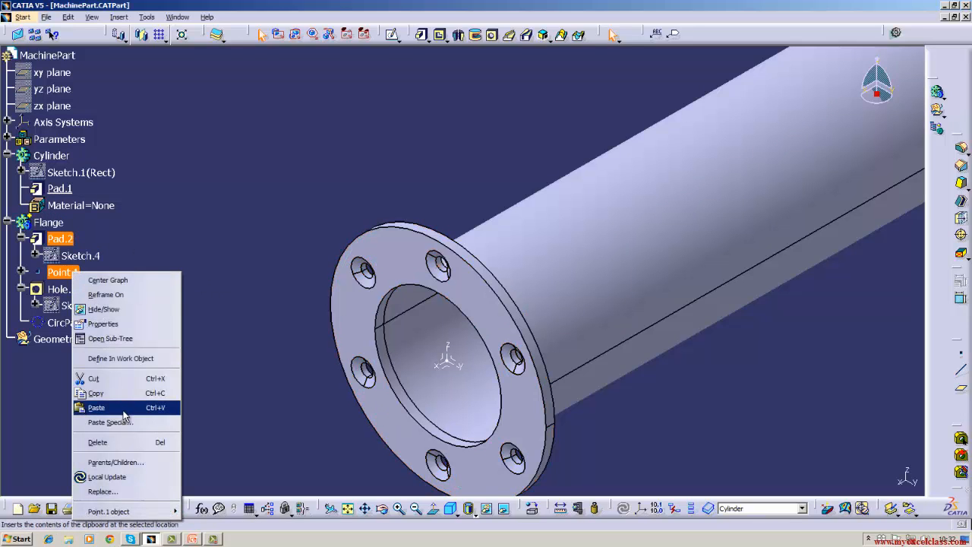
pyautogui.click(120, 443)
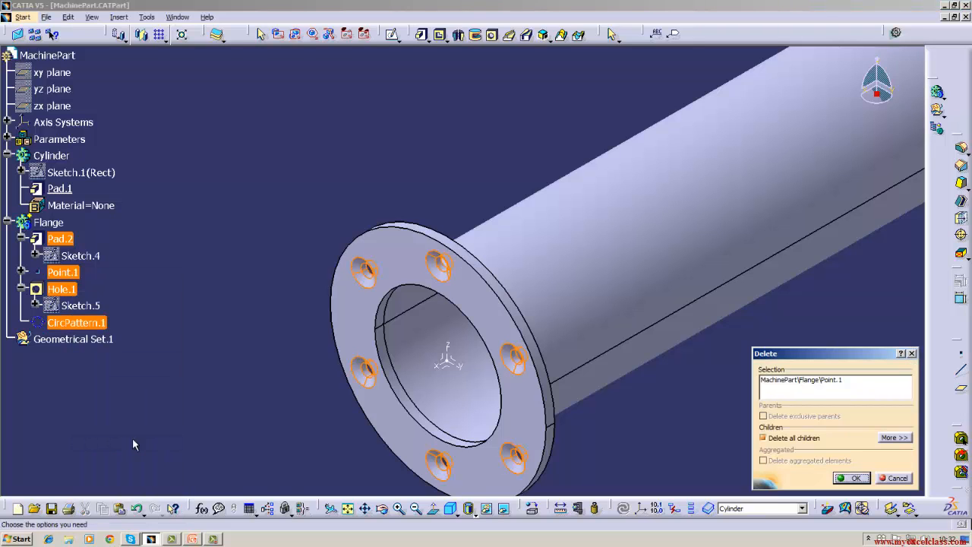
pyautogui.click(854, 478)
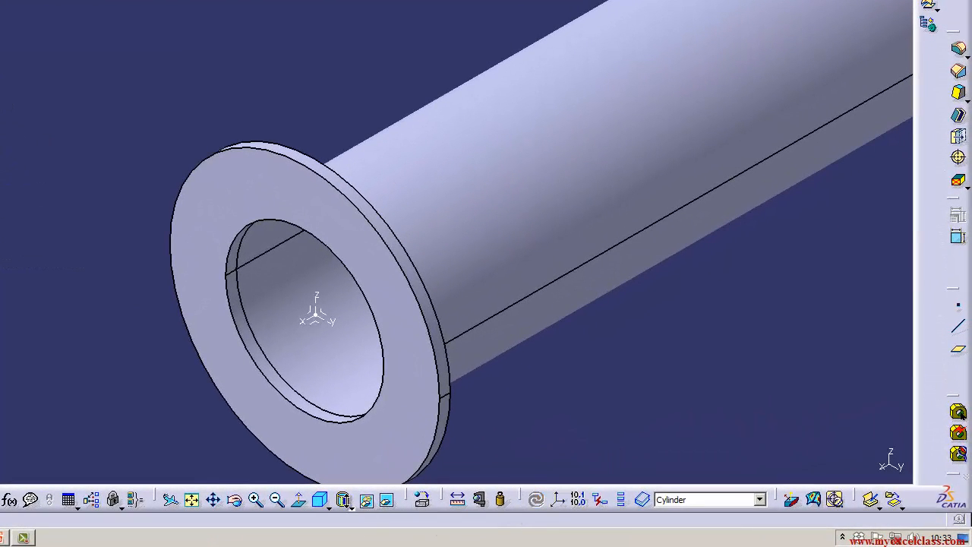
pyautogui.click(325, 505)
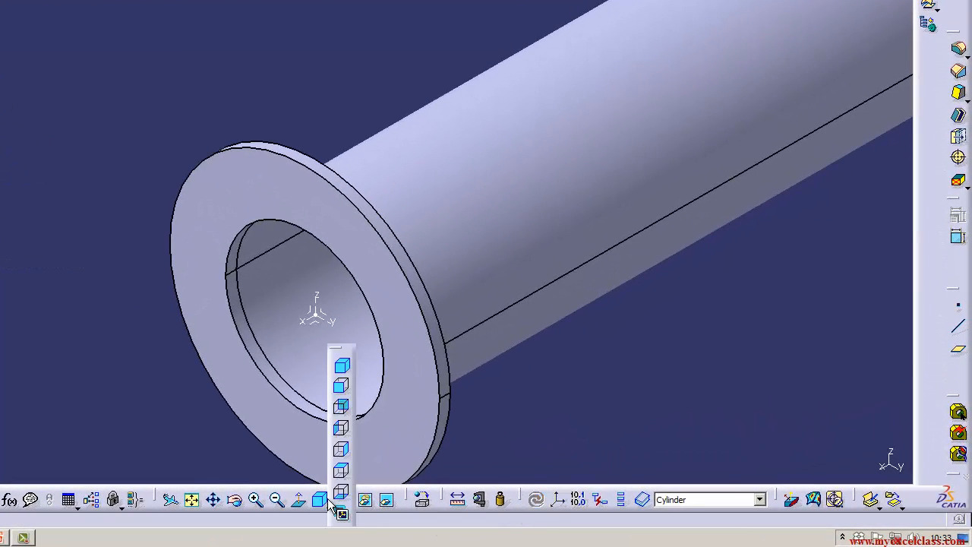
pyautogui.click(340, 385)
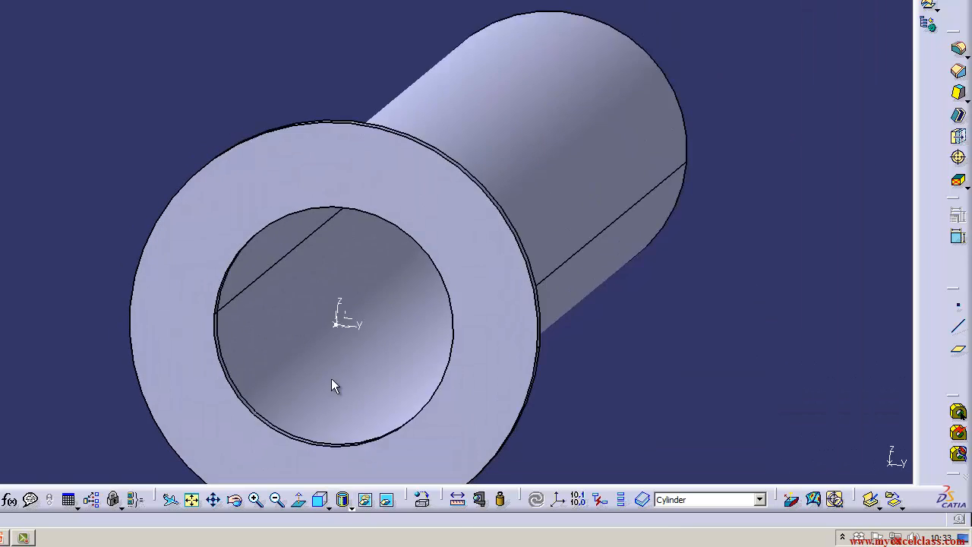
pyautogui.click(958, 304)
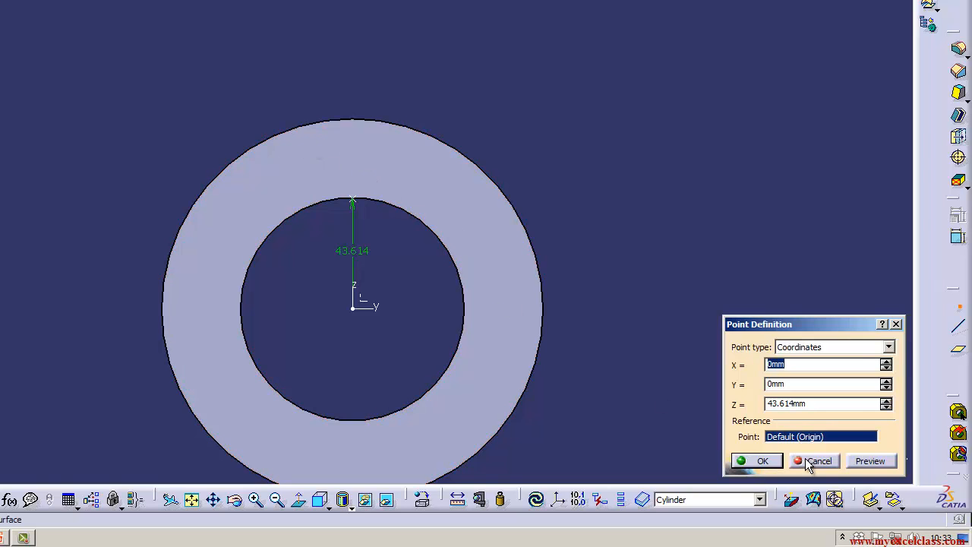
pyautogui.click(808, 465)
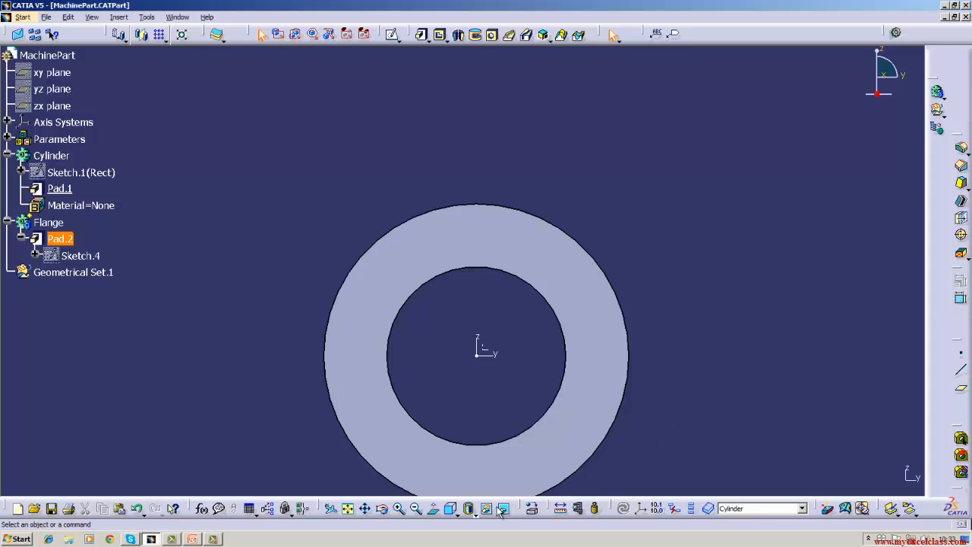
# - Start a sketch on the yz plane and draw a small circle on the vertical axis, inside the flange ring near its upper edge
pyautogui.moveTo(468, 508); pyautogui.dragTo(468, 403)
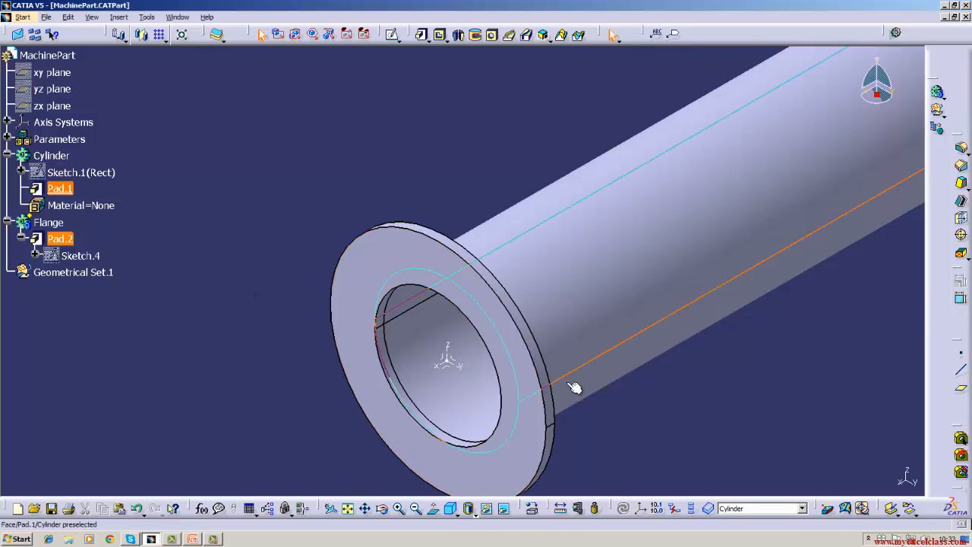
pyautogui.click(51, 89)
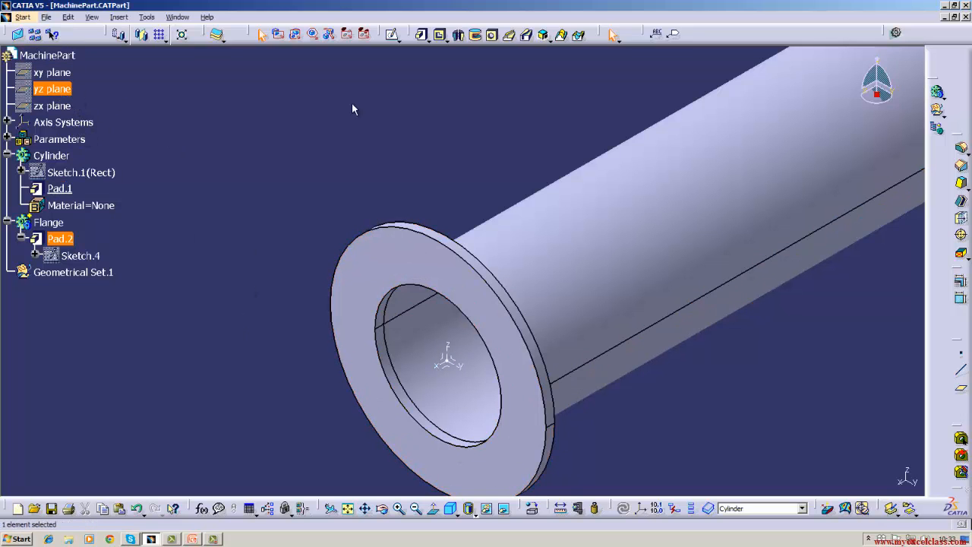
pyautogui.click(392, 34)
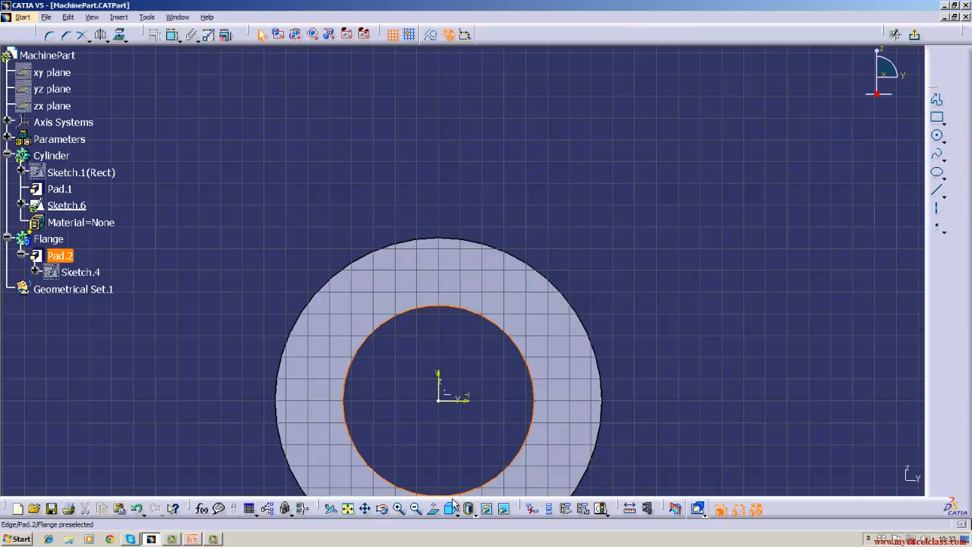
pyautogui.click(366, 508)
pyautogui.moveTo(474, 365); pyautogui.dragTo(484, 263)
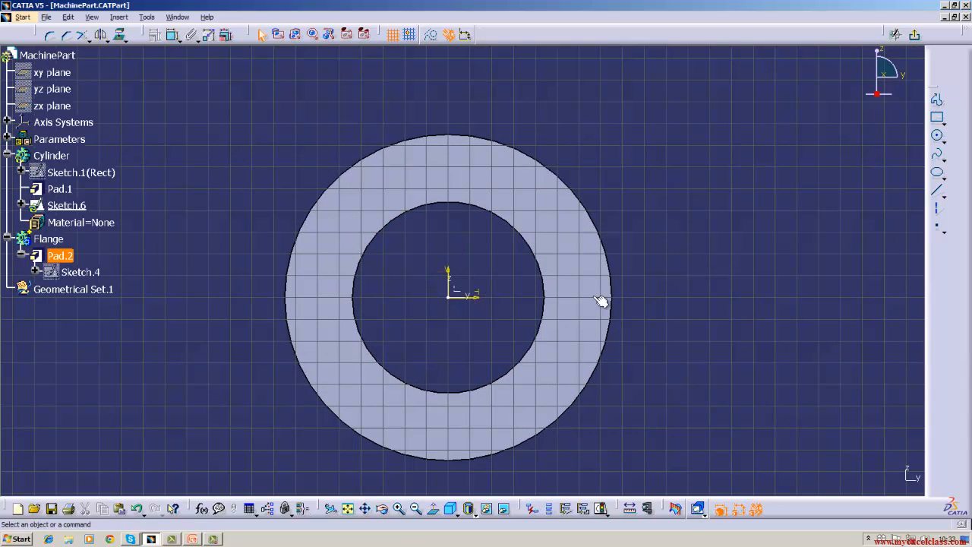
pyautogui.click(940, 141)
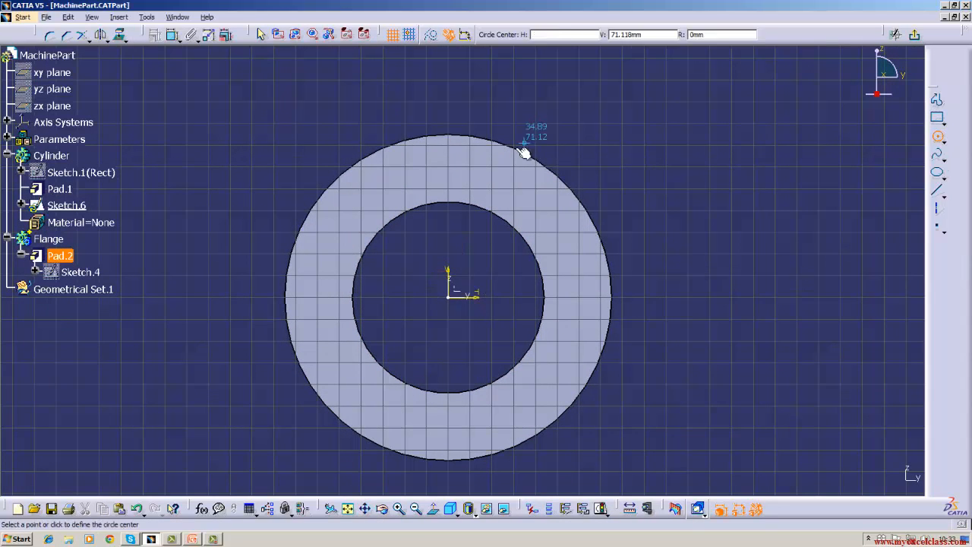
pyautogui.click(448, 160)
pyautogui.click(458, 168)
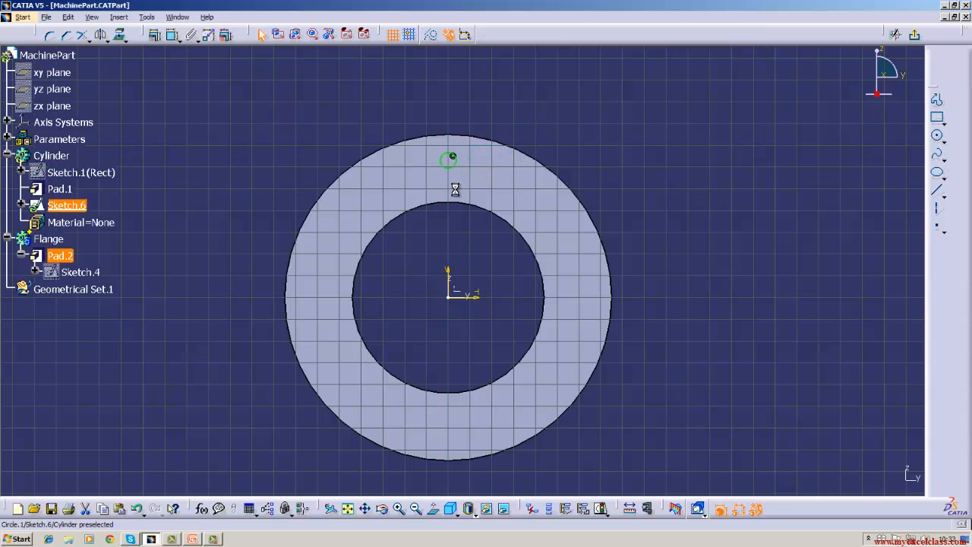
# - Add a diameter constraint to the small circle near the flange's upper edge and set it to 8 mm
pyautogui.click(173, 35)
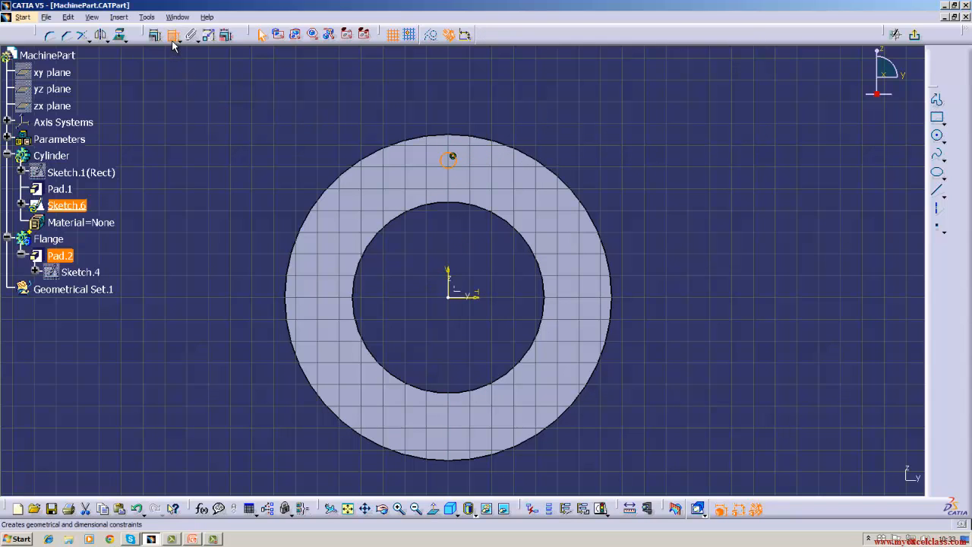
pyautogui.click(454, 156)
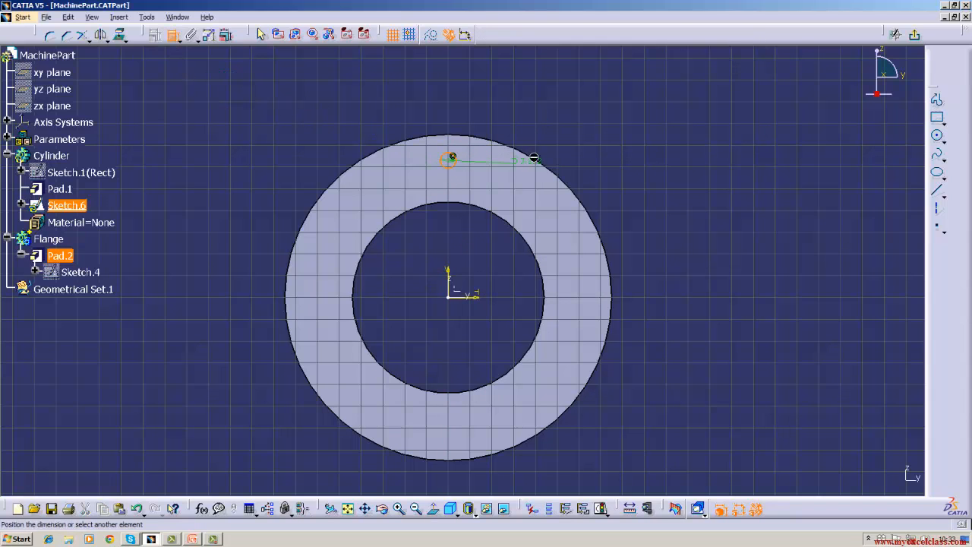
pyautogui.doubleClick(557, 101)
pyautogui.press('BackSpace')
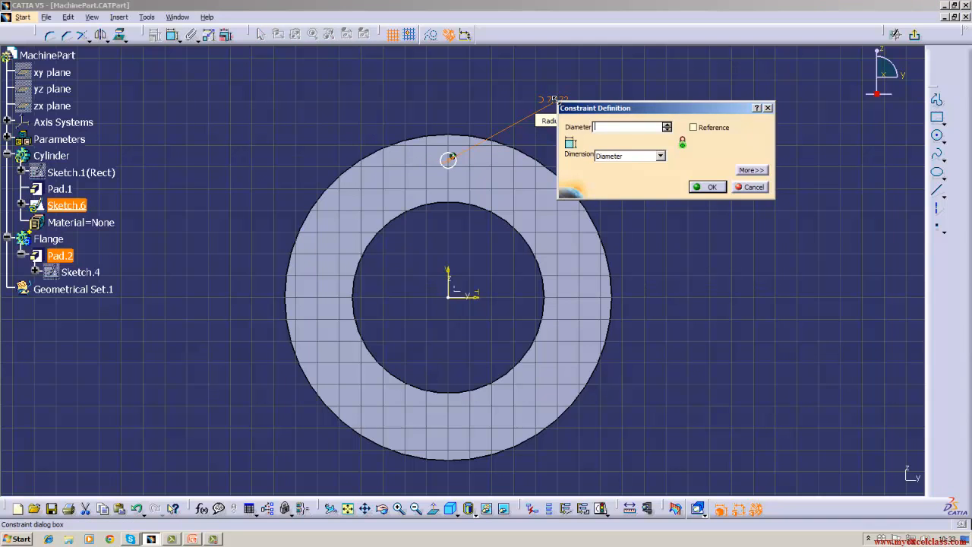
pyautogui.write('8')
pyautogui.press('Return')
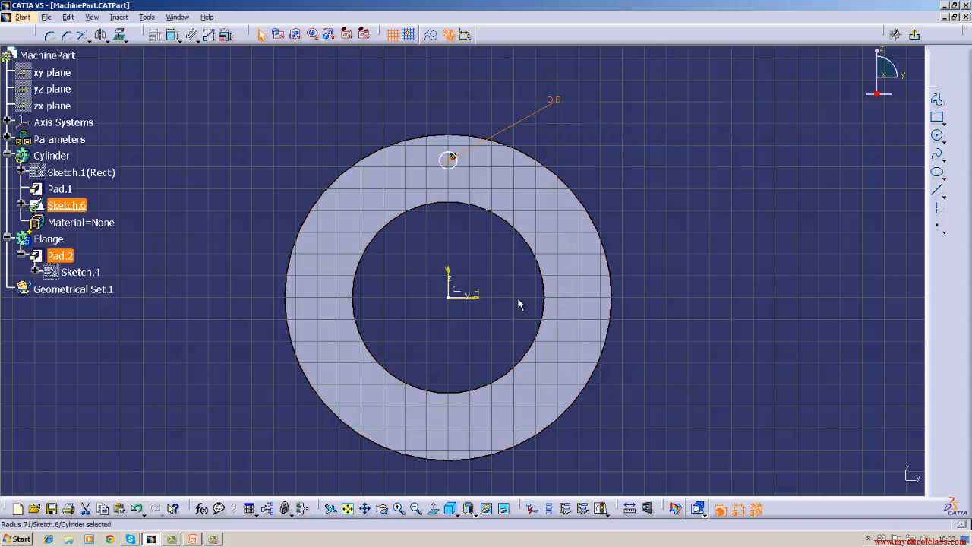
# - Dimension the vertical distance from the sketch's horizontal axis to the small circle's centre and set it to 70 mm
pyautogui.click(478, 301)
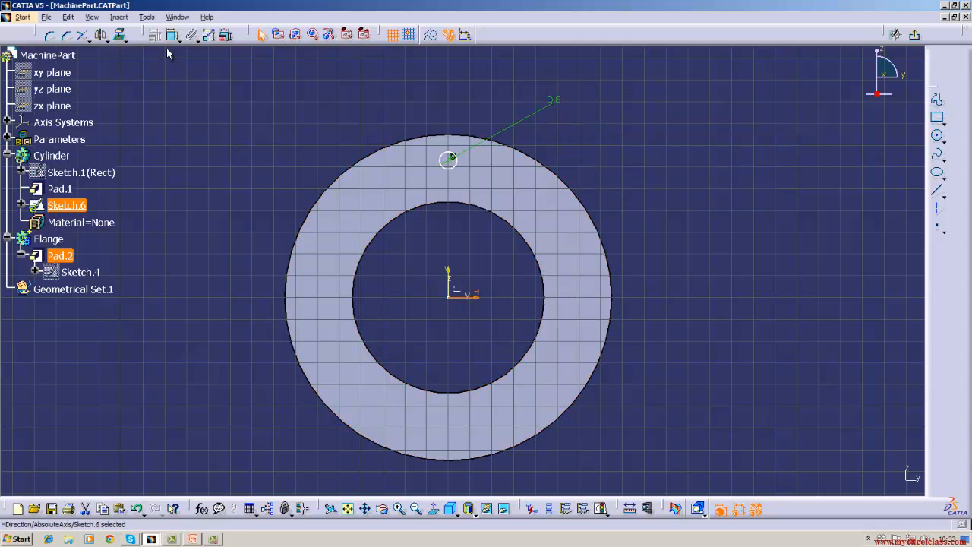
pyautogui.click(453, 159)
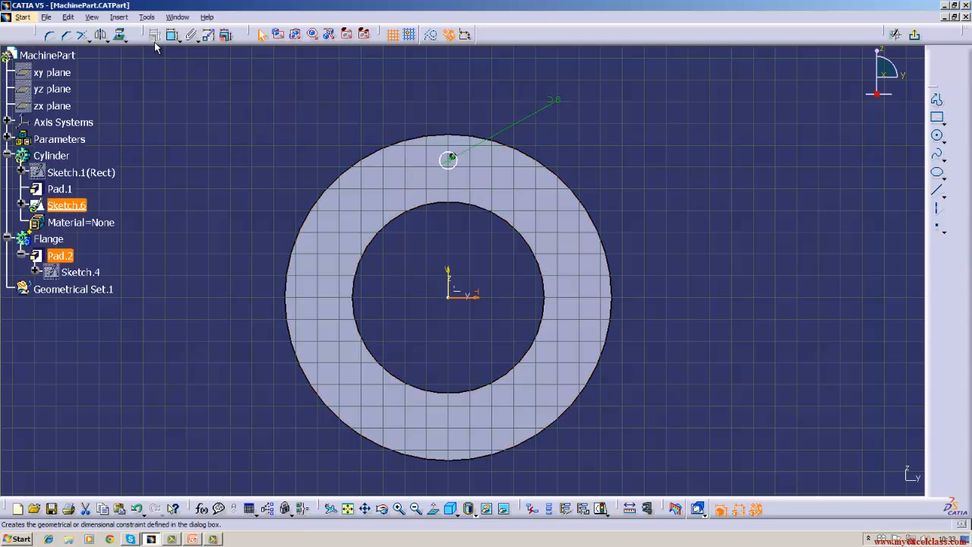
pyautogui.click(173, 35)
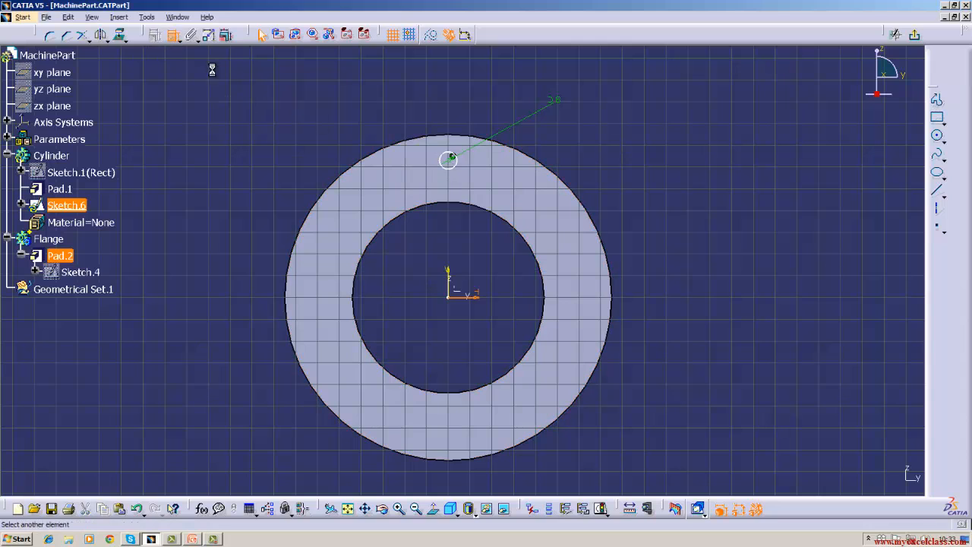
pyautogui.click(452, 158)
pyautogui.click(651, 213)
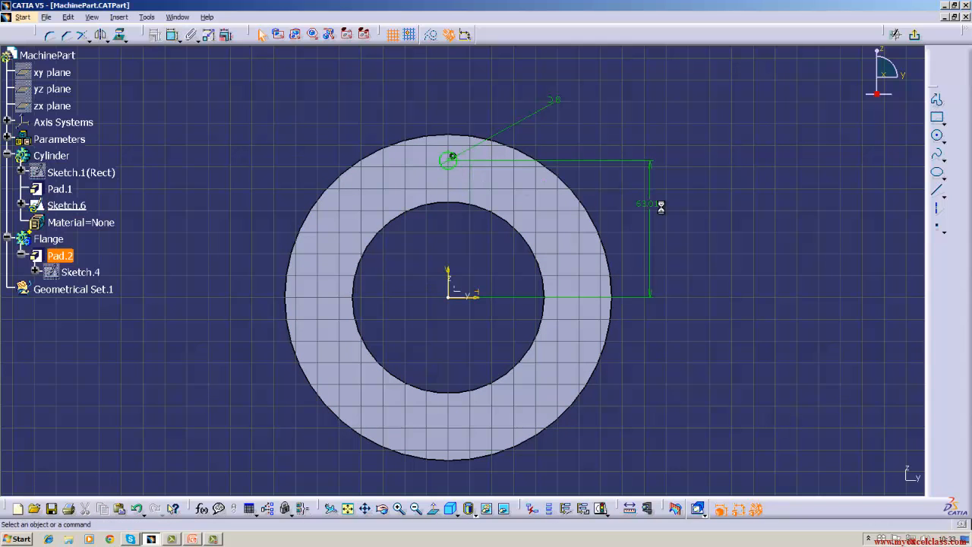
pyautogui.doubleClick(660, 205)
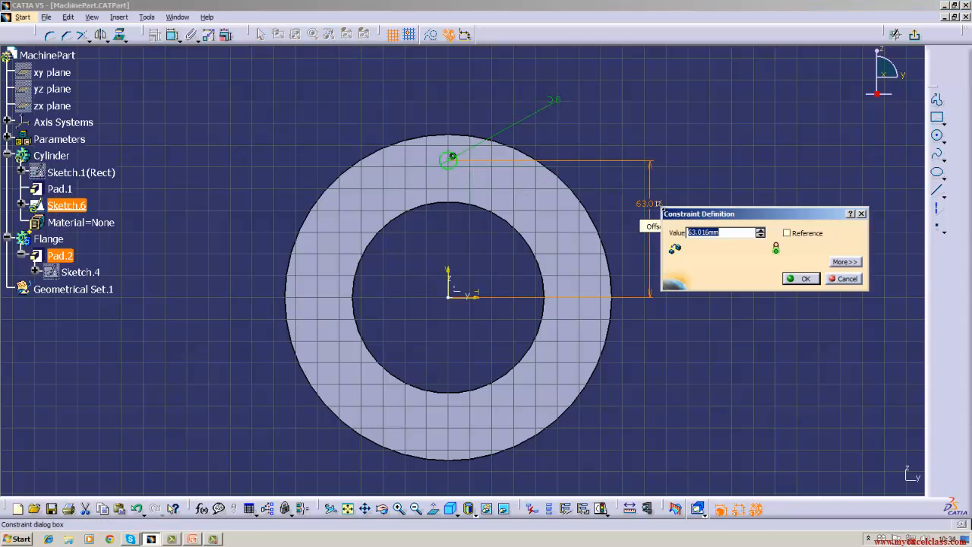
pyautogui.press('BackSpace')
pyautogui.write('70')
pyautogui.press('Return')
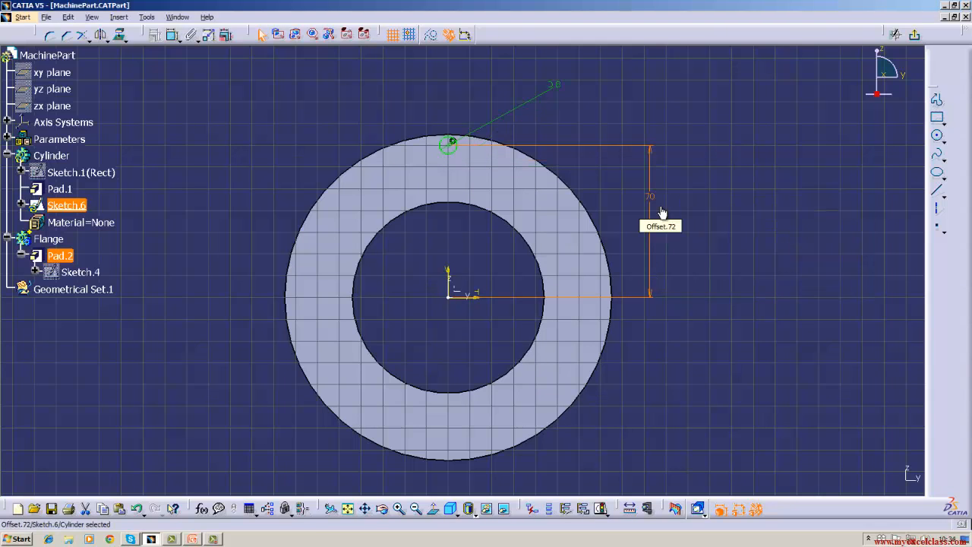
# - Set the small circle's offset from the horizontal axis to 68 mm and exit the sketch
pyautogui.doubleClick(647, 192)
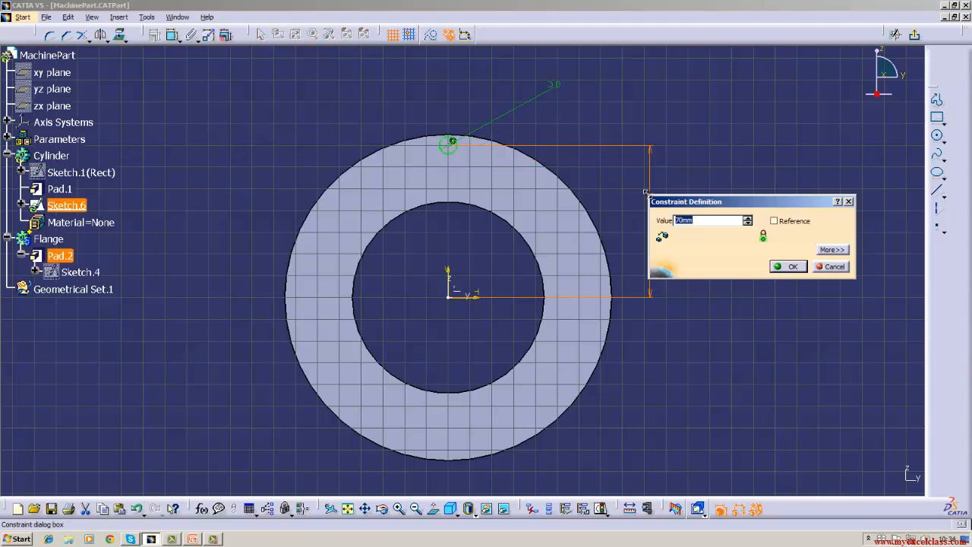
pyautogui.press('BackSpace')
pyautogui.press('Return')
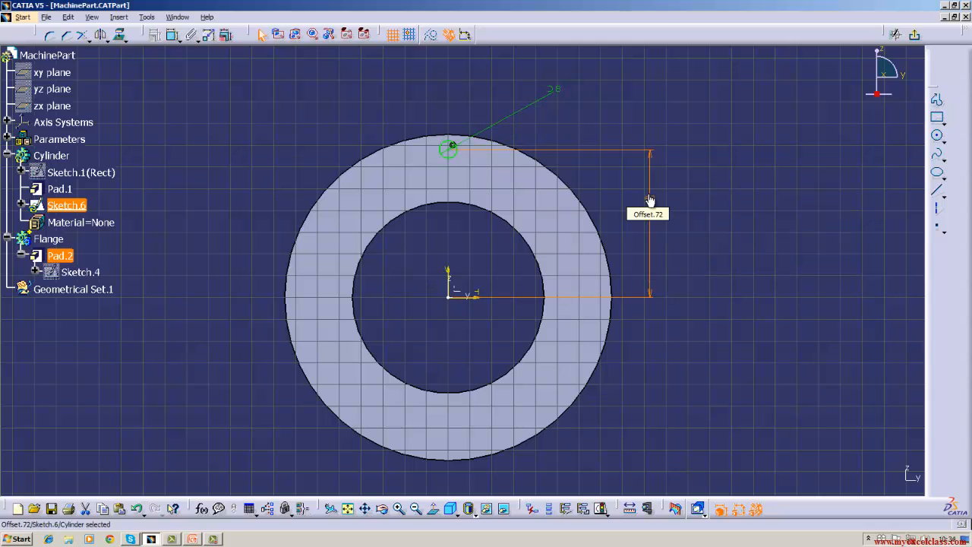
pyautogui.click(764, 190)
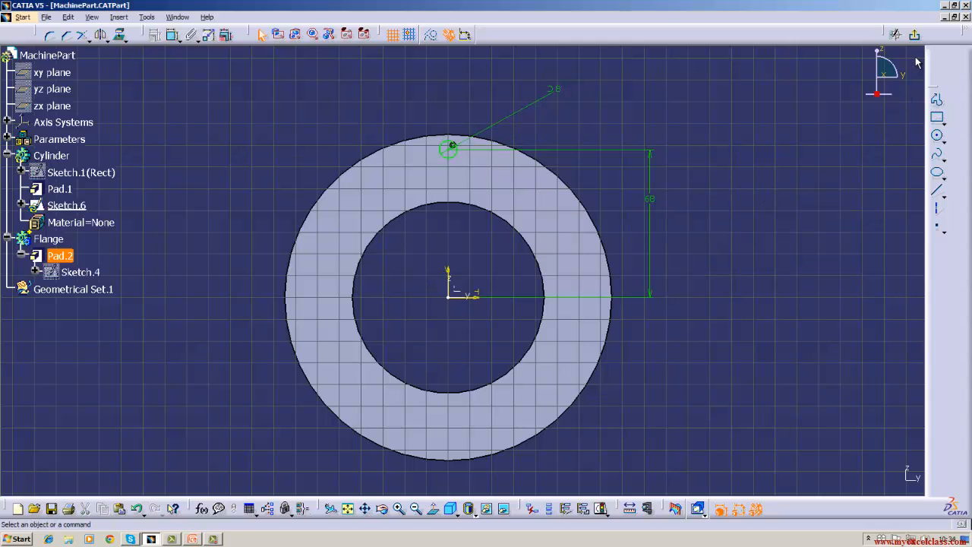
pyautogui.click(914, 34)
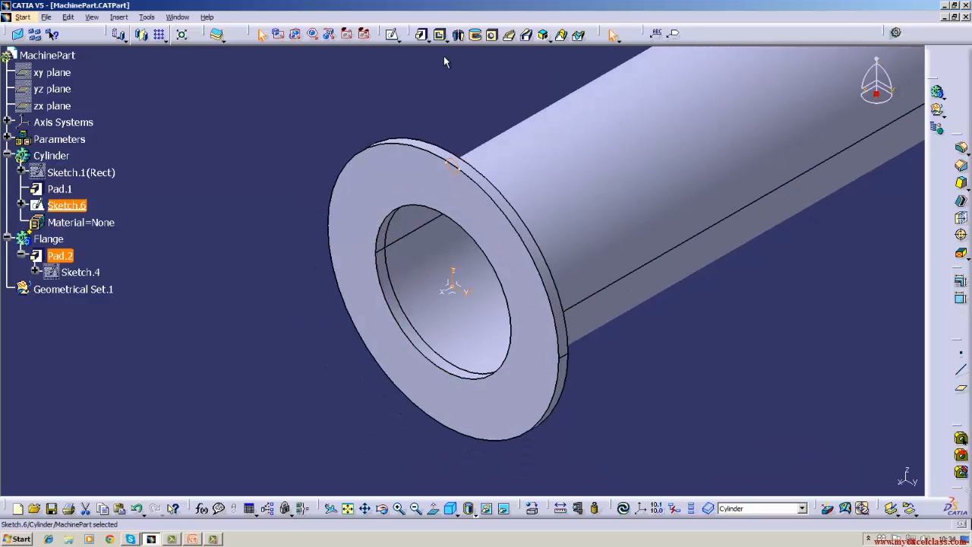
# - Try to cut a 6 mm deep pocket from Sketch.6 with Cylinder as the active body, and undo the pocket
pyautogui.click(439, 34)
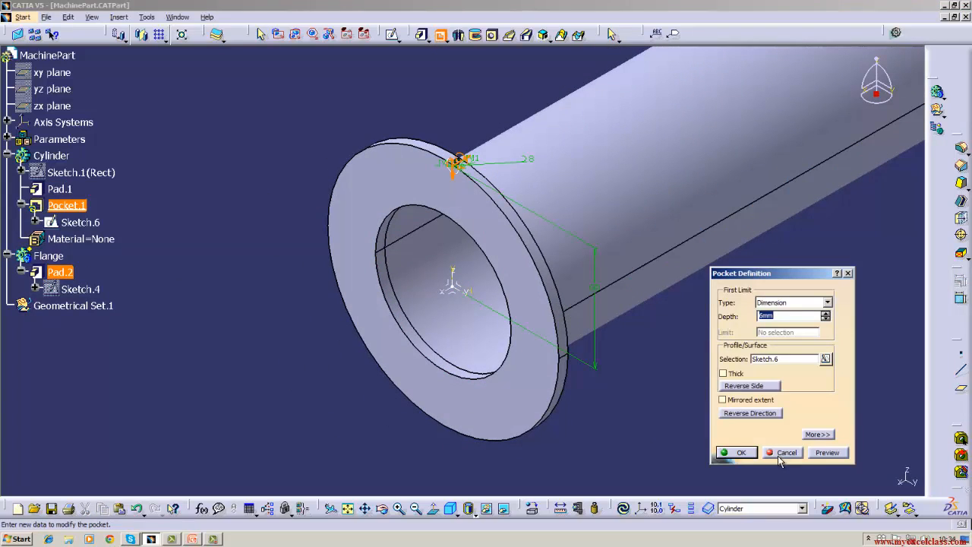
pyautogui.click(751, 453)
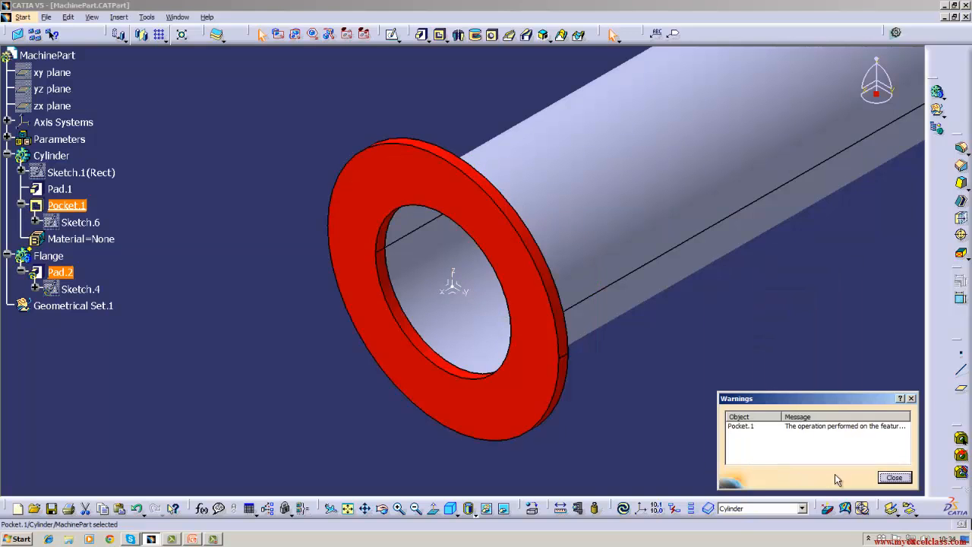
pyautogui.click(895, 477)
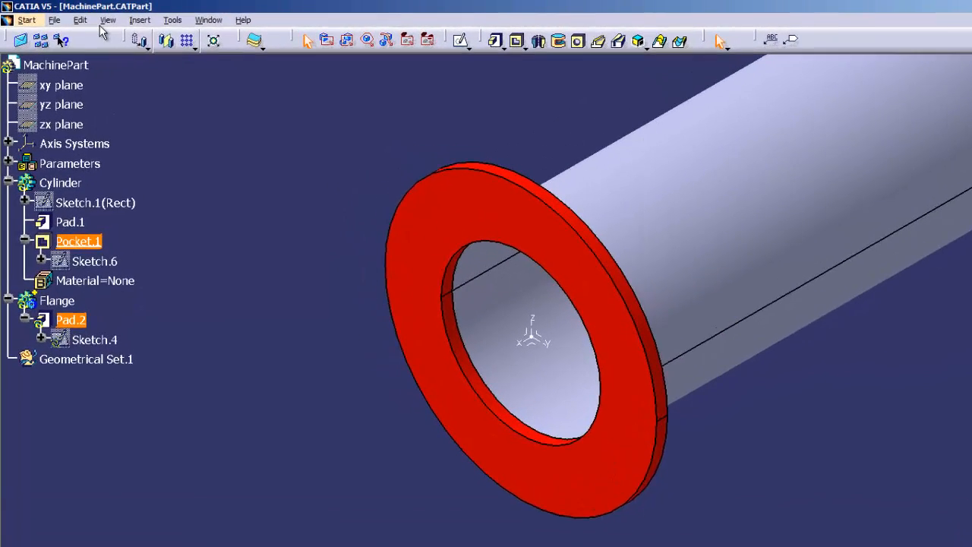
pyautogui.click(67, 16)
pyautogui.click(106, 41)
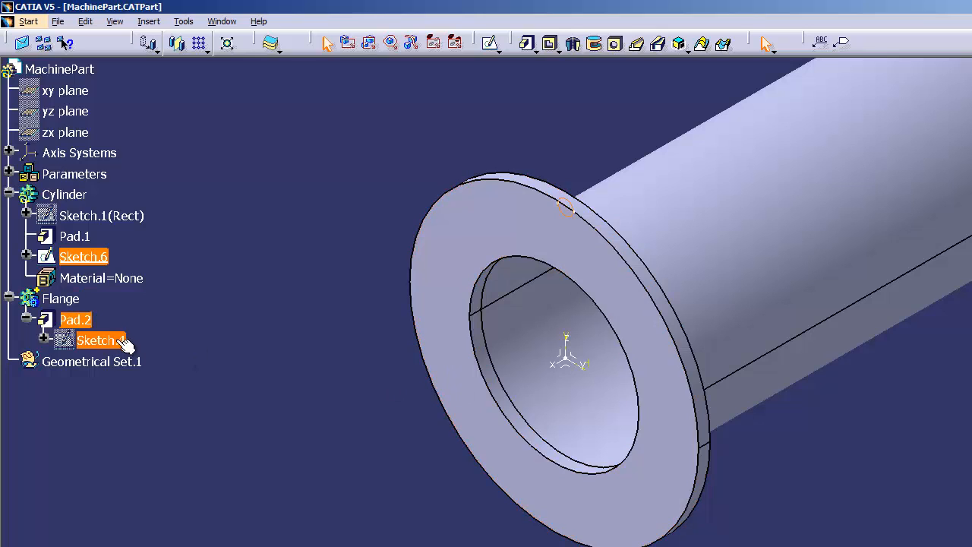
# - Define the Flange body as the in-work object
pyautogui.click(121, 312)
pyautogui.rightClick(60, 298)
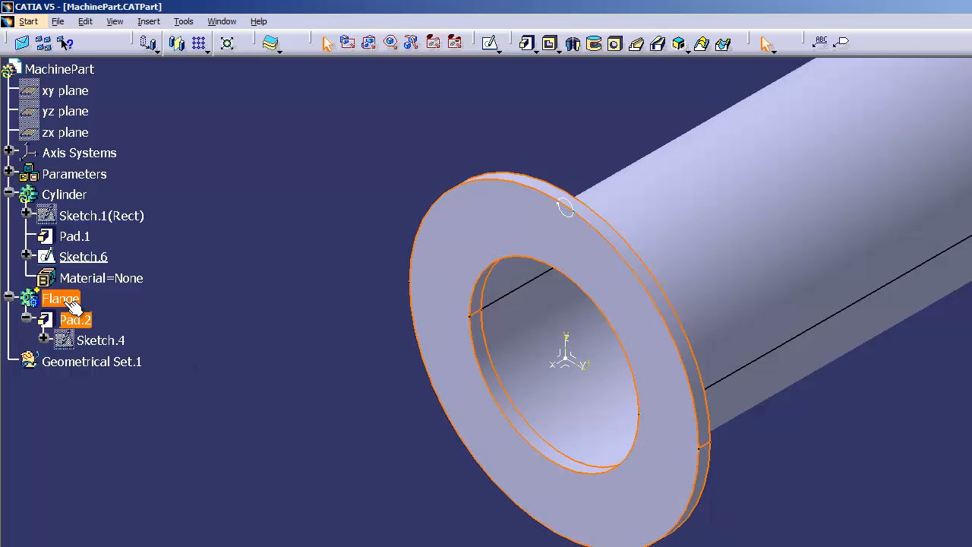
pyautogui.click(252, 243)
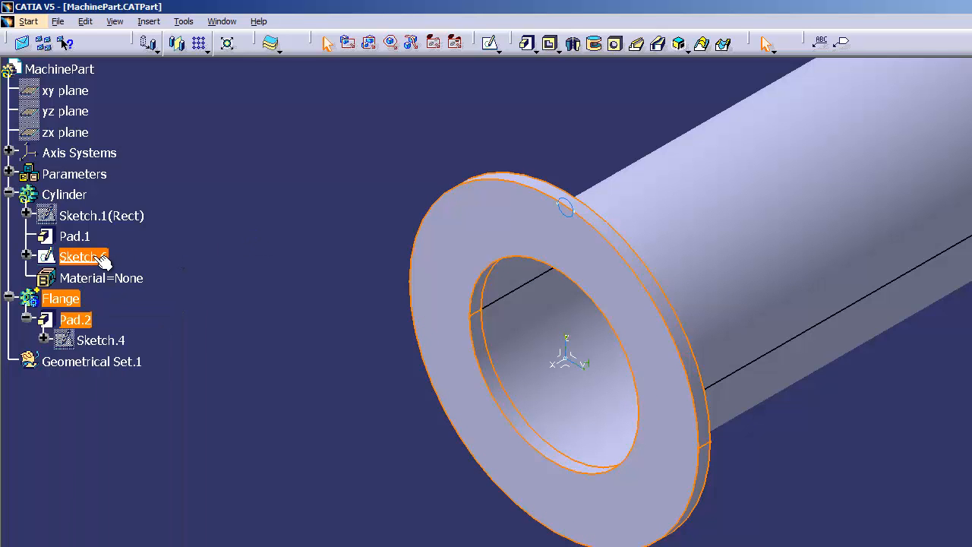
pyautogui.rightClick(76, 306)
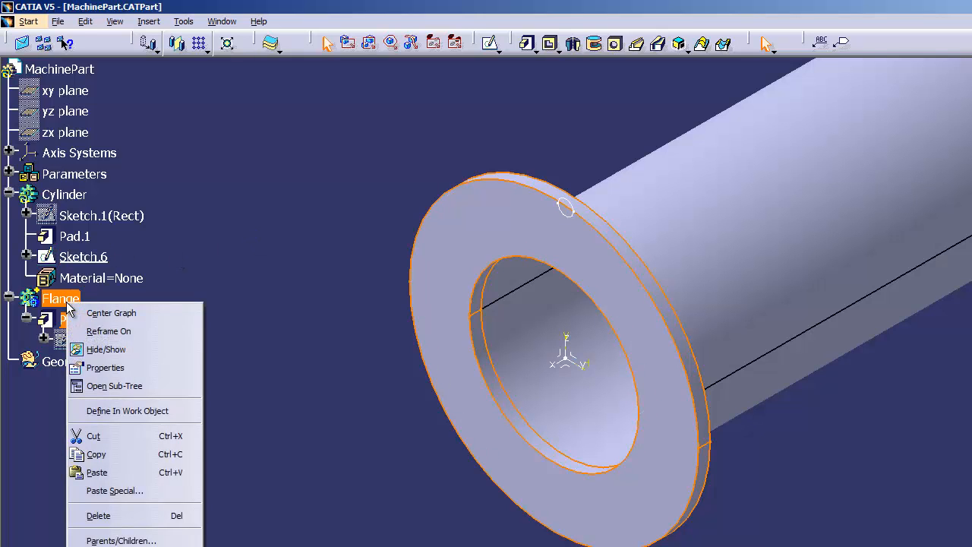
pyautogui.click(138, 411)
pyautogui.click(275, 387)
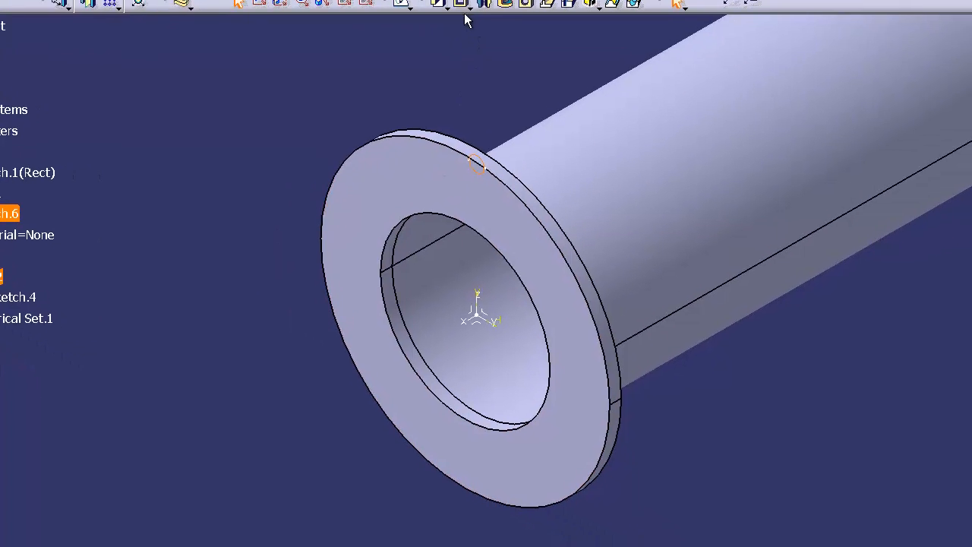
# - Cut a 6 mm deep pocket through the flange from Sketch.6, with the pocket direction reversed
pyautogui.click(461, 5)
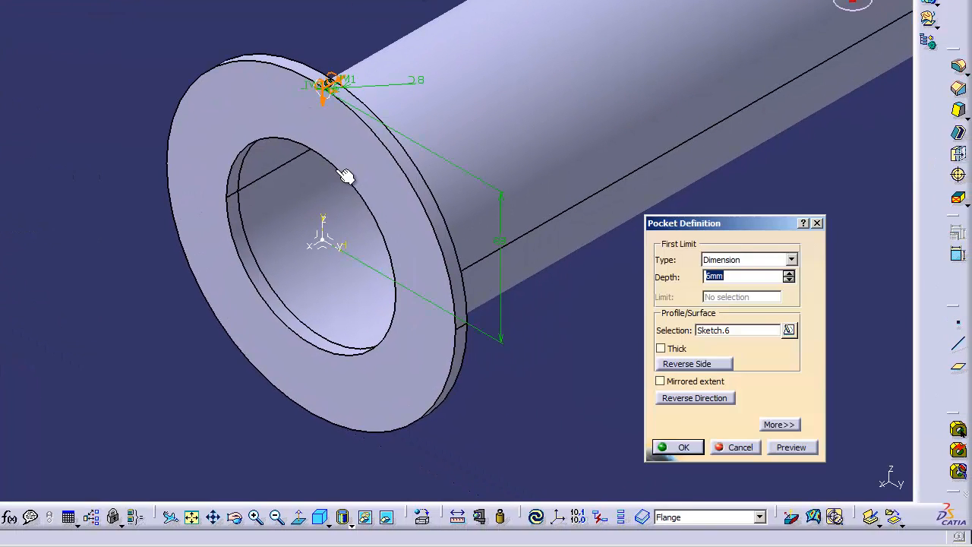
pyautogui.click(339, 89)
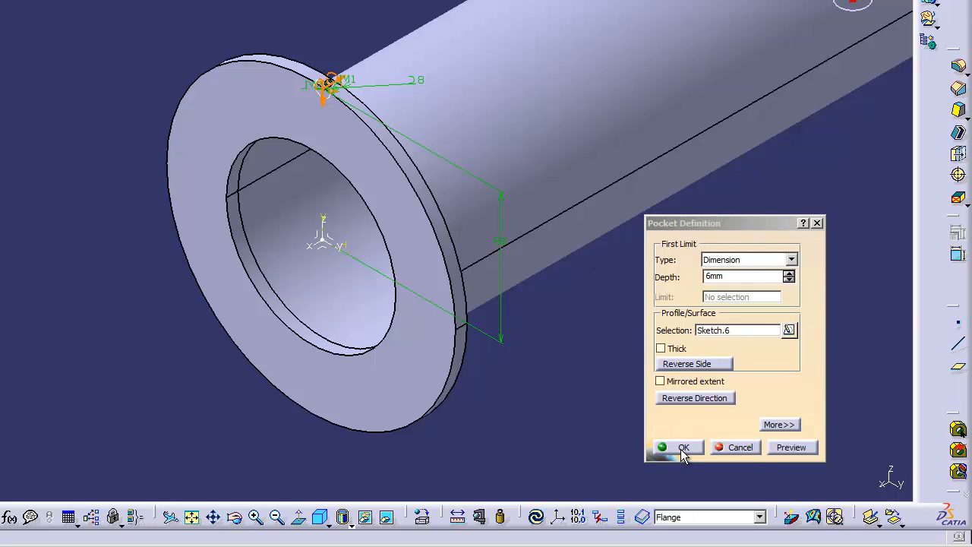
pyautogui.click(691, 401)
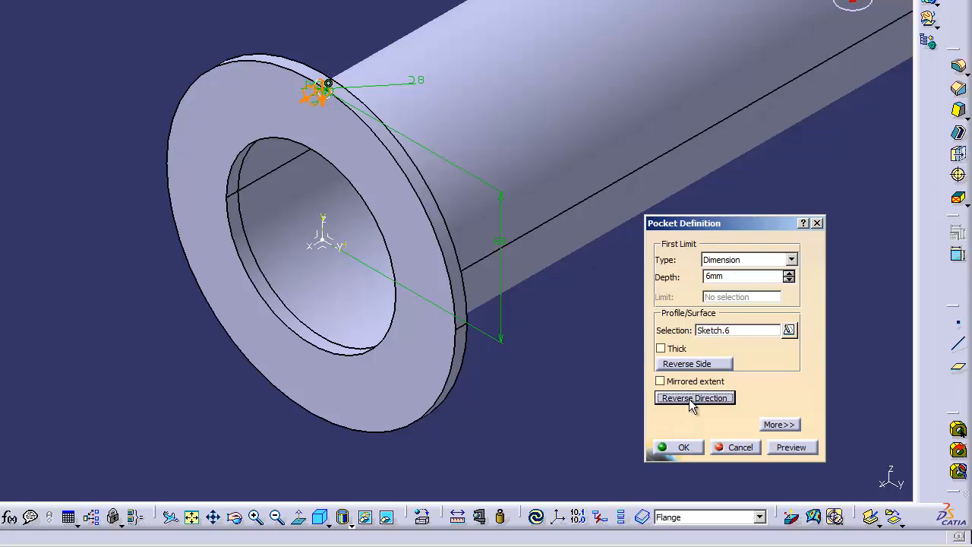
pyautogui.click(681, 447)
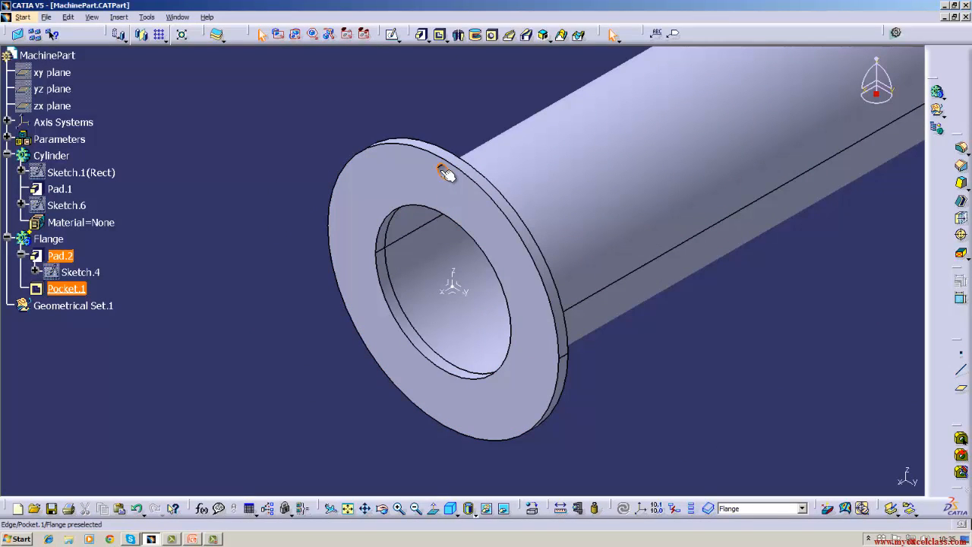
# - Create a circular pattern of Pocket.1 with 6 instances at 60 deg spacing, using Pad.1's outer cylindrical face as the reference element
pyautogui.click(76, 290)
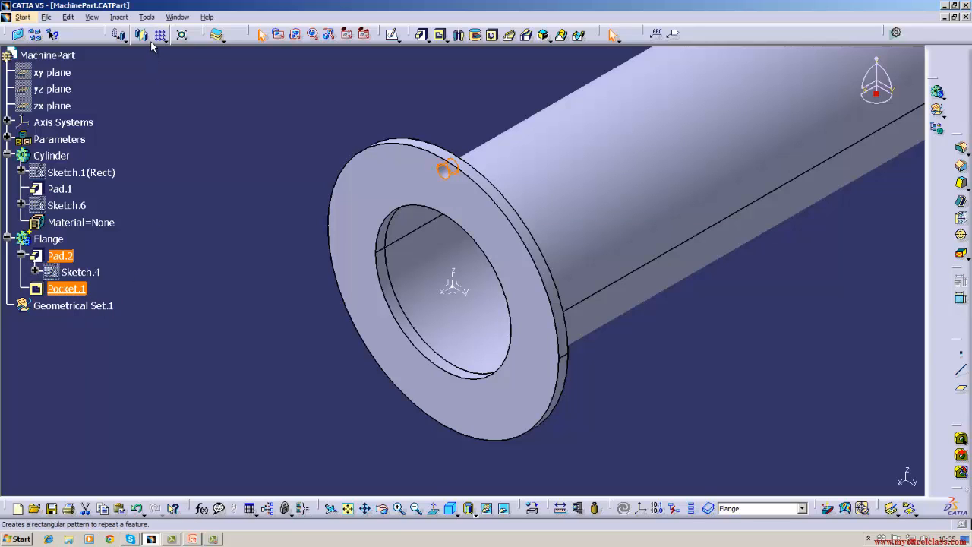
pyautogui.click(146, 17)
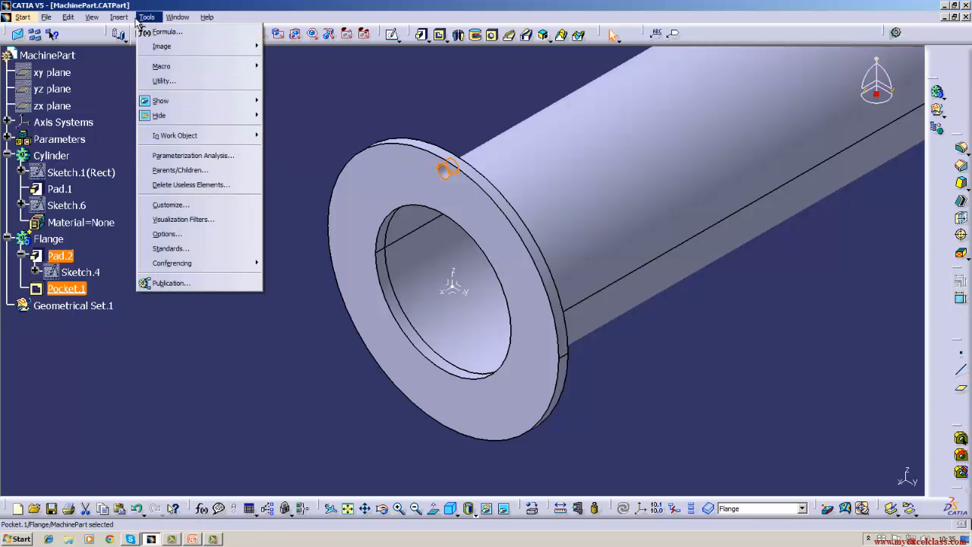
pyautogui.moveTo(127, 19)
pyautogui.moveTo(138, 241)
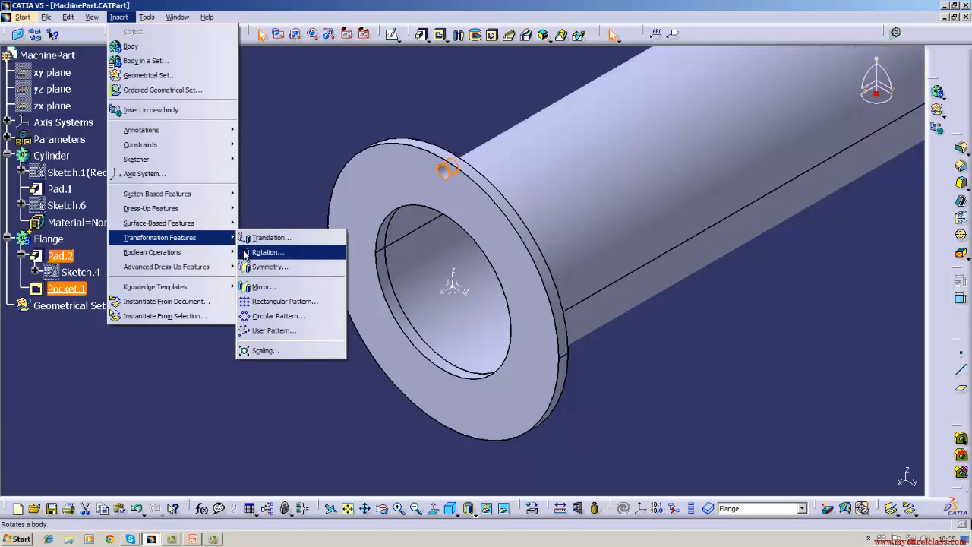
pyautogui.click(262, 316)
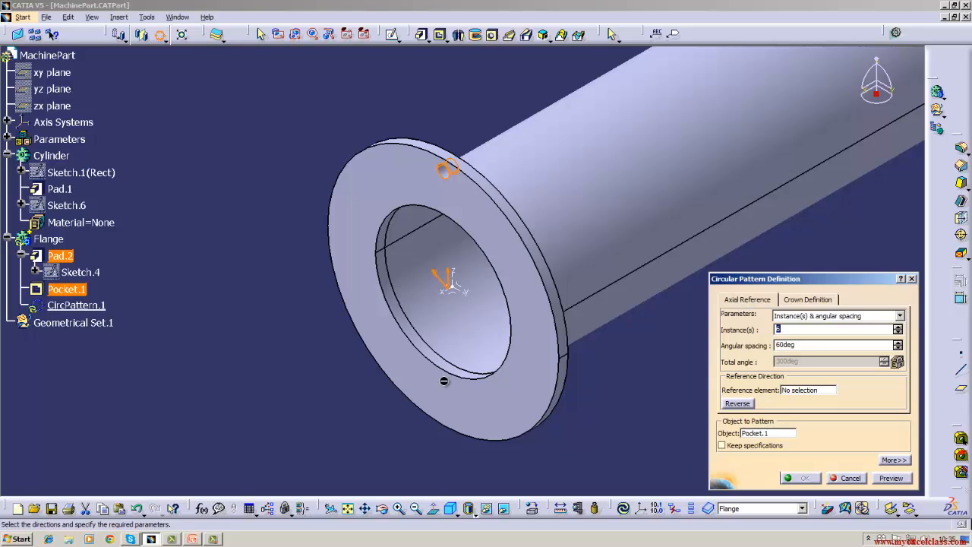
pyautogui.click(807, 390)
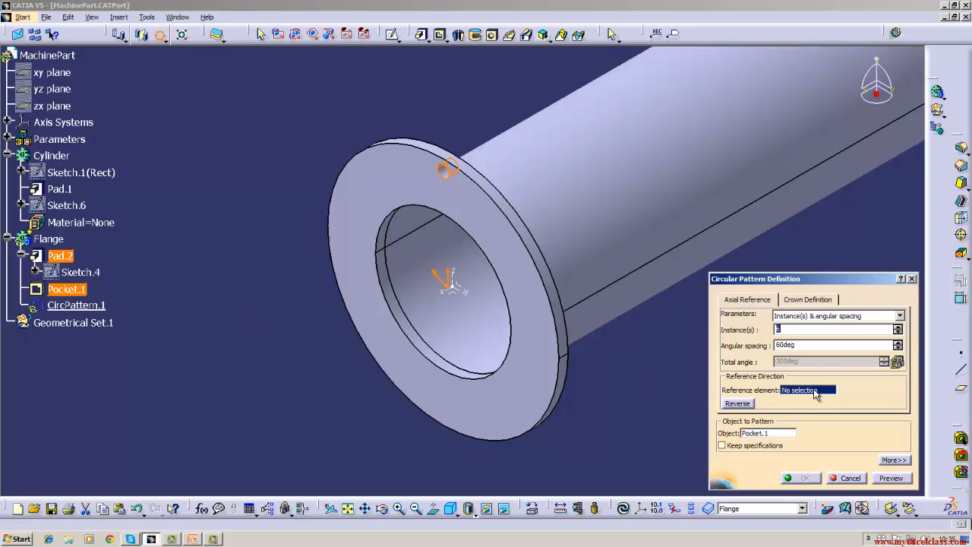
pyautogui.click(659, 222)
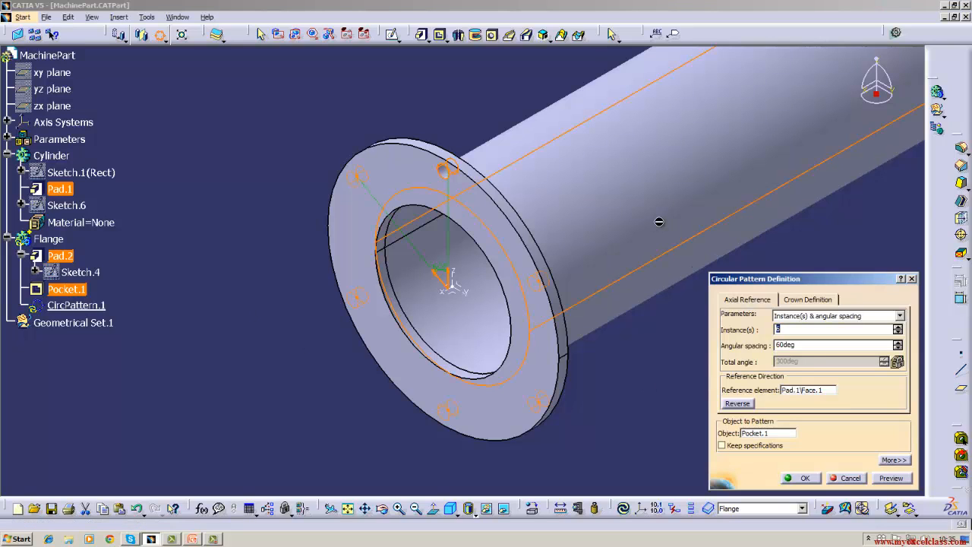
pyautogui.click(805, 479)
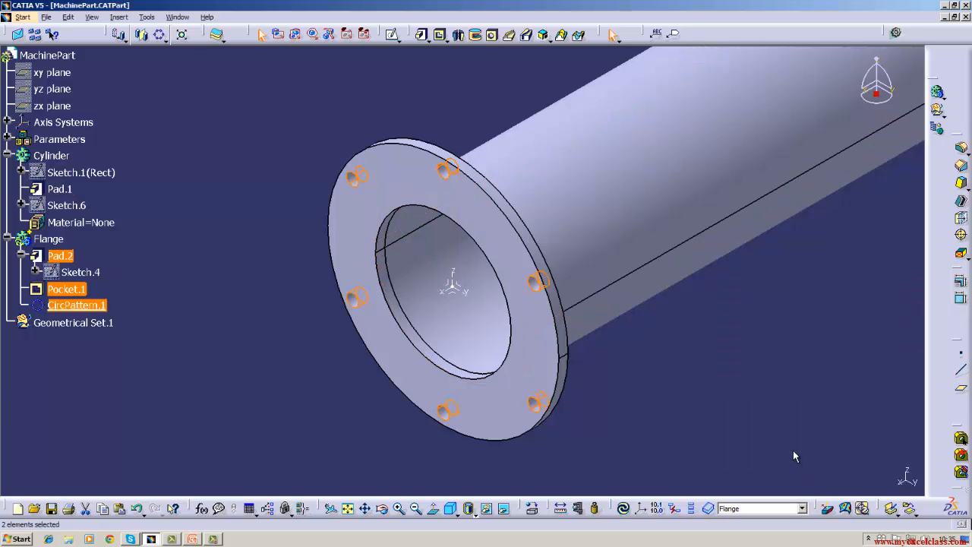
pyautogui.click(793, 452)
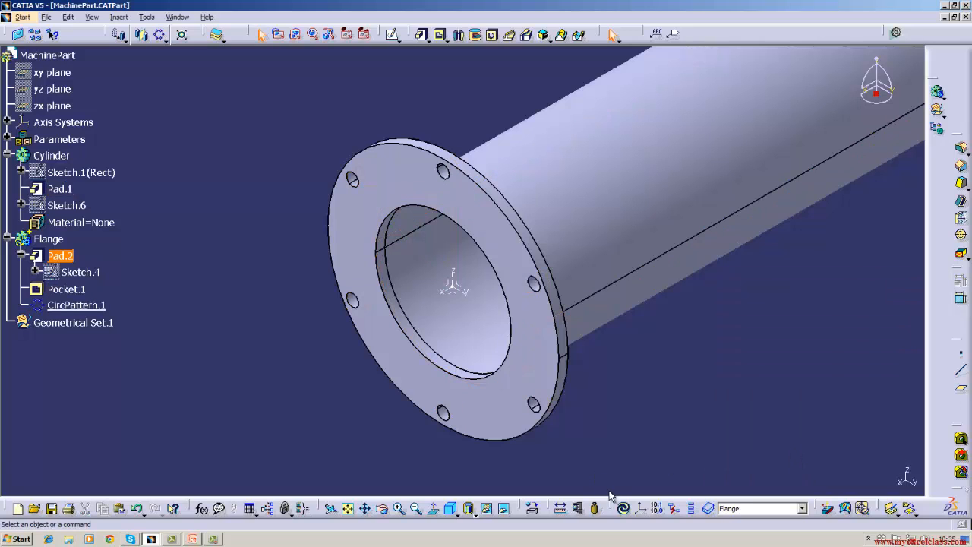
# - Undo the circular pattern of the flange hole
pyautogui.click(68, 16)
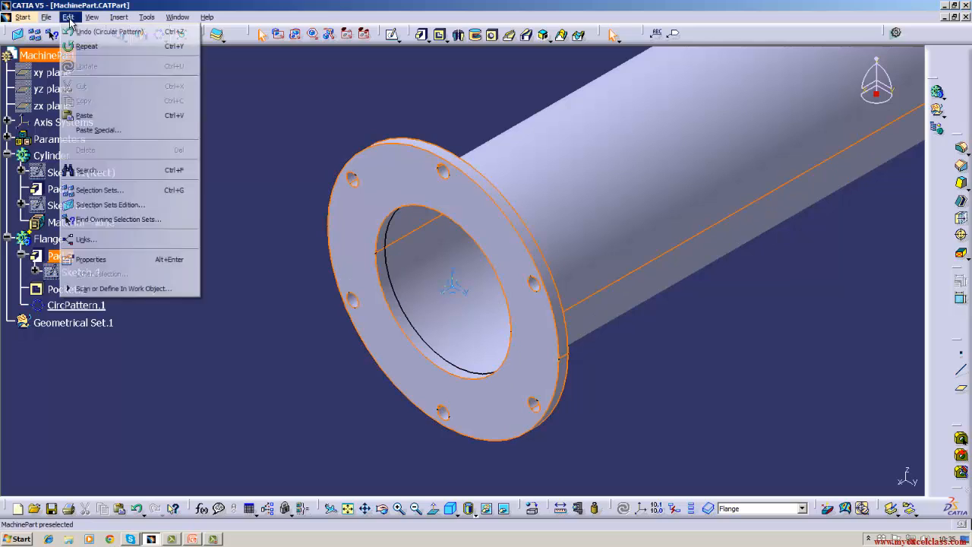
pyautogui.click(99, 31)
pyautogui.click(159, 108)
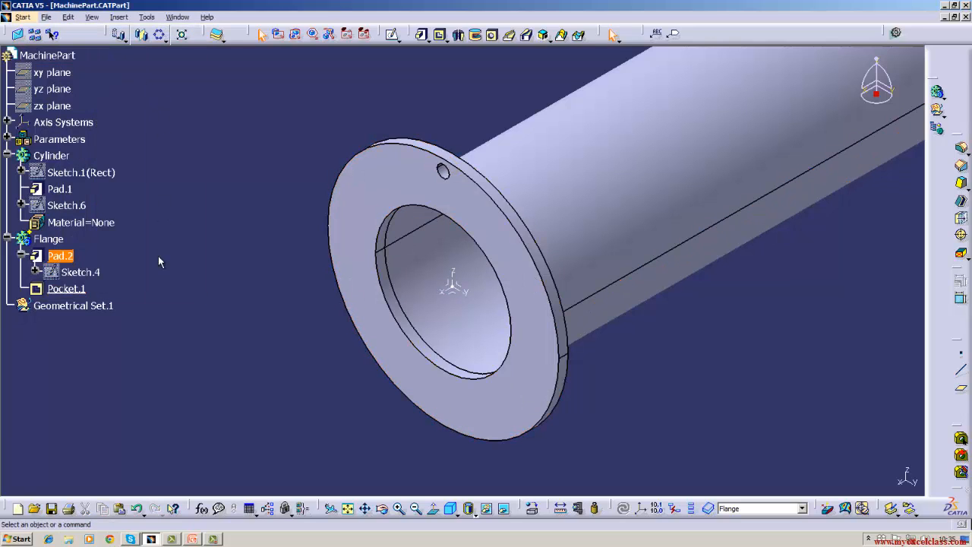
# - Create a circular pattern of Pocket.1 with 6 instances at 60 deg spacing, using Pad.2's outer rim face as the reference element
pyautogui.click(75, 289)
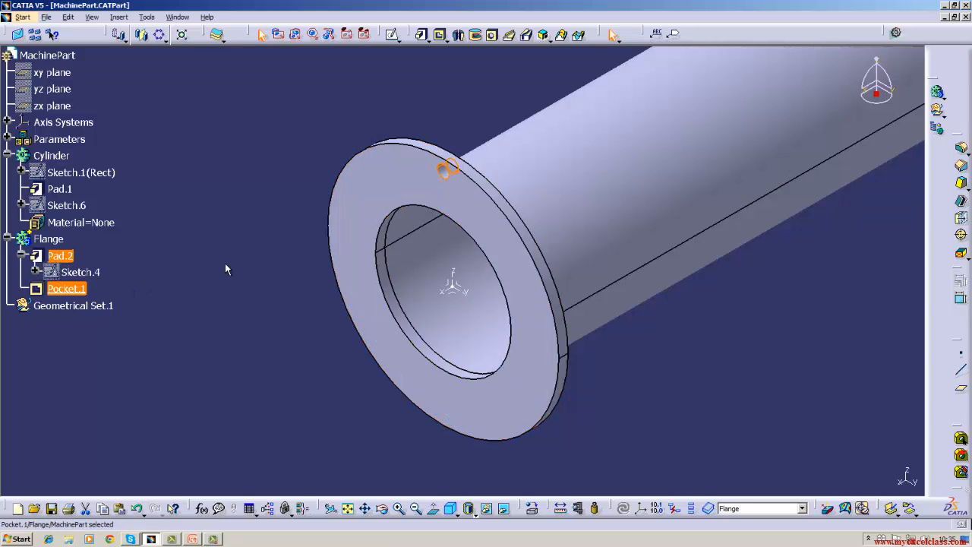
pyautogui.click(147, 17)
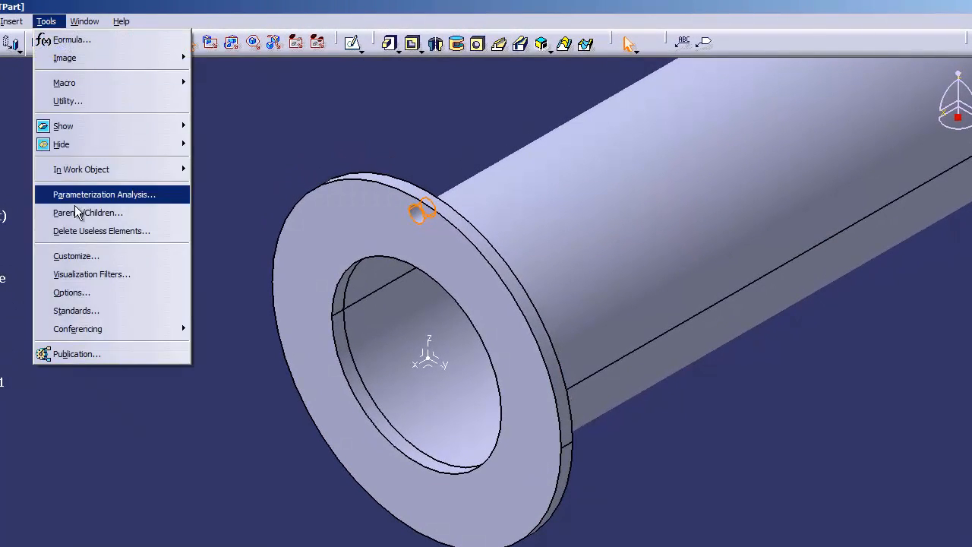
pyautogui.moveTo(4, 23)
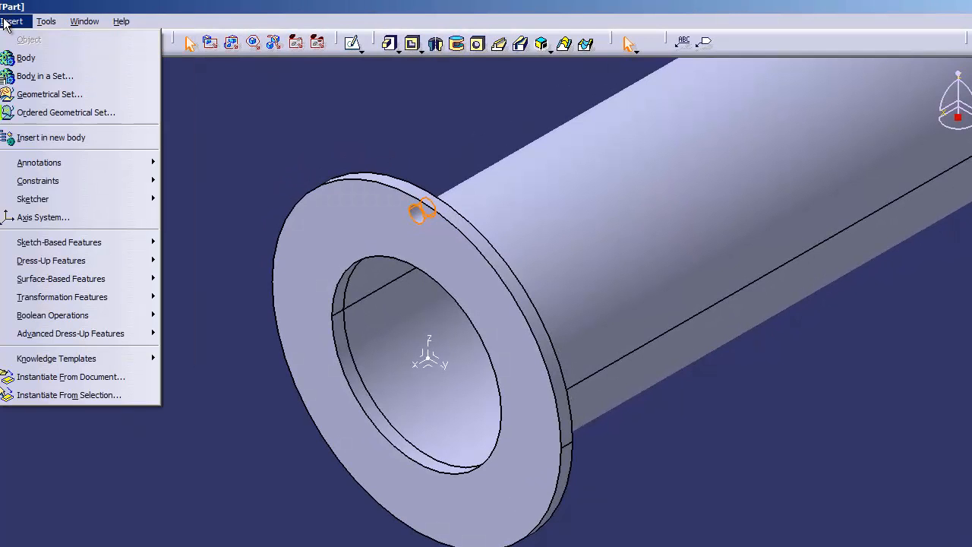
pyautogui.moveTo(61, 297)
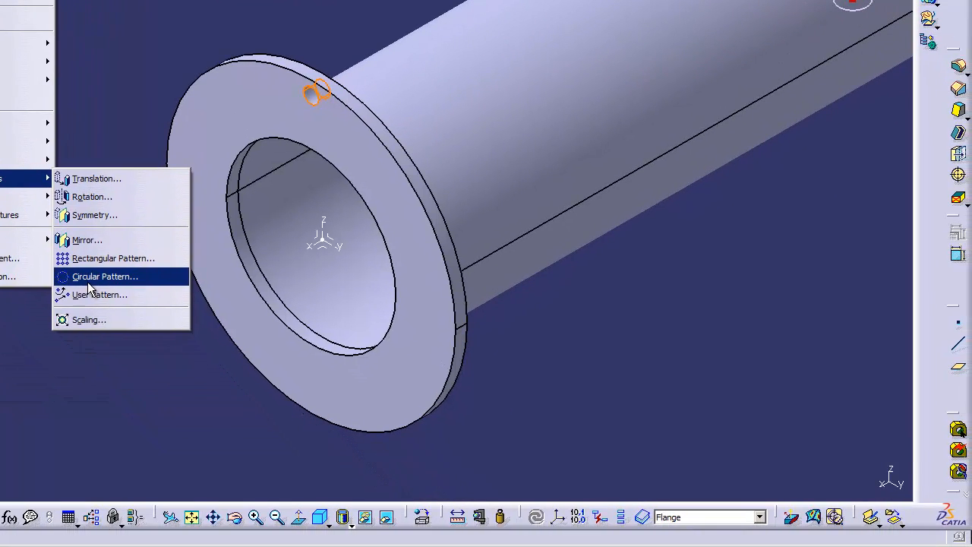
pyautogui.click(193, 401)
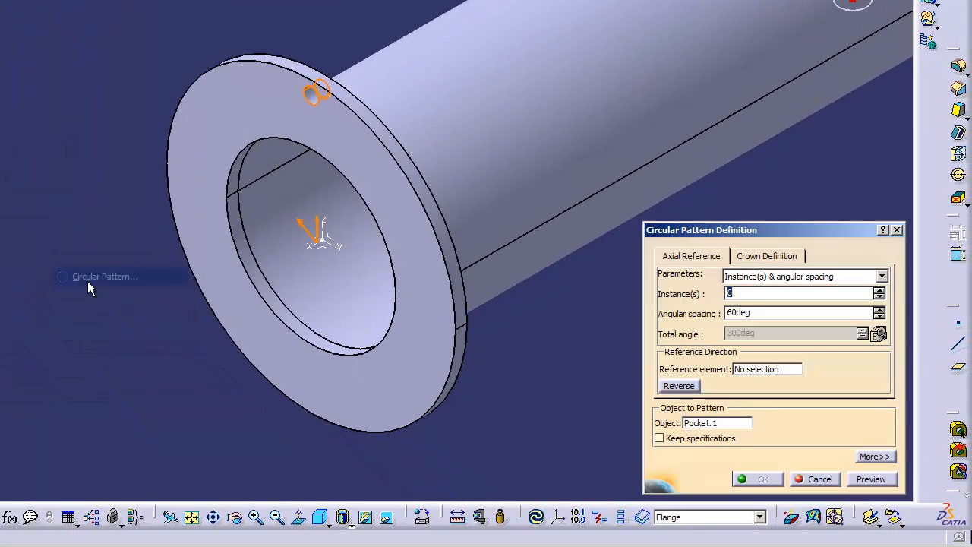
pyautogui.click(743, 370)
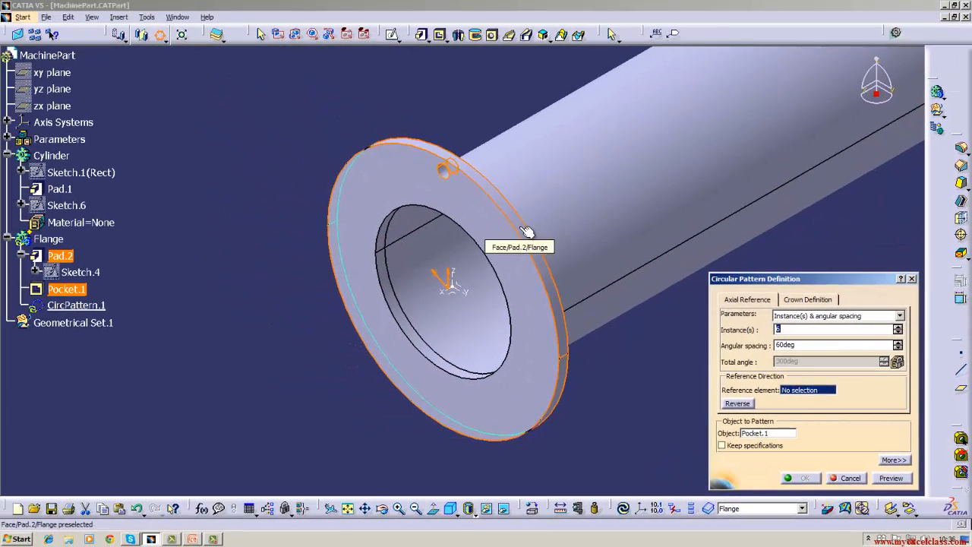
pyautogui.click(521, 228)
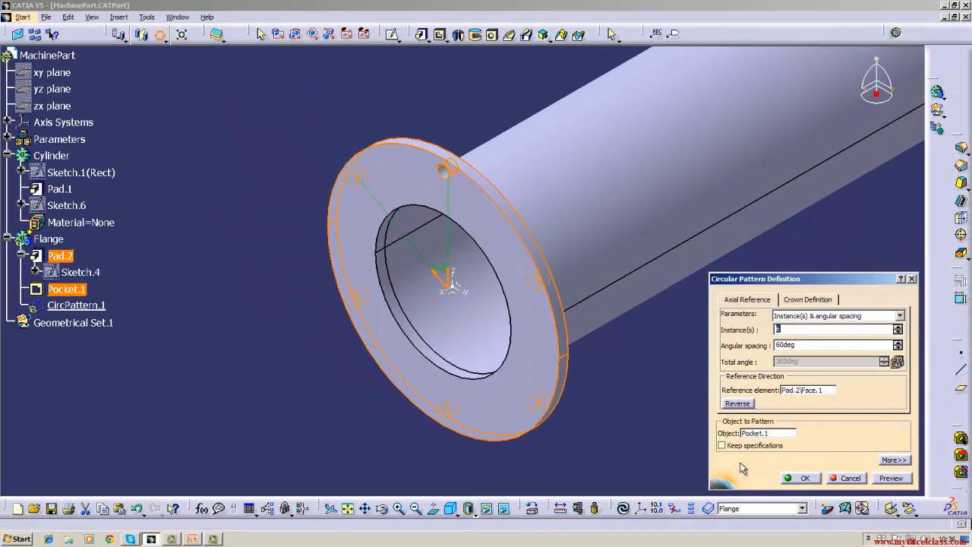
pyautogui.click(783, 479)
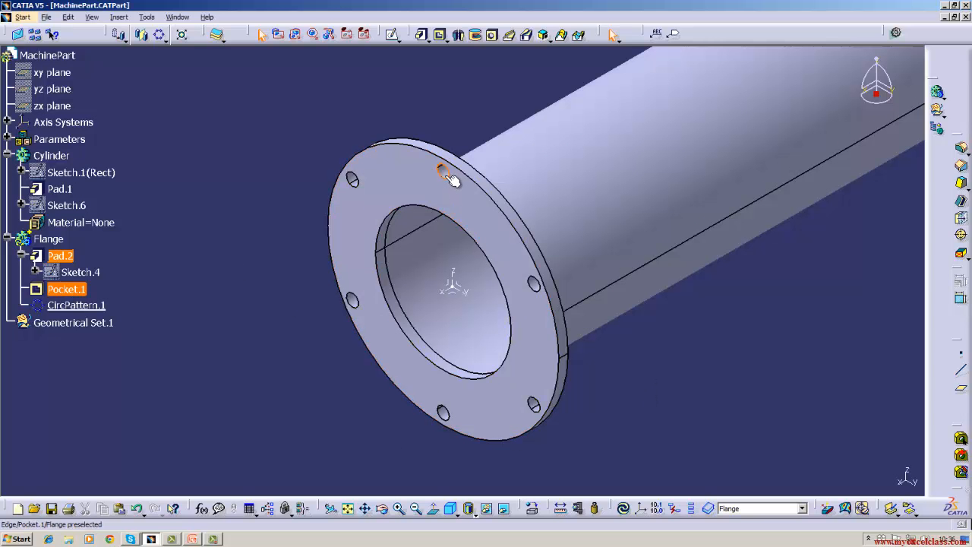
pyautogui.click(962, 236)
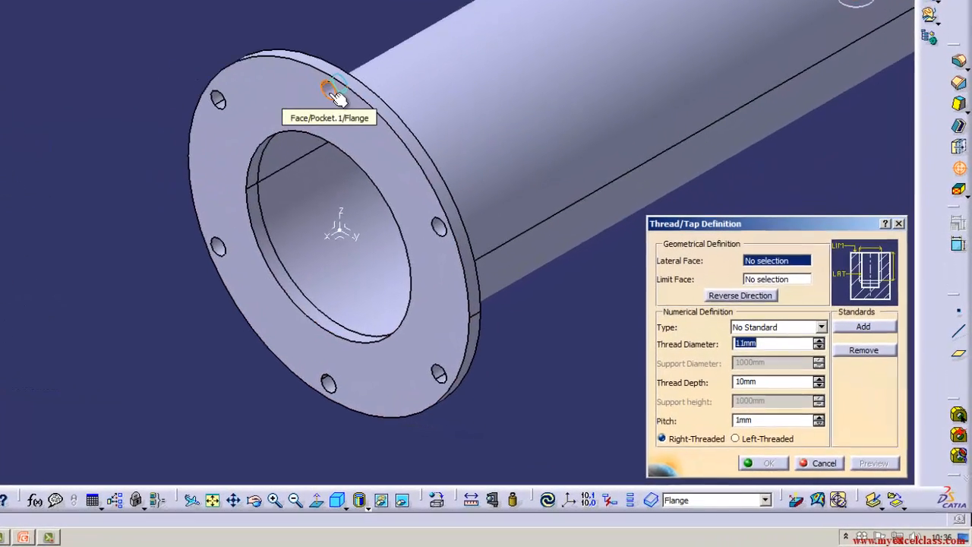
pyautogui.click(445, 172)
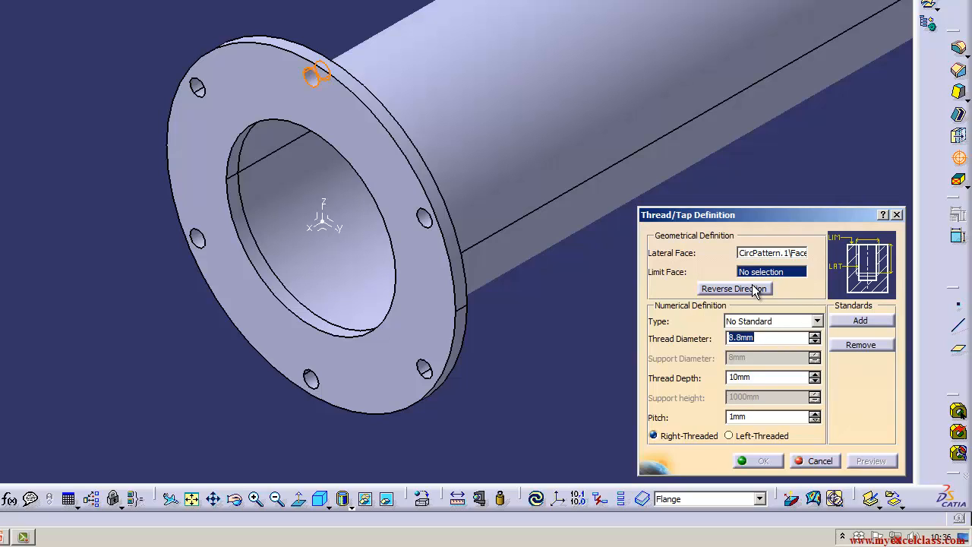
pyautogui.click(771, 338)
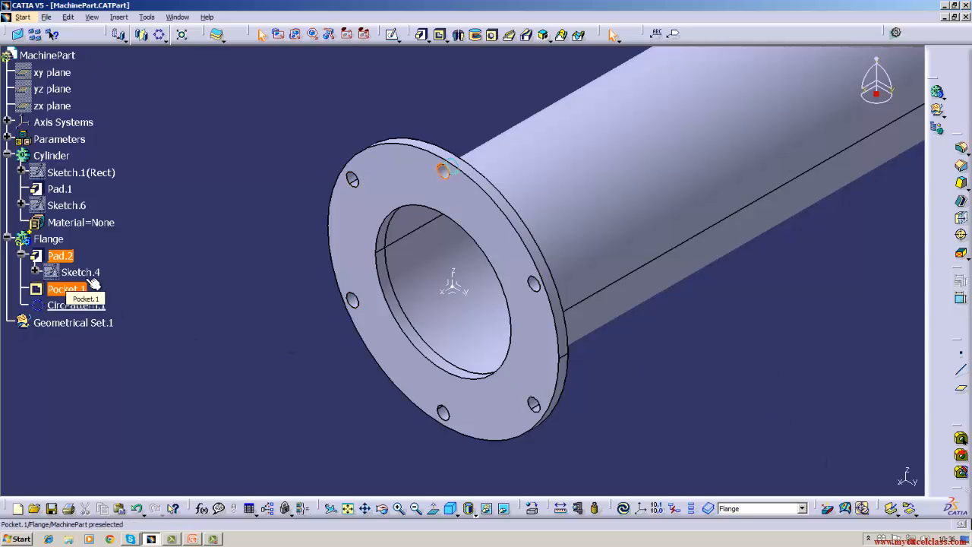
# - Open Sketch.6 to check the hole circle's diameter, and exit the sketch
pyautogui.doubleClick(76, 205)
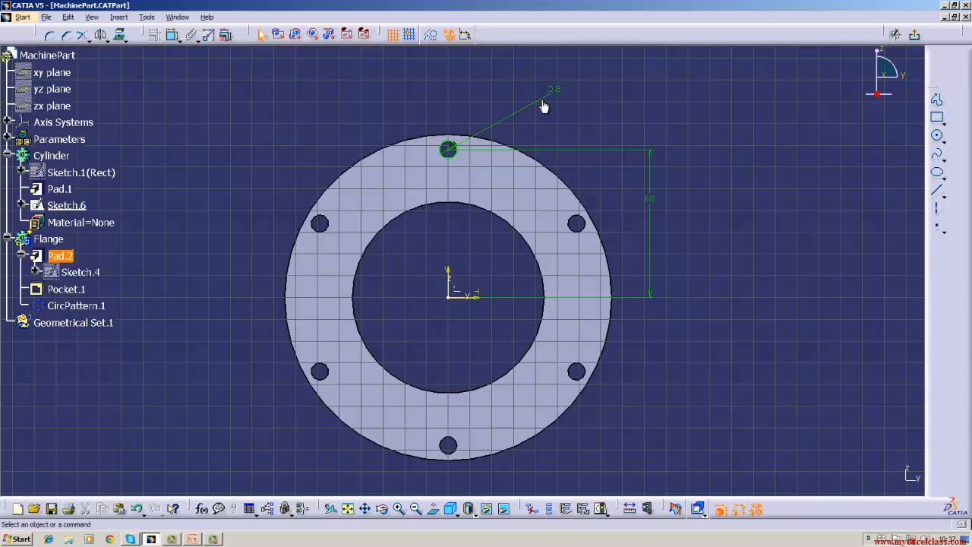
pyautogui.click(915, 36)
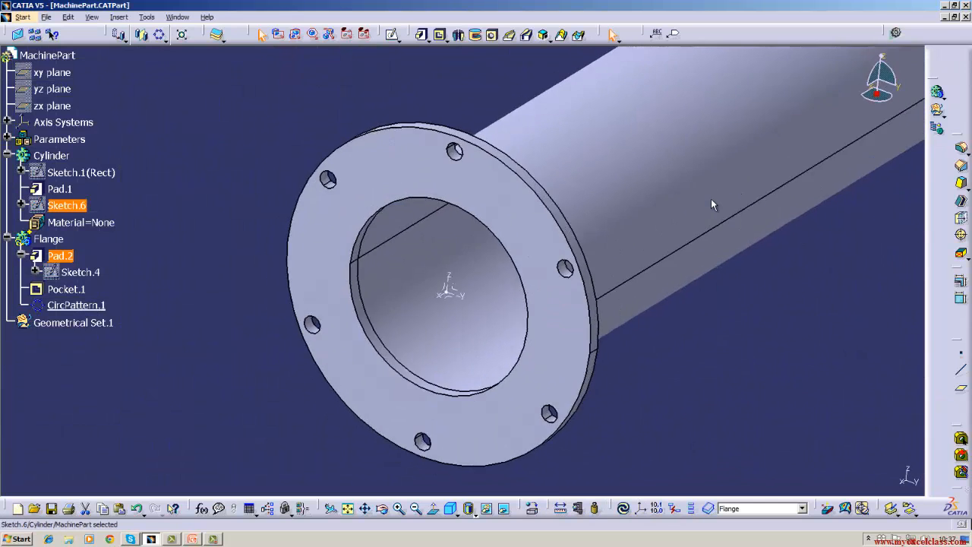
# - Try to thread the Pocket.1 hole as Metric Thick Pitch M8, 6 mm deep, with the flange's front face as the limit
pyautogui.click(961, 236)
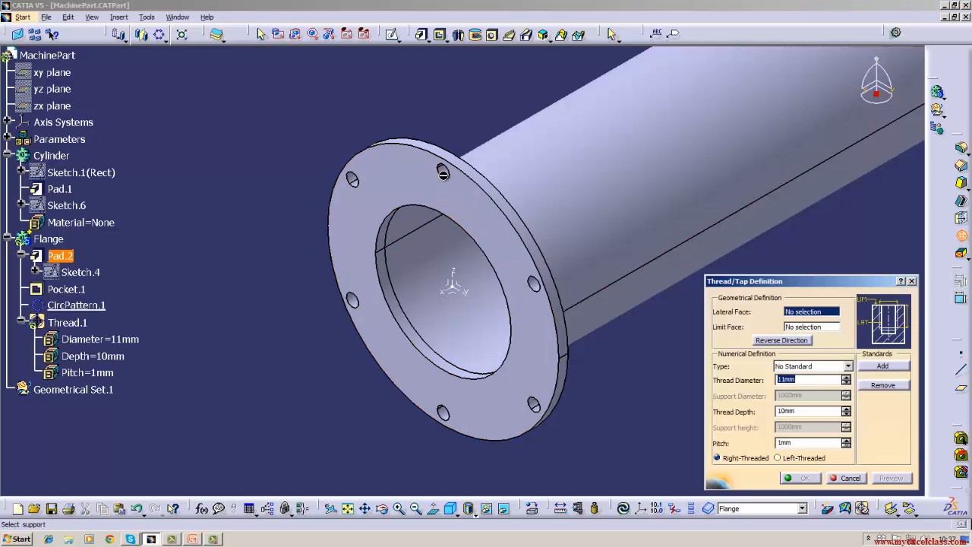
pyautogui.click(446, 173)
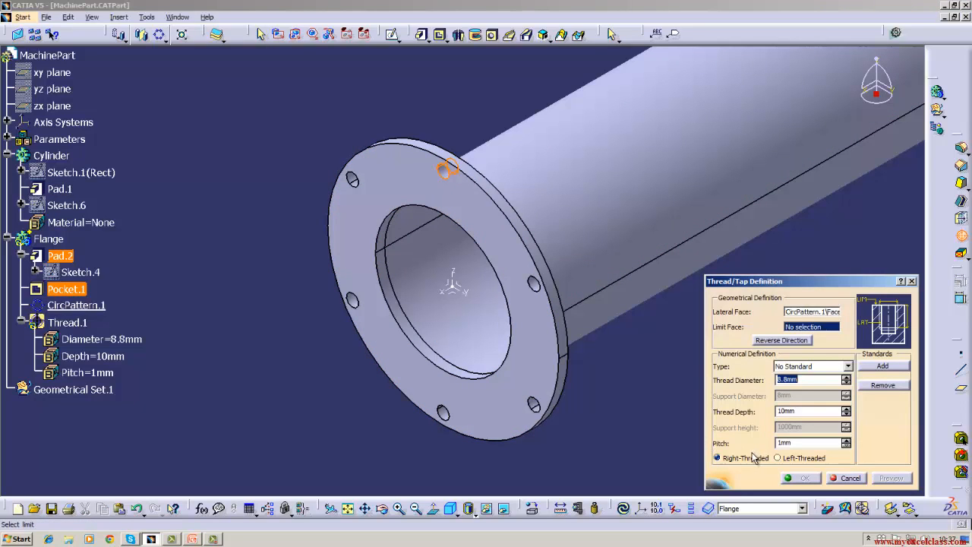
pyautogui.click(808, 367)
pyautogui.click(808, 389)
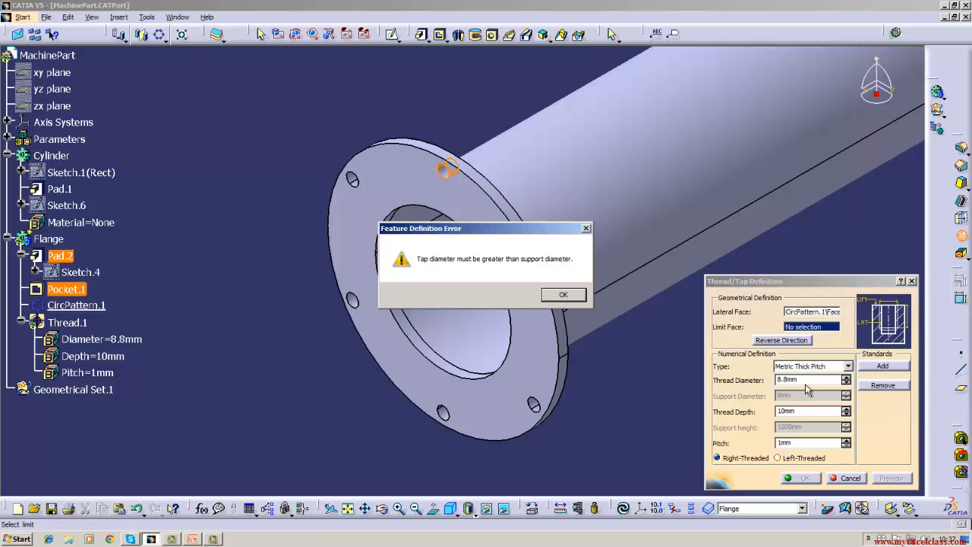
pyautogui.click(563, 295)
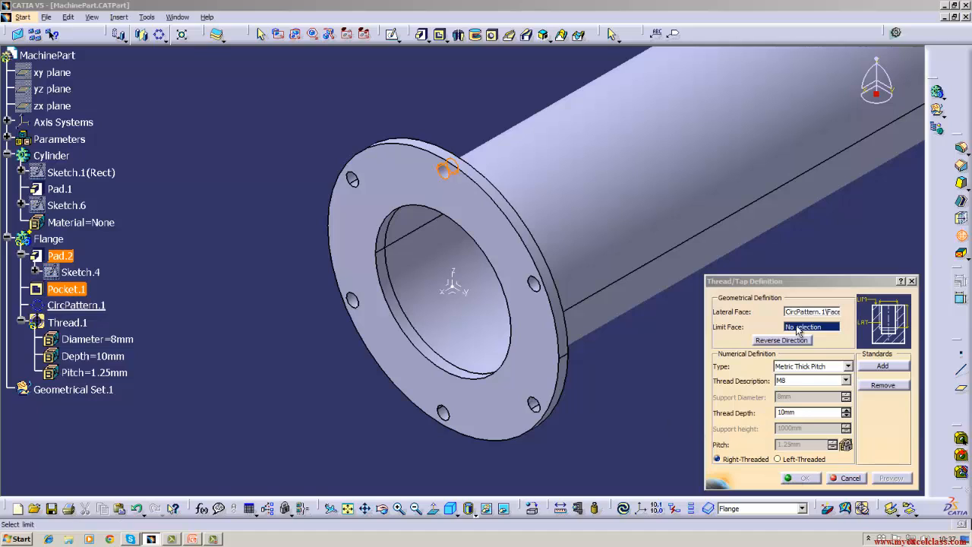
pyautogui.click(507, 254)
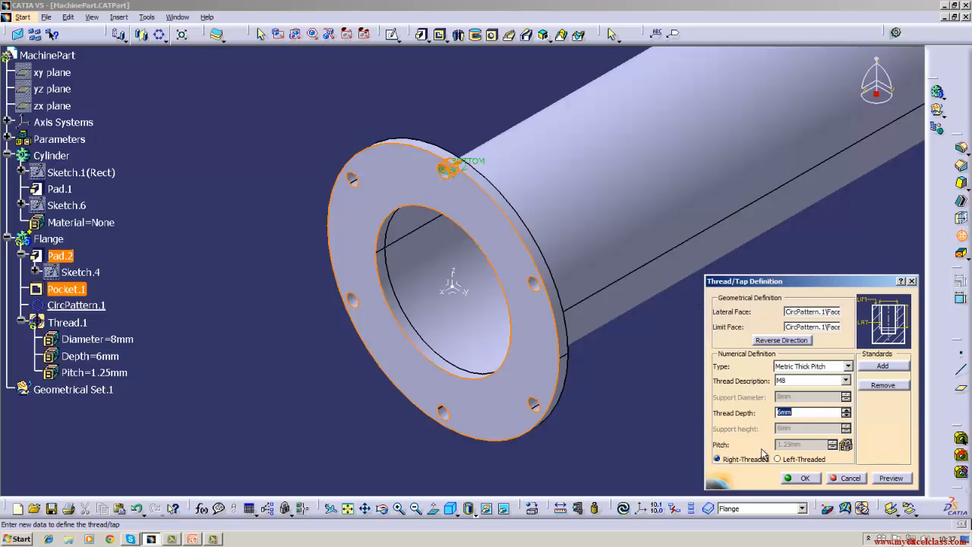
pyautogui.click(802, 477)
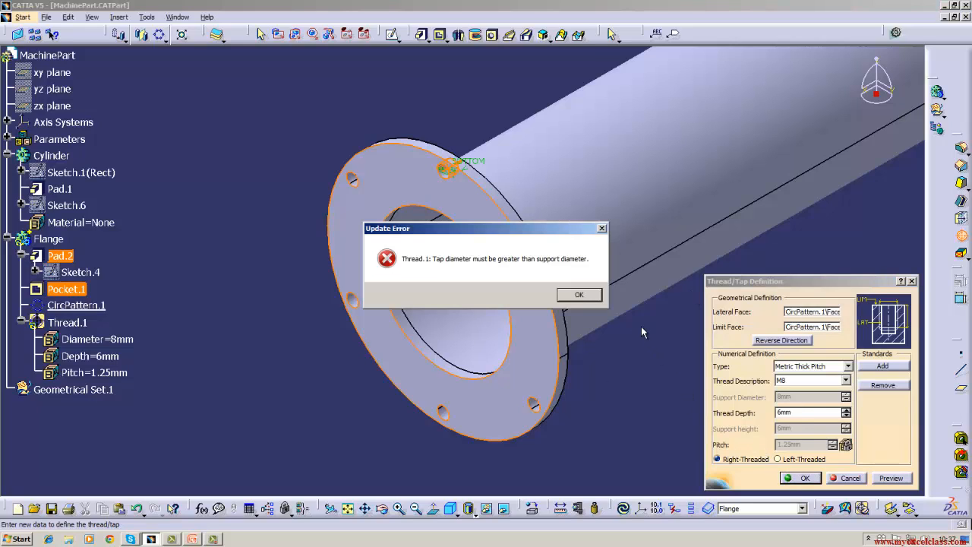
pyautogui.click(580, 294)
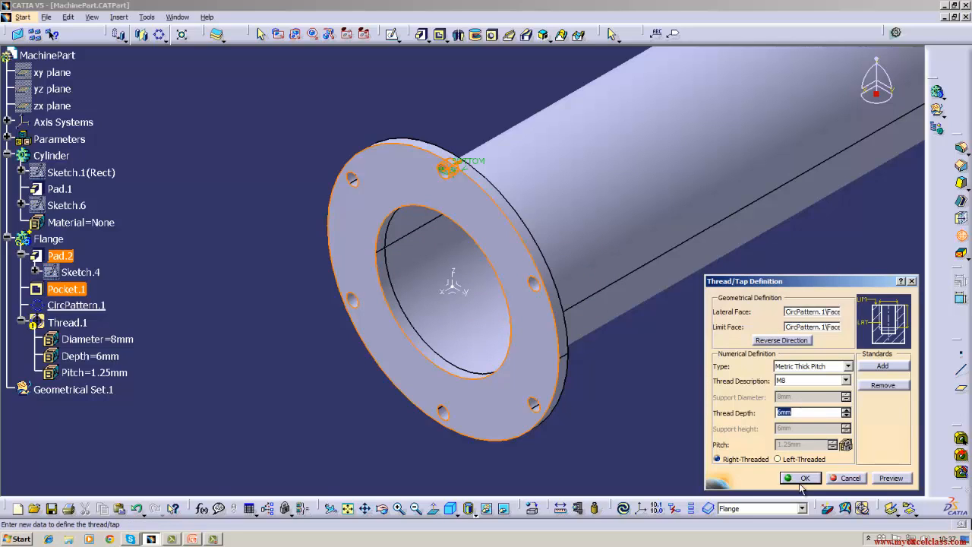
pyautogui.click(847, 479)
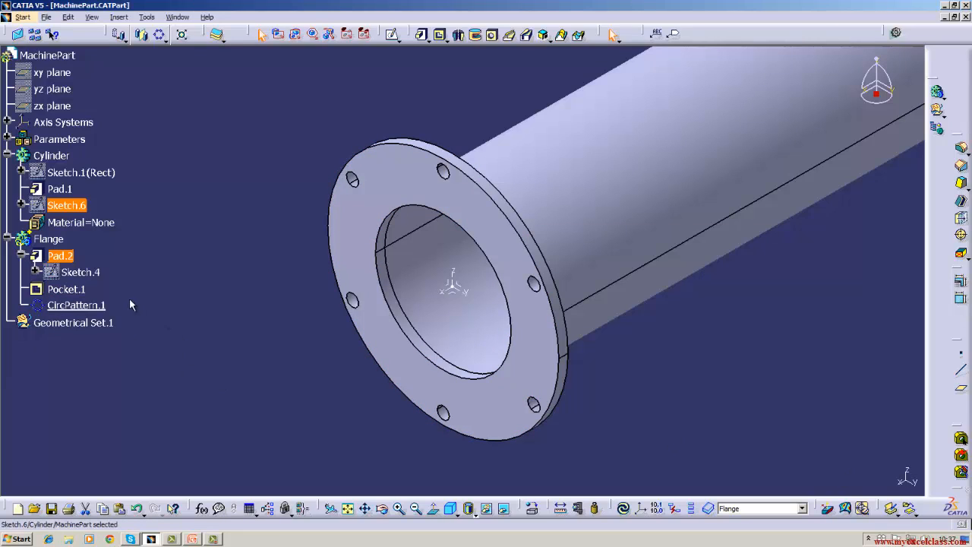
# - Set the hole circle's diameter in Sketch.6 to 7 mm and exit the sketch
pyautogui.doubleClick(84, 209)
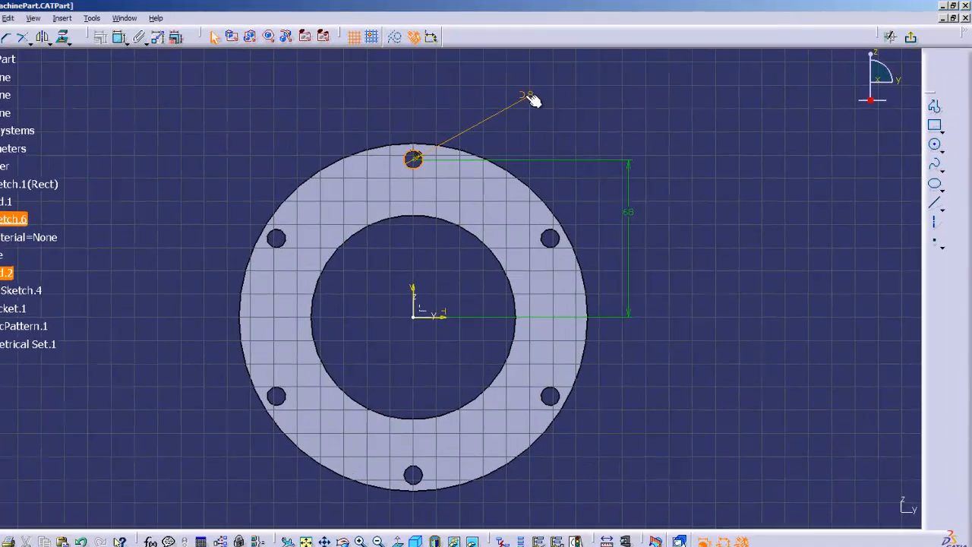
pyautogui.doubleClick(554, 89)
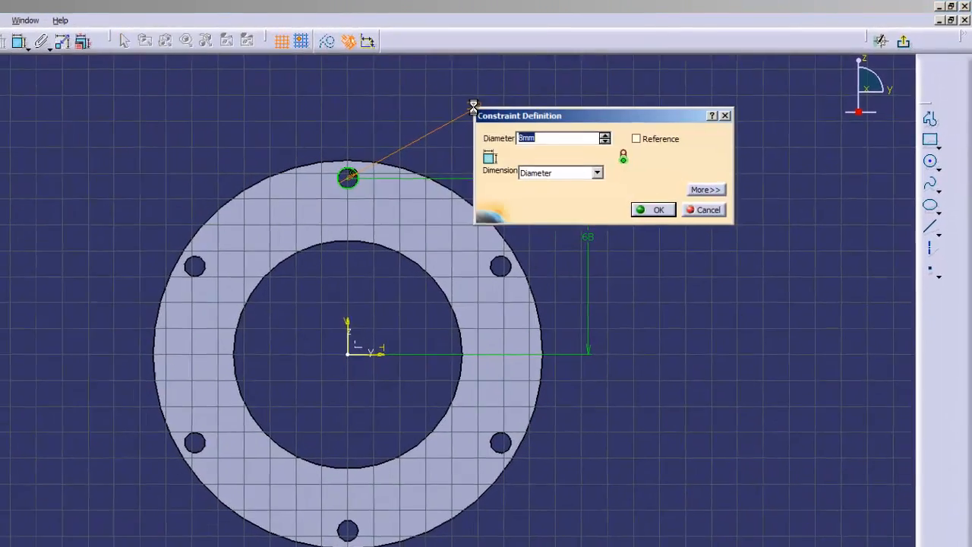
pyautogui.press('BackSpace')
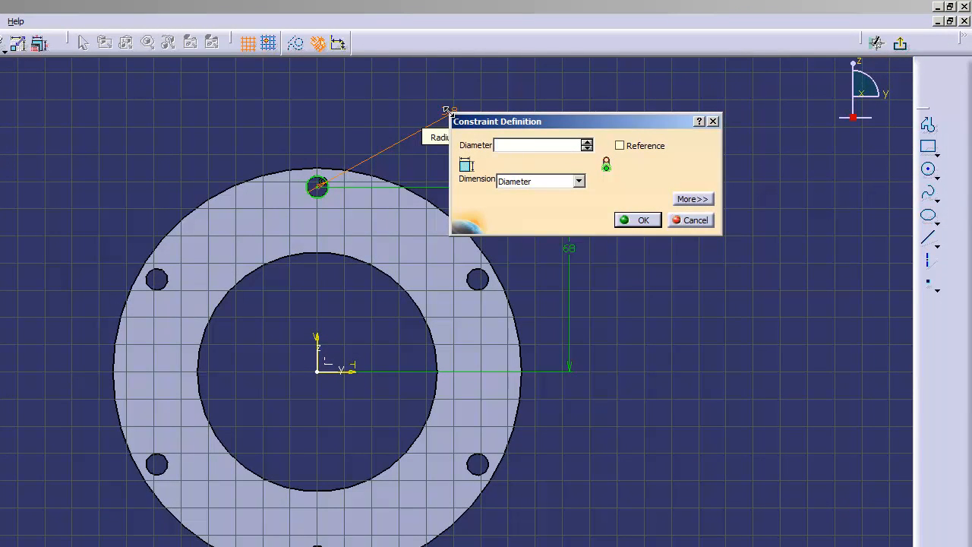
pyautogui.press('Return')
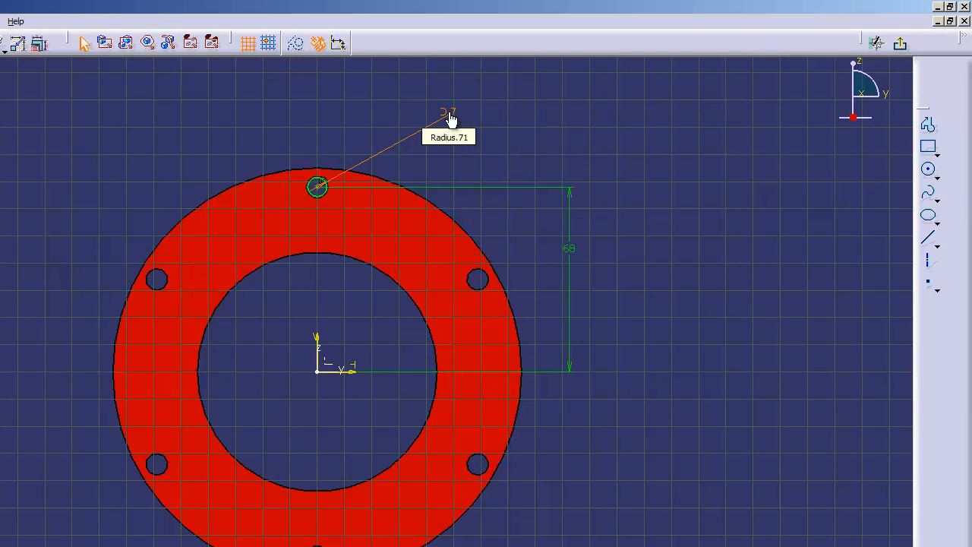
pyautogui.click(900, 45)
pyautogui.click(899, 45)
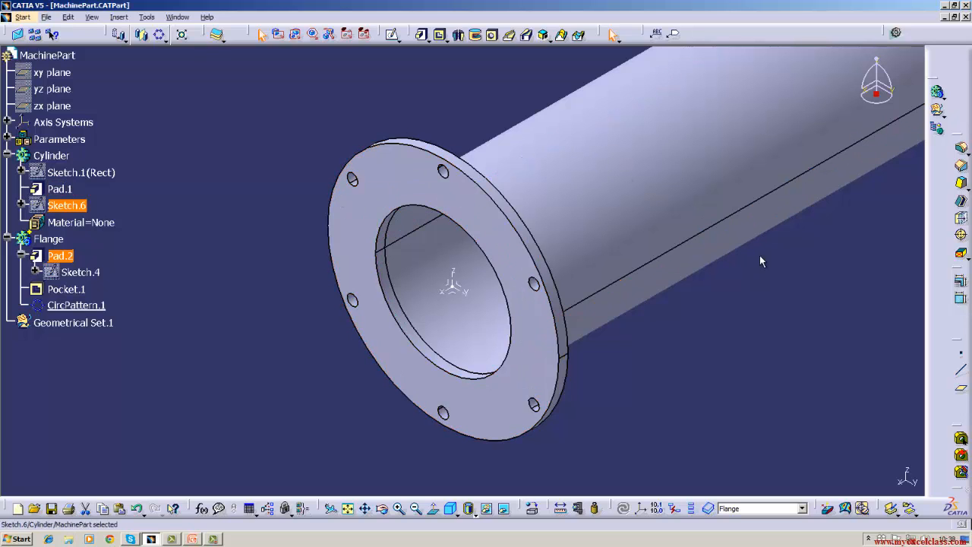
# - Add a non-standard 7.7 mm right-handed thread to the Pocket.1 hole, 6 mm deep with 1 mm pitch, limited by the flange's front face
pyautogui.click(961, 235)
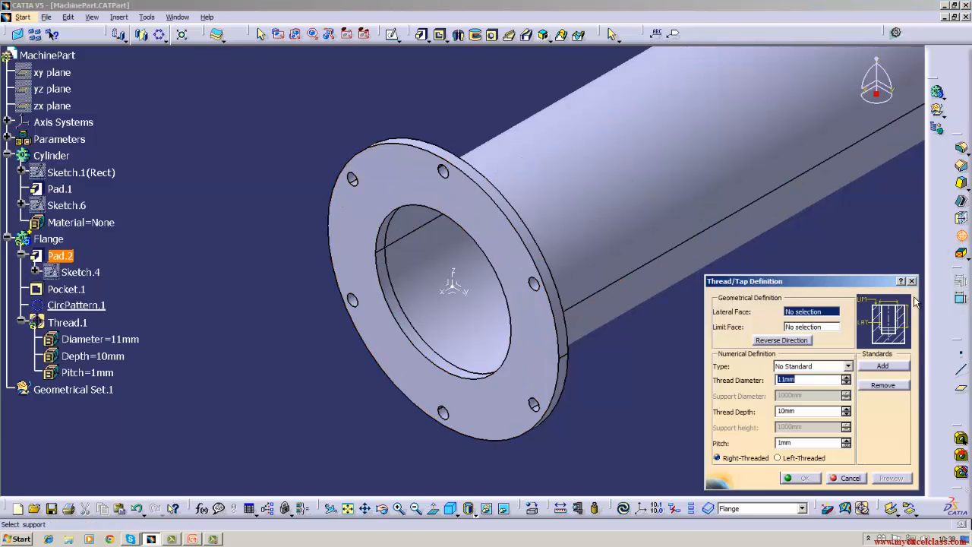
pyautogui.click(447, 172)
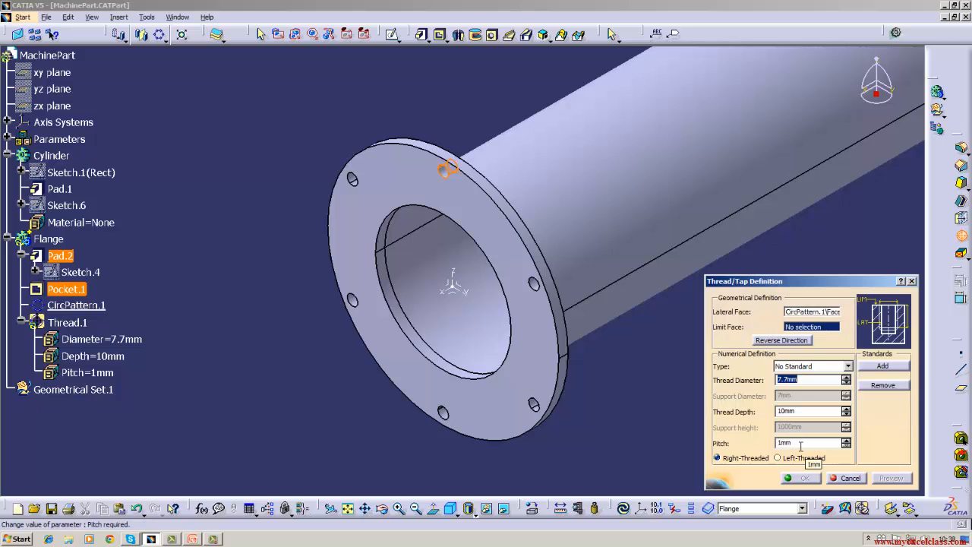
pyautogui.click(533, 341)
pyautogui.click(790, 477)
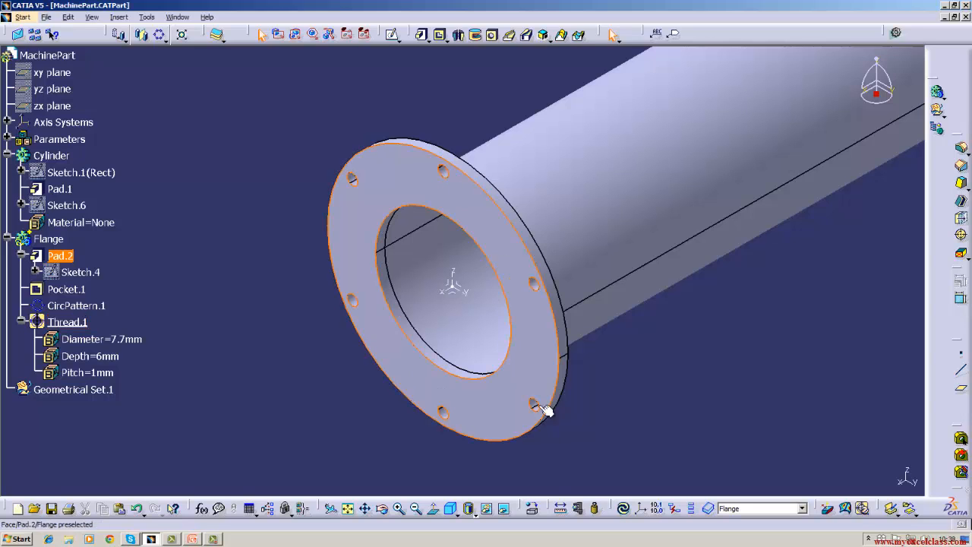
pyautogui.click(624, 509)
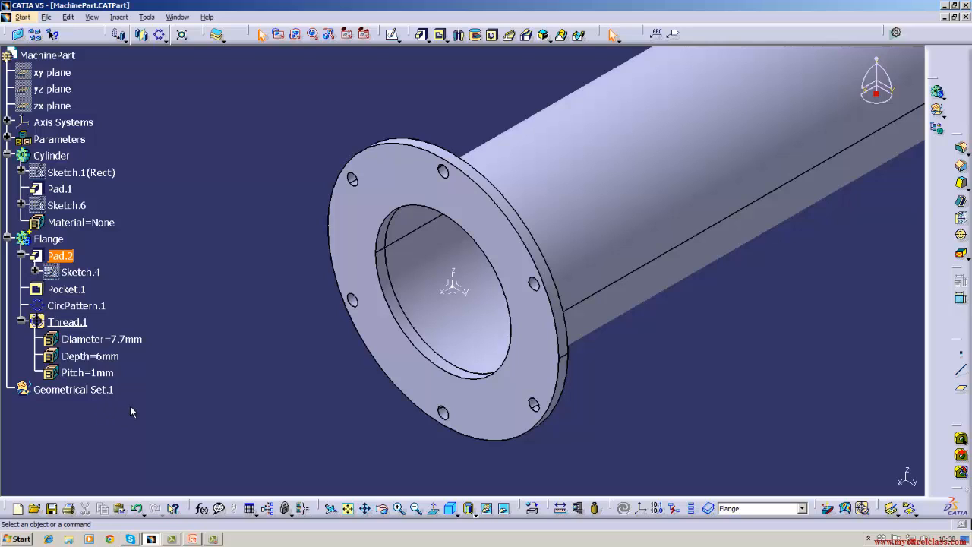
# - Open the definition of Thread.1 to review its faces, diameter, depth and pitch, and close it
pyautogui.click(20, 321)
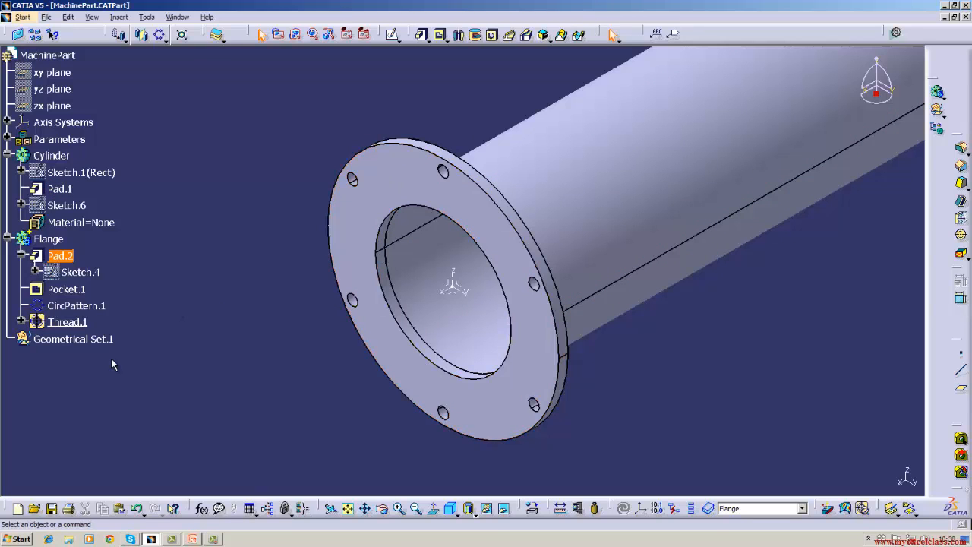
pyautogui.doubleClick(57, 322)
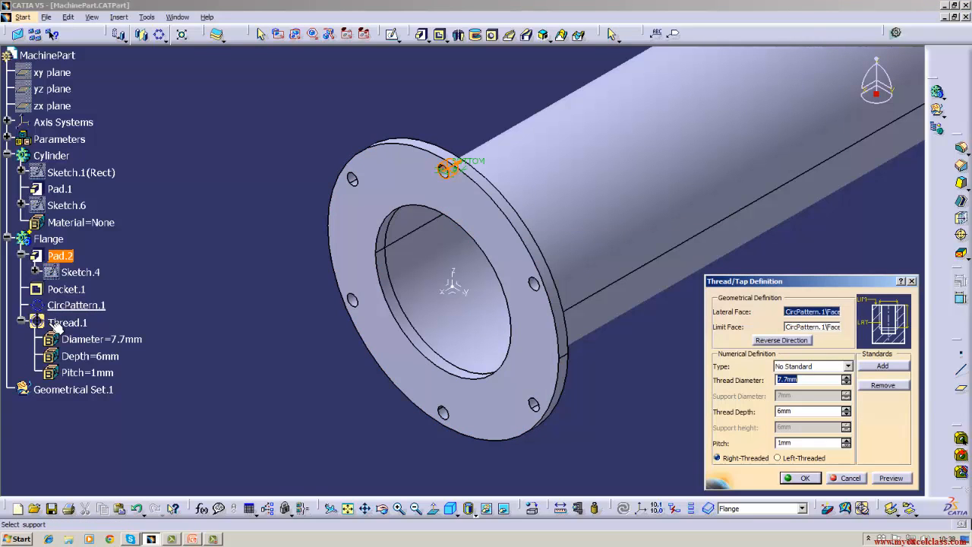
pyautogui.click(811, 479)
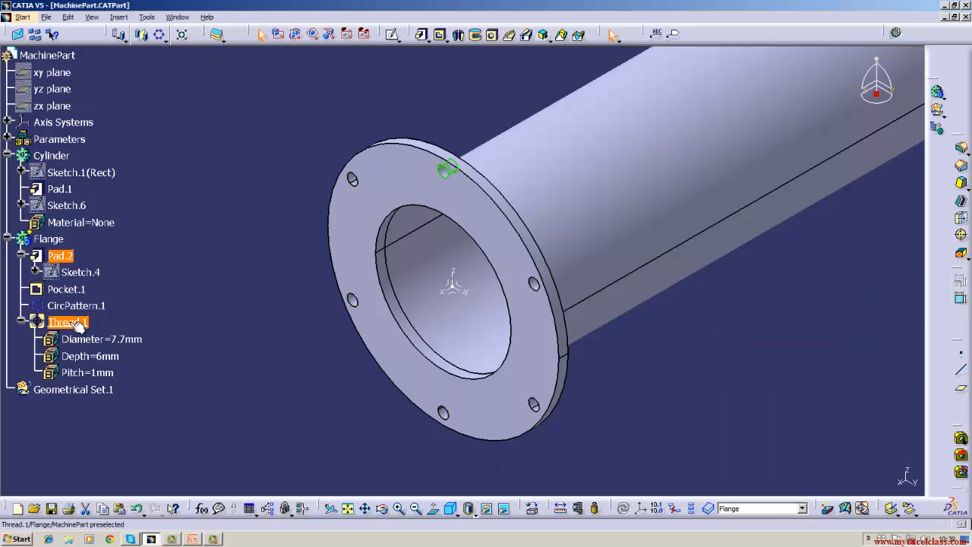
# - Try to pattern the thread with a circular pattern of the current solid, 6 instances at 60 degrees about Pad.1's cylindrical face
pyautogui.click(118, 17)
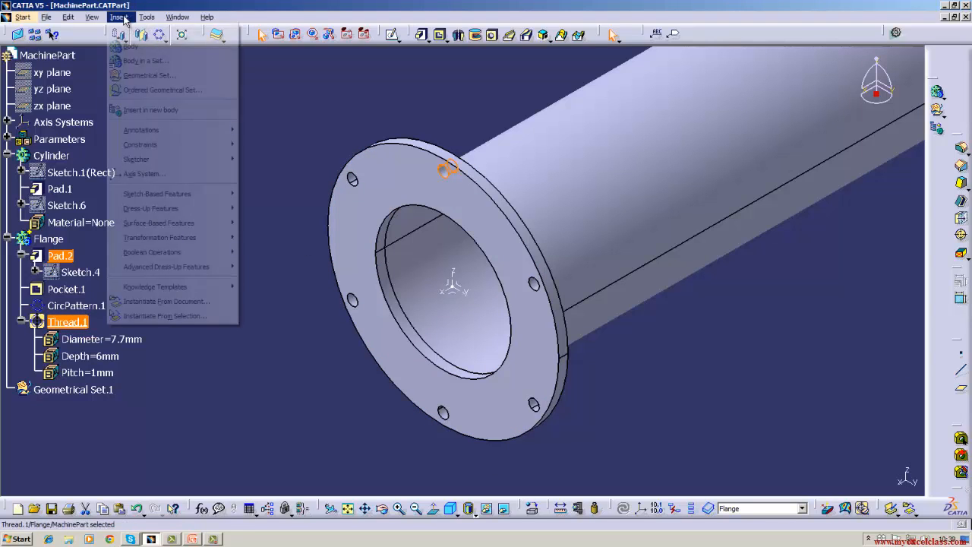
pyautogui.moveTo(137, 241)
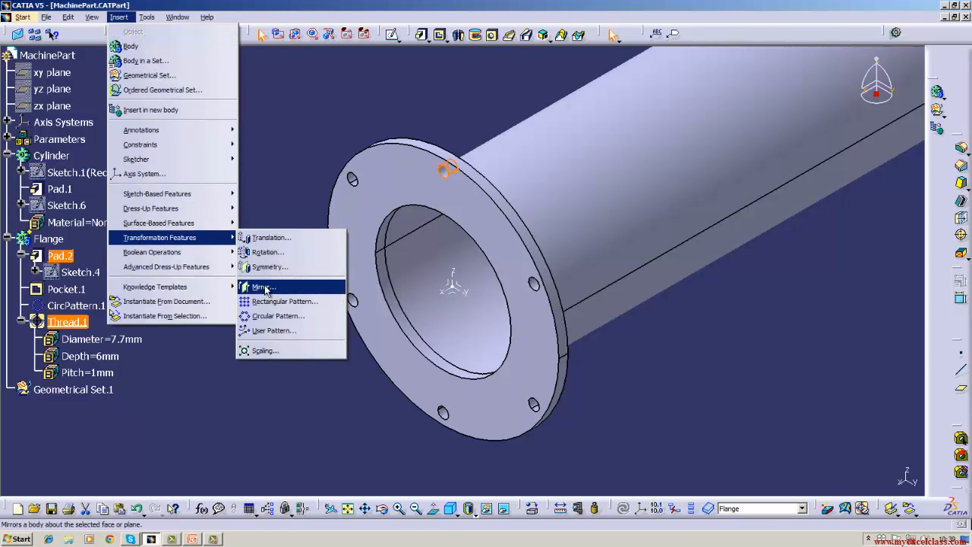
pyautogui.click(261, 316)
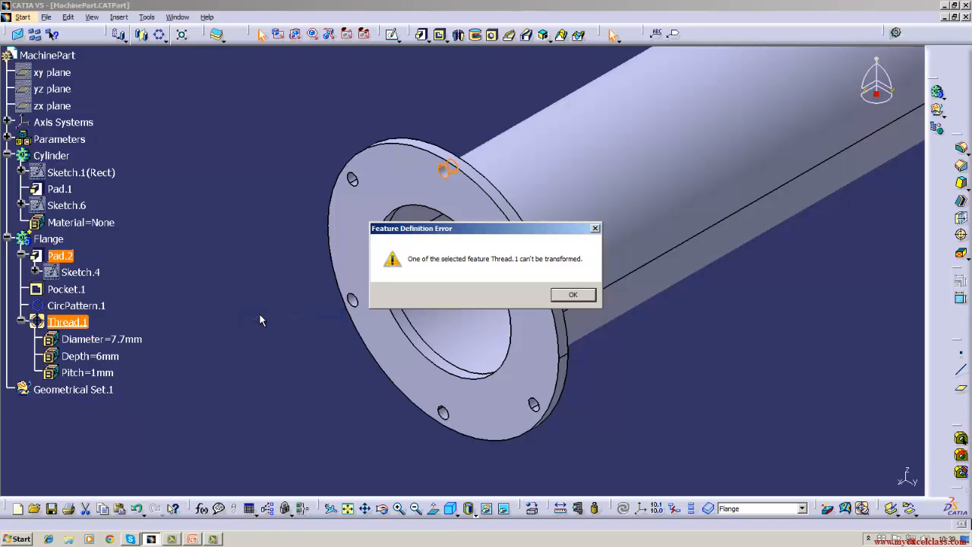
pyautogui.click(573, 296)
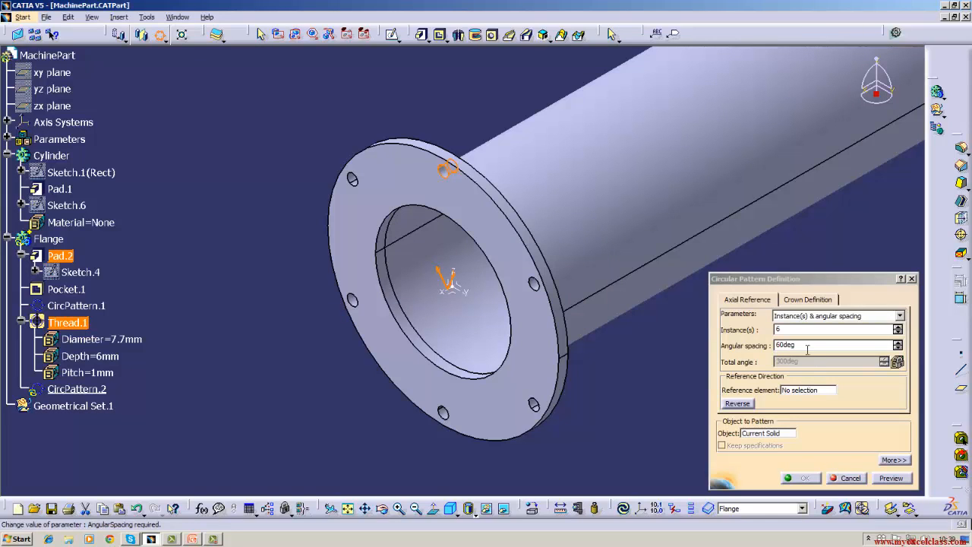
pyautogui.click(807, 390)
pyautogui.click(557, 191)
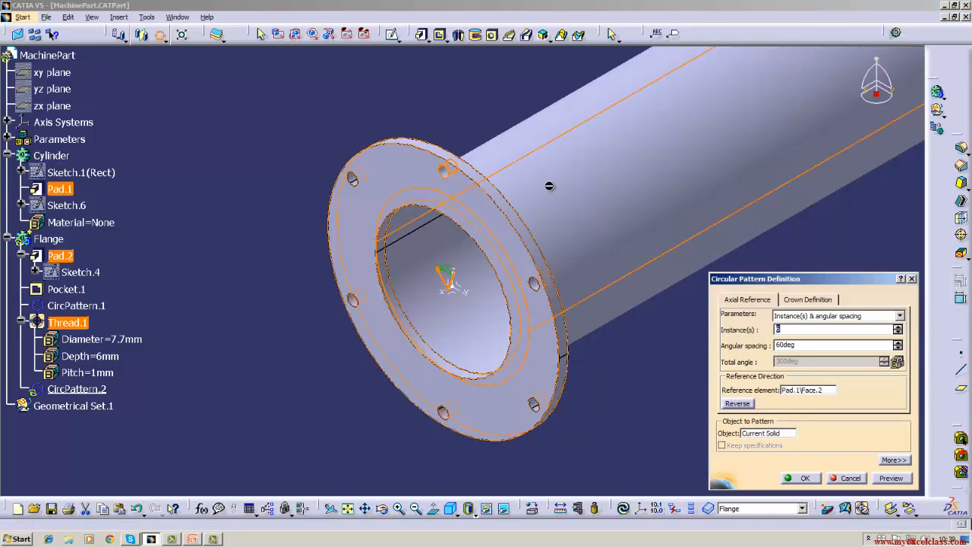
pyautogui.click(800, 477)
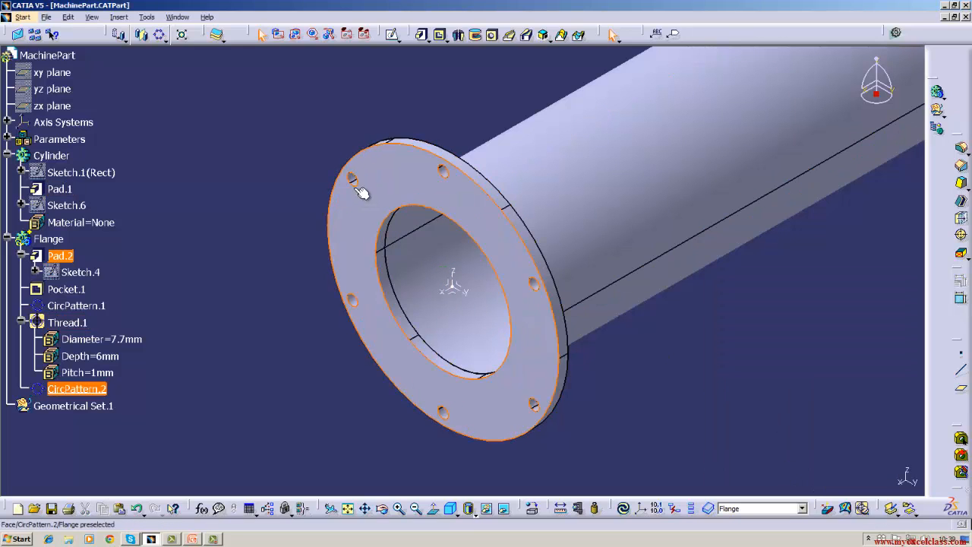
# - Open the definition of CircPattern.2 to review its instances, reference element and patterned object, and close it
pyautogui.doubleClick(101, 389)
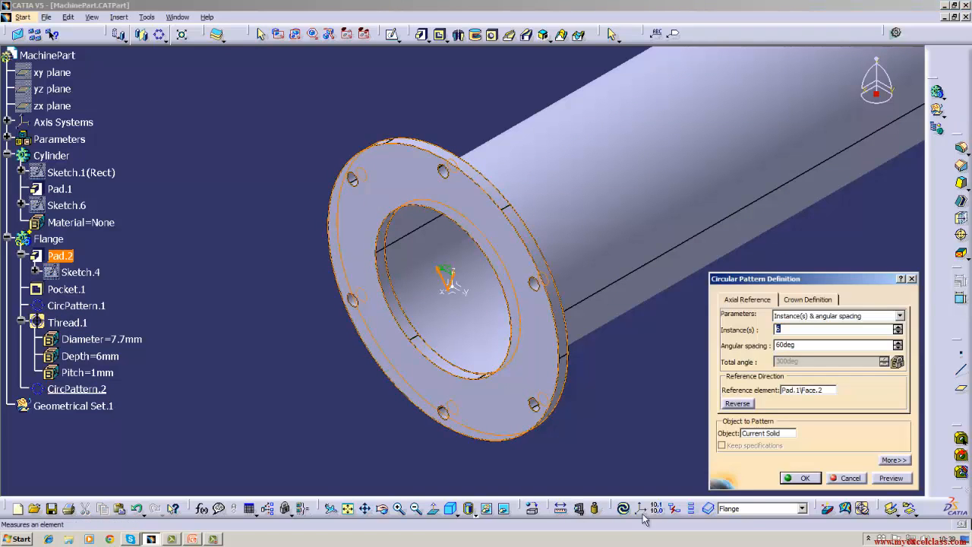
pyautogui.click(791, 478)
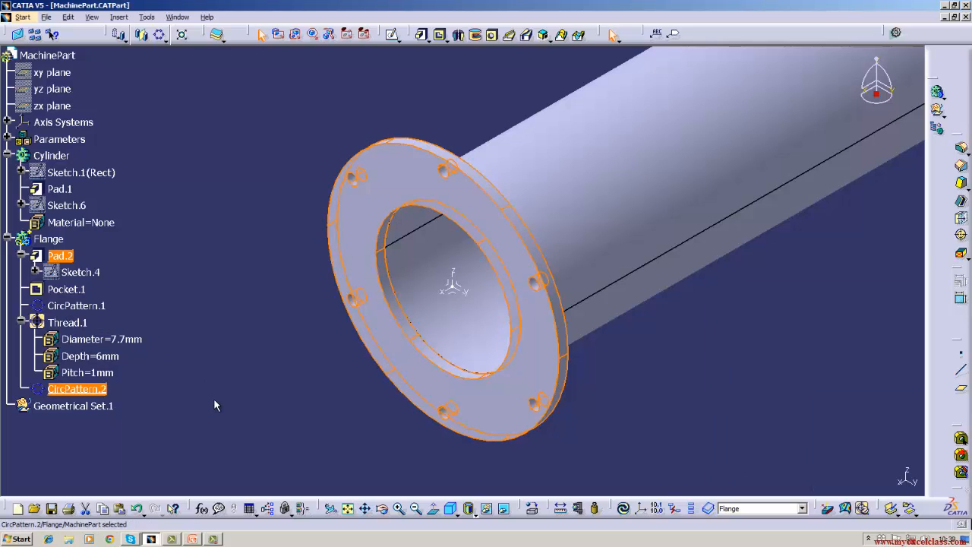
pyautogui.click(234, 366)
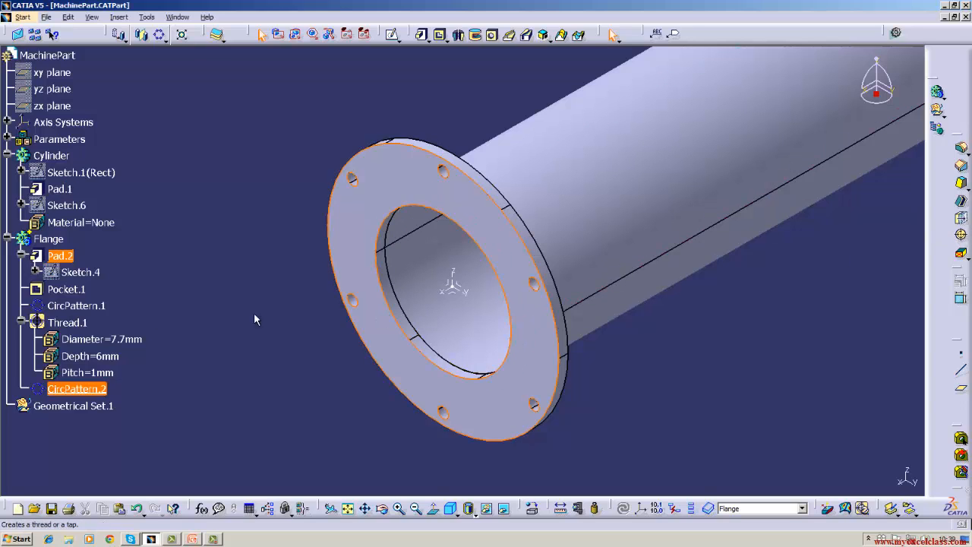
# - Delete CircPattern.2 and Thread.1 from the Flange body
pyautogui.rightClick(88, 390)
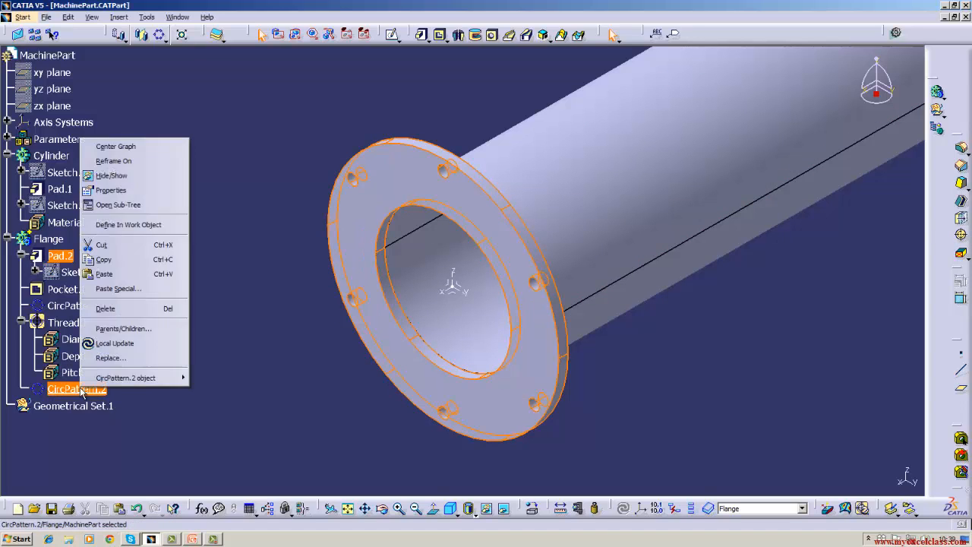
pyautogui.click(108, 309)
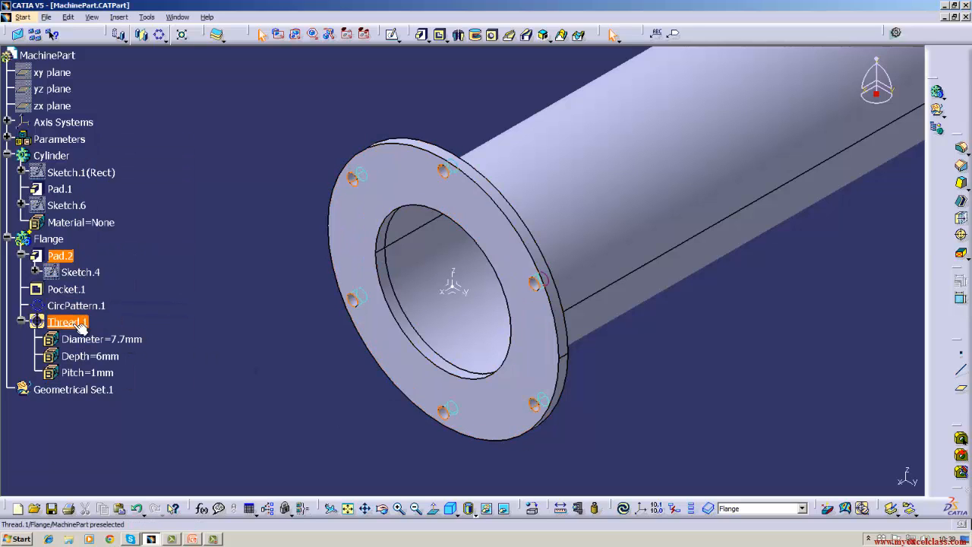
pyautogui.rightClick(66, 323)
pyautogui.click(102, 240)
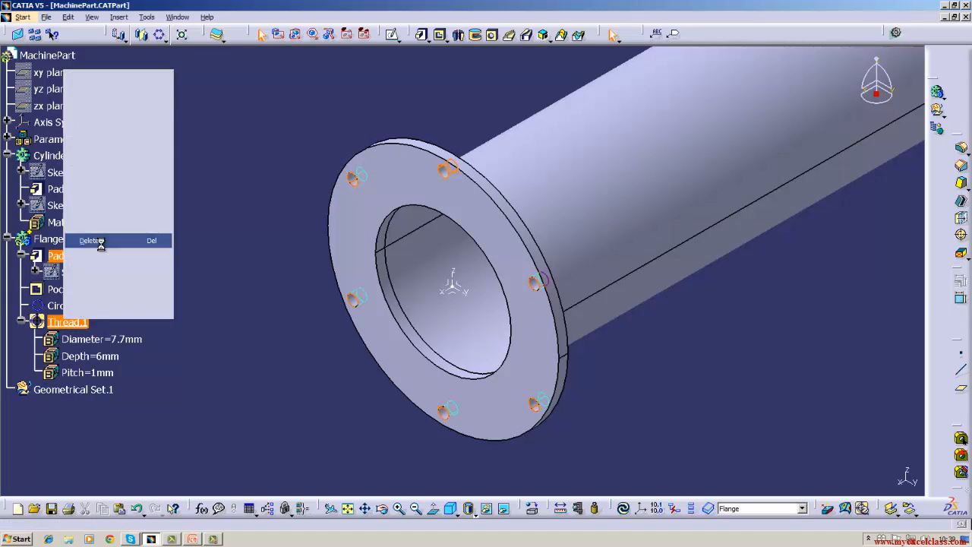
pyautogui.click(97, 310)
pyautogui.rightClick(97, 311)
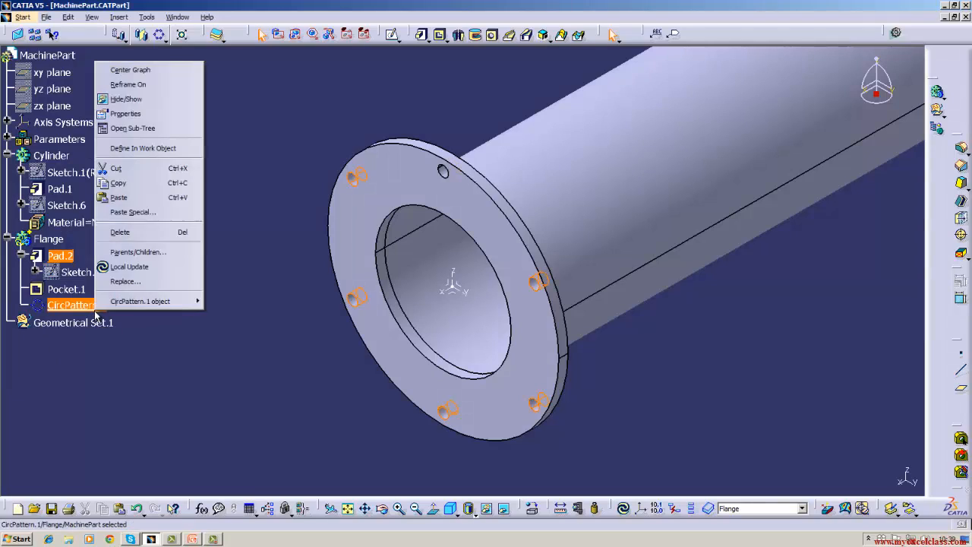
pyautogui.click(133, 232)
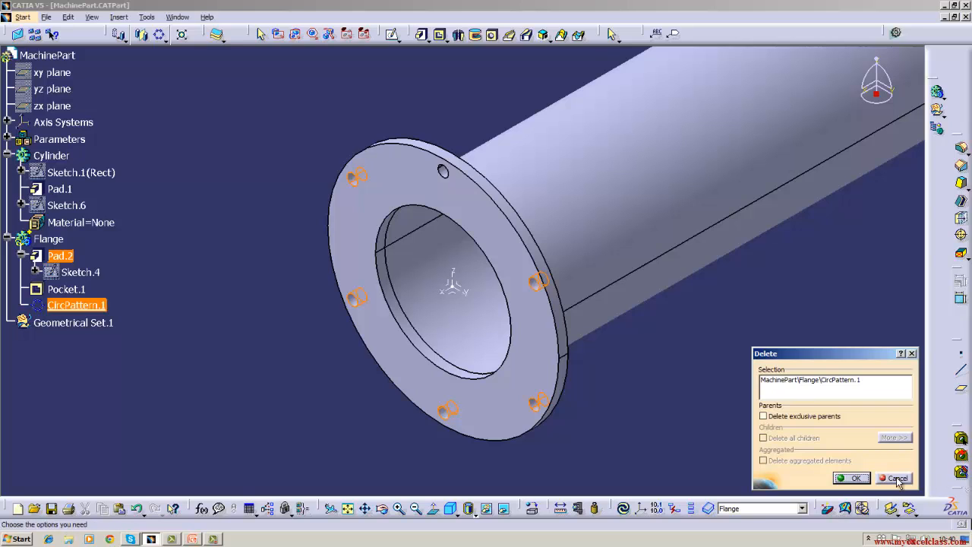
pyautogui.click(843, 478)
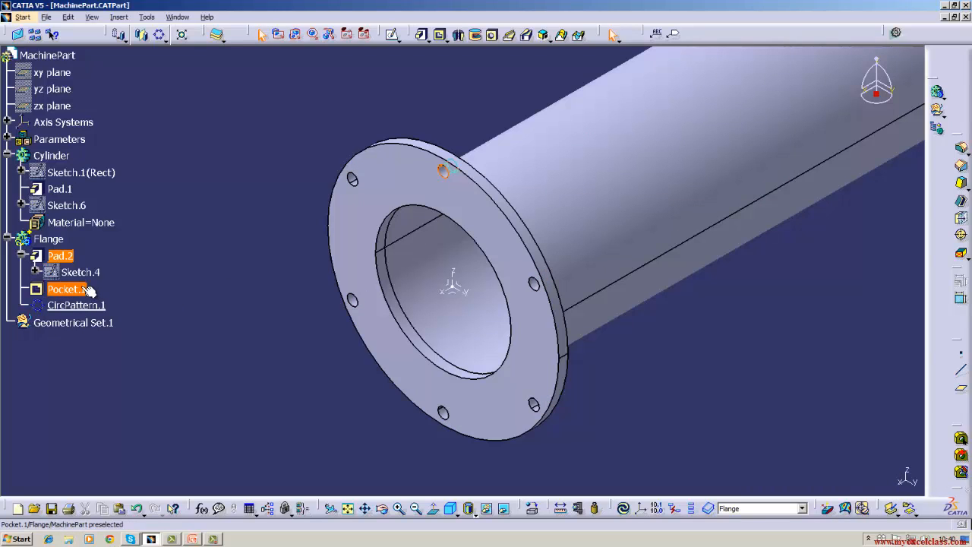
# - Open the definition of Pocket.1 to review its depth and profile, and close it
pyautogui.rightClick(79, 289)
pyautogui.moveTo(104, 279)
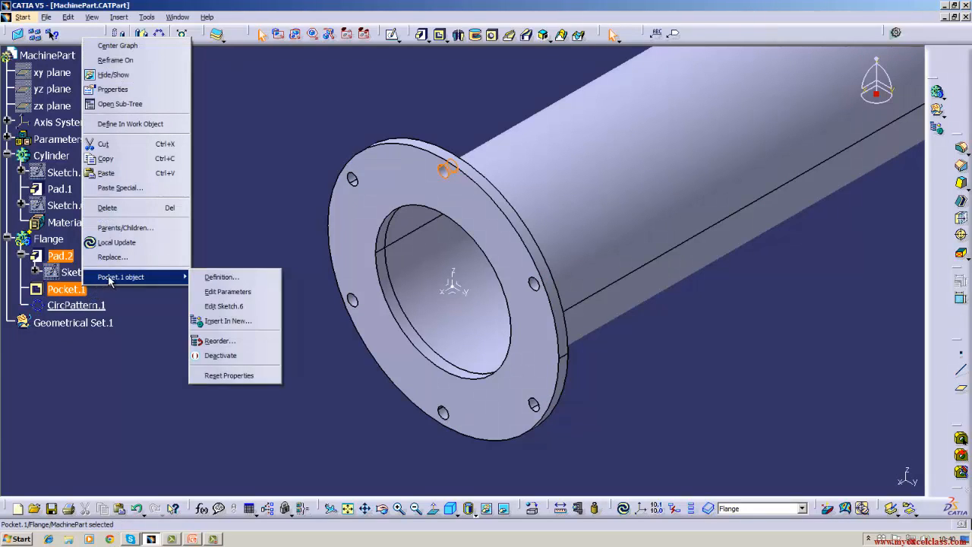
pyautogui.click(220, 277)
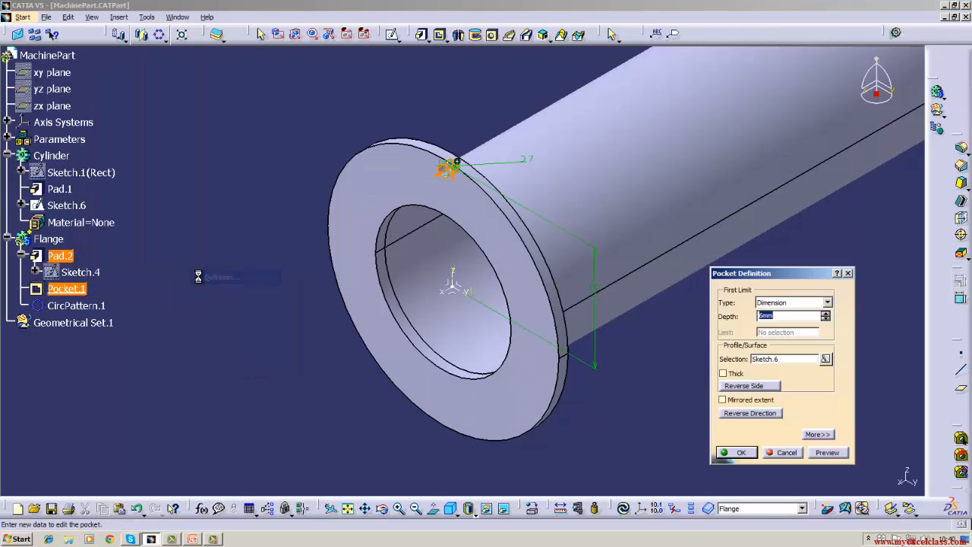
pyautogui.click(740, 452)
pyautogui.click(163, 317)
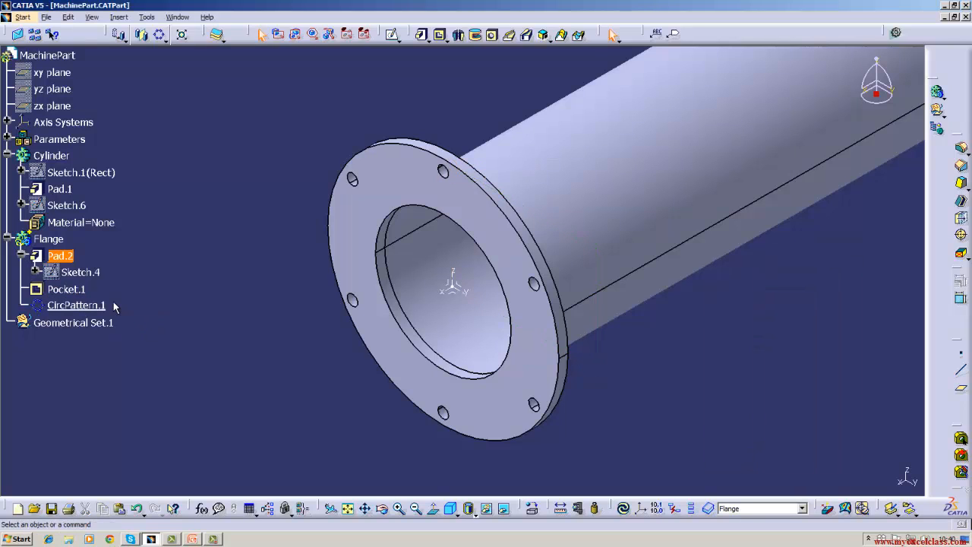
# - Delete Pocket.1 from the Flange body without deleting its children, and update the part
pyautogui.rightClick(65, 288)
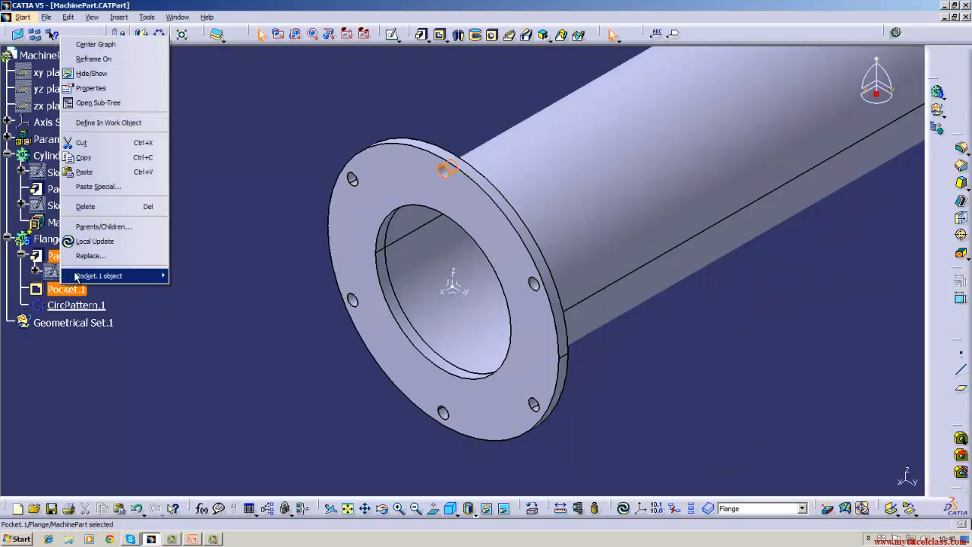
pyautogui.click(99, 206)
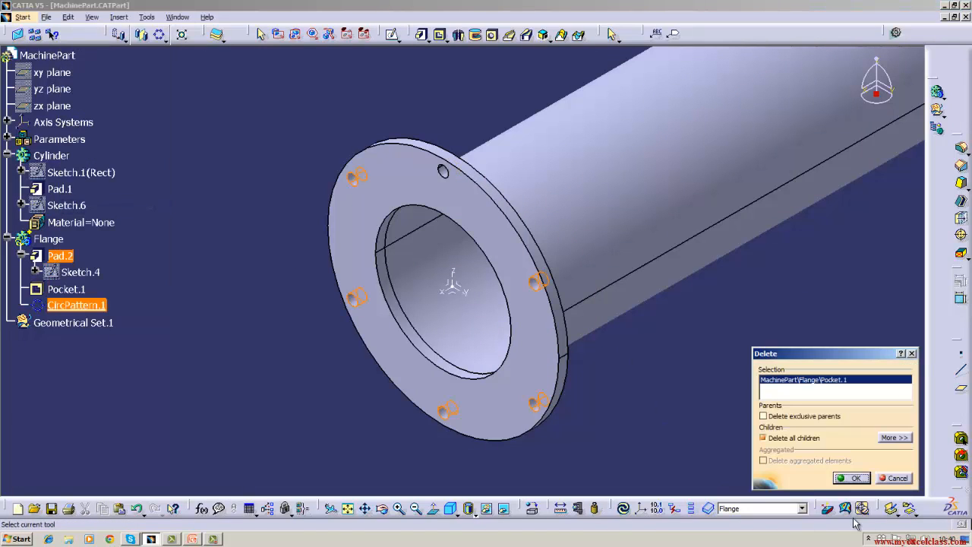
pyautogui.click(796, 439)
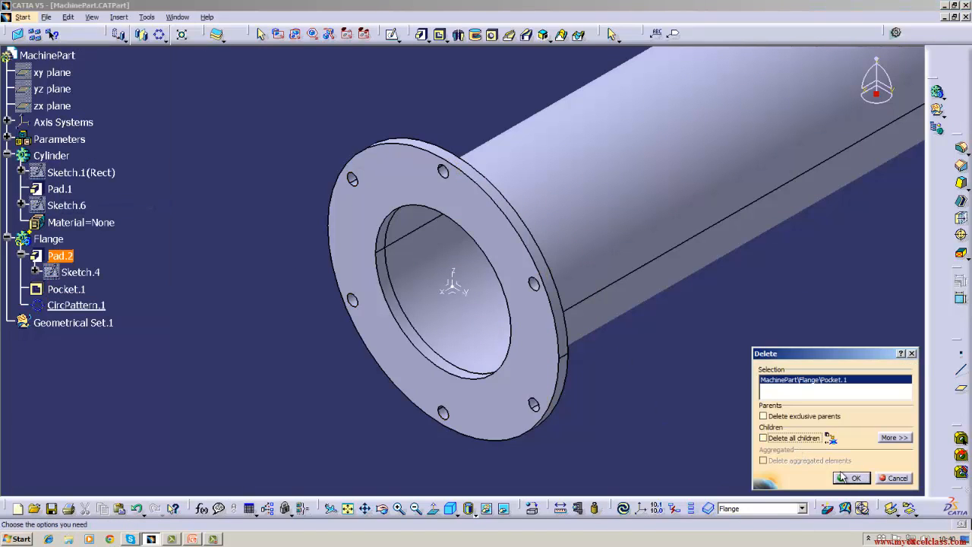
pyautogui.click(854, 478)
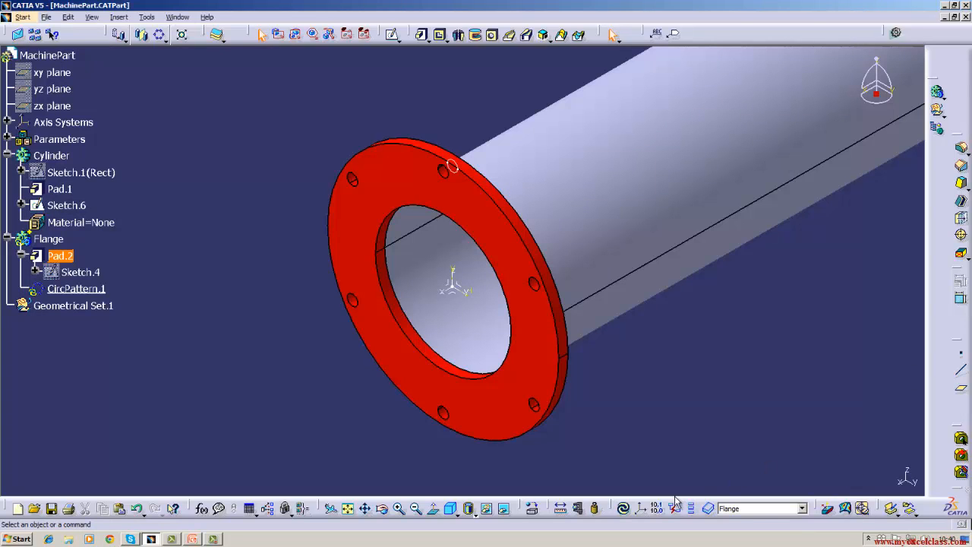
pyautogui.click(622, 508)
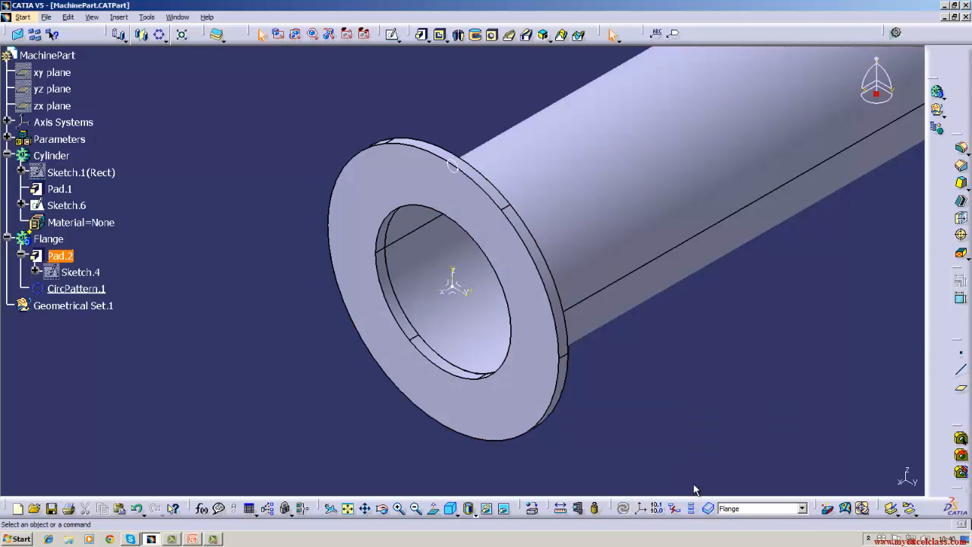
# - Pad the Sketch.6 circle into a pin that protrudes from the flange's front face
pyautogui.click(463, 166)
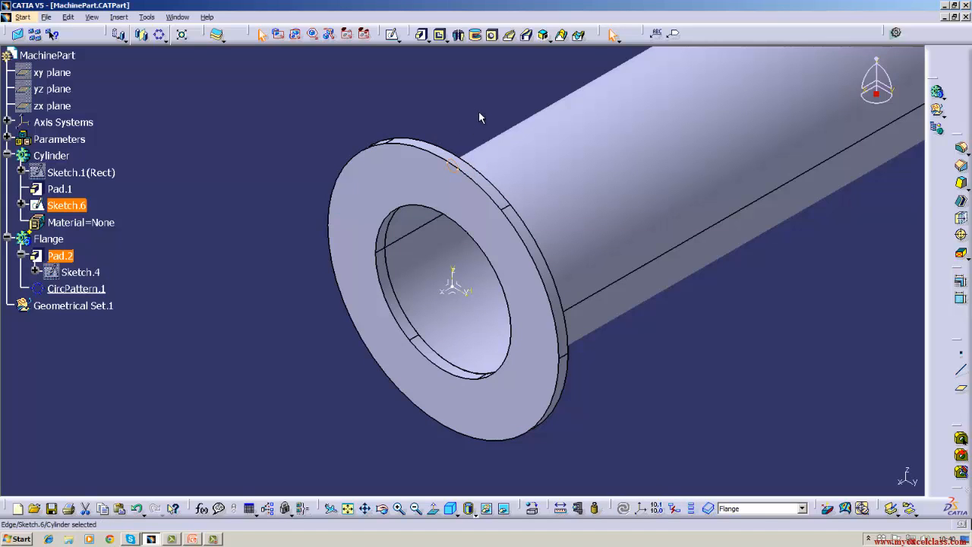
pyautogui.click(422, 36)
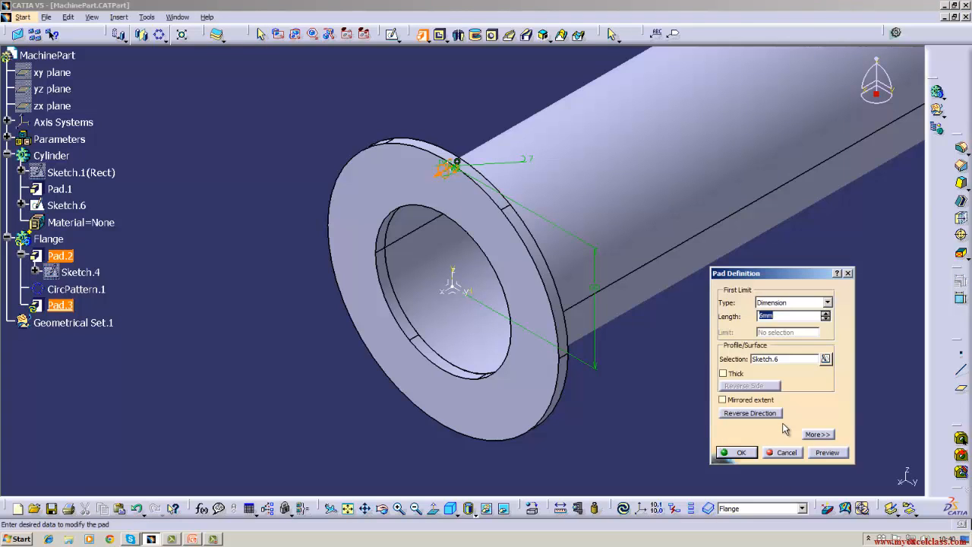
pyautogui.press('BackSpace')
pyautogui.press('Return')
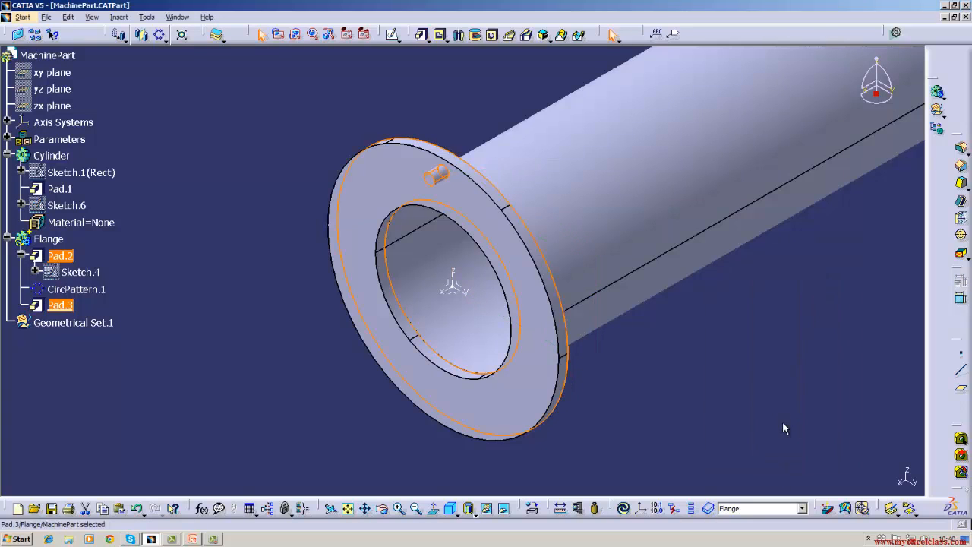
pyautogui.click(783, 423)
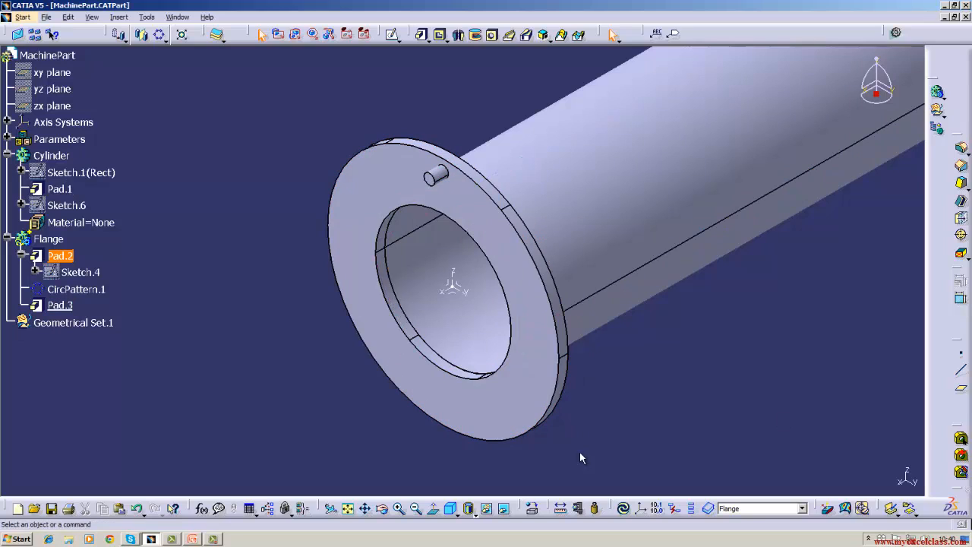
# - Create a circular pattern of the Pad.3 pin with 6 instances at 60 degrees about Pad.1's cylindrical face
pyautogui.click(445, 179)
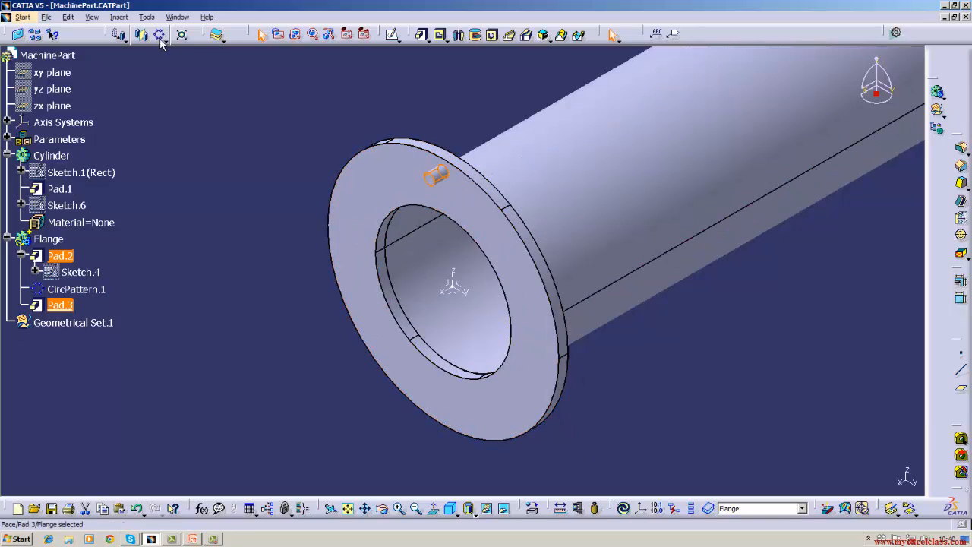
pyautogui.click(147, 17)
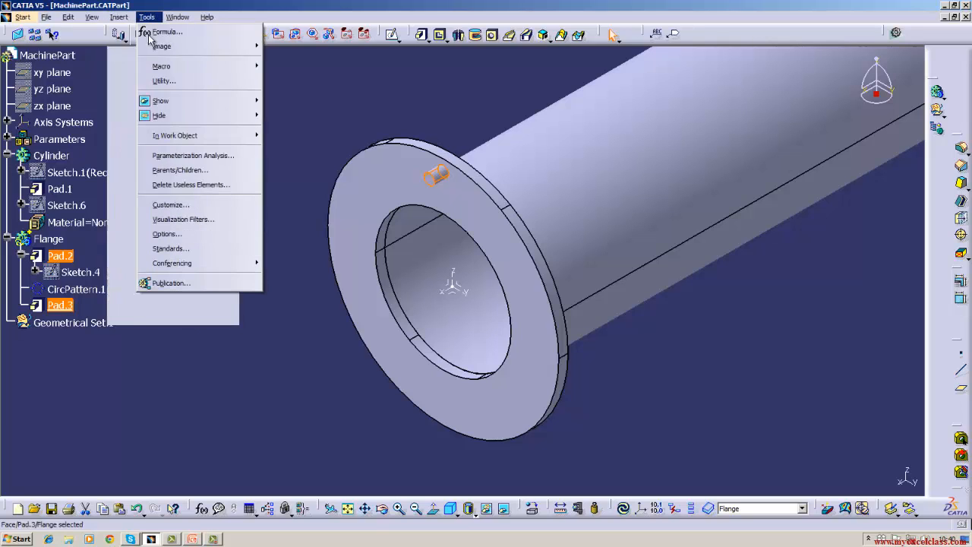
pyautogui.moveTo(120, 17)
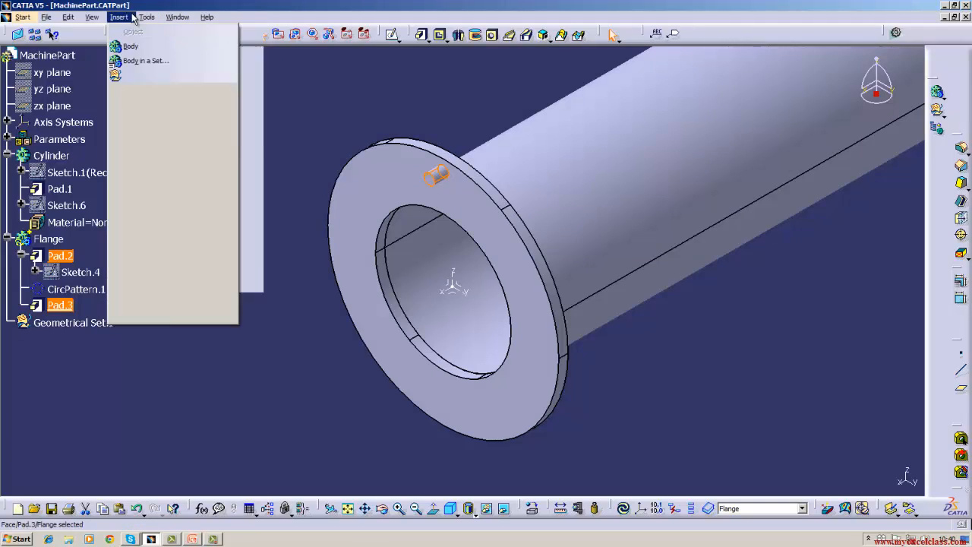
pyautogui.moveTo(138, 240)
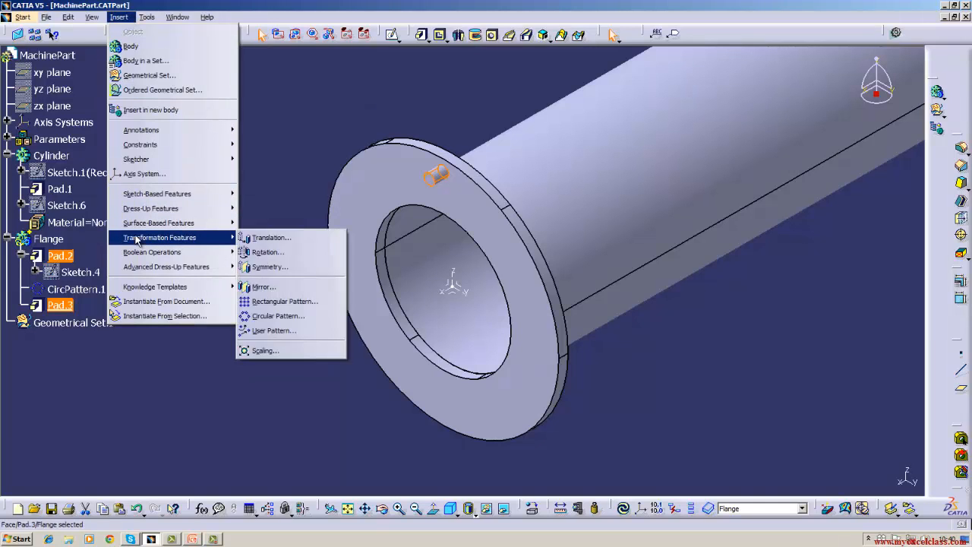
pyautogui.click(260, 316)
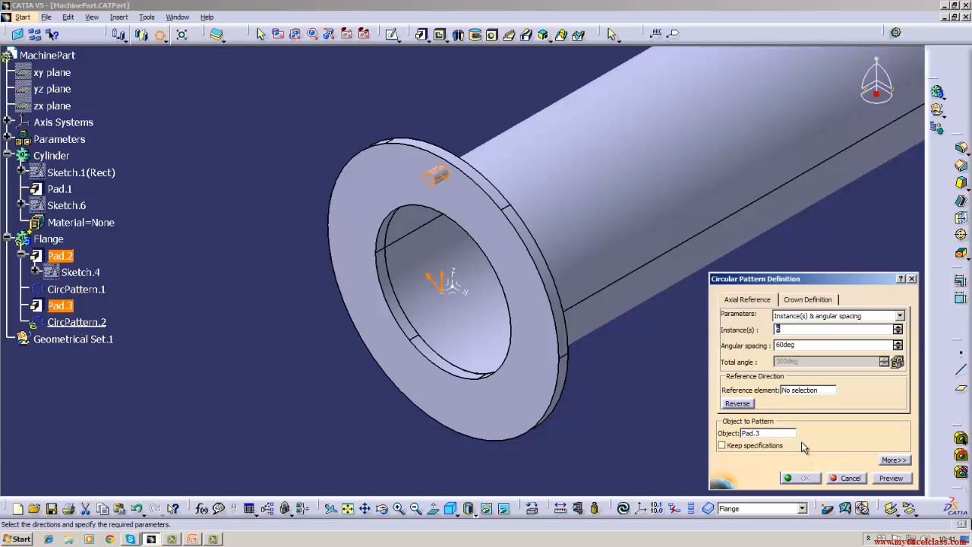
pyautogui.click(803, 389)
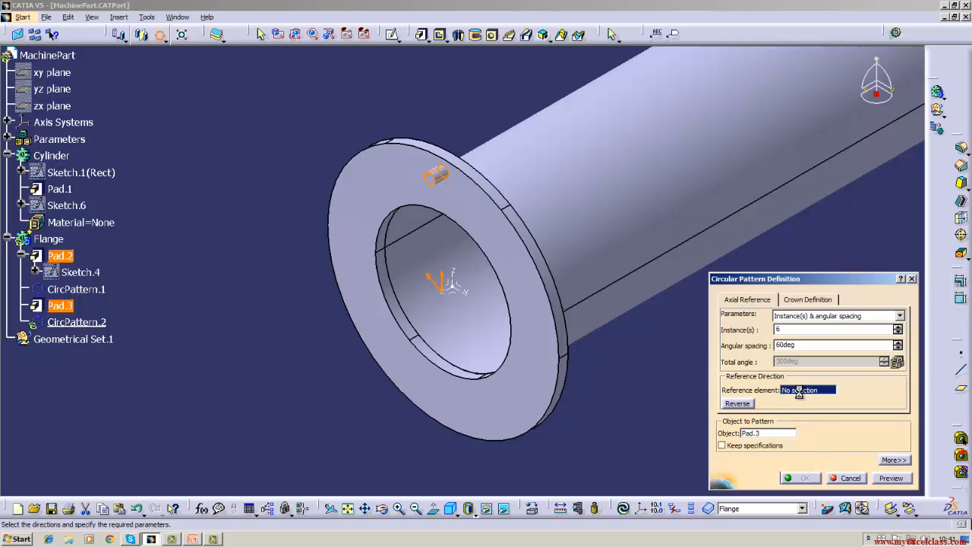
pyautogui.click(607, 226)
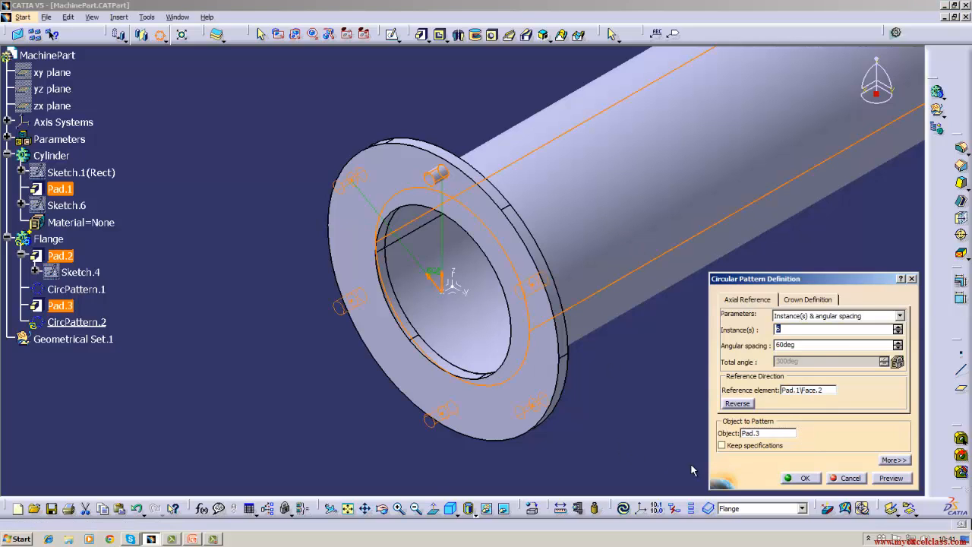
pyautogui.click(799, 477)
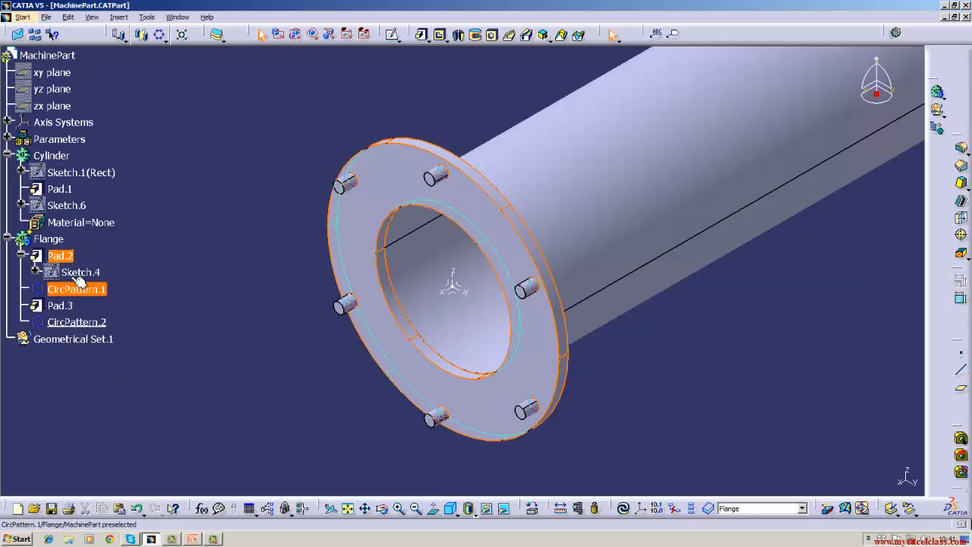
# - Try 5 instances in the flange's circular pin pattern CircPattern.2, and restore it to 6 instances
pyautogui.doubleClick(76, 322)
pyautogui.click(811, 331)
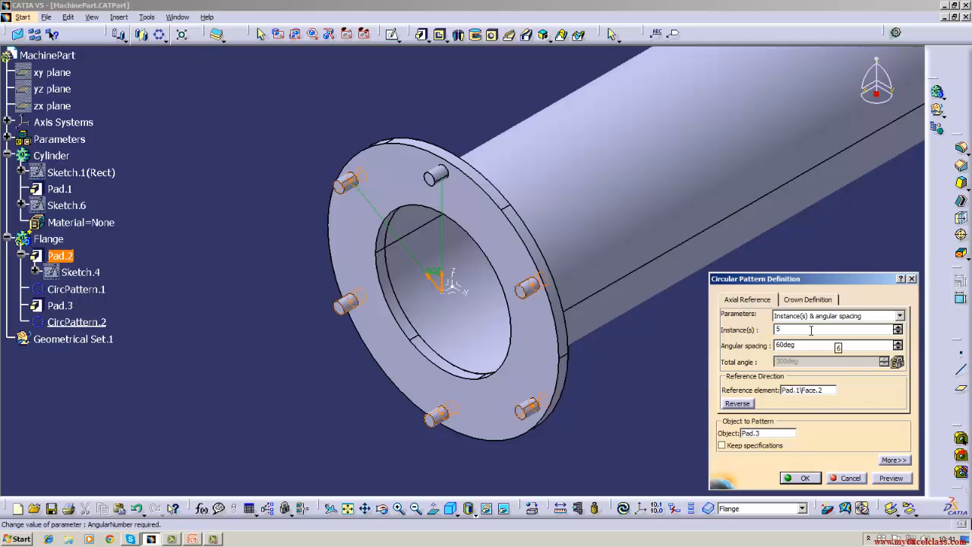
pyautogui.click(804, 479)
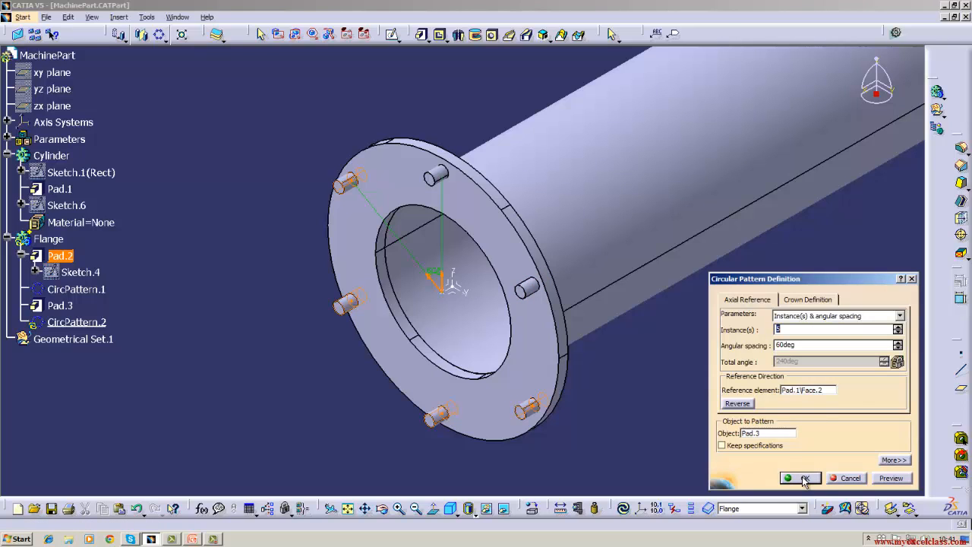
pyautogui.click(805, 480)
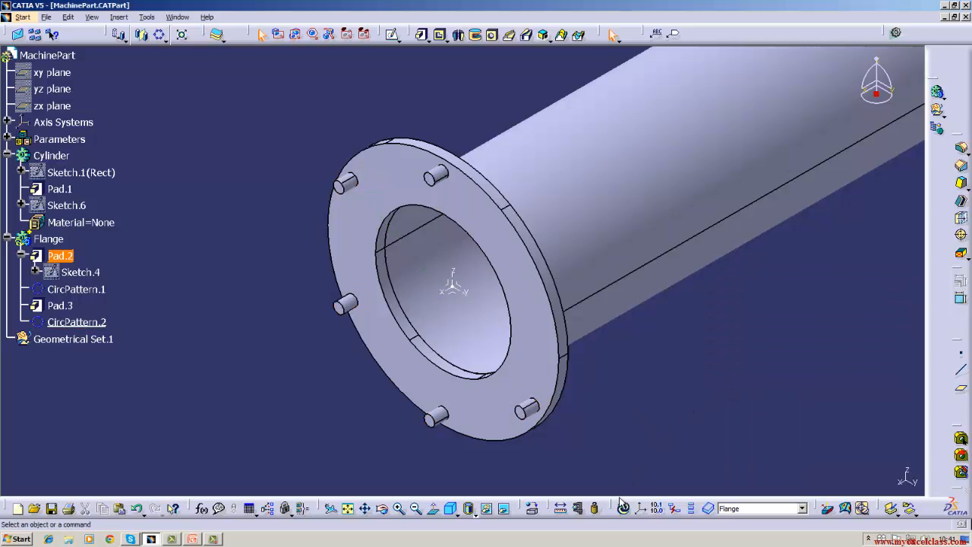
pyautogui.doubleClick(77, 322)
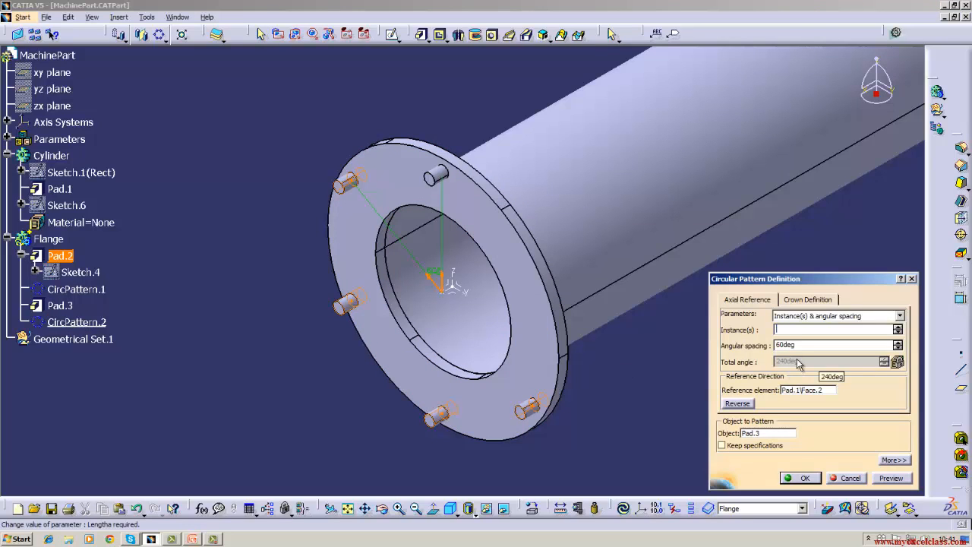
pyautogui.click(803, 478)
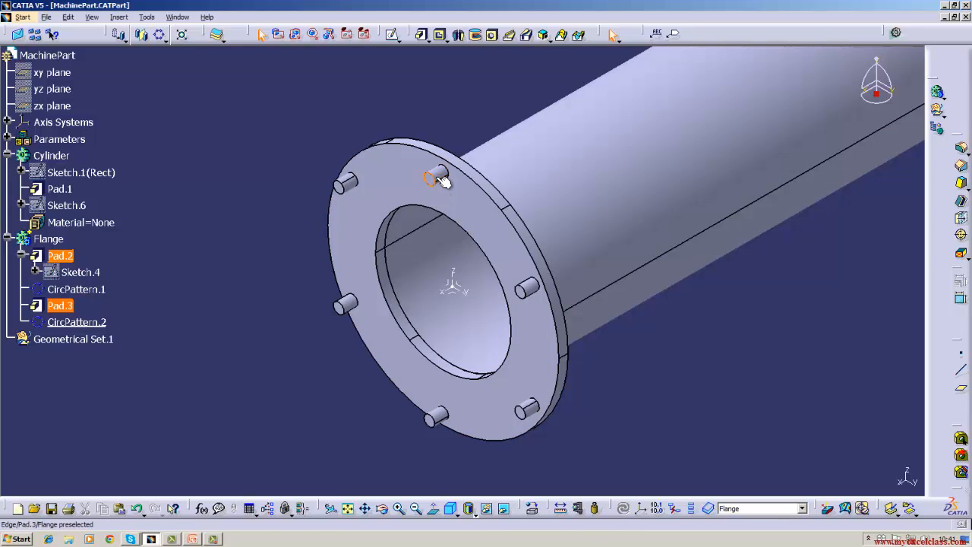
# - Create a thread on the uppermost pin, using the flange's front face as limit face and reversing the direction
pyautogui.click(961, 236)
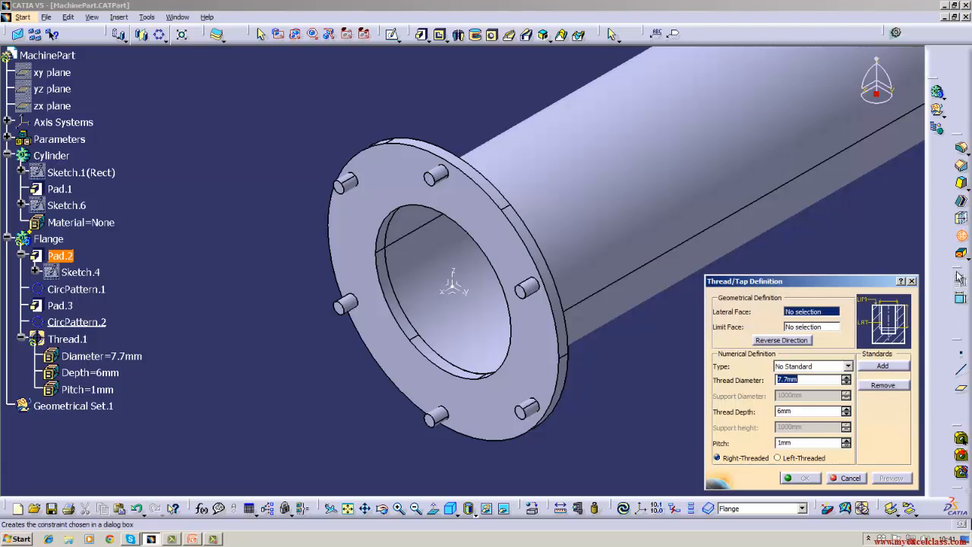
pyautogui.click(435, 175)
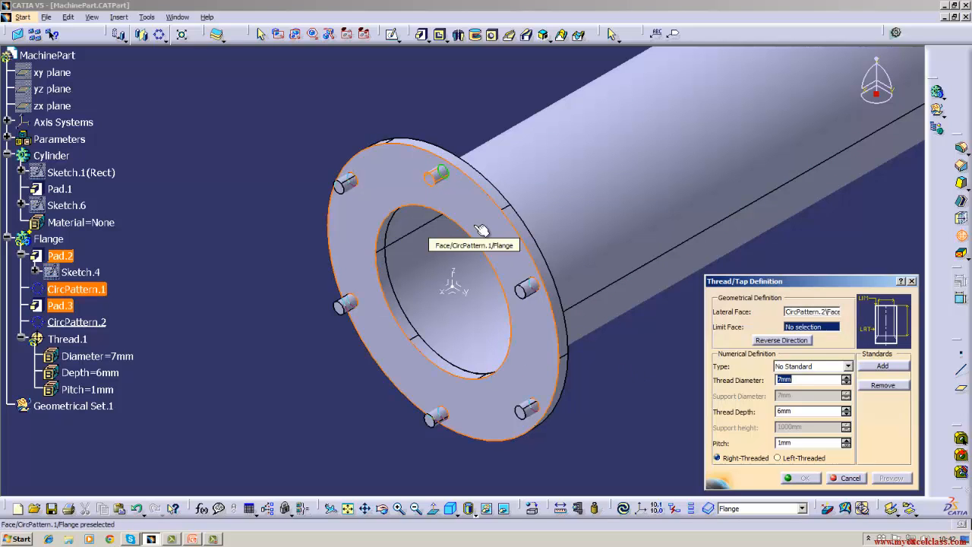
pyautogui.click(481, 230)
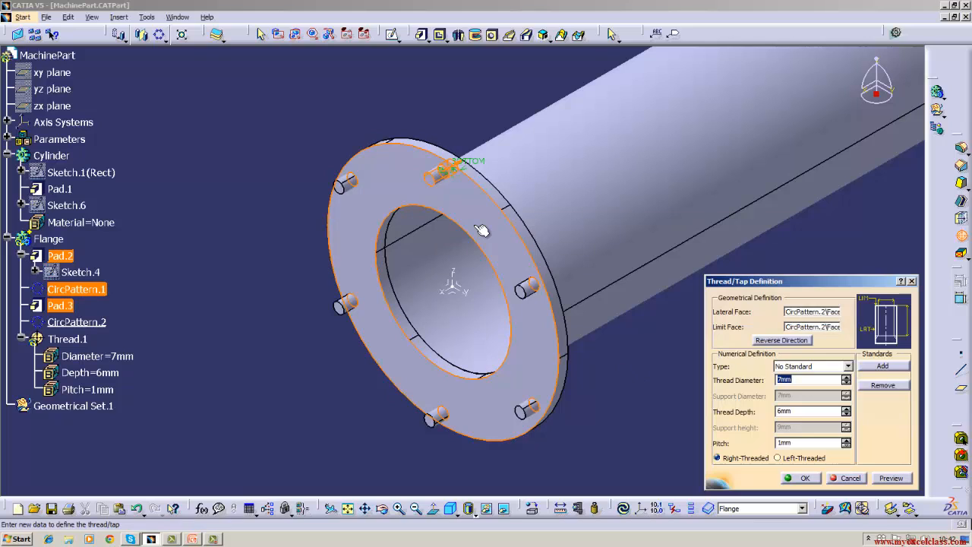
pyautogui.click(790, 344)
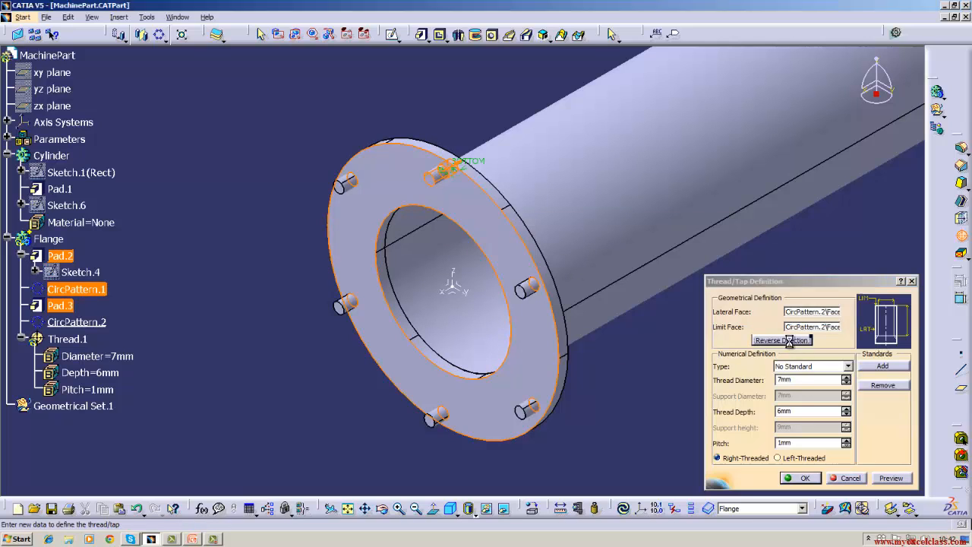
pyautogui.click(797, 477)
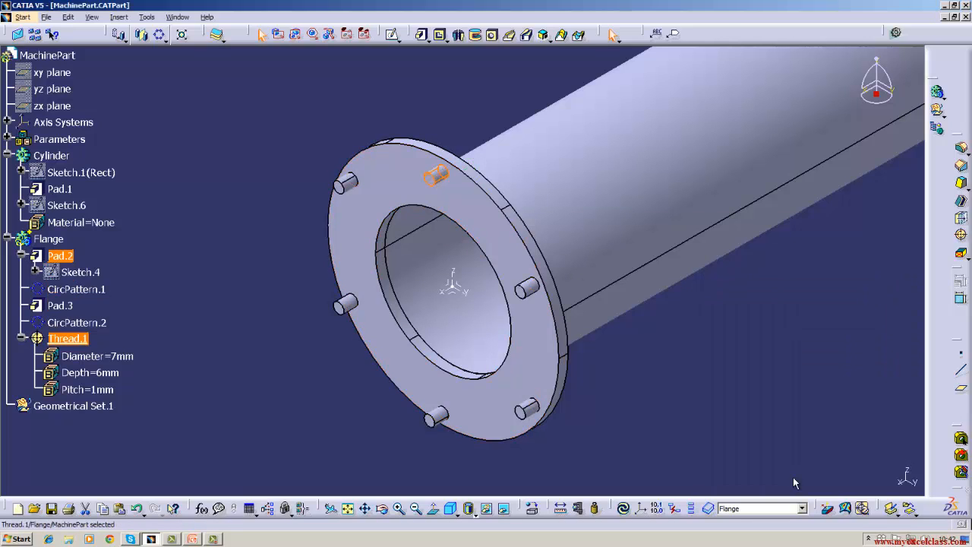
pyautogui.click(777, 411)
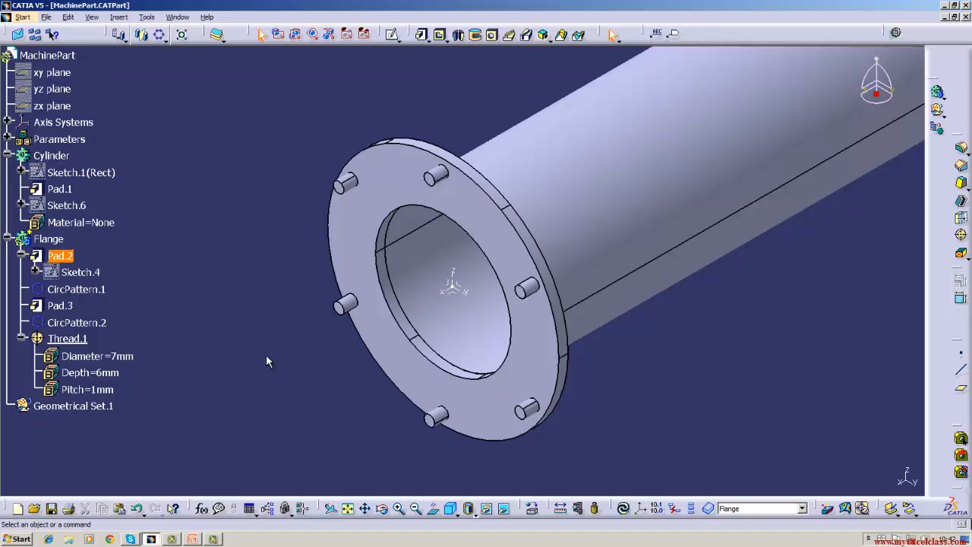
# - Change Thread.1 to the Metric Thick Pitch type and try the M8 thread description
pyautogui.doubleClick(85, 344)
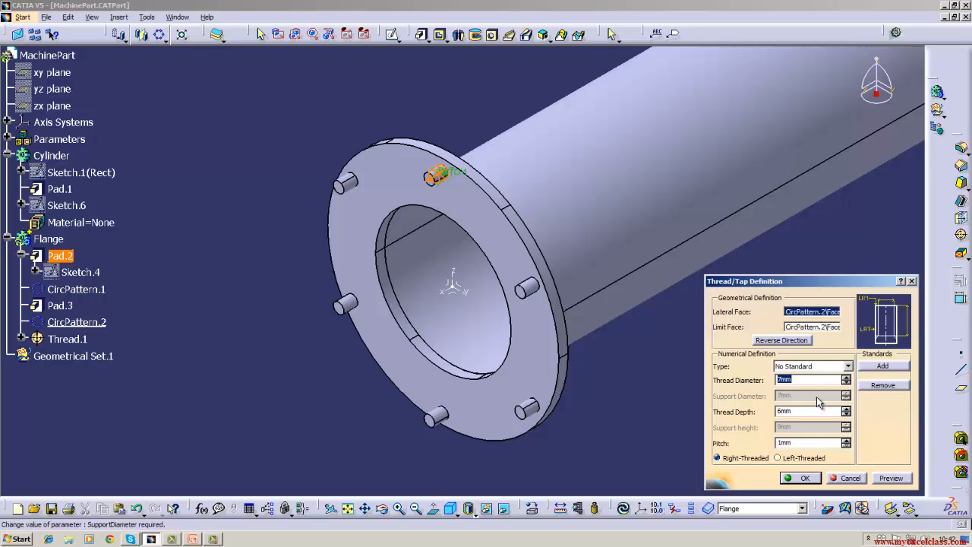
pyautogui.click(848, 366)
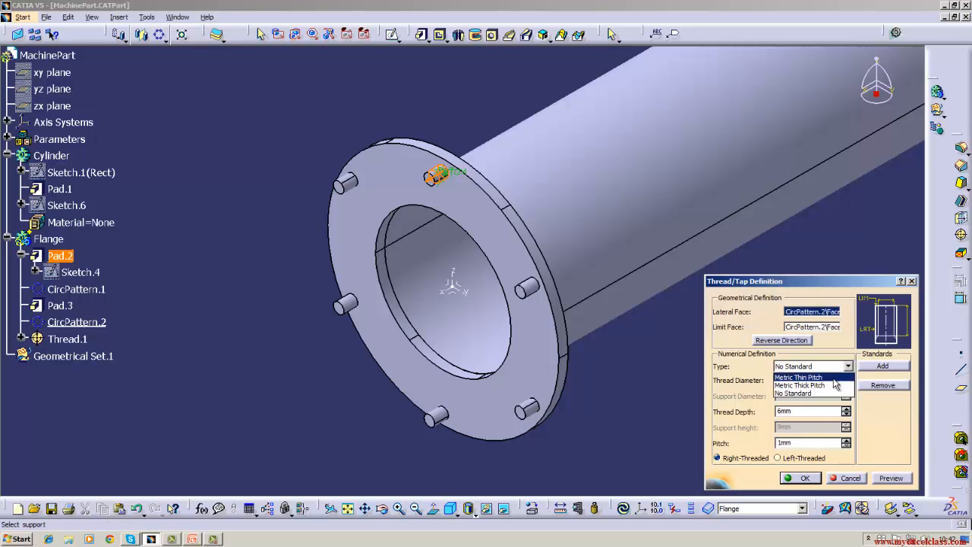
pyautogui.click(831, 389)
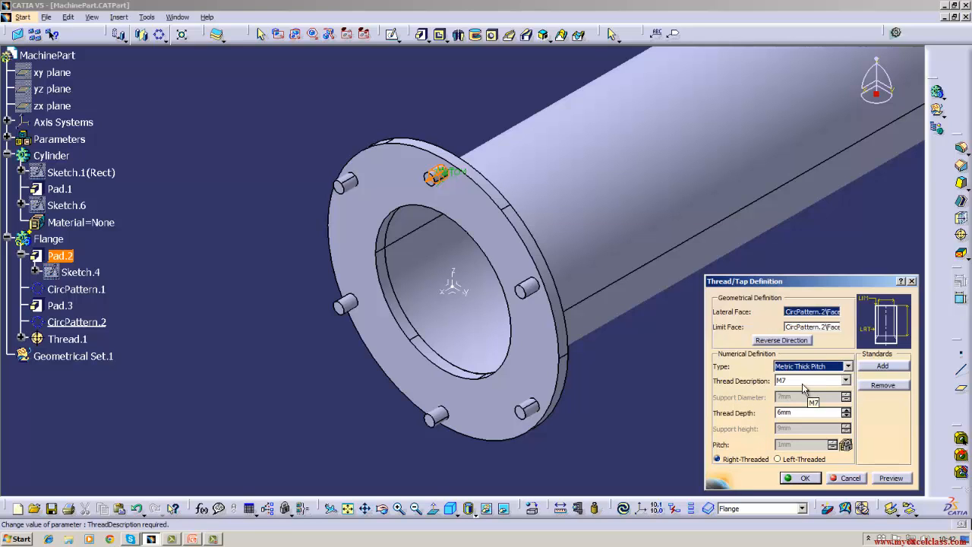
pyautogui.click(845, 380)
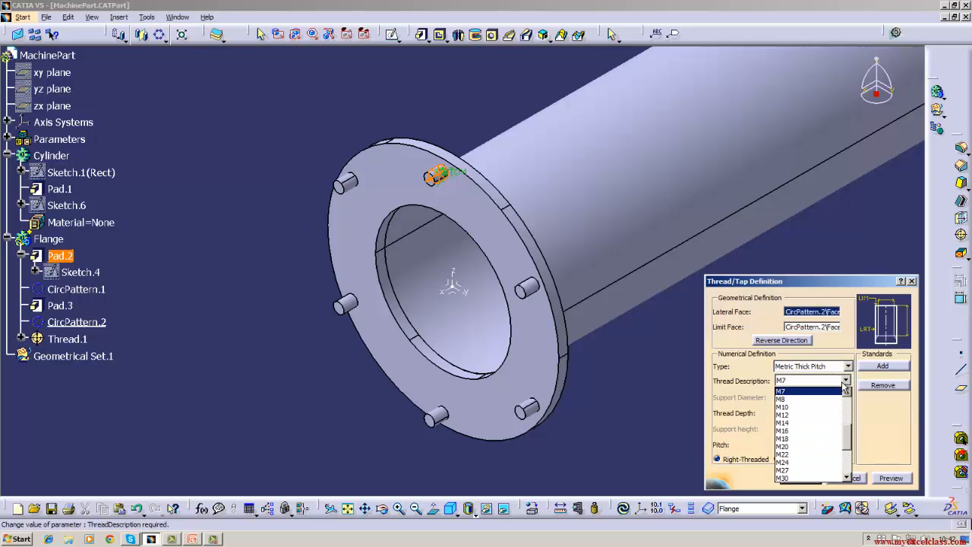
pyautogui.click(809, 399)
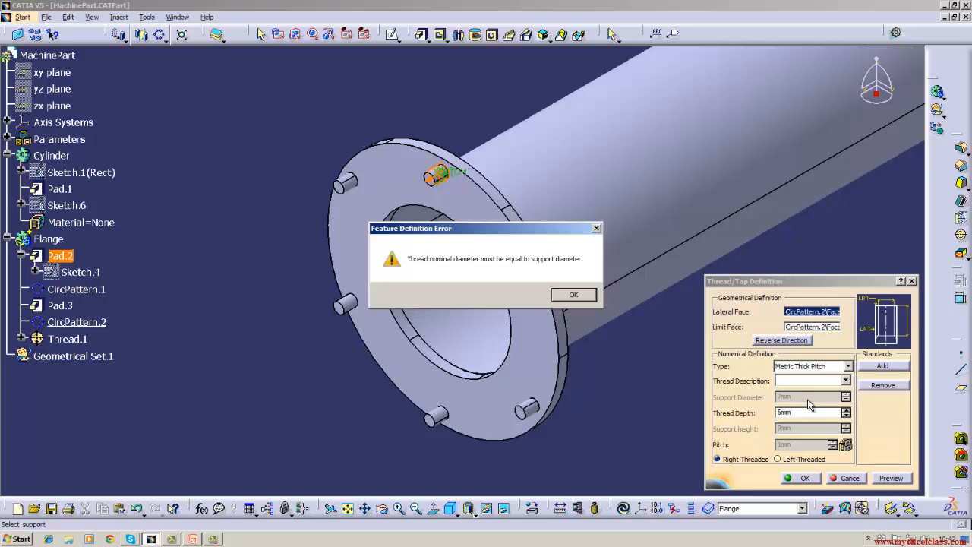
pyautogui.click(572, 296)
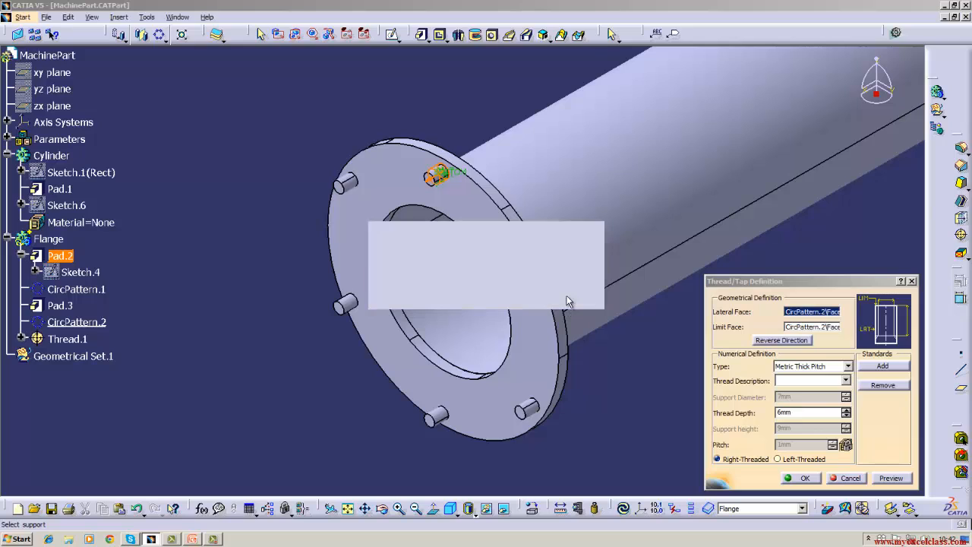
# - Set Thread.1's thread description to M7 and apply the definition
pyautogui.click(844, 381)
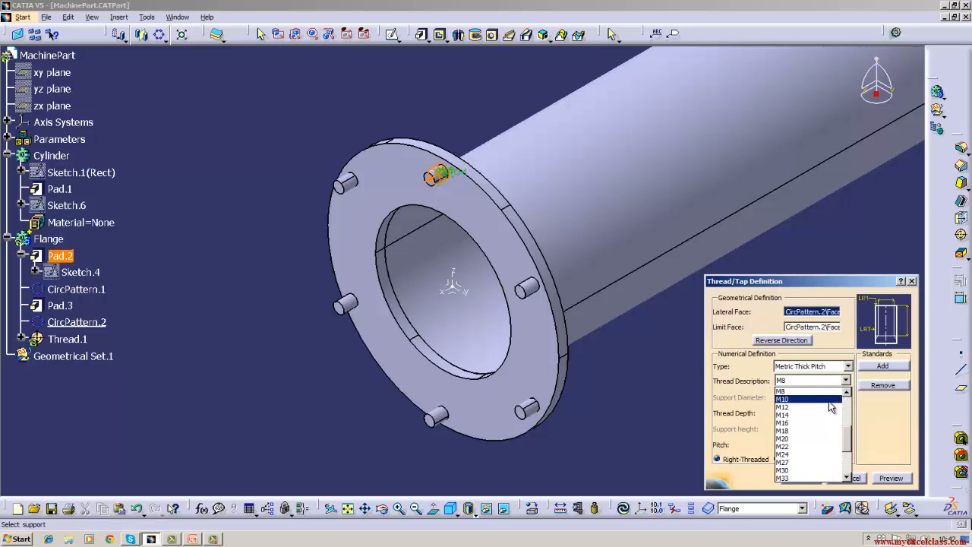
pyautogui.scroll(4, 831, 408)
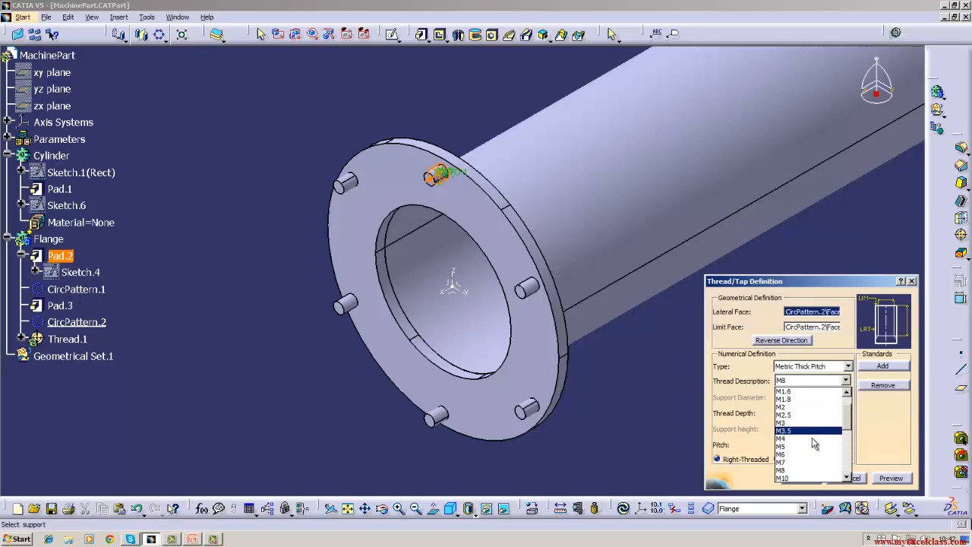
pyautogui.click(795, 462)
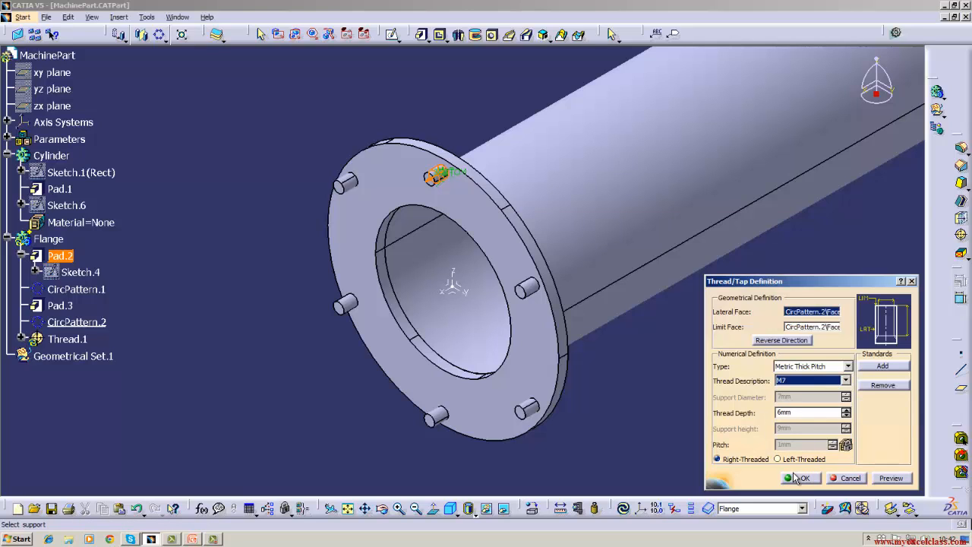
pyautogui.click(797, 478)
pyautogui.click(787, 449)
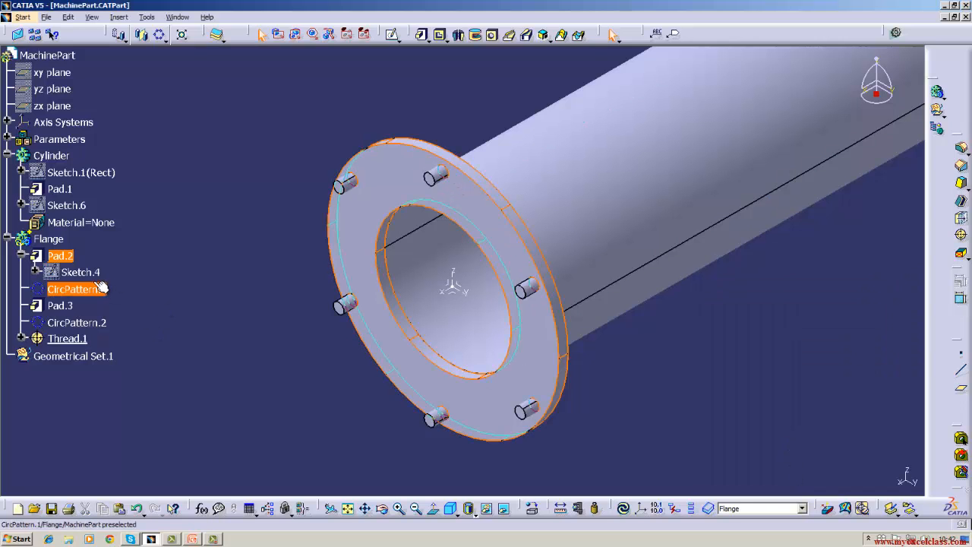
# - Review the circle diameter in Sketch.6 and the definition of Thread.1, and close both
pyautogui.doubleClick(87, 208)
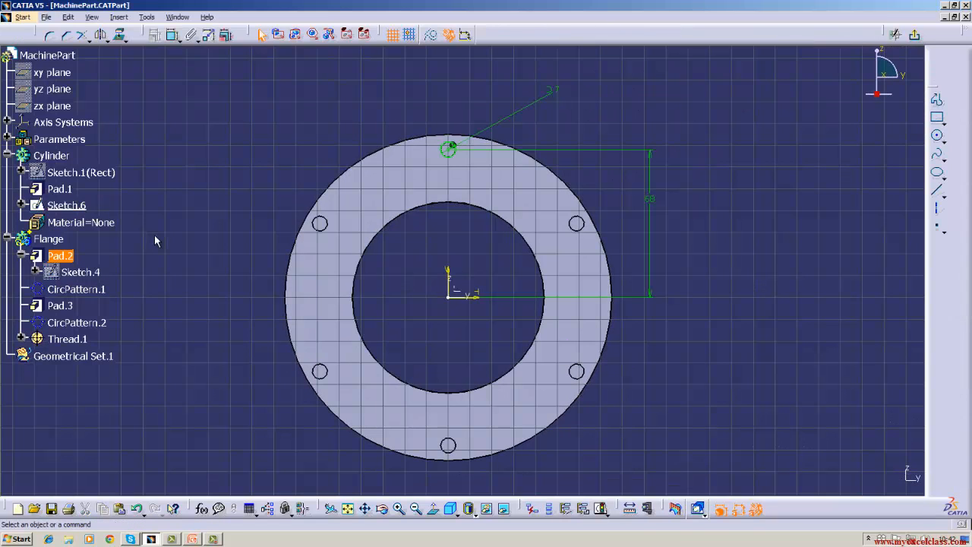
pyautogui.click(914, 34)
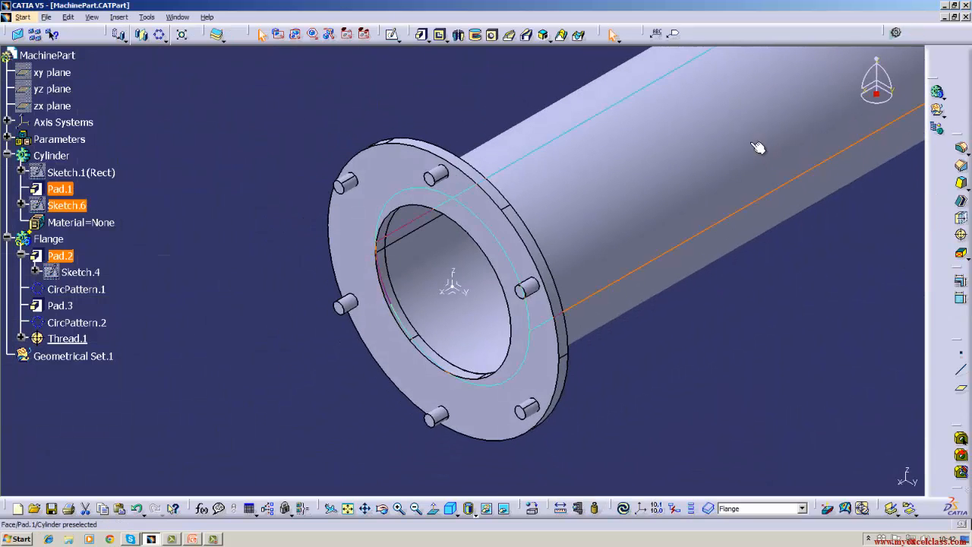
pyautogui.doubleClick(70, 339)
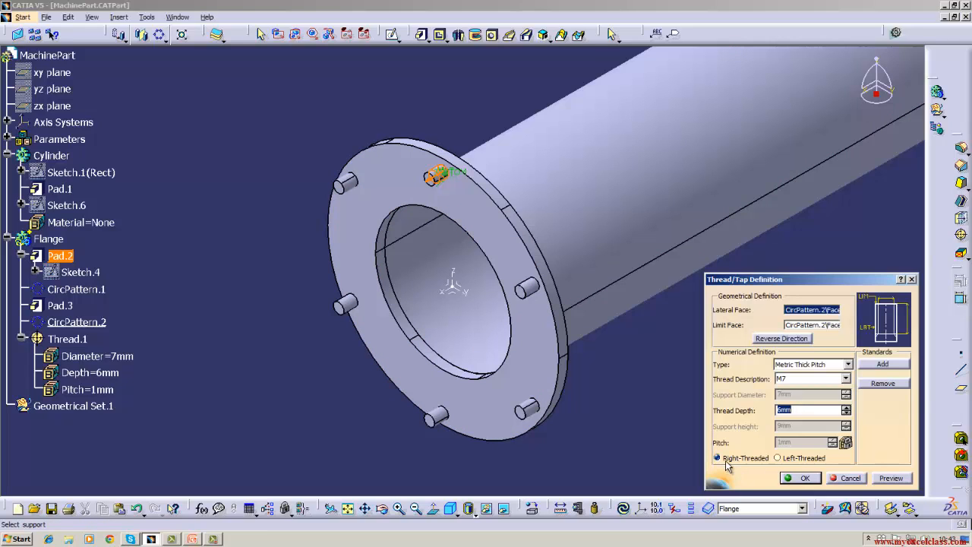
pyautogui.click(790, 480)
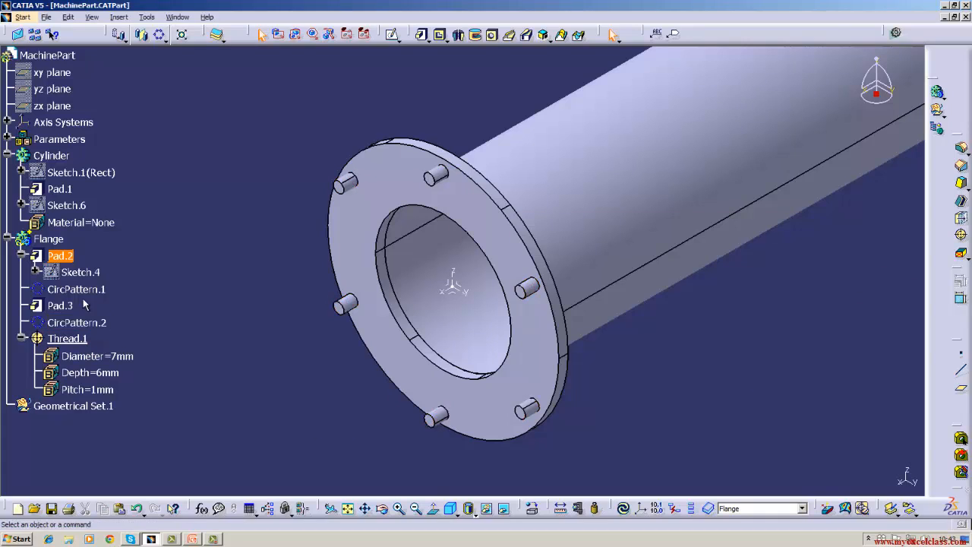
# - Set the pin circle's diameter in Sketch.6 to 6 mm and exit the sketch
pyautogui.doubleClick(68, 206)
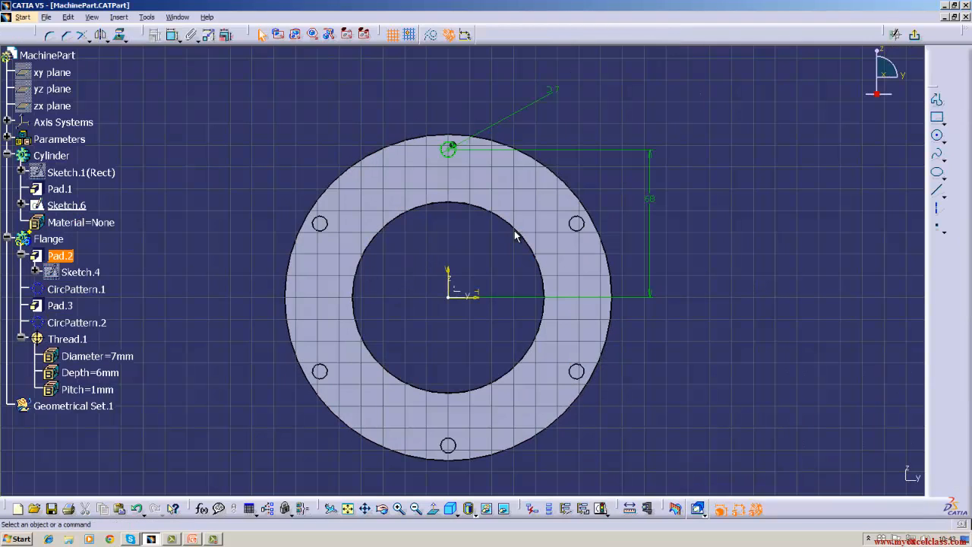
pyautogui.doubleClick(556, 89)
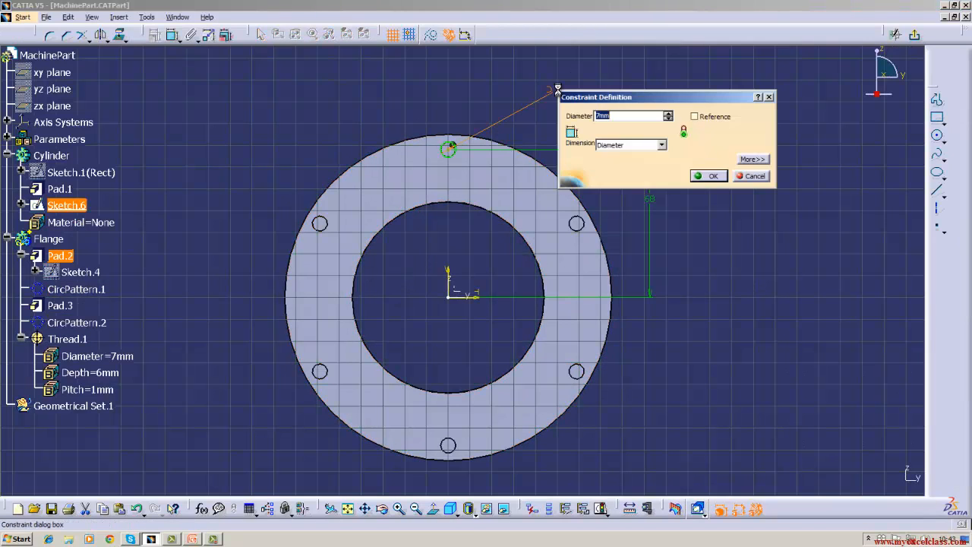
pyautogui.press('BackSpace')
pyautogui.write('6')
pyautogui.press('Return')
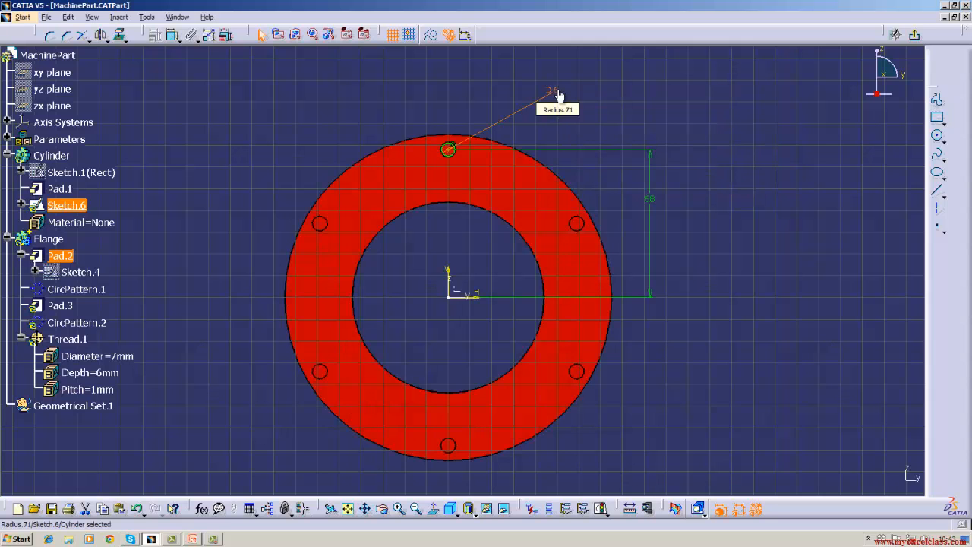
pyautogui.click(914, 34)
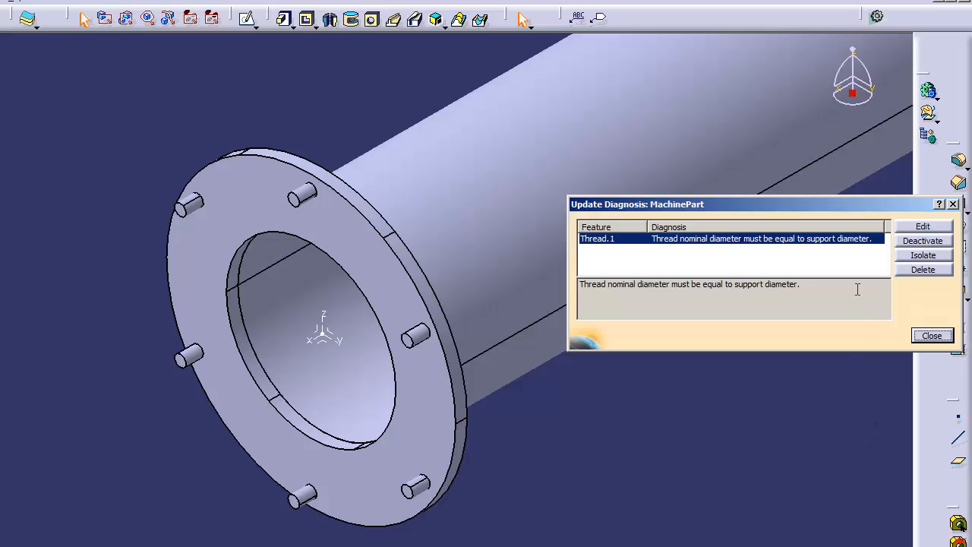
# - Edit Thread.1 from the update diagnosis and set its thread description to M6 to match the pin diameter
pyautogui.click(911, 227)
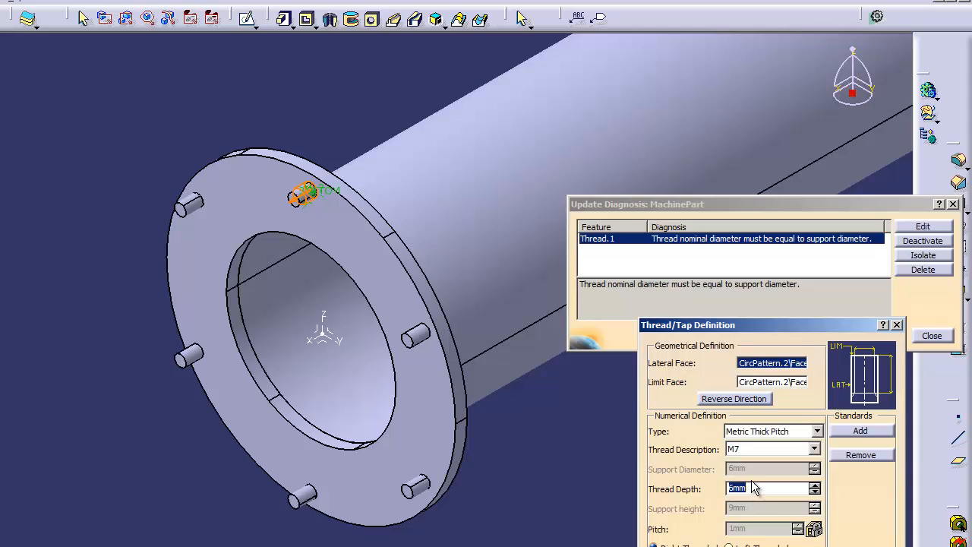
pyautogui.click(814, 449)
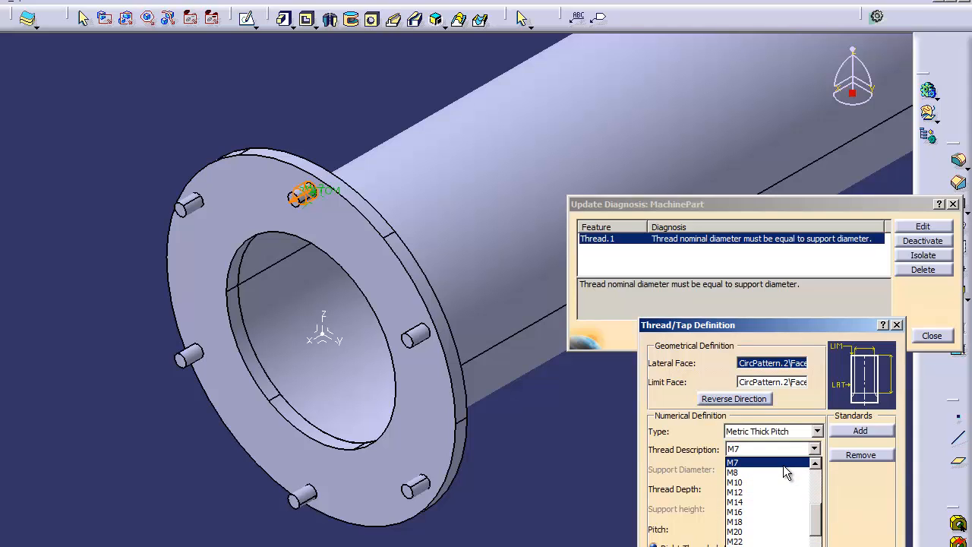
pyautogui.click(783, 463)
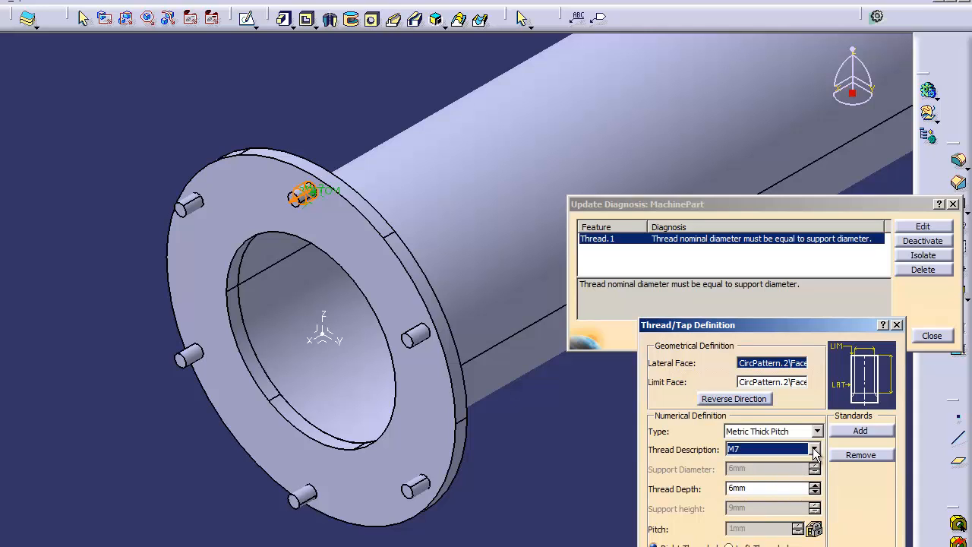
pyautogui.click(814, 448)
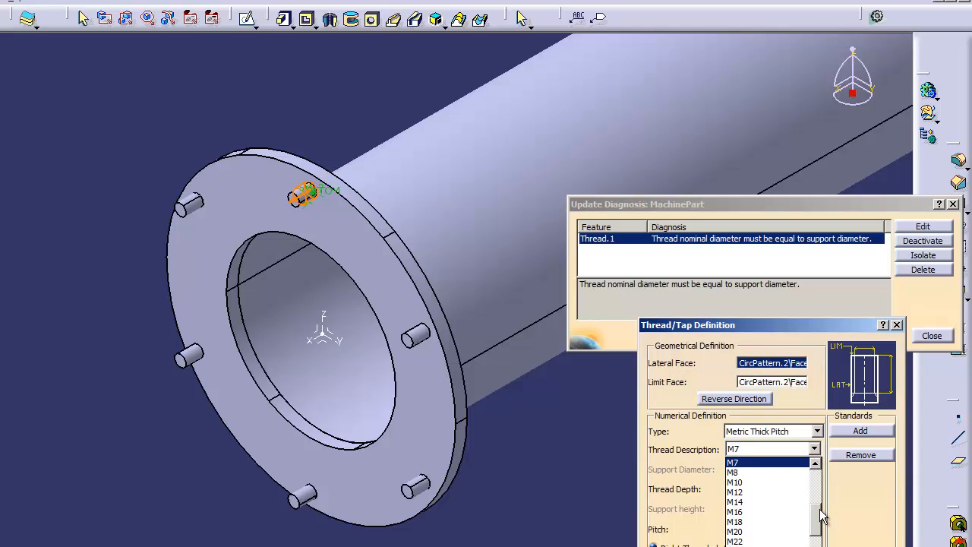
pyautogui.scroll(1, 819, 500)
pyautogui.click(776, 483)
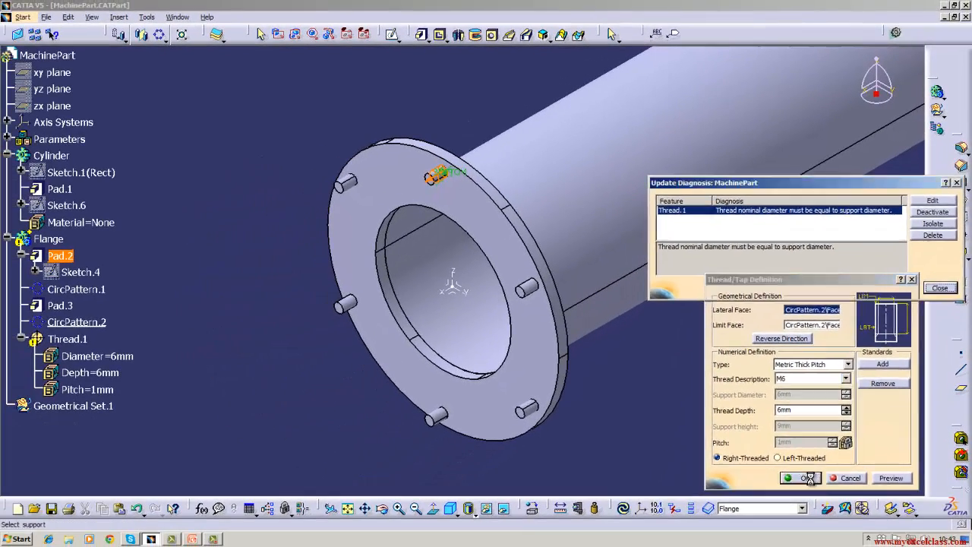
pyautogui.click(750, 546)
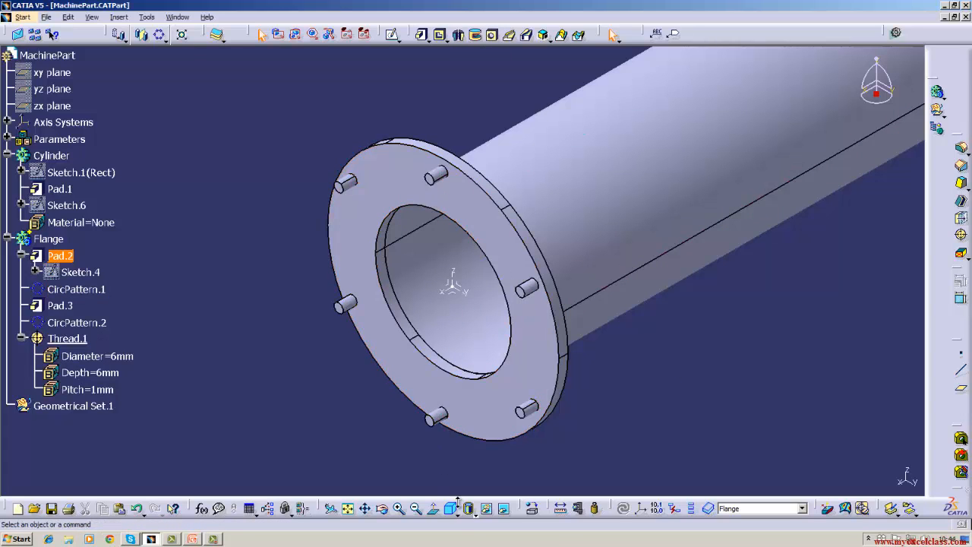
pyautogui.click(401, 509)
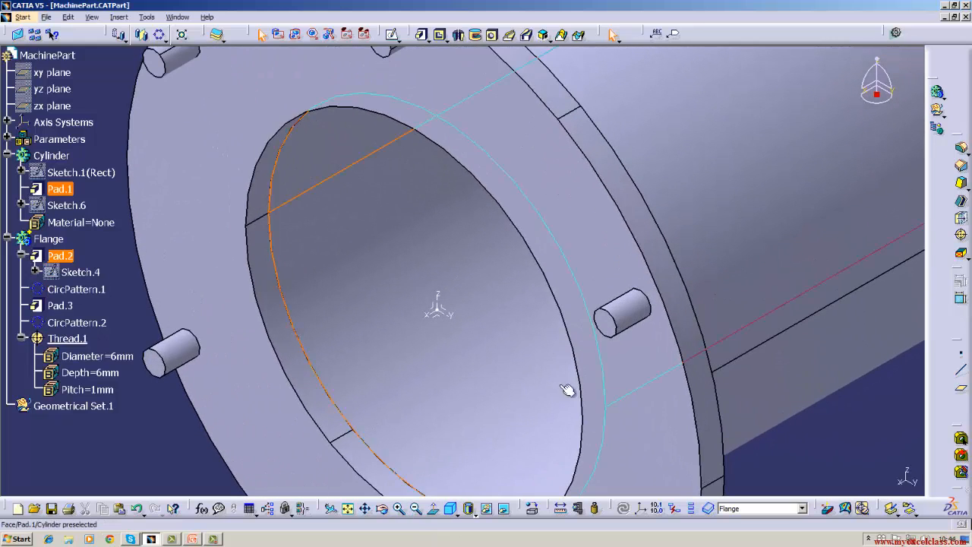
pyautogui.click(416, 508)
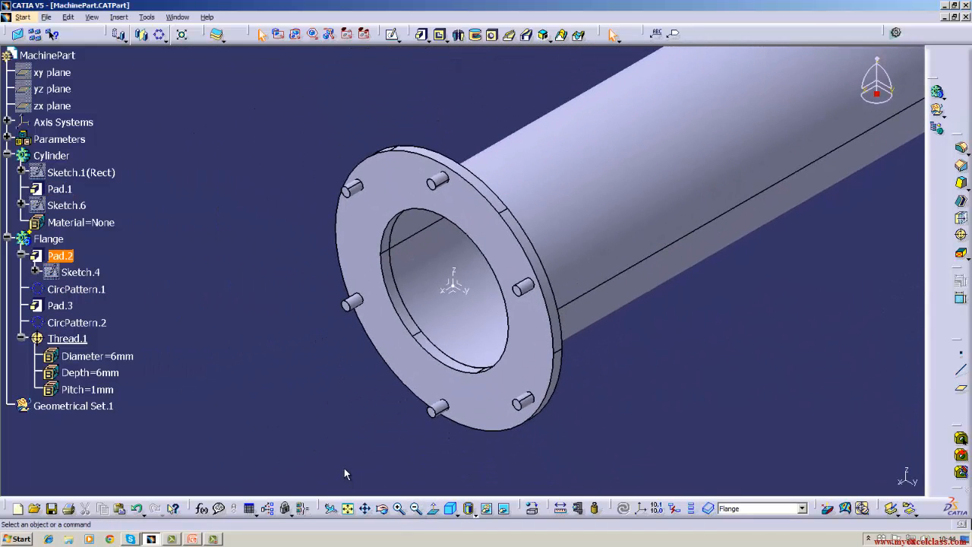
pyautogui.click(22, 338)
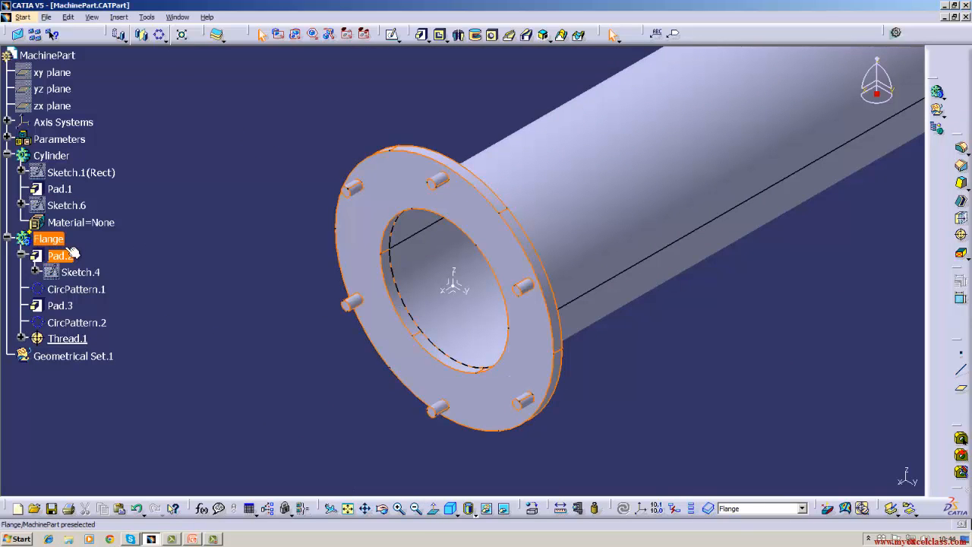
pyautogui.click(7, 239)
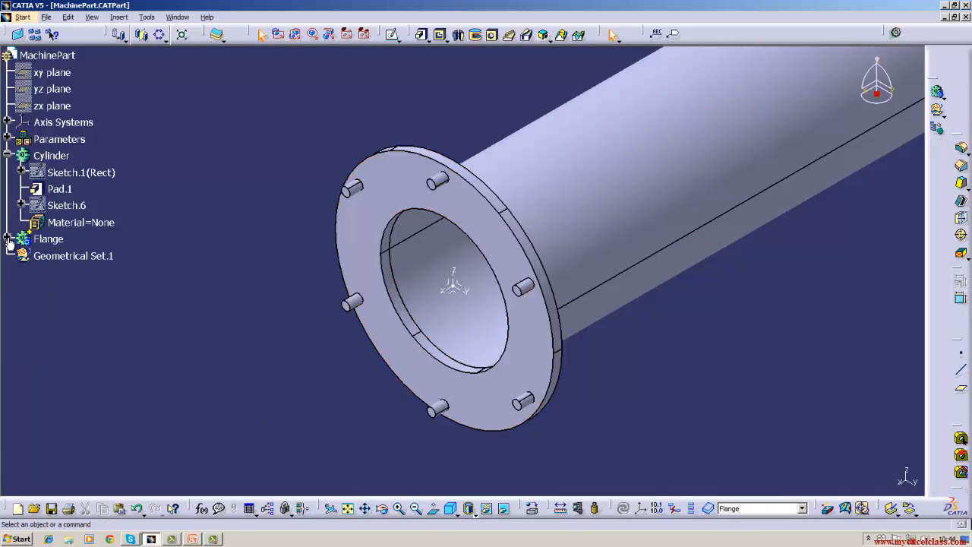
pyautogui.click(8, 239)
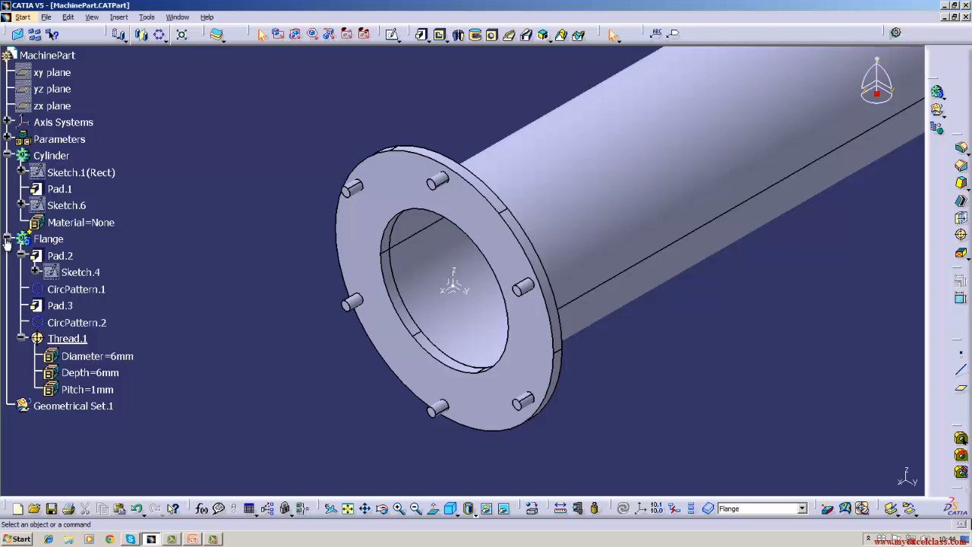
# - Delete Thread.1 from the Flange body
pyautogui.rightClick(93, 342)
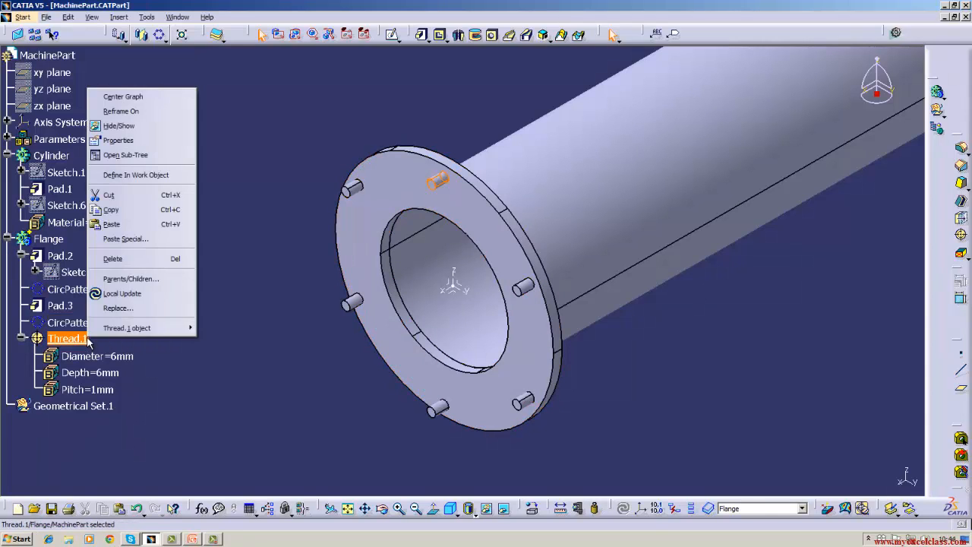
pyautogui.click(119, 258)
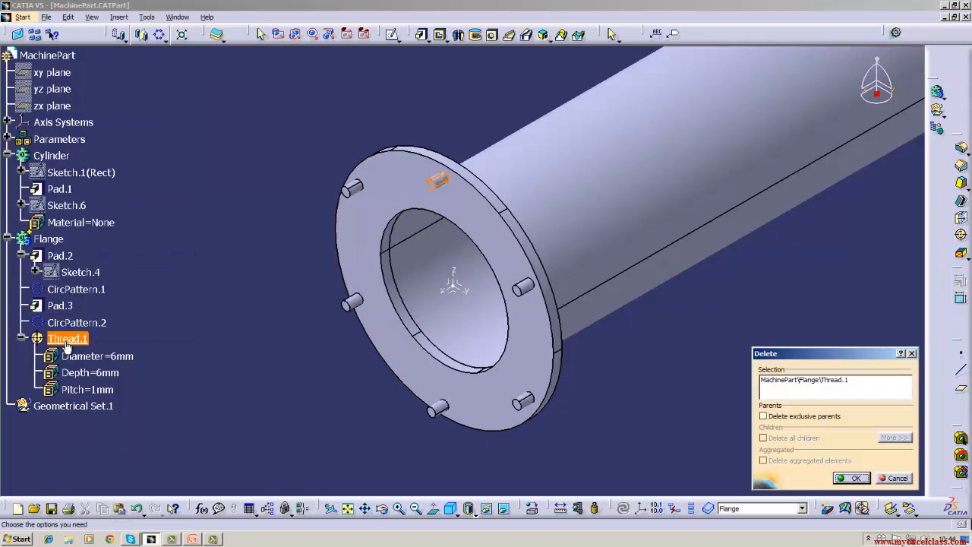
# - Delete Thread.1 and the circular pattern CircPattern.2 from the Flange body
pyautogui.click(851, 478)
pyautogui.rightClick(61, 324)
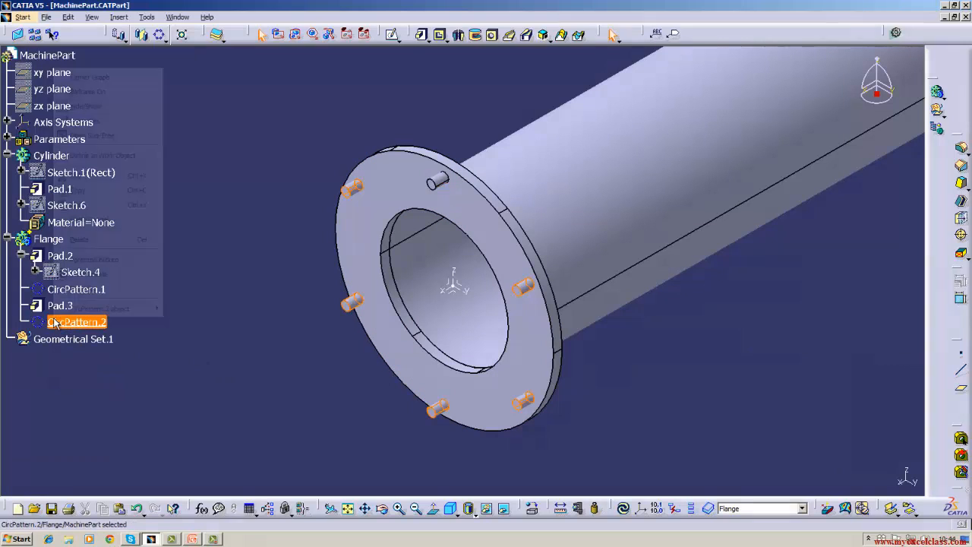
pyautogui.click(80, 240)
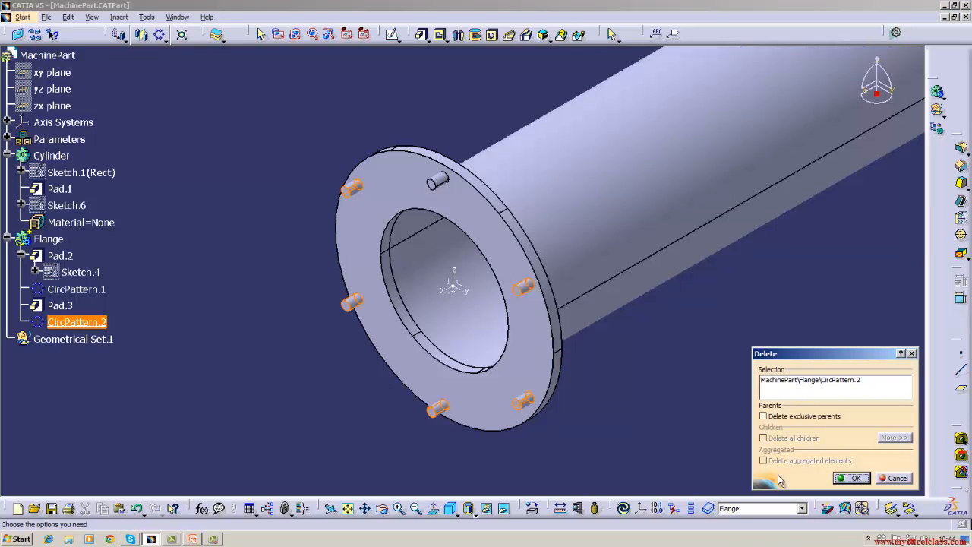
pyautogui.click(841, 477)
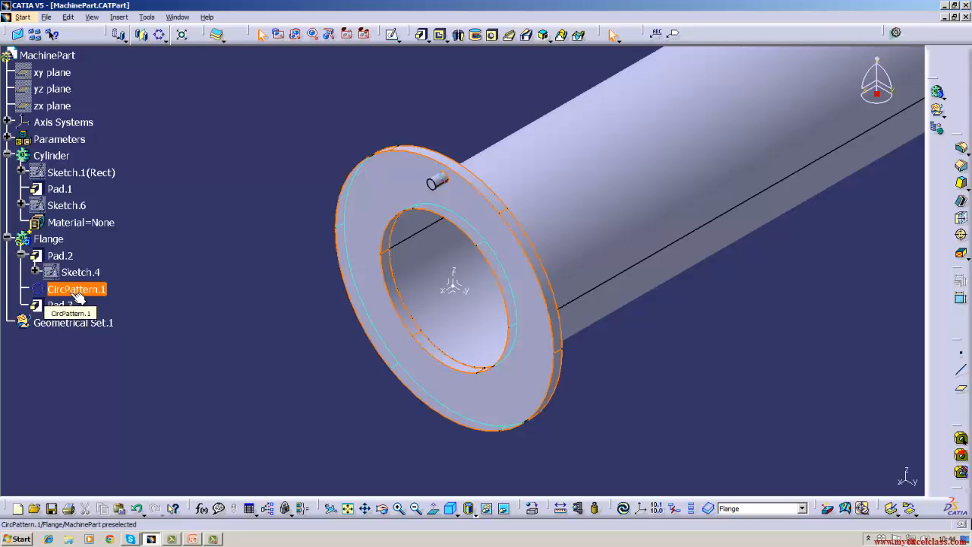
# - Delete Sketch.6 from the Cylinder body together with all its children
pyautogui.rightClick(80, 207)
pyautogui.click(118, 379)
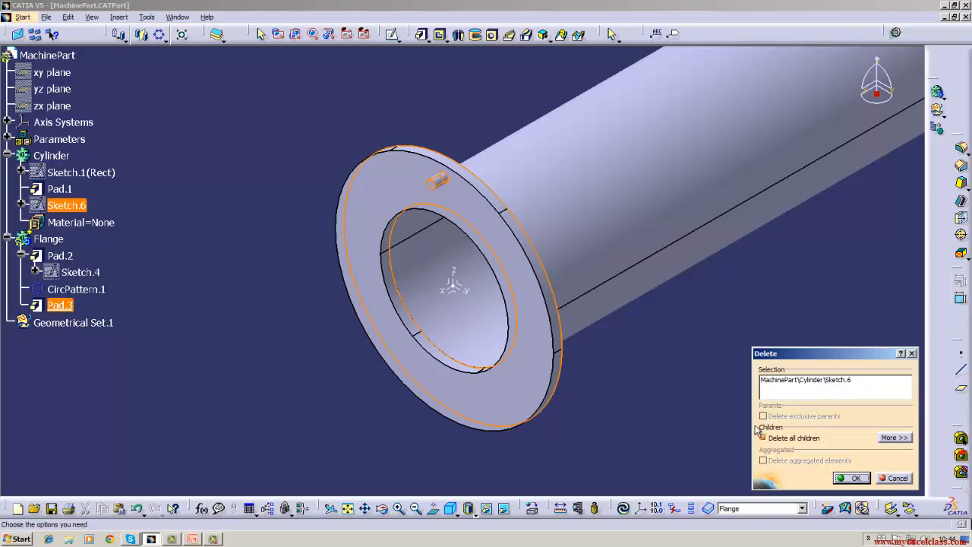
pyautogui.click(851, 478)
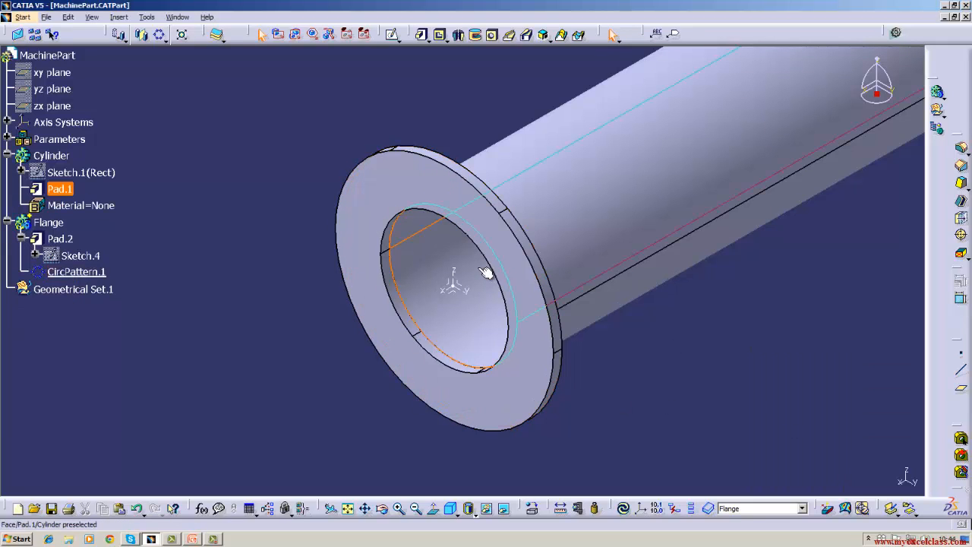
# - Delete the circular pattern CircPattern.1 and the whole Flange body
pyautogui.rightClick(91, 271)
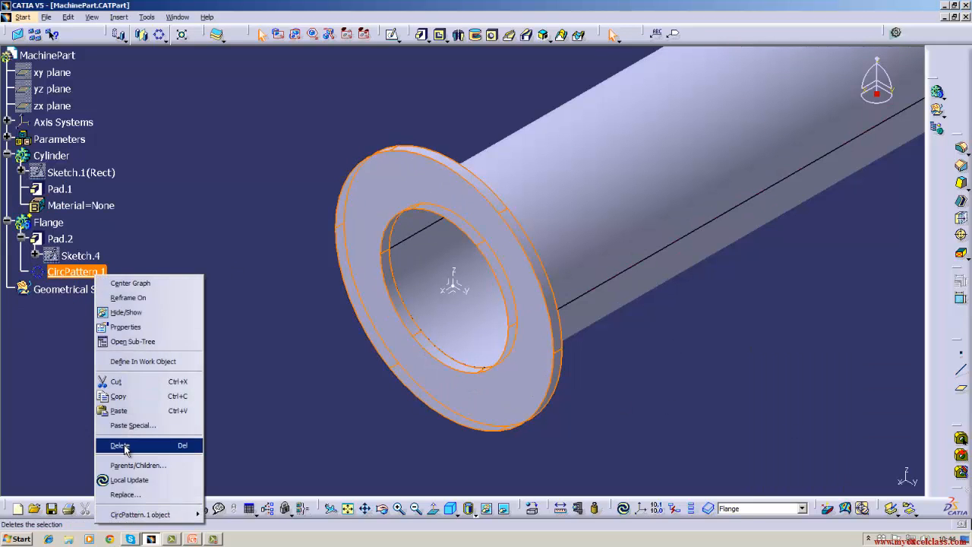
pyautogui.click(124, 446)
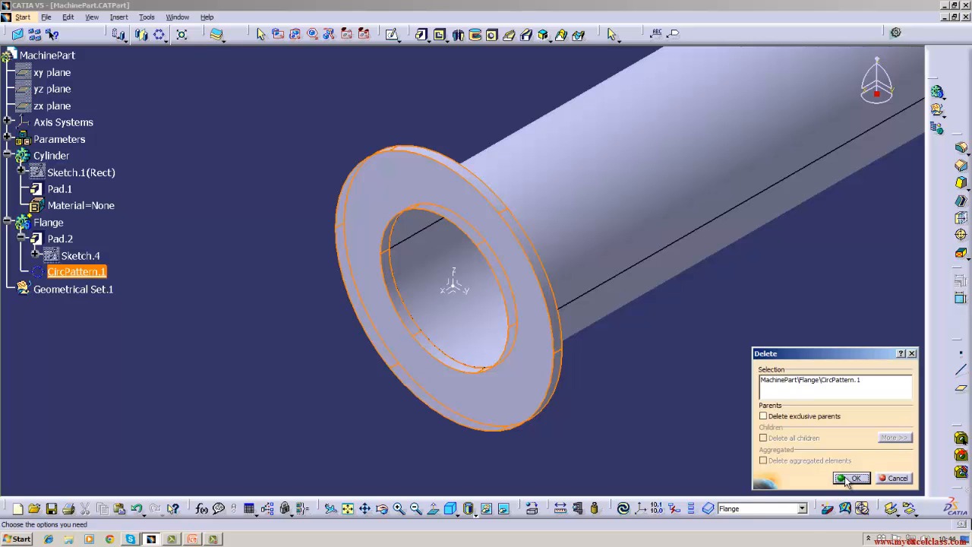
pyautogui.click(846, 478)
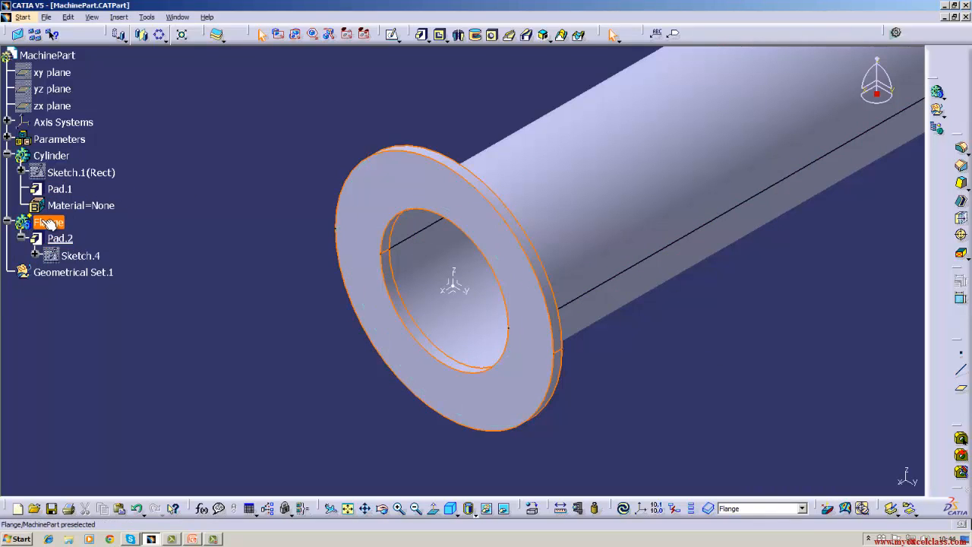
pyautogui.rightClick(43, 224)
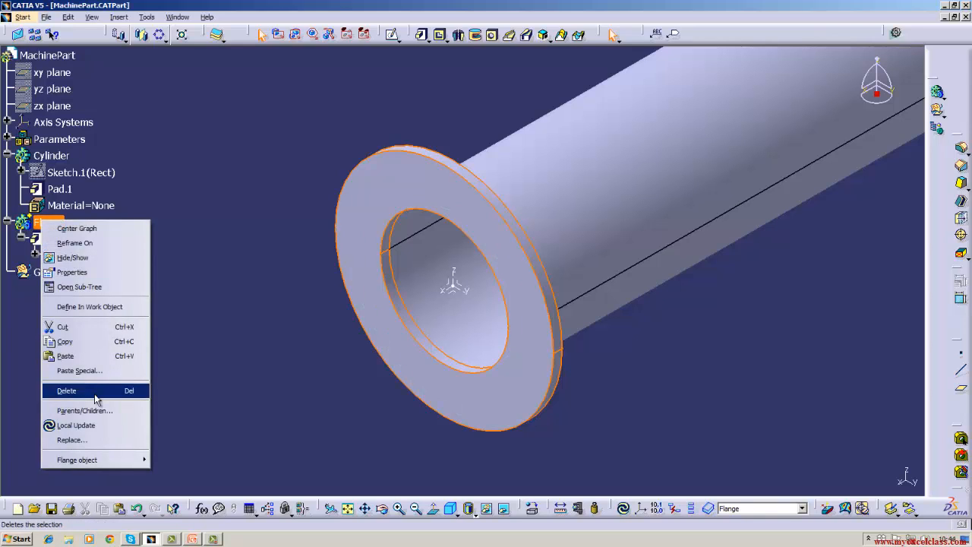
pyautogui.click(96, 393)
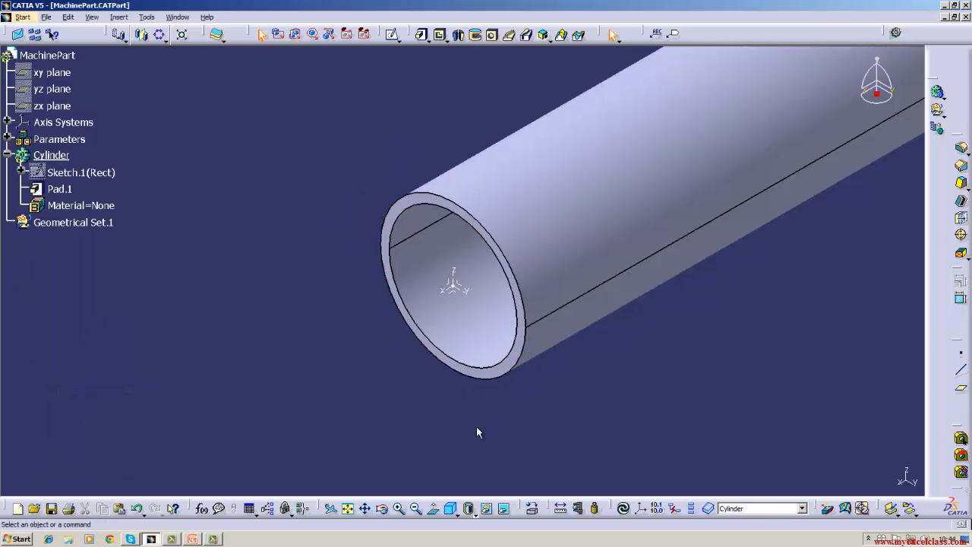
# - Open Sketch.1(Rect) of the Cylinder body for editing
pyautogui.click(21, 171)
pyautogui.doubleClick(76, 173)
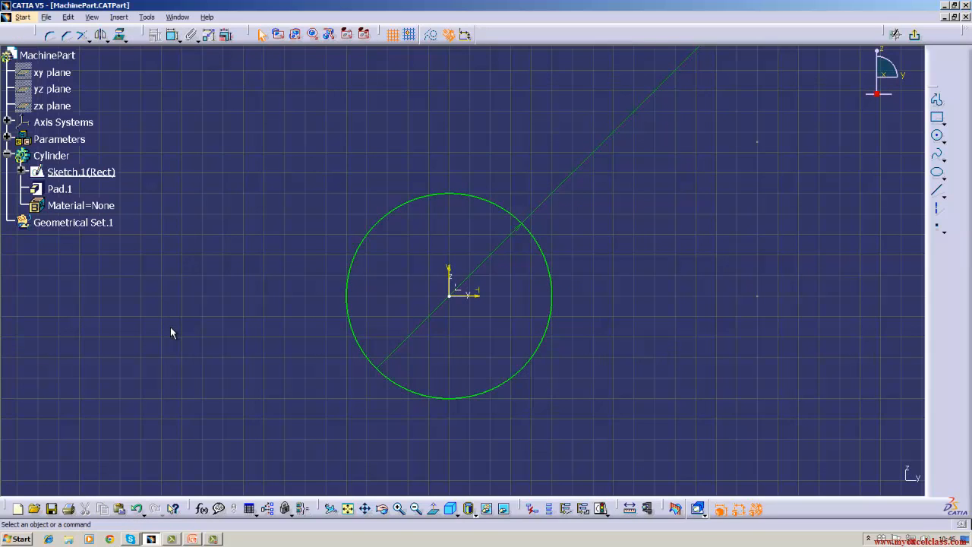
pyautogui.click(420, 510)
pyautogui.click(420, 510)
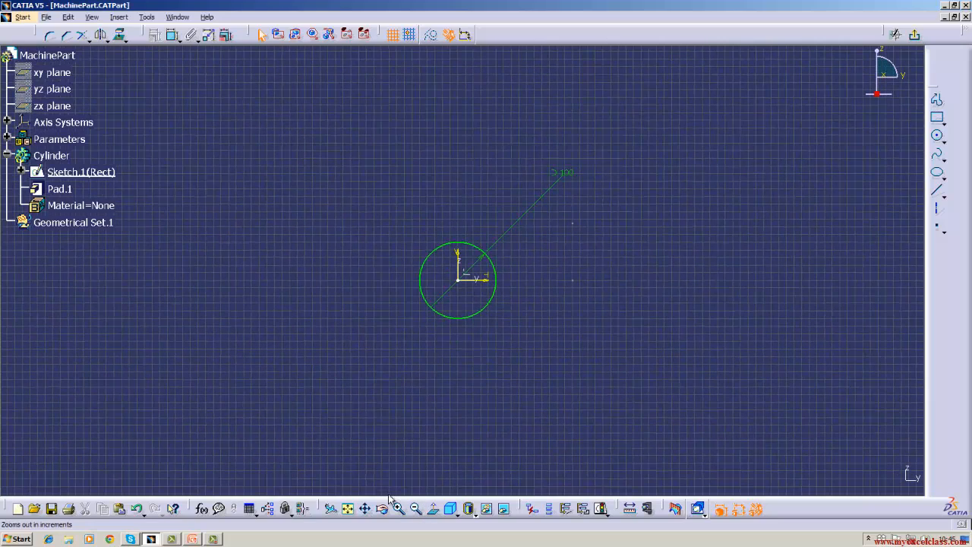
pyautogui.click(937, 118)
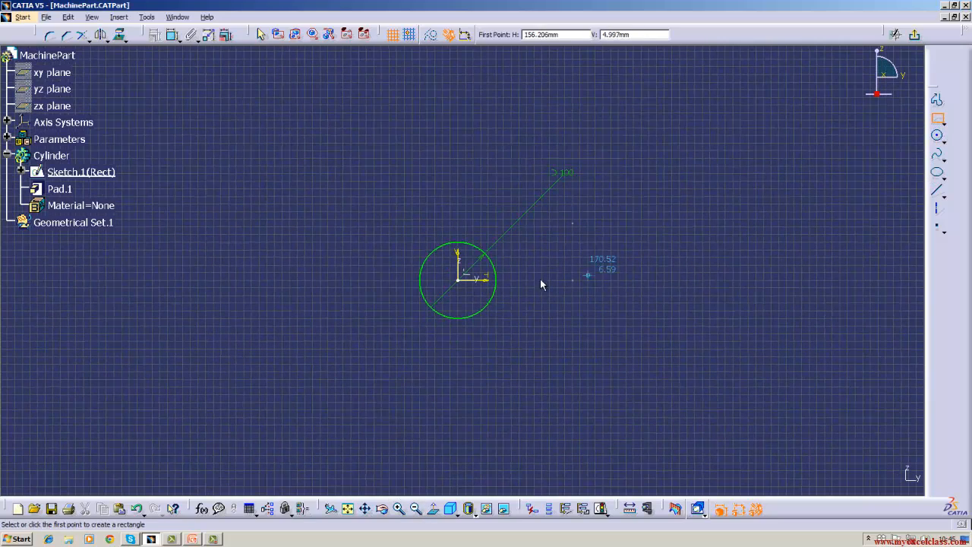
pyautogui.click(381, 279)
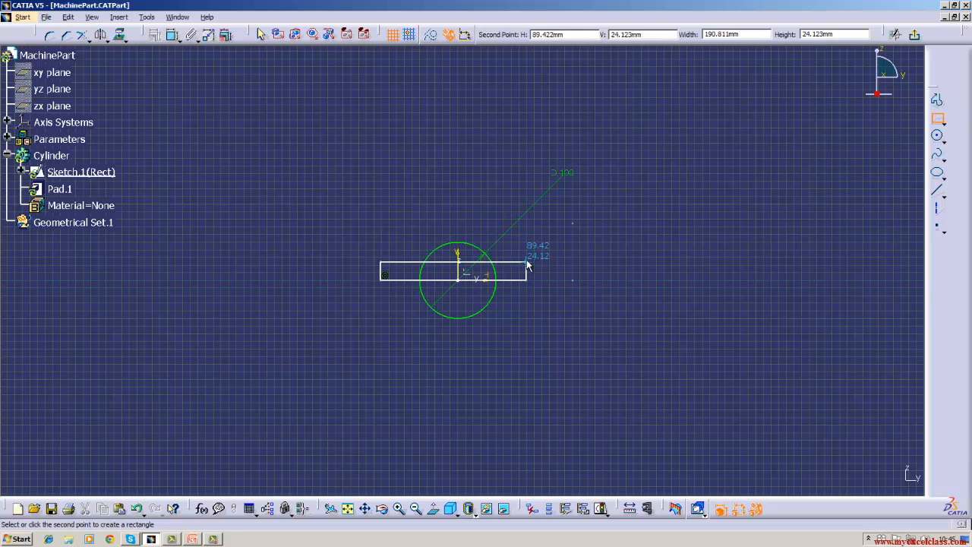
pyautogui.press('Escape')
# - Sketch a rectangle about 252 mm wide and 132 mm high enclosing the circle at the origin
pyautogui.click(937, 116)
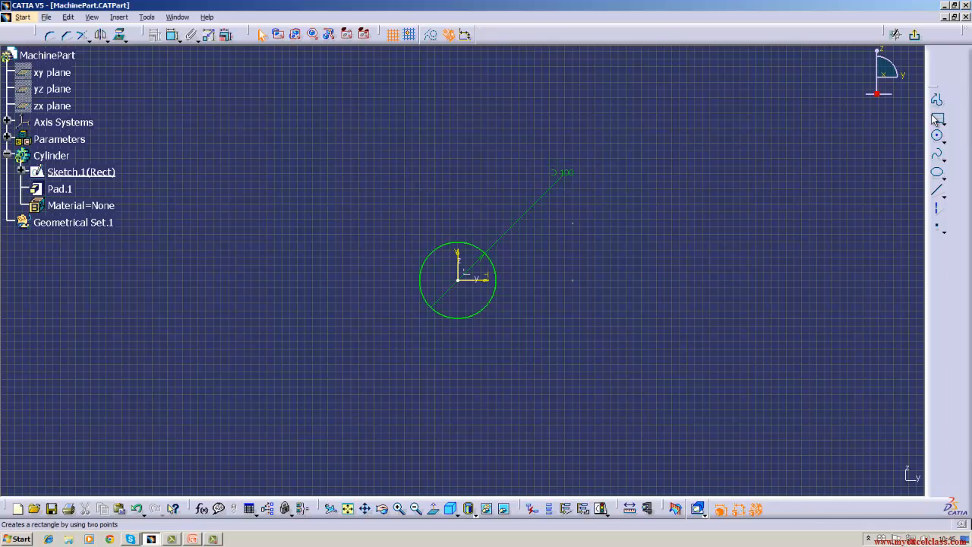
pyautogui.click(363, 231)
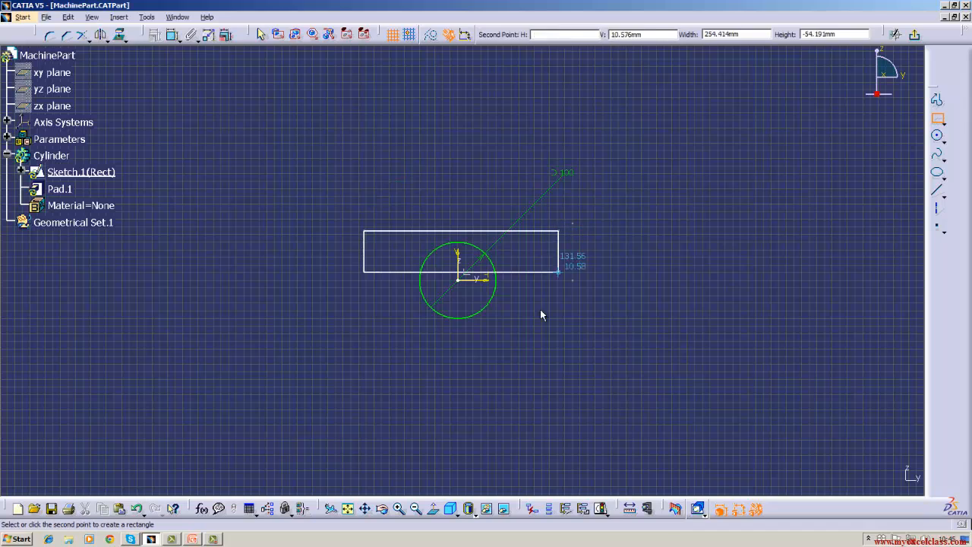
pyautogui.click(557, 332)
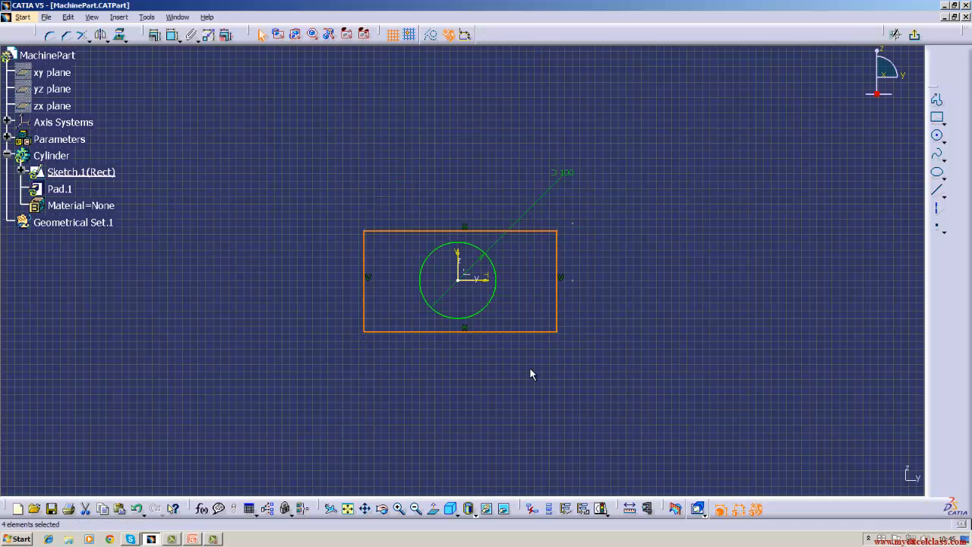
pyautogui.click(529, 367)
# - Dimension the rectangle's width, placing the dimension above its upper edge
pyautogui.click(172, 34)
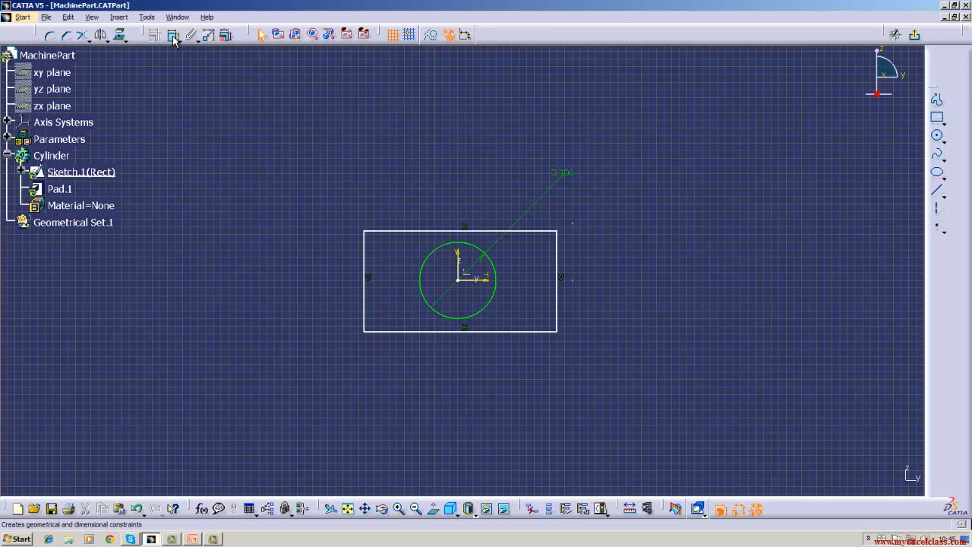
pyautogui.click(488, 231)
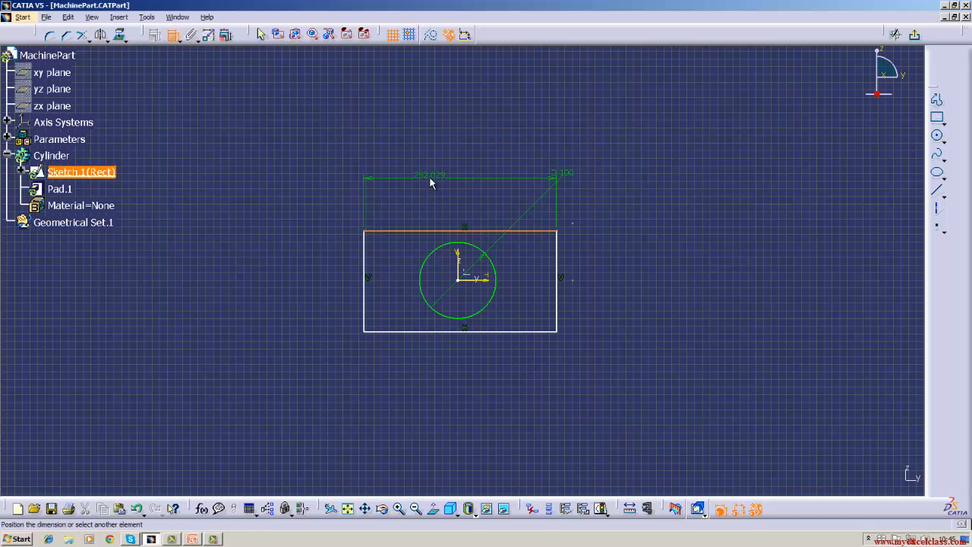
pyautogui.click(429, 176)
# - Delete the circle's diameter dimension and the circle itself from the sketch
pyautogui.rightClick(572, 176)
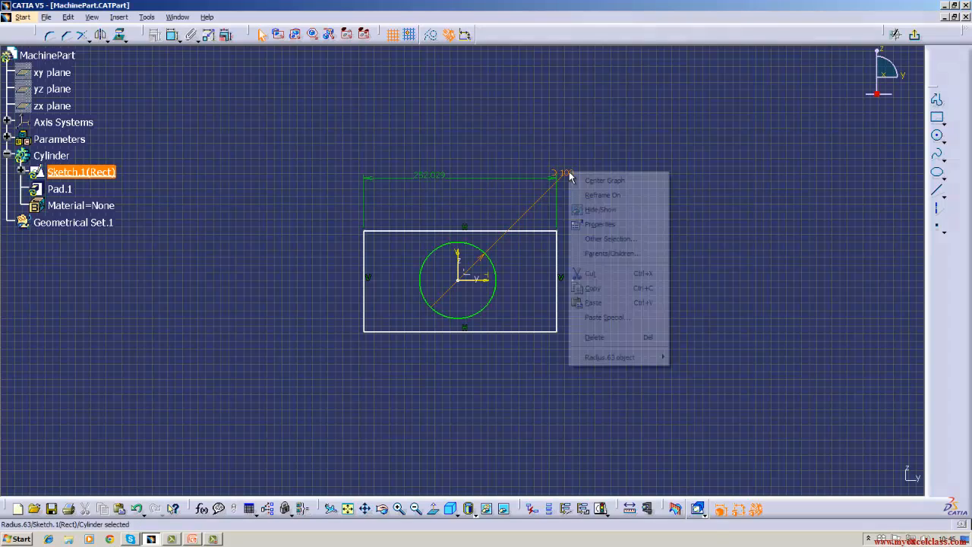
pyautogui.click(615, 344)
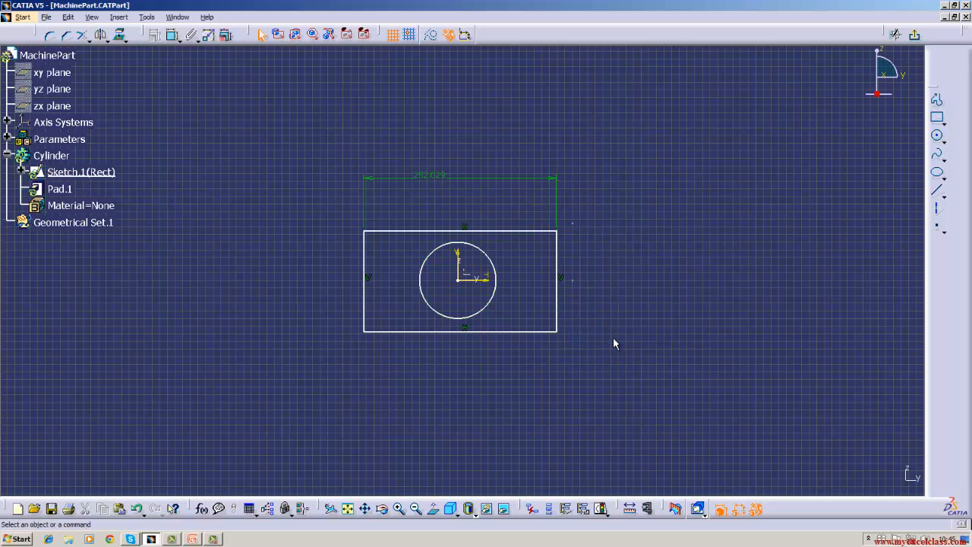
pyautogui.click(496, 298)
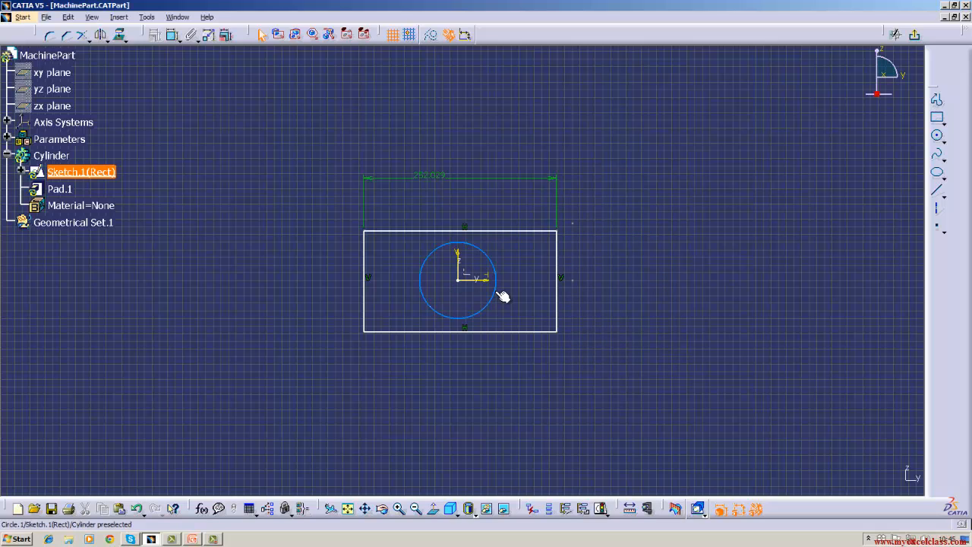
pyautogui.rightClick(496, 298)
pyautogui.click(510, 457)
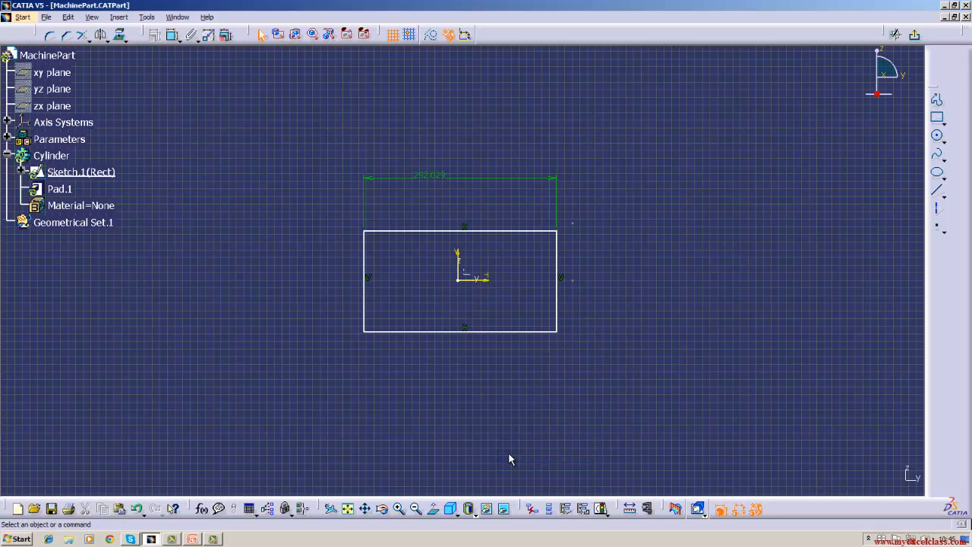
# - Set the rectangle's width to 250 mm
pyautogui.doubleClick(437, 181)
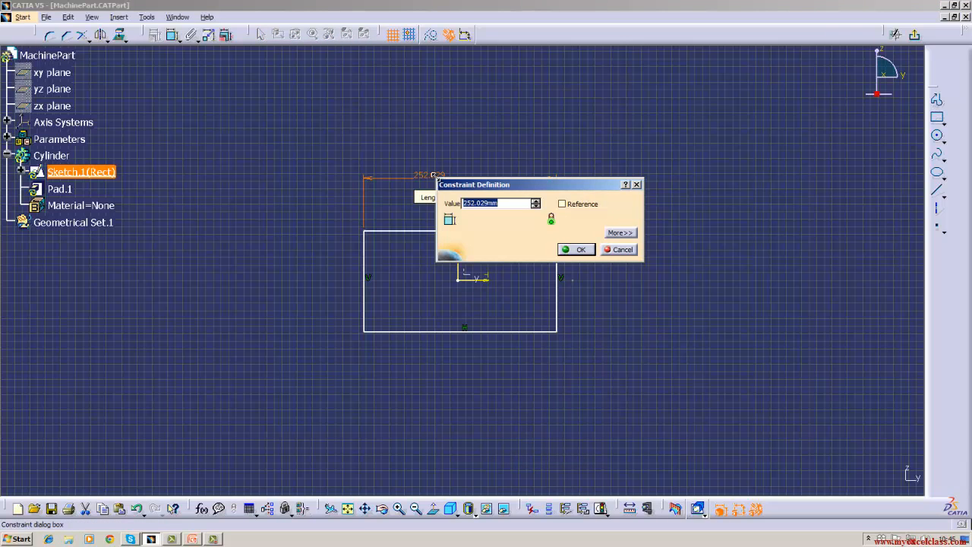
pyautogui.write('250')
pyautogui.press('Return')
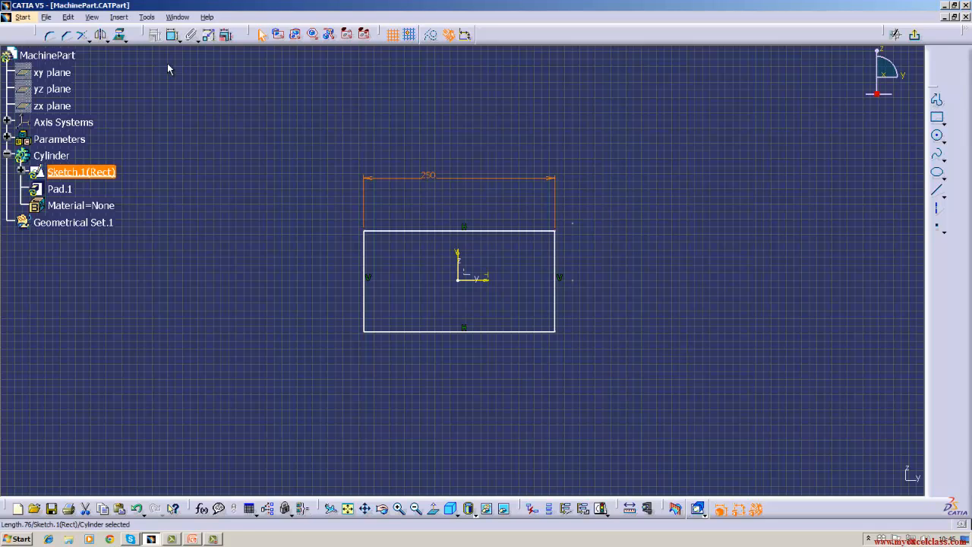
# - Dimension the rectangle's height along its right edge and set it to 125 mm
pyautogui.click(172, 36)
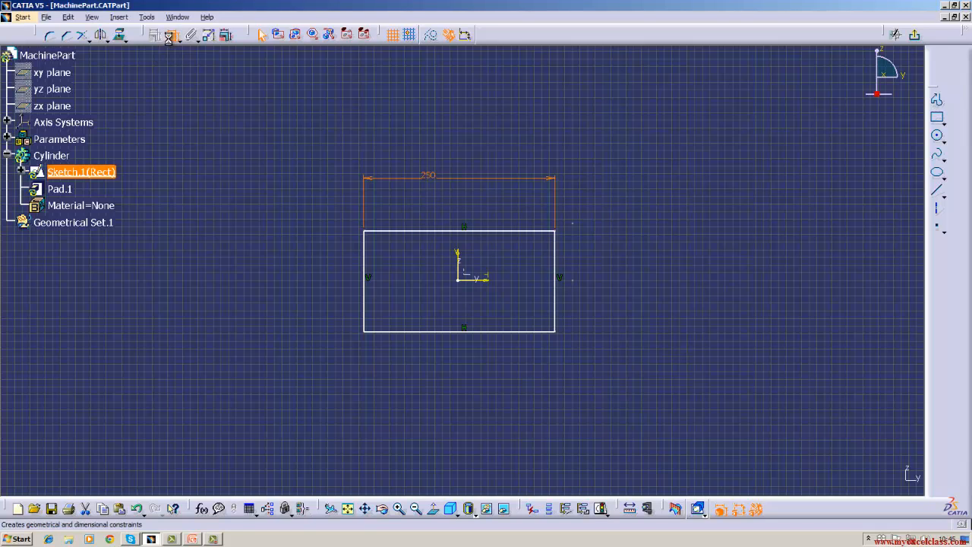
pyautogui.click(560, 267)
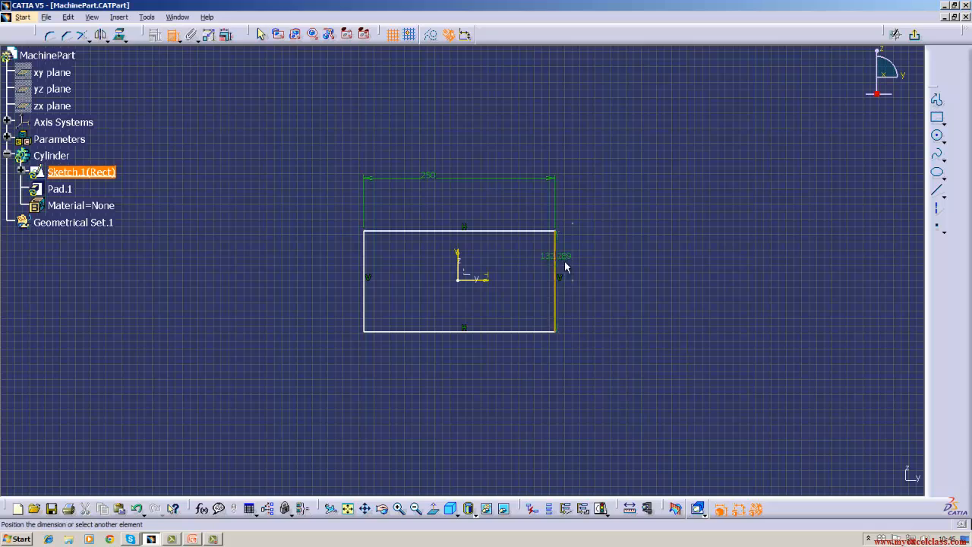
pyautogui.click(597, 279)
pyautogui.doubleClick(598, 277)
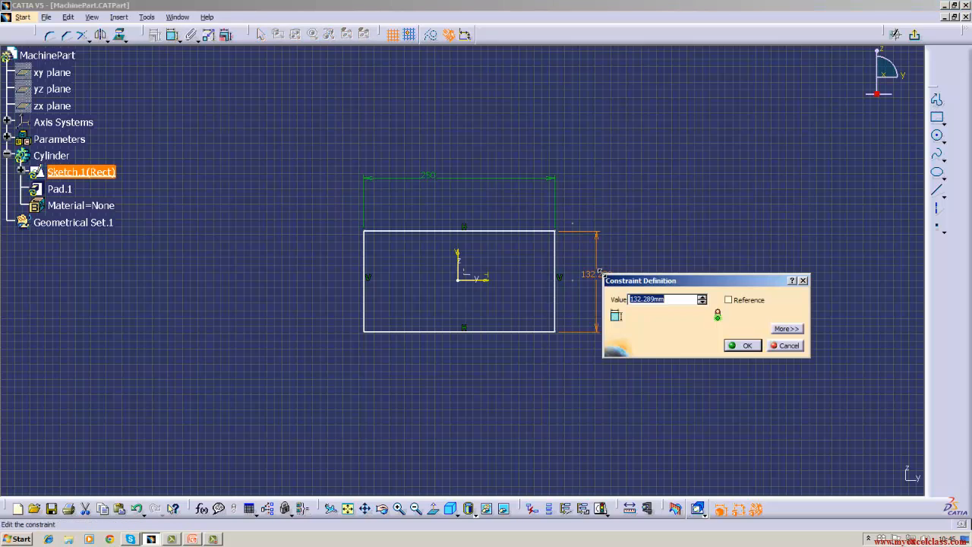
pyautogui.write('125')
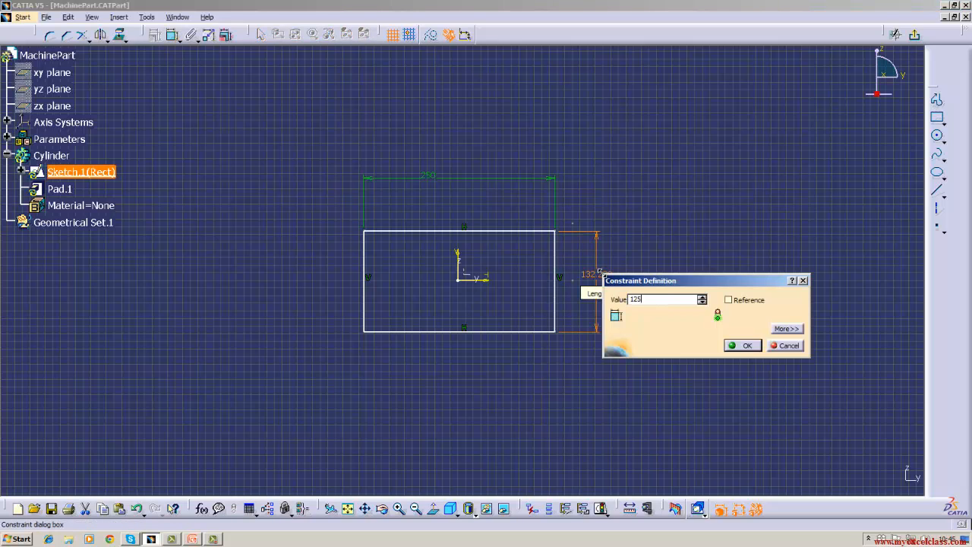
pyautogui.press('Return')
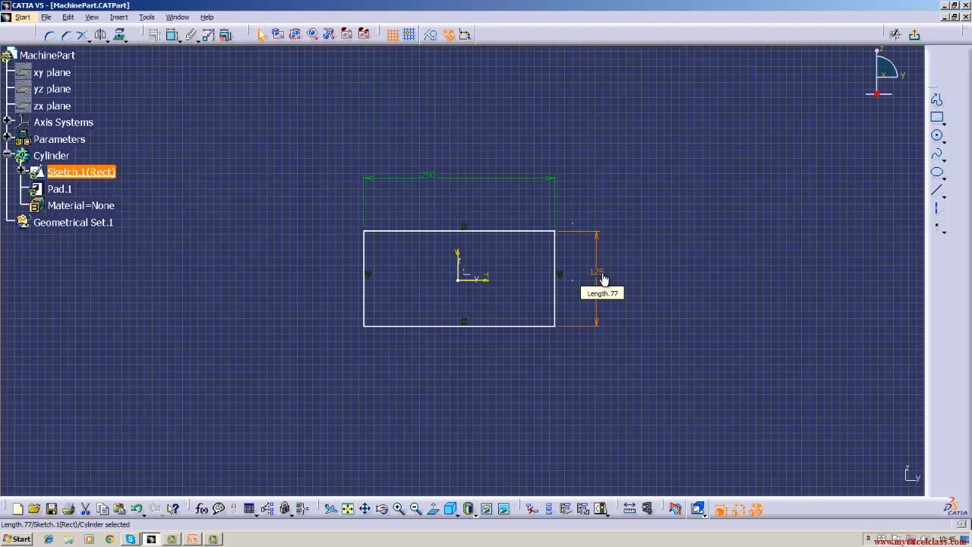
# - Set the rectangle's height to 130 mm
pyautogui.click(169, 253)
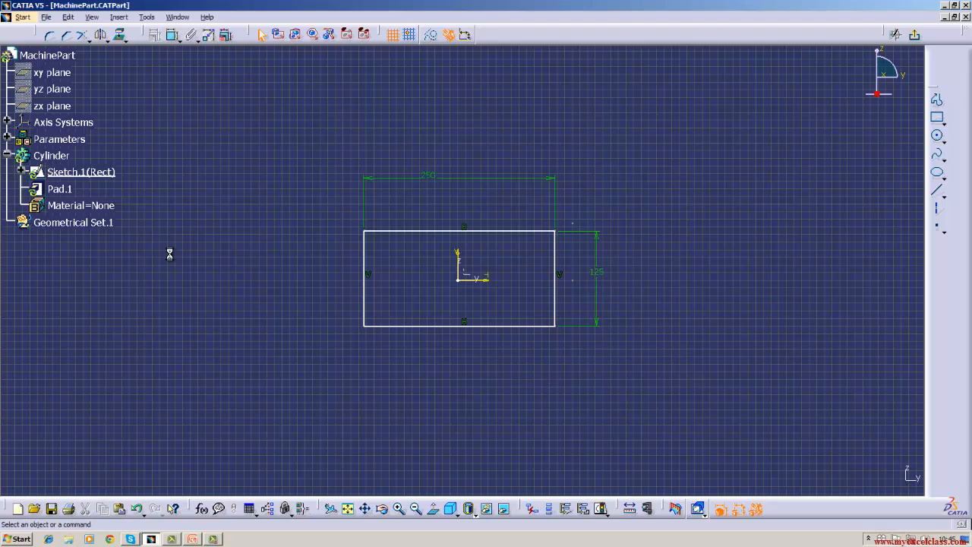
pyautogui.doubleClick(597, 272)
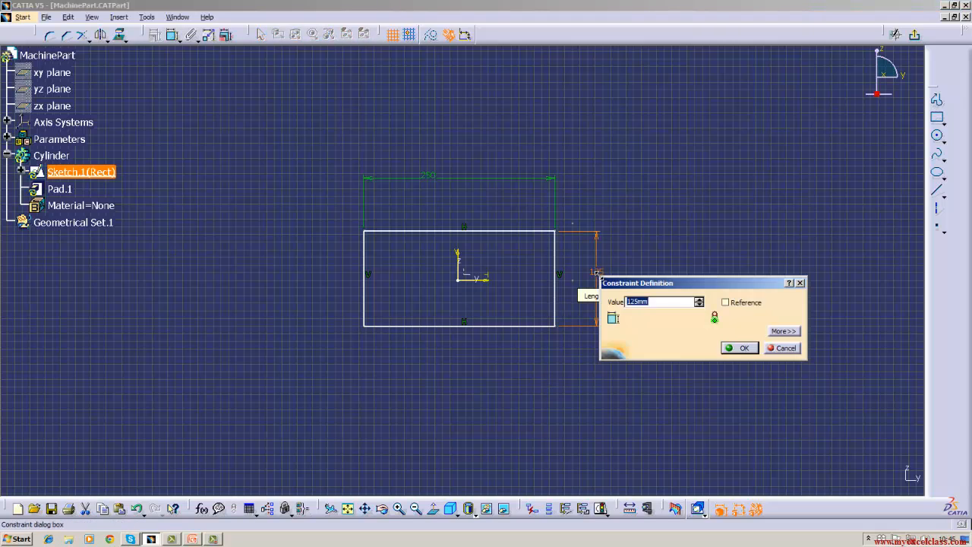
pyautogui.press('BackSpace')
pyautogui.press('Return')
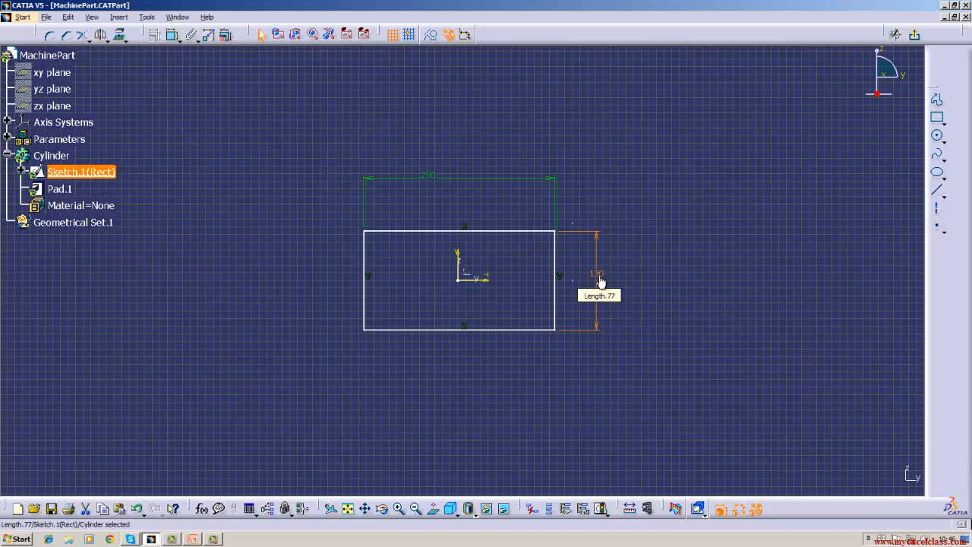
# - Dimension the rectangle's top edge from the horizontal sketch axis and set the offset to 65 mm
pyautogui.click(489, 281)
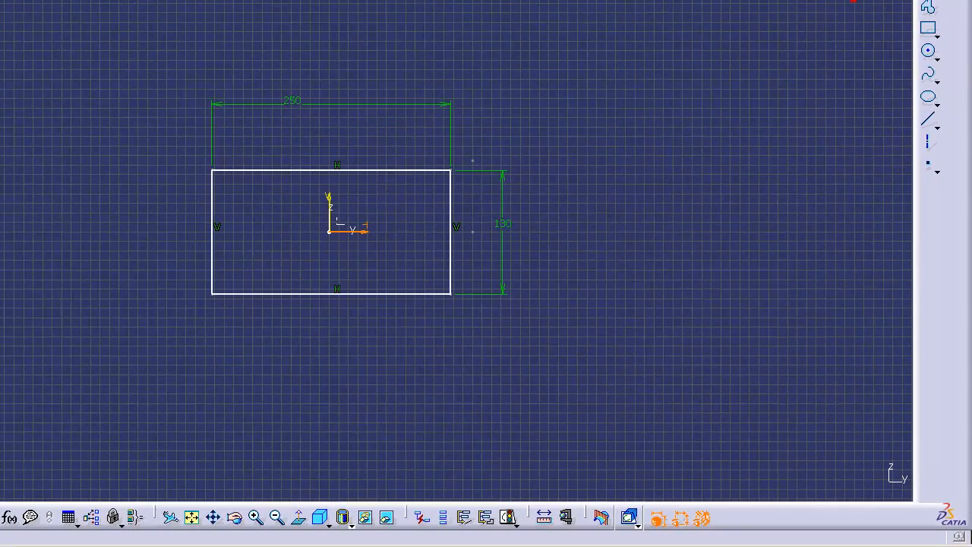
pyautogui.click(309, 202)
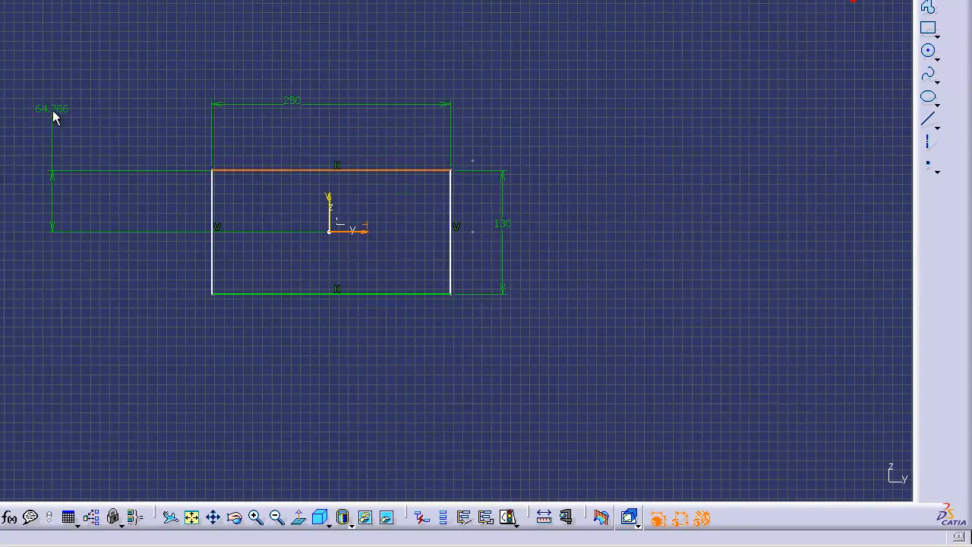
pyautogui.click(55, 116)
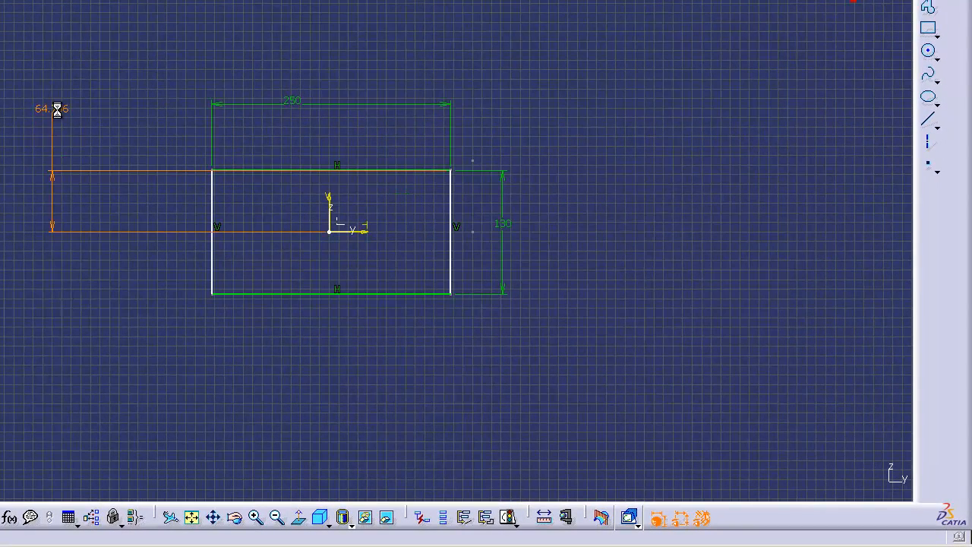
pyautogui.doubleClick(57, 109)
pyautogui.press('BackSpace')
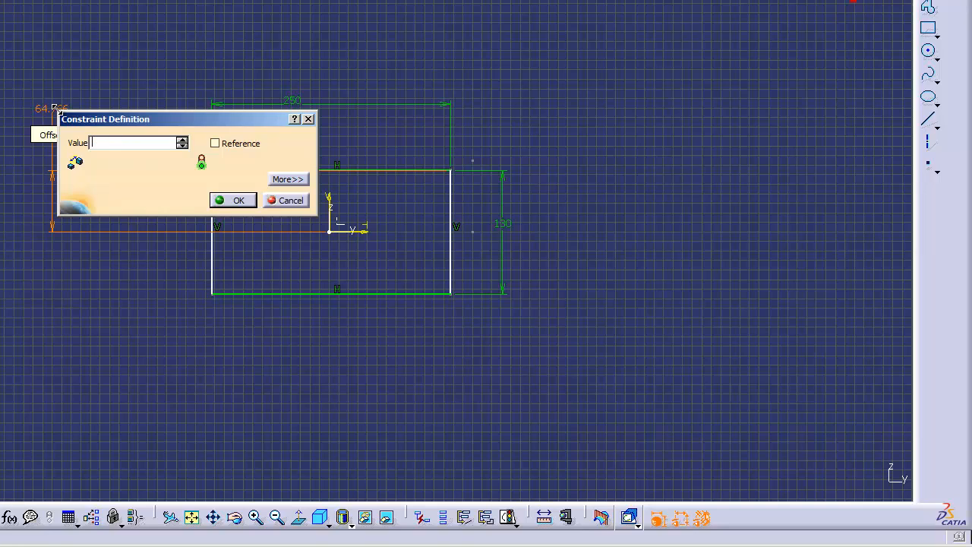
pyautogui.press('Return')
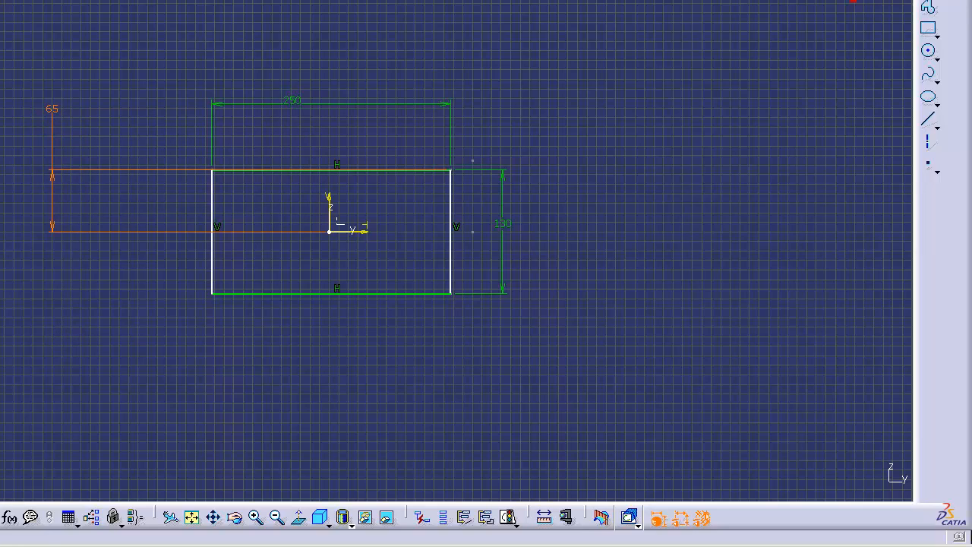
# - Constrain the rectangle's left edge 125 mm from the vertical sketch axis, and update the part from the edited sketch
pyautogui.click(329, 201)
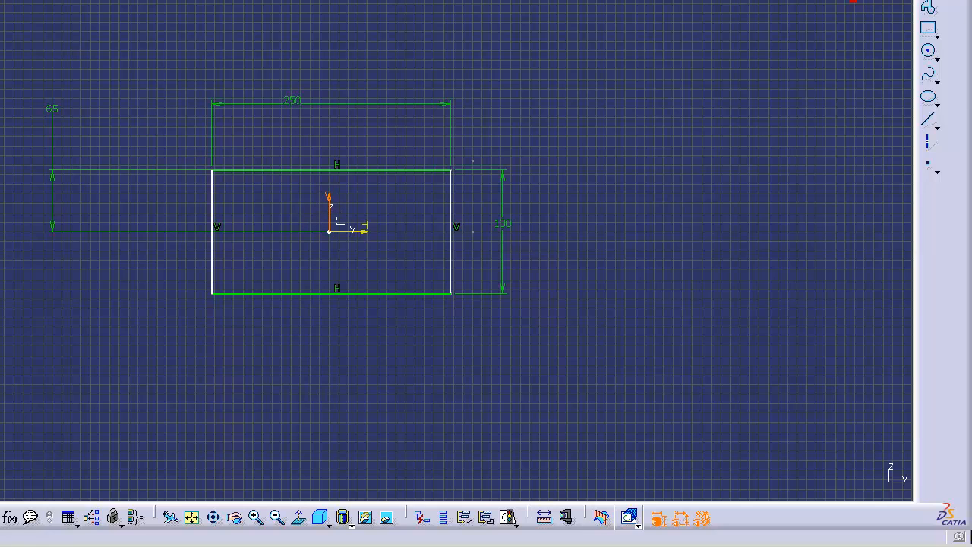
pyautogui.click(213, 189)
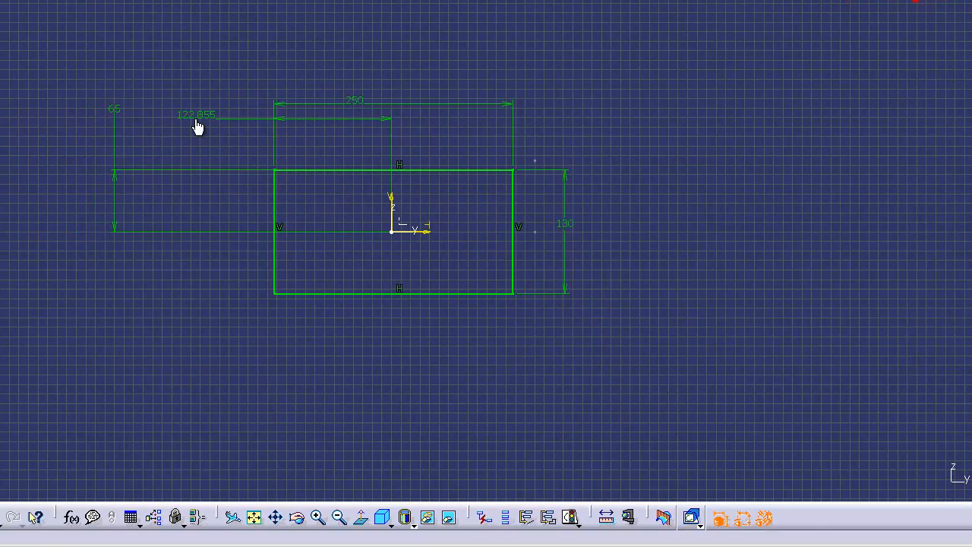
pyautogui.click(136, 121)
pyautogui.doubleClick(138, 116)
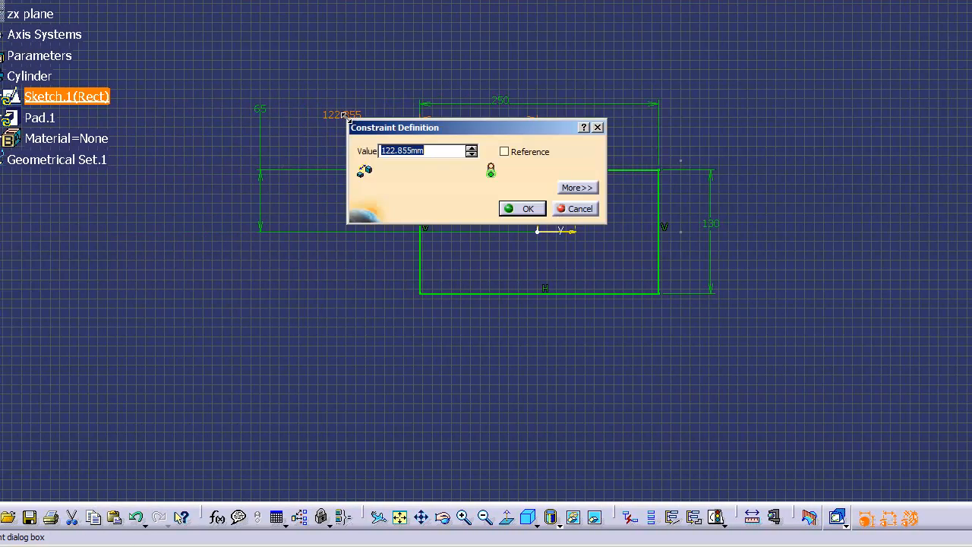
pyautogui.write('12')
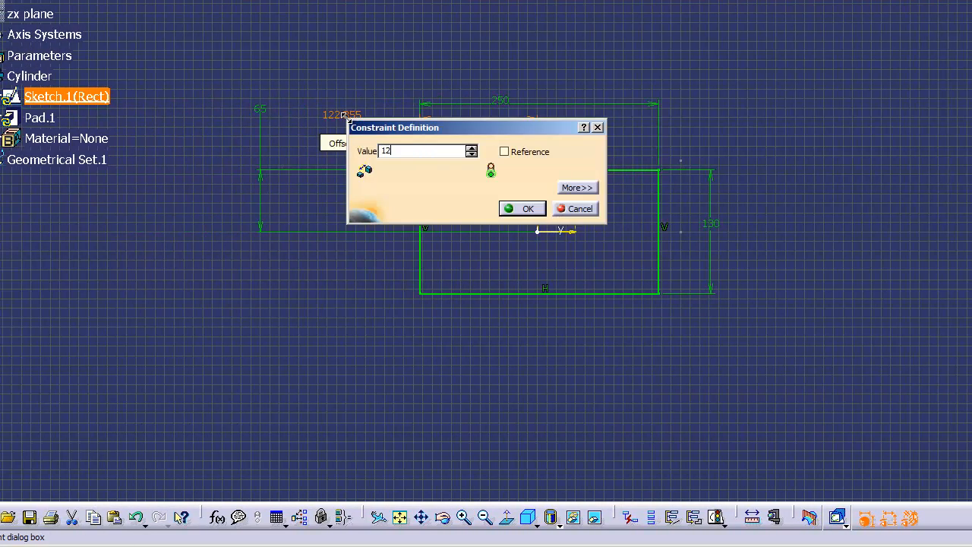
pyautogui.write('5mm')
pyautogui.press('Return')
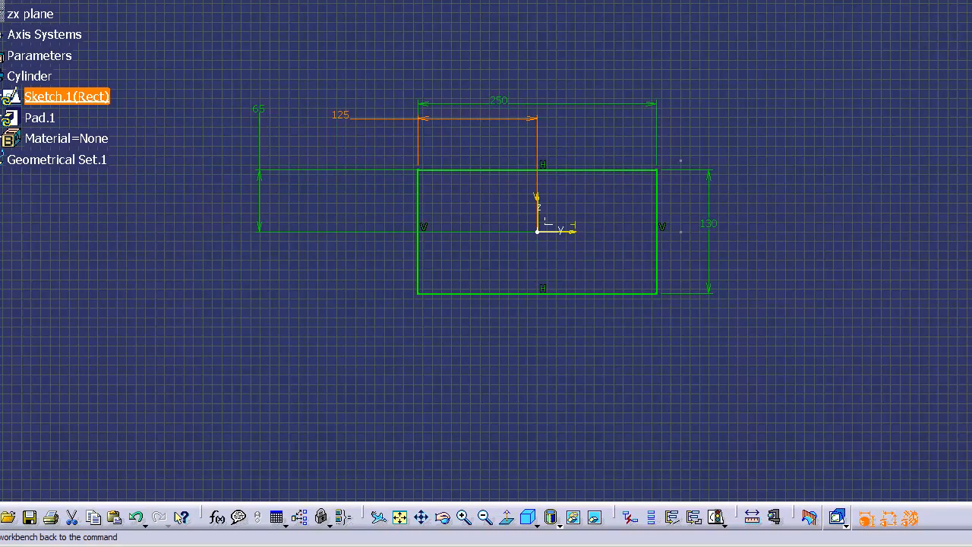
pyautogui.click(837, 518)
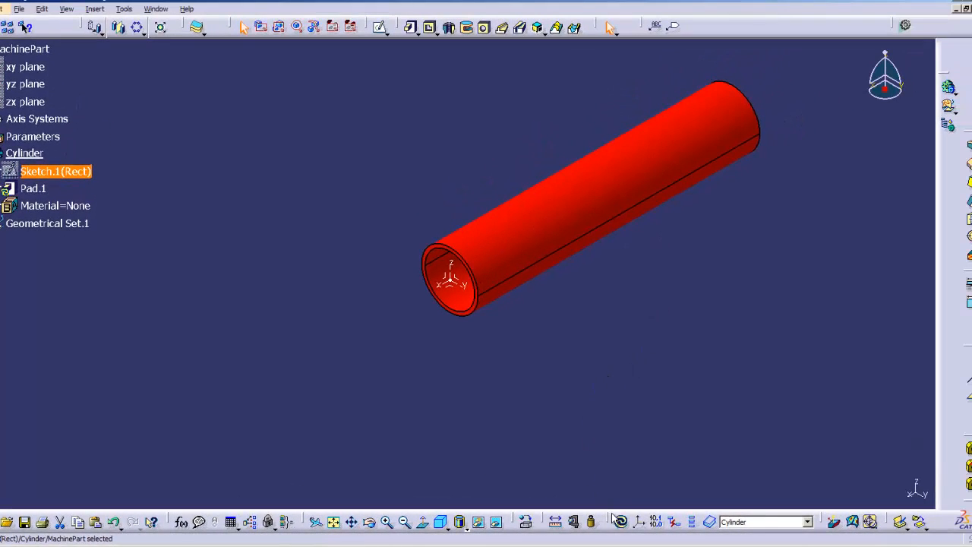
pyautogui.click(621, 524)
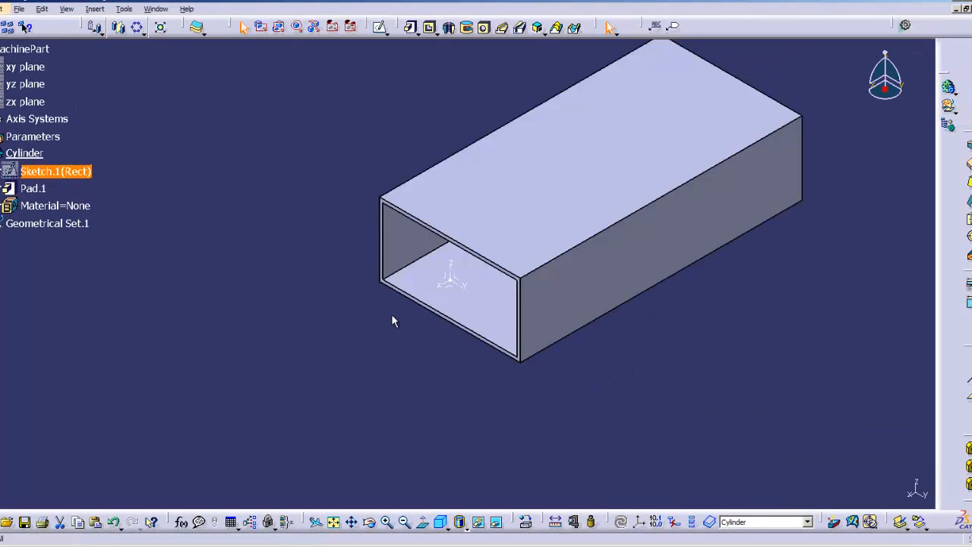
# - Redefine Pad.1 as a solid plate by disabling the Thick option and setting its length to 10 mm
pyautogui.click(44, 191)
pyautogui.rightClick(41, 192)
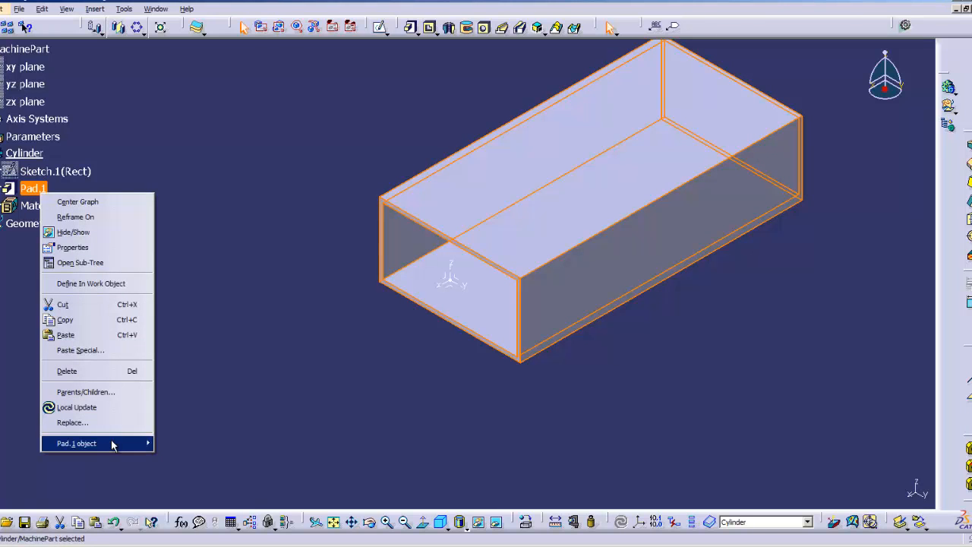
pyautogui.moveTo(150, 446)
pyautogui.click(210, 447)
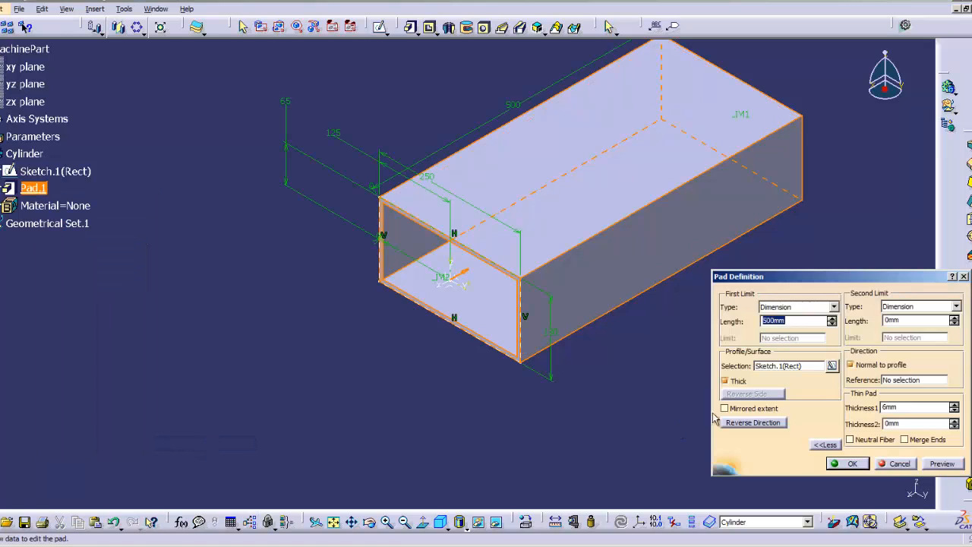
pyautogui.click(729, 381)
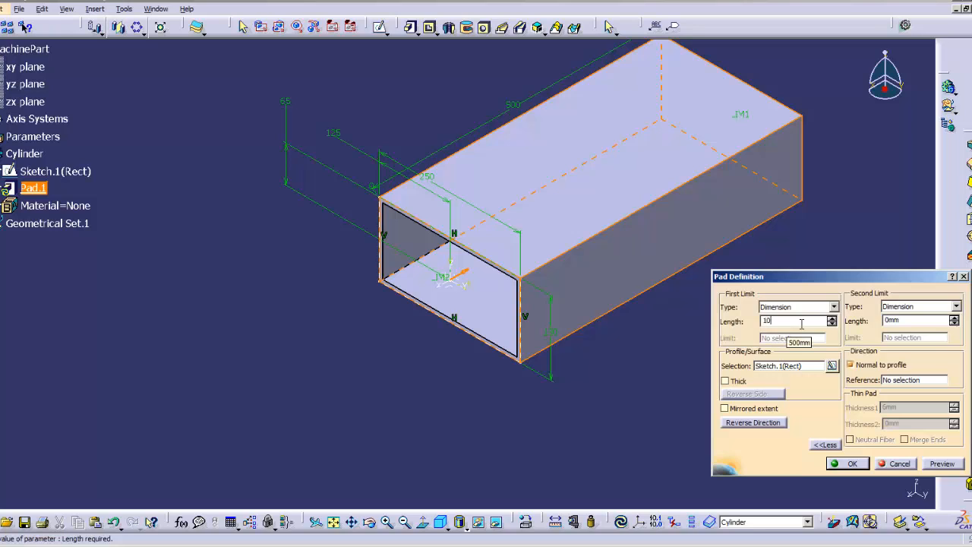
pyautogui.click(801, 323)
pyautogui.write('10')
pyautogui.press('Return')
pyautogui.click(801, 322)
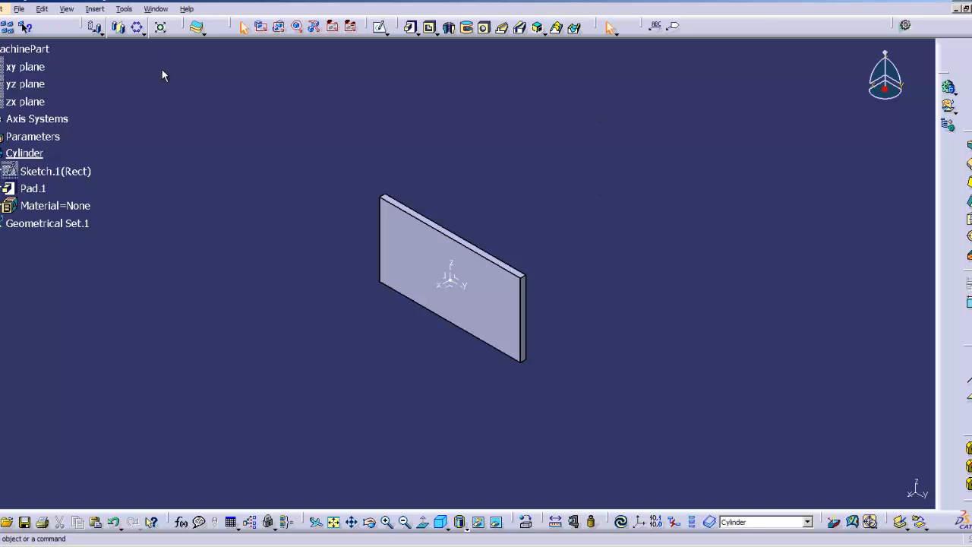
# - Create a sketch on the yz plane and draw a circle about 10 mm in diameter near the plate's upper-left corner
pyautogui.click(42, 85)
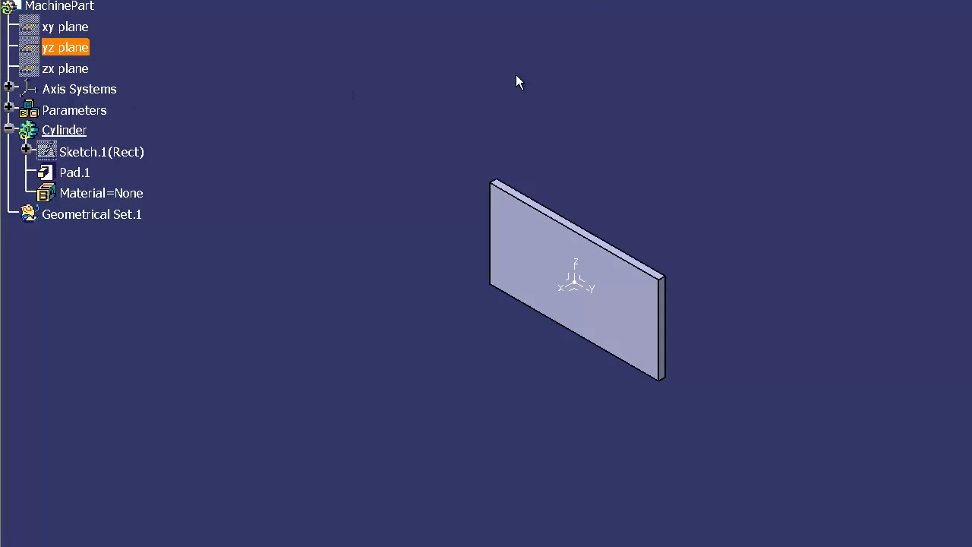
pyautogui.click(510, 9)
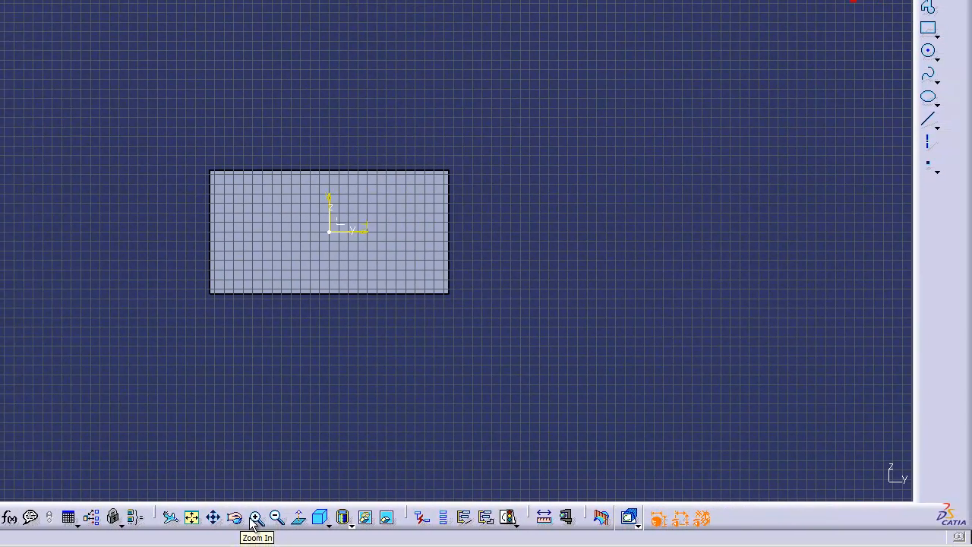
pyautogui.click(253, 517)
pyautogui.click(252, 518)
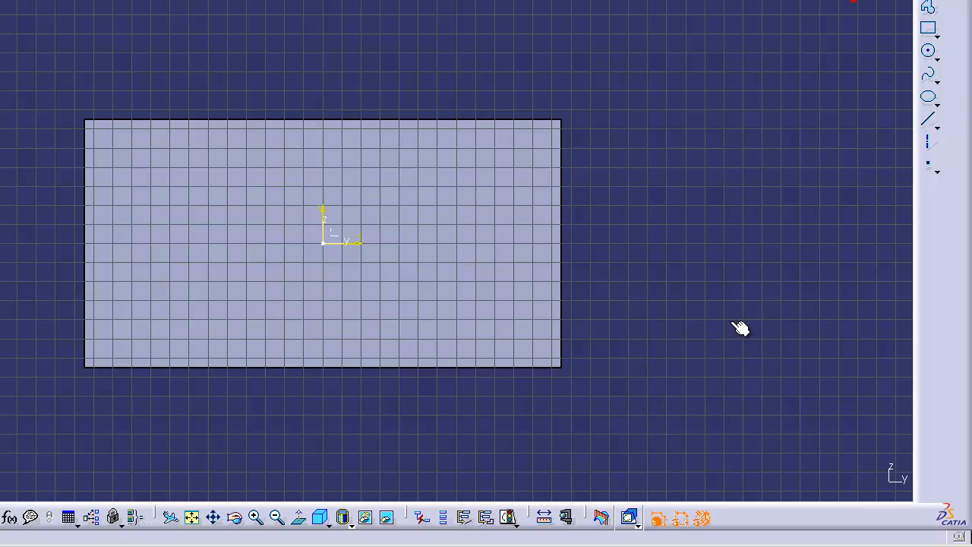
pyautogui.click(928, 52)
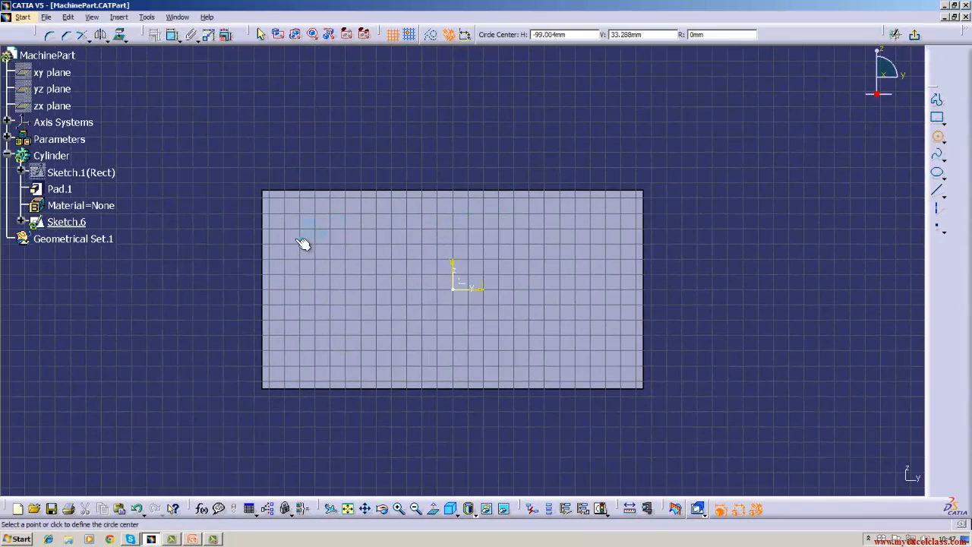
pyautogui.click(301, 213)
pyautogui.click(302, 220)
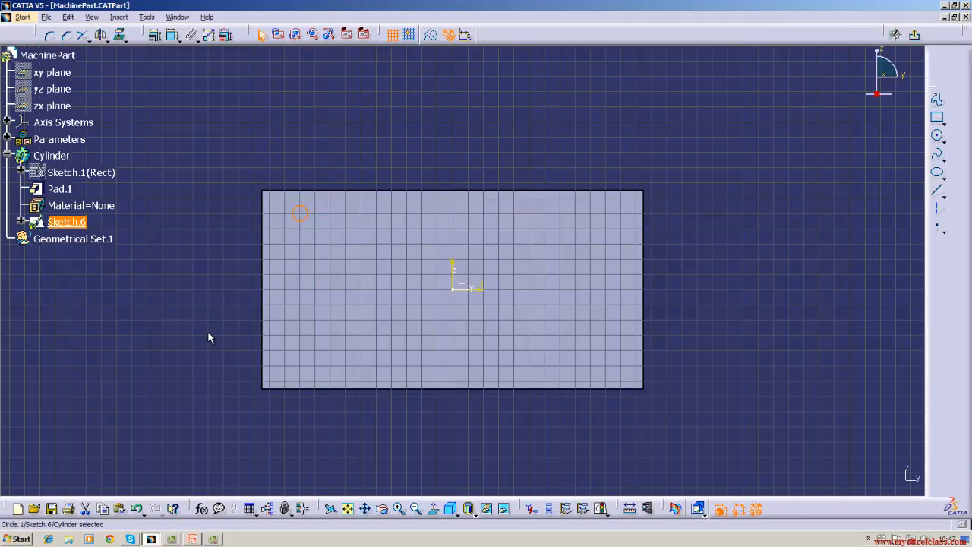
# - Dimension the circle's diameter and set it to 6 mm
pyautogui.click(172, 34)
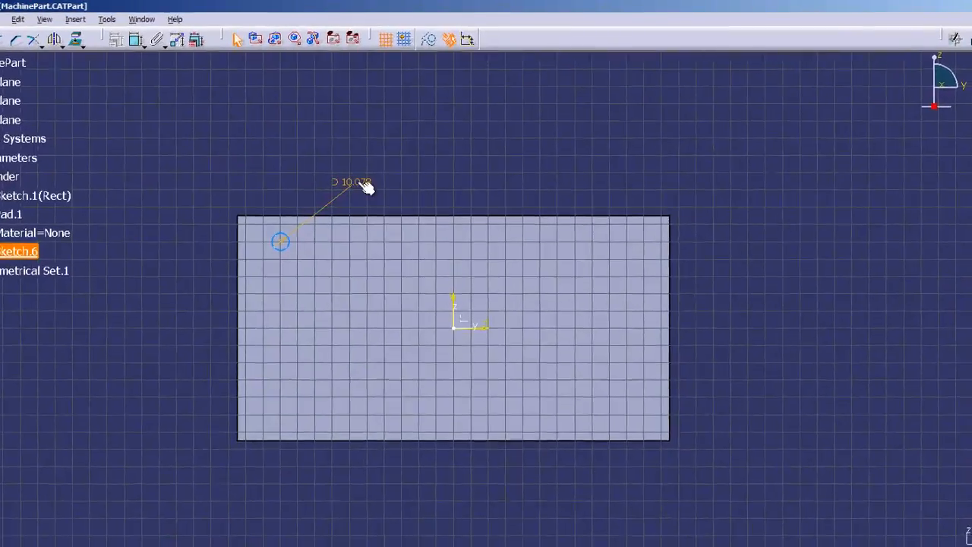
pyautogui.doubleClick(366, 162)
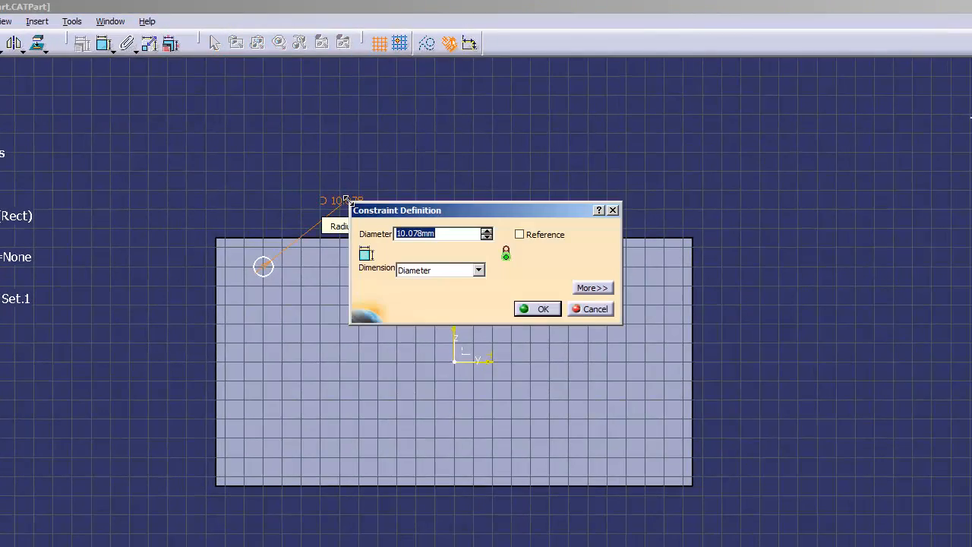
pyautogui.press('BackSpace')
pyautogui.write('6')
pyautogui.press('Return')
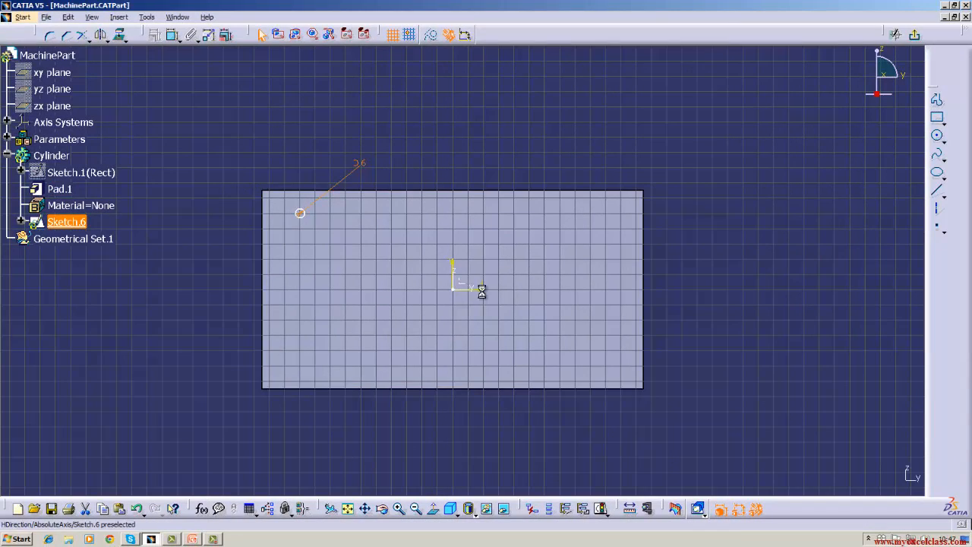
# - Dimension the circle centre's offset from the horizontal sketch axis and set it to 50 mm
pyautogui.click(173, 35)
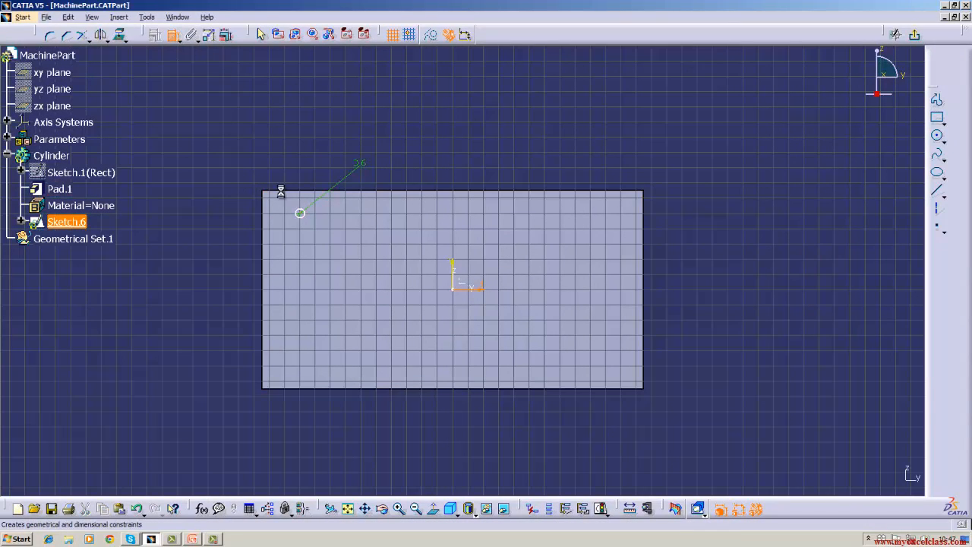
pyautogui.click(303, 217)
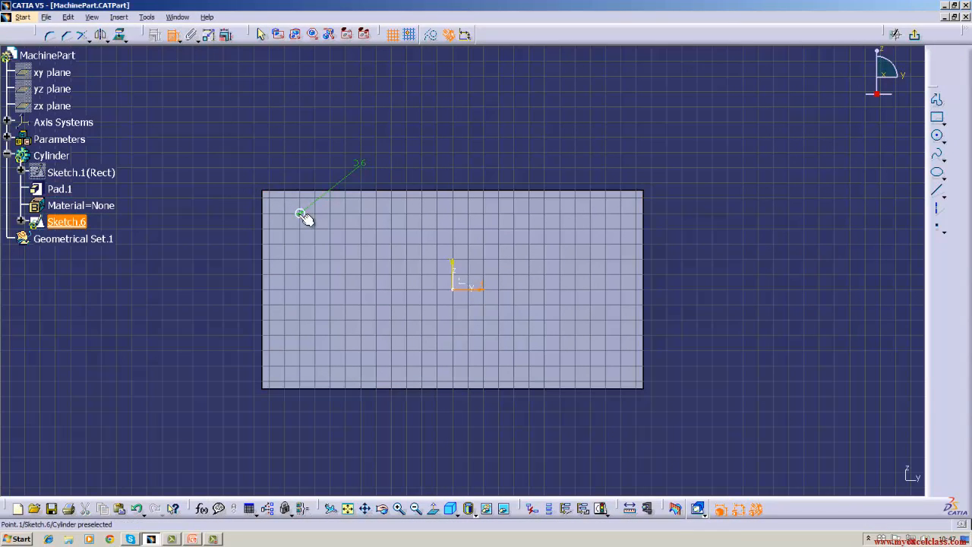
pyautogui.click(370, 135)
pyautogui.doubleClick(376, 128)
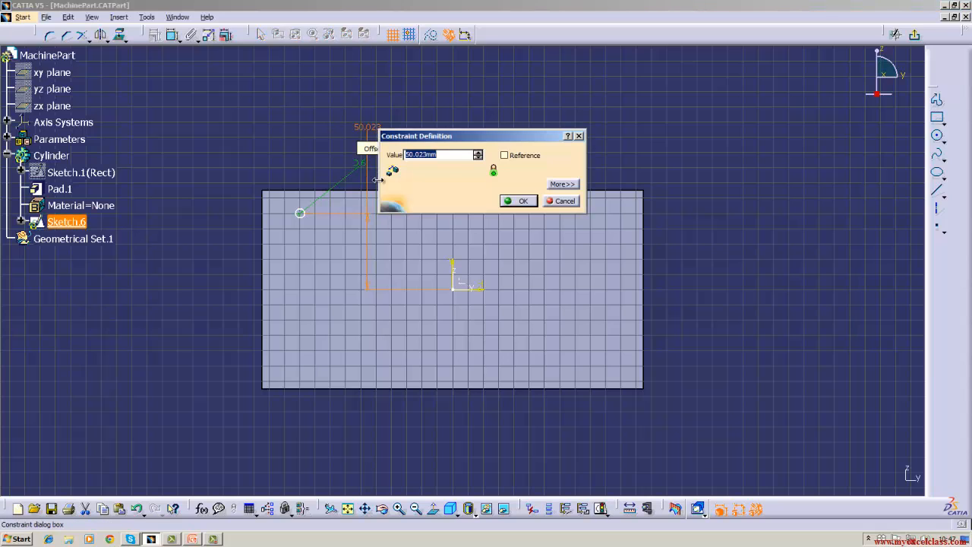
pyautogui.press('BackSpace')
pyautogui.press('Return')
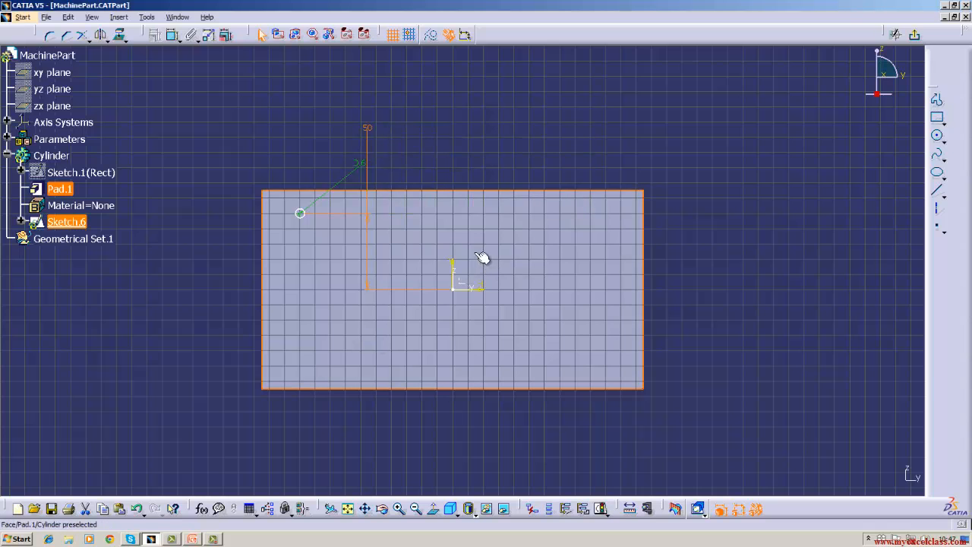
# - Dimension the circle centre's offset from the vertical sketch axis and set it to 100 mm
pyautogui.click(454, 266)
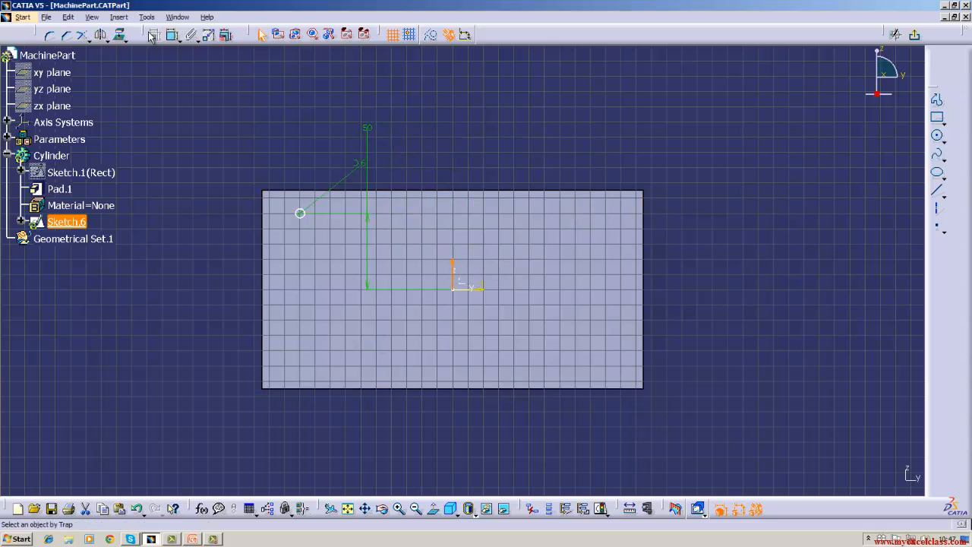
pyautogui.click(174, 40)
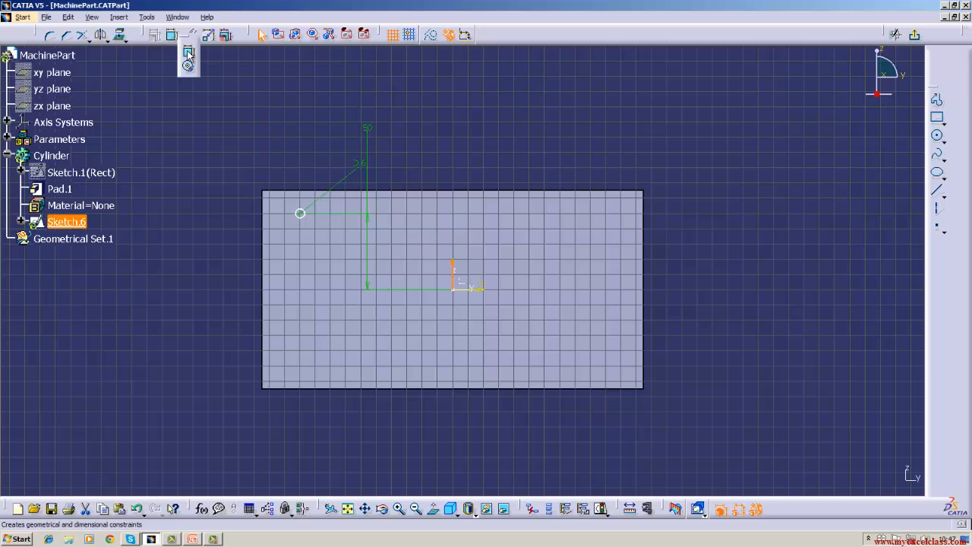
pyautogui.click(187, 50)
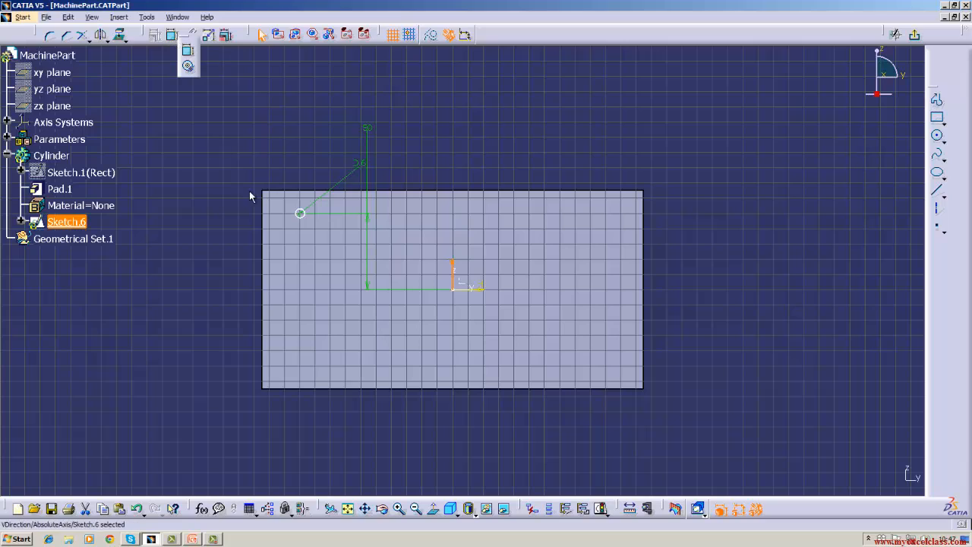
pyautogui.click(301, 213)
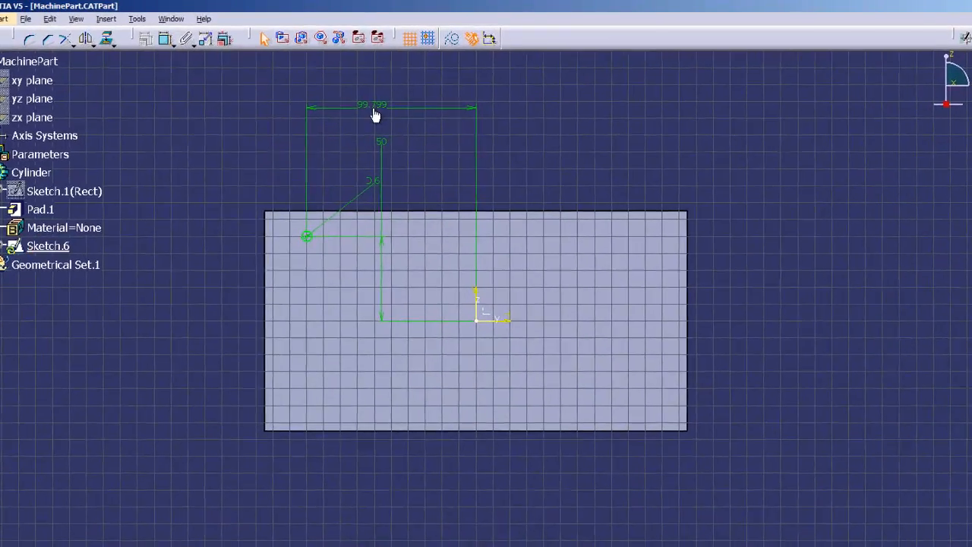
pyautogui.click(358, 96)
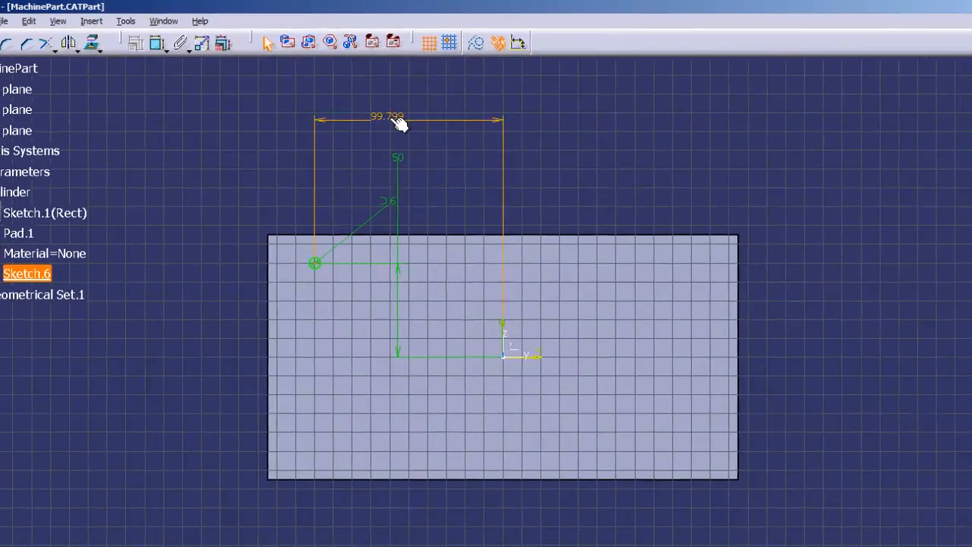
pyautogui.doubleClick(360, 94)
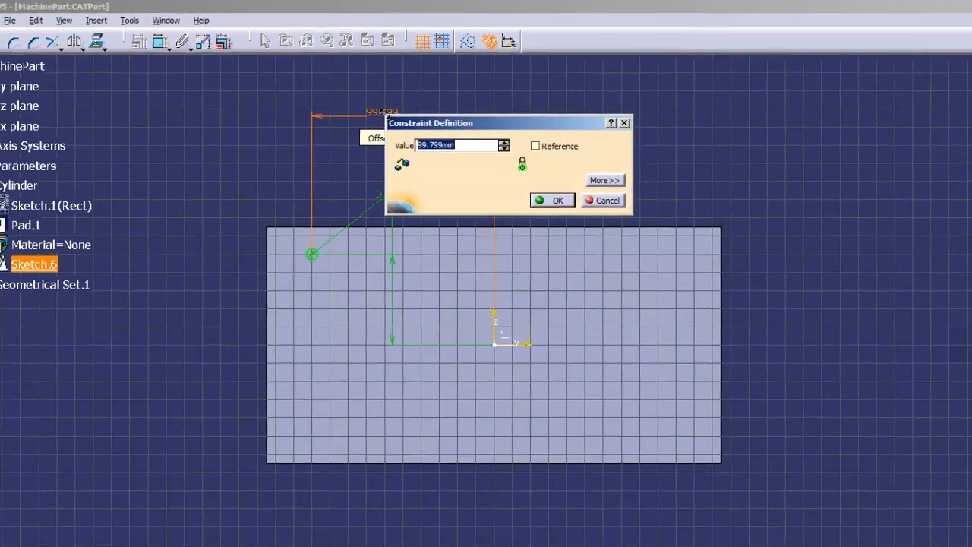
pyautogui.write('10')
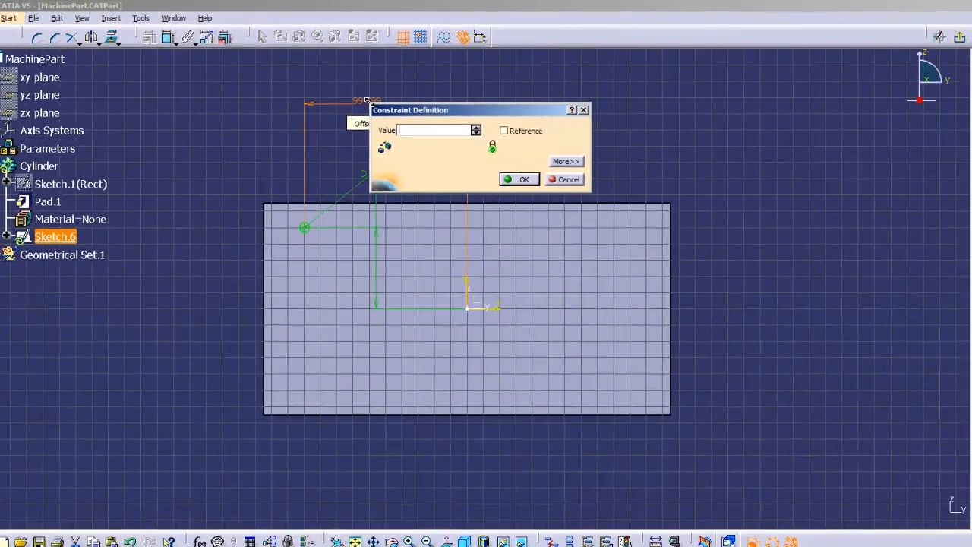
pyautogui.write('0')
pyautogui.press('Return')
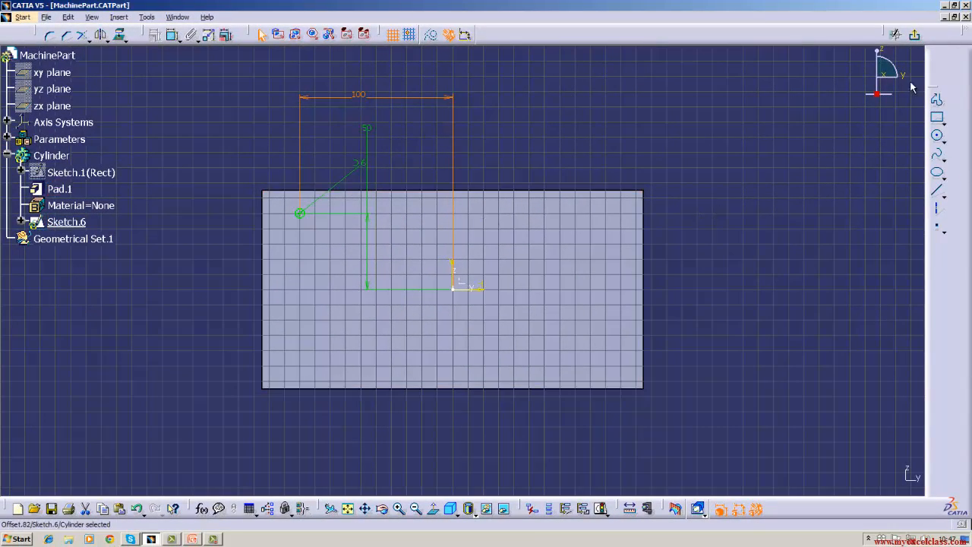
# - Exit the sketch and cut the circle through the plate as a 10 mm deep pocket
pyautogui.click(915, 35)
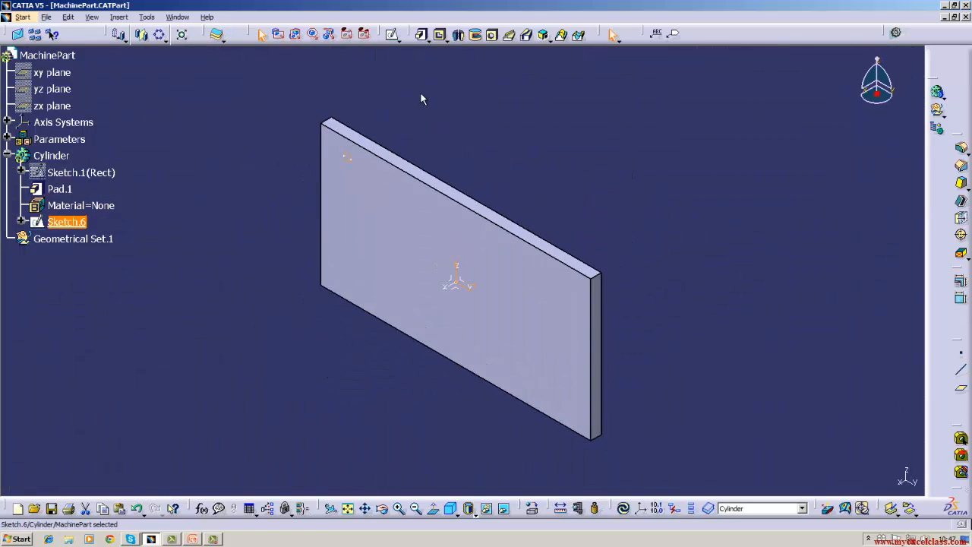
pyautogui.click(439, 34)
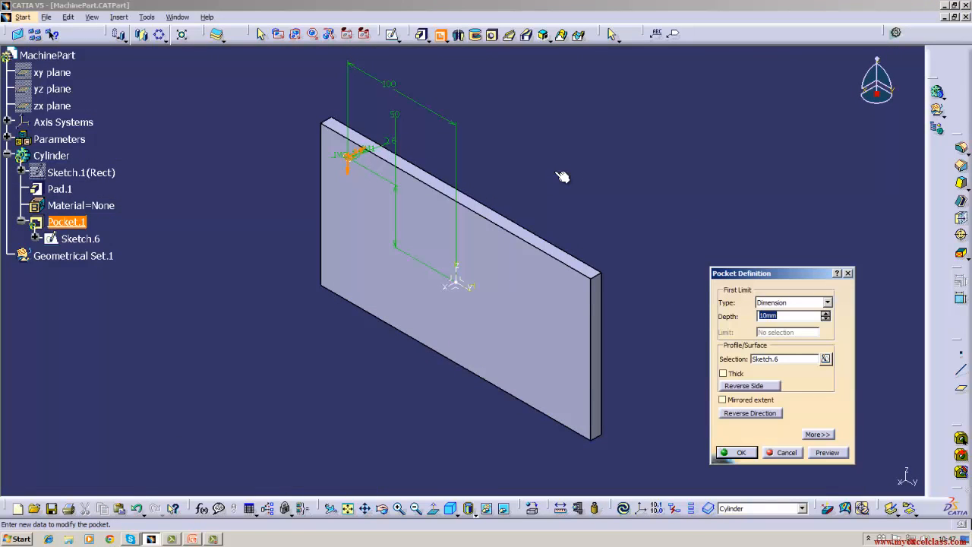
pyautogui.click(725, 455)
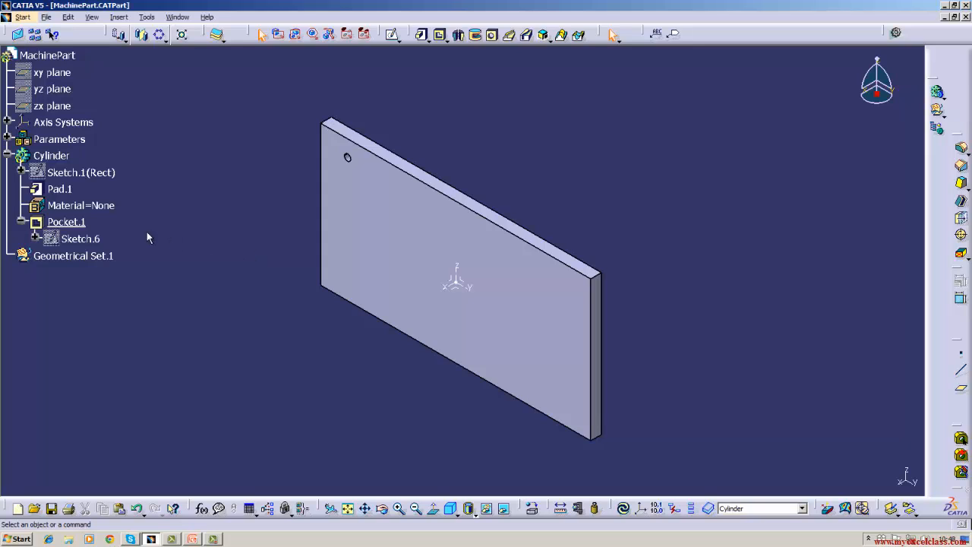
# - Start a rectangular pattern of Pocket.1 with 5 instances at 60 mm spacing in the first direction
pyautogui.click(70, 222)
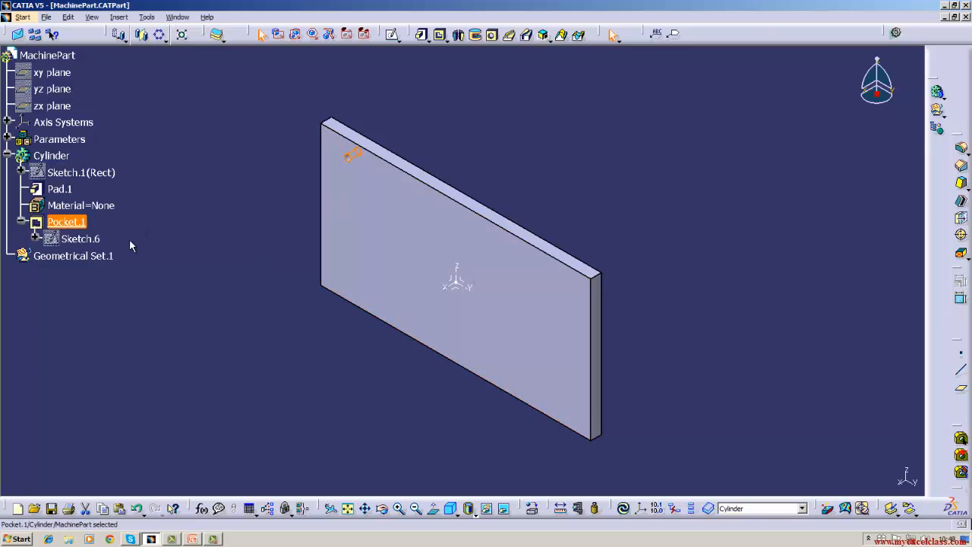
pyautogui.click(121, 16)
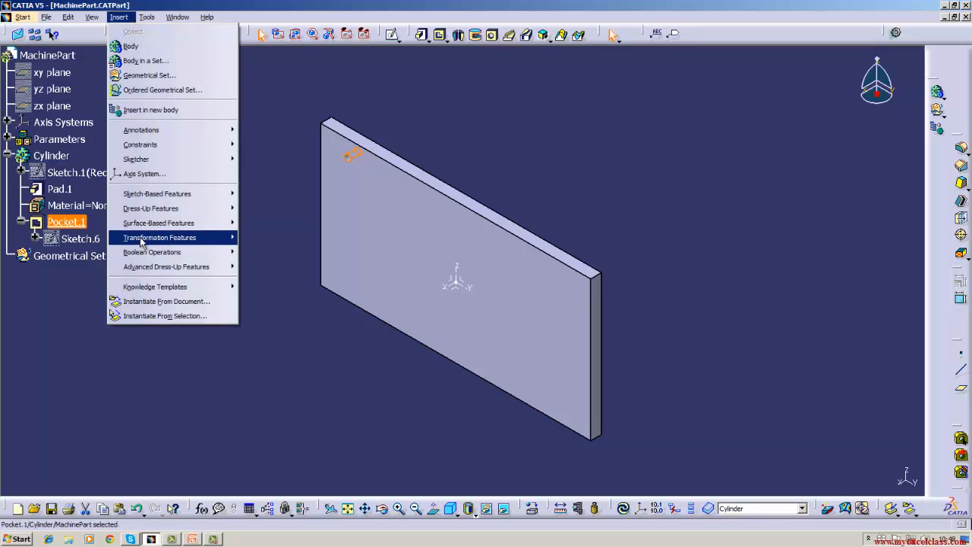
pyautogui.moveTo(141, 241)
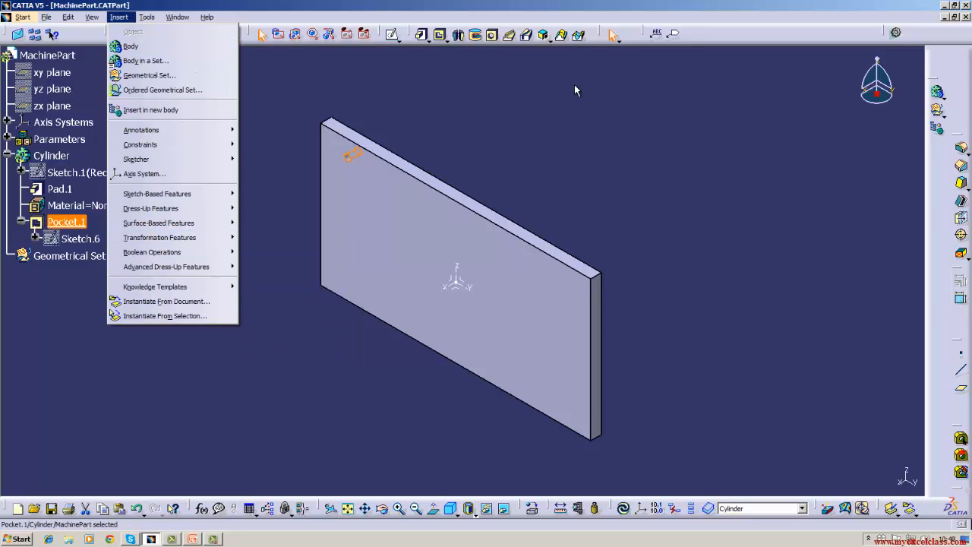
pyautogui.click(524, 76)
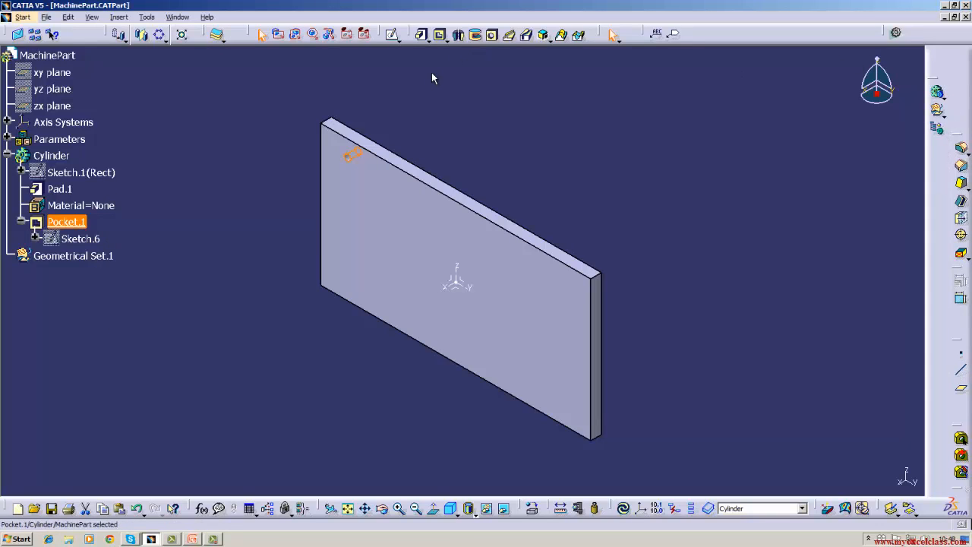
pyautogui.click(165, 41)
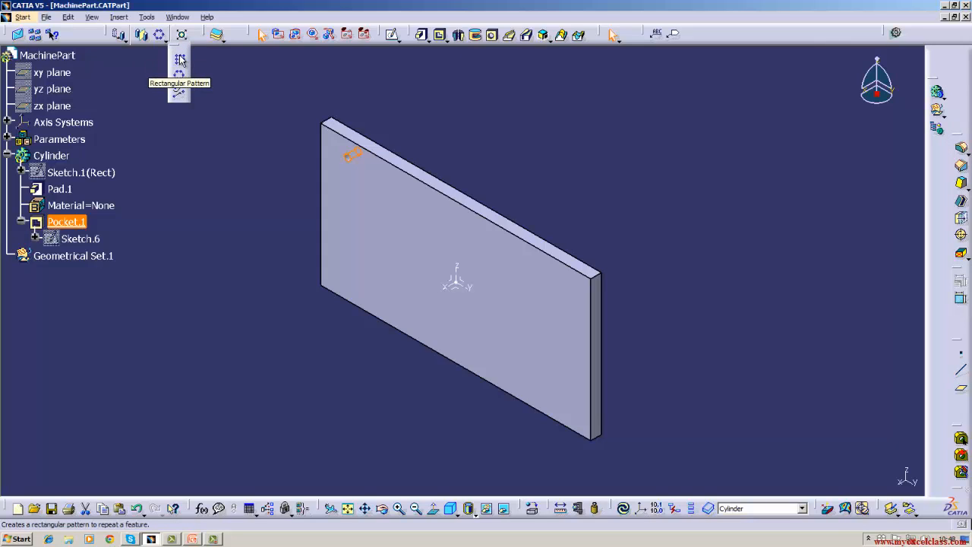
pyautogui.click(180, 60)
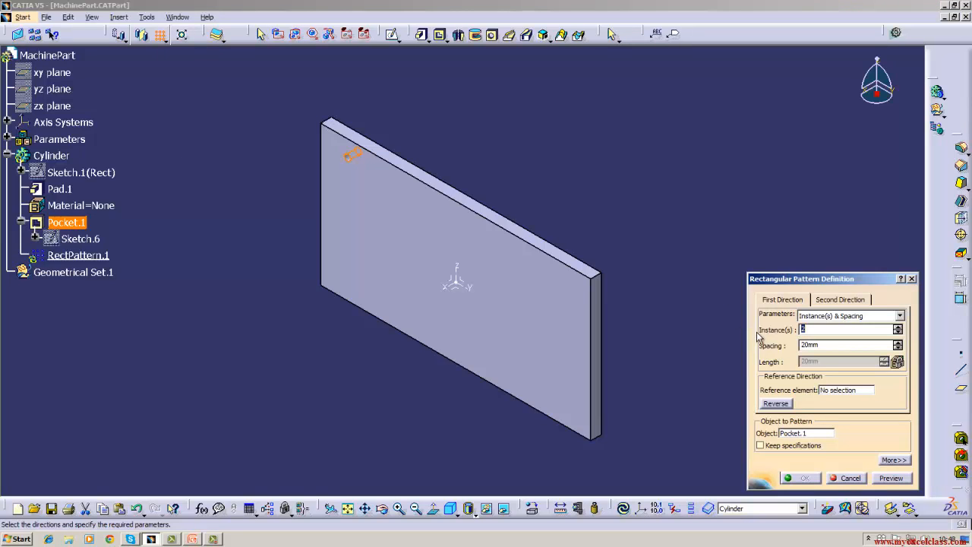
pyautogui.click(831, 346)
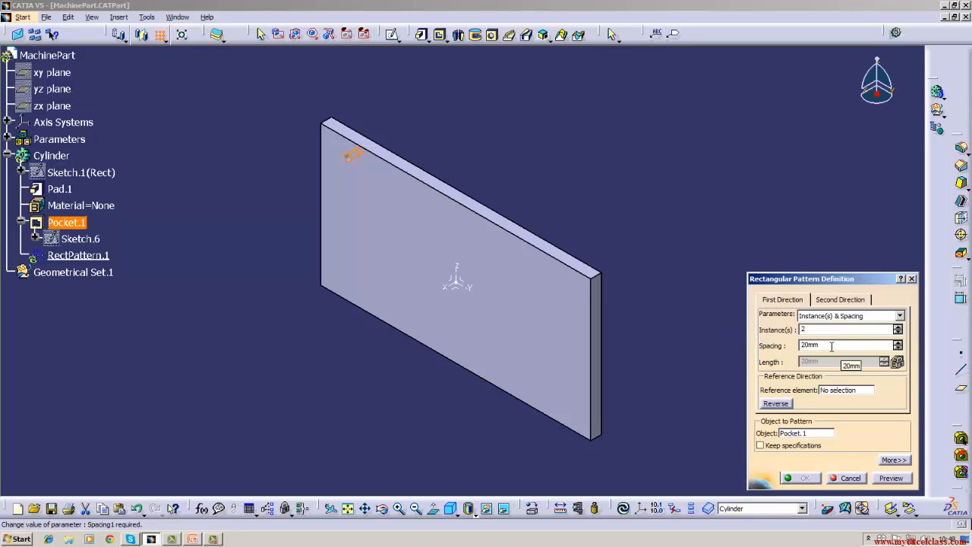
pyautogui.press('BackSpace')
pyautogui.press('BackSpace')
pyautogui.press('BackSpace')
pyautogui.press('BackSpace')
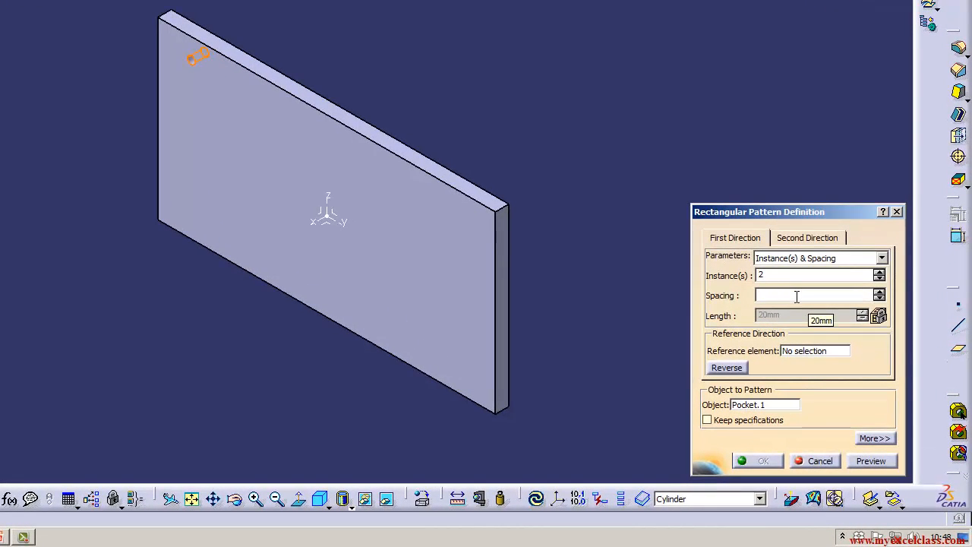
pyautogui.write('60')
pyautogui.click(790, 277)
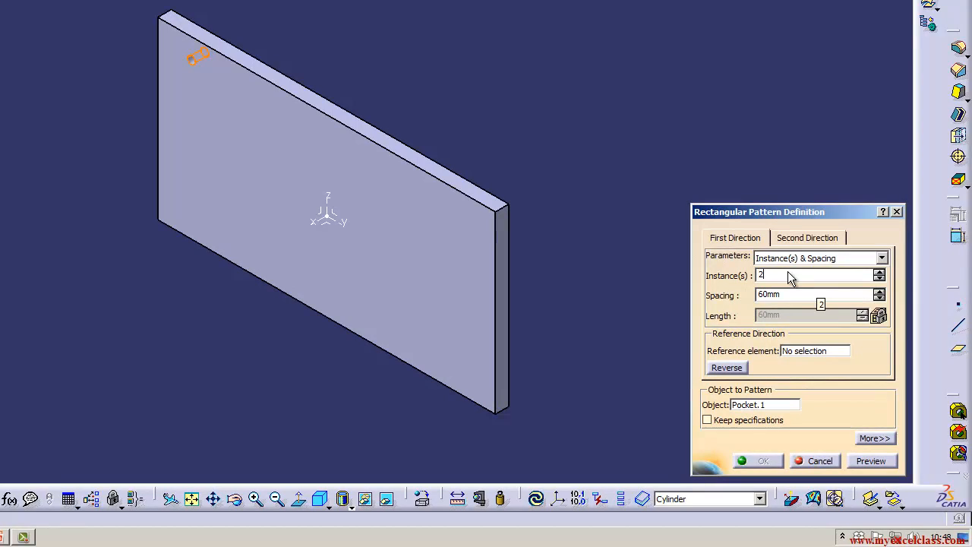
pyautogui.press('BackSpace')
# - Use the plate's long upper edge as the first direction reference and reverse it so the holes run across the plate
pyautogui.click(788, 350)
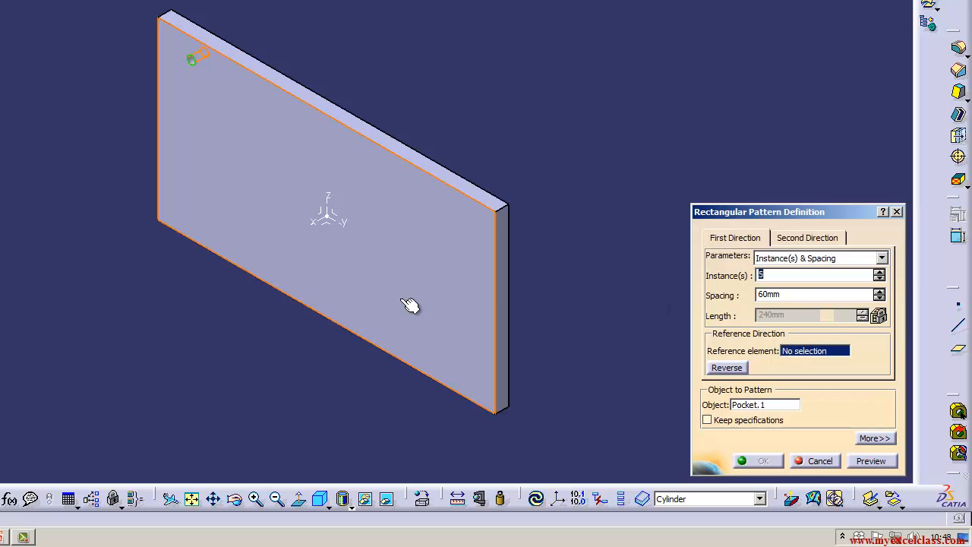
pyautogui.click(363, 117)
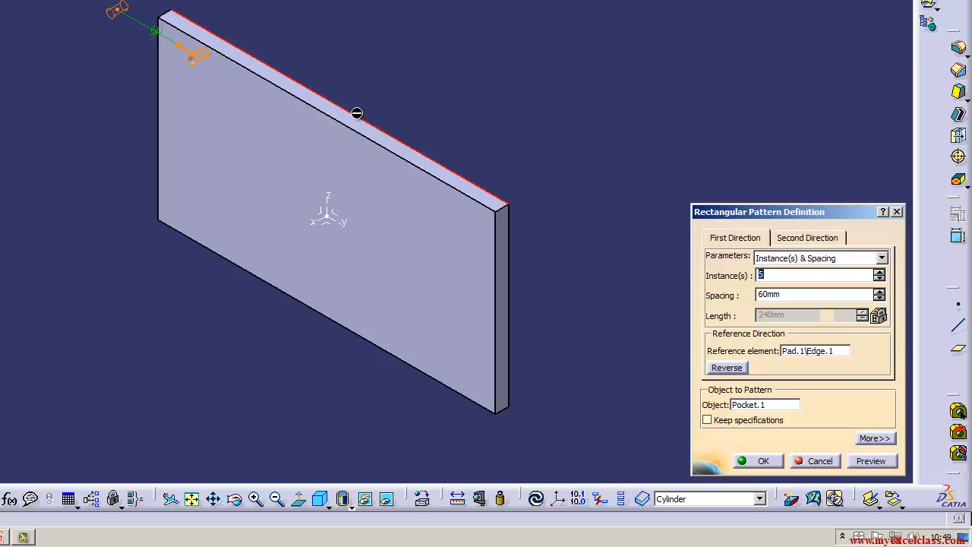
pyautogui.click(727, 368)
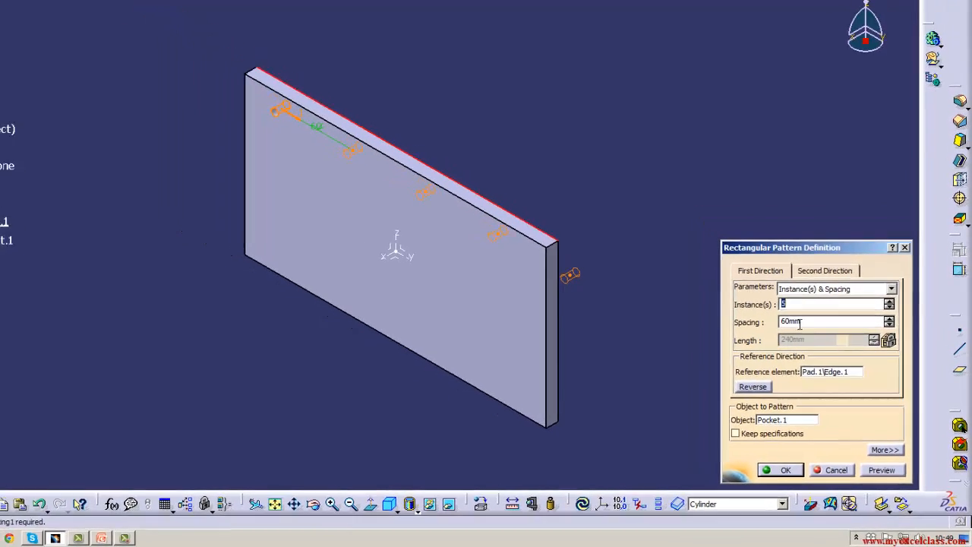
# - Set the first direction to 6 instances with 40 mm spacing and create the hole pattern in the updated part
pyautogui.click(801, 322)
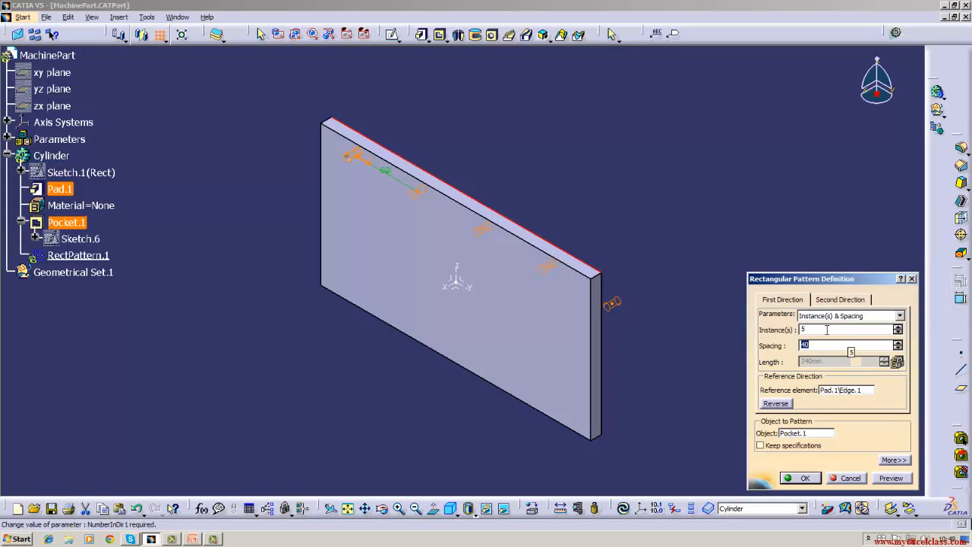
pyautogui.press('Return')
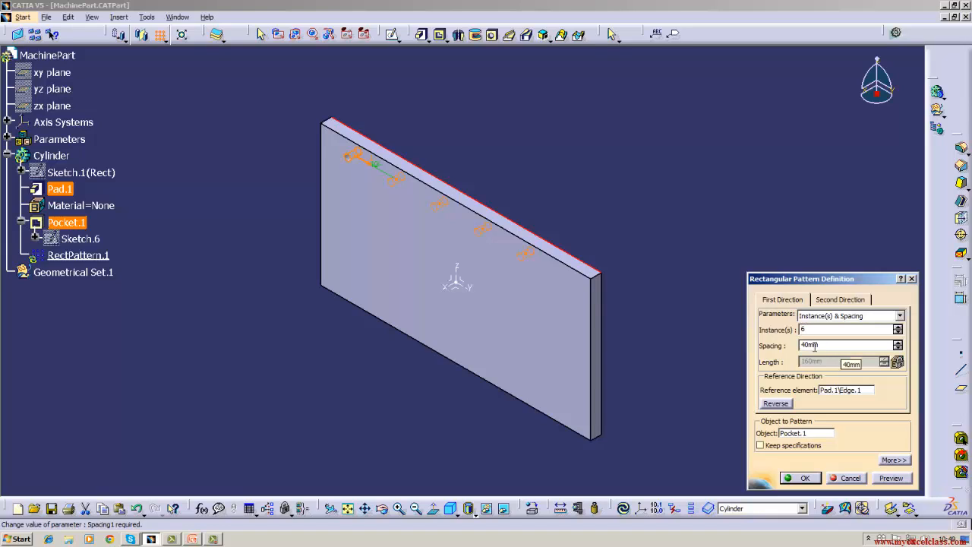
pyautogui.press('Return')
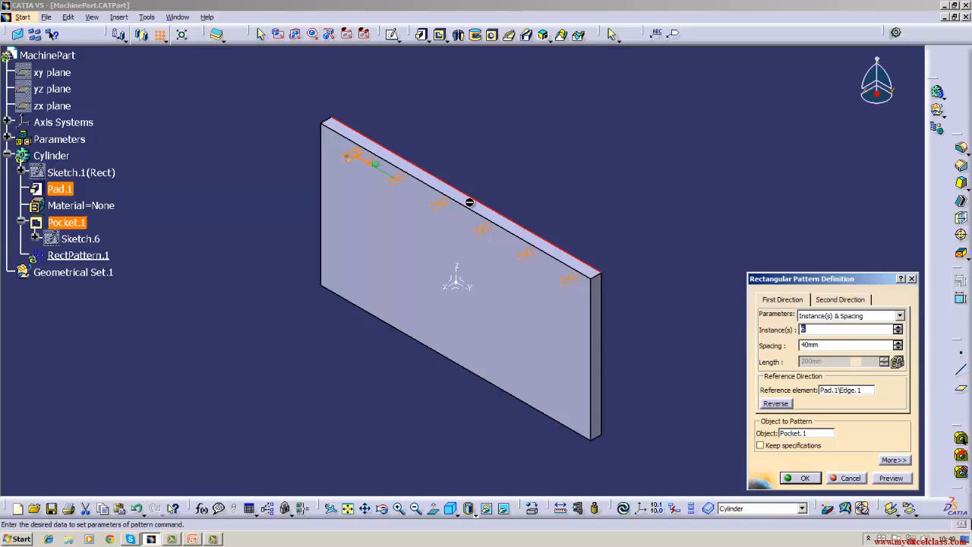
pyautogui.click(792, 479)
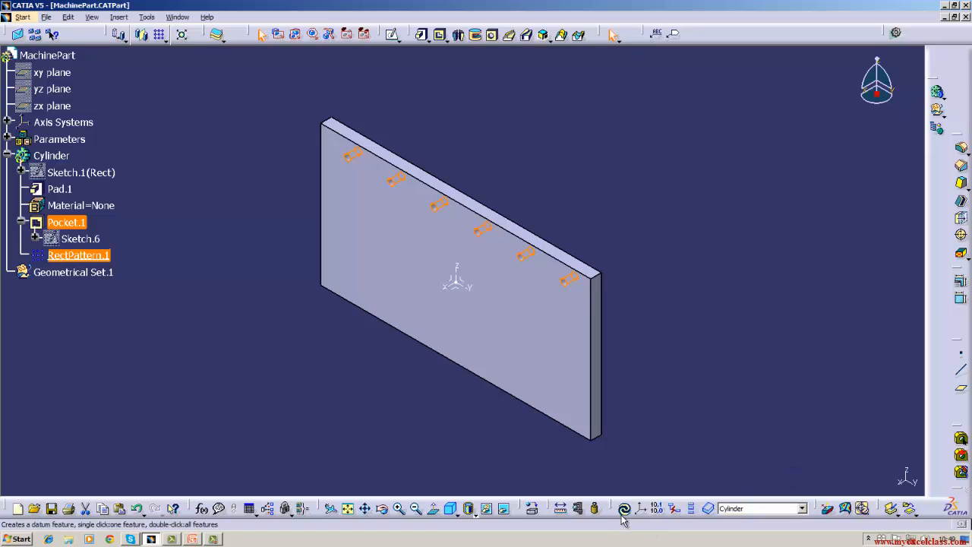
pyautogui.click(690, 352)
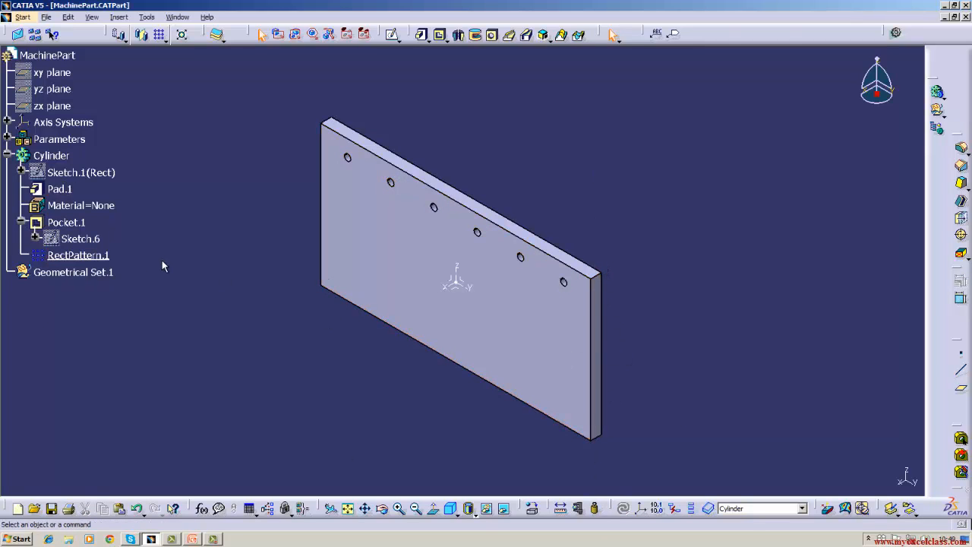
# - Edit RectPattern.1 and set its second direction to 4 instances with 30 mm spacing
pyautogui.doubleClick(107, 260)
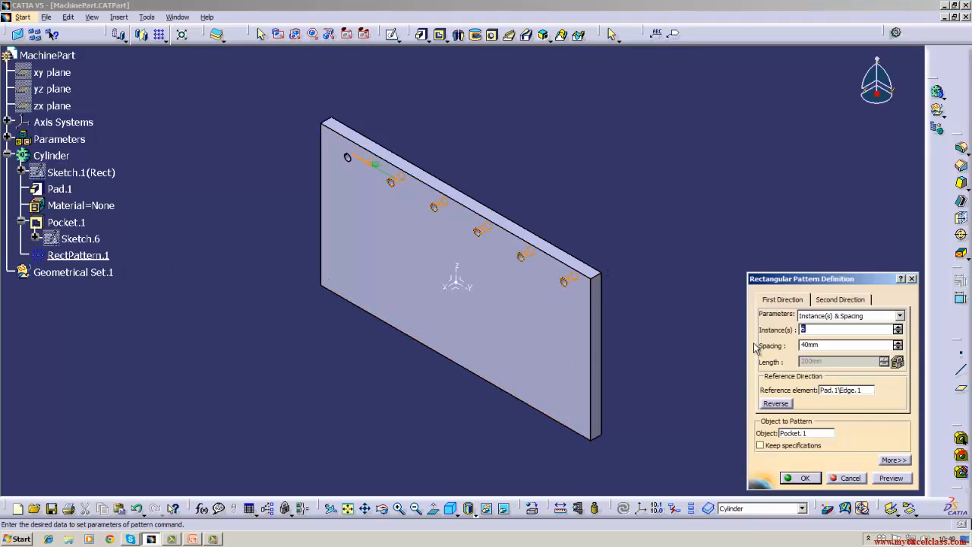
pyautogui.click(841, 302)
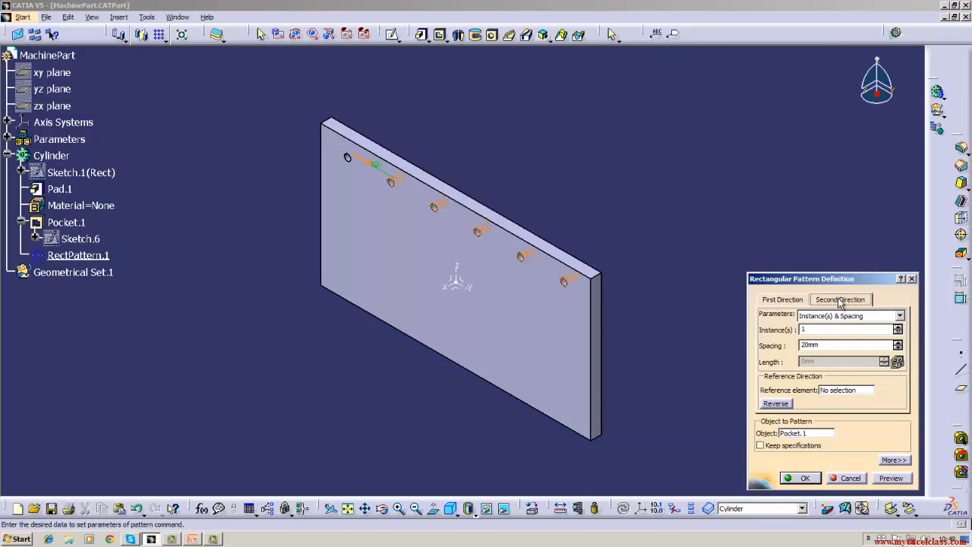
pyautogui.click(830, 347)
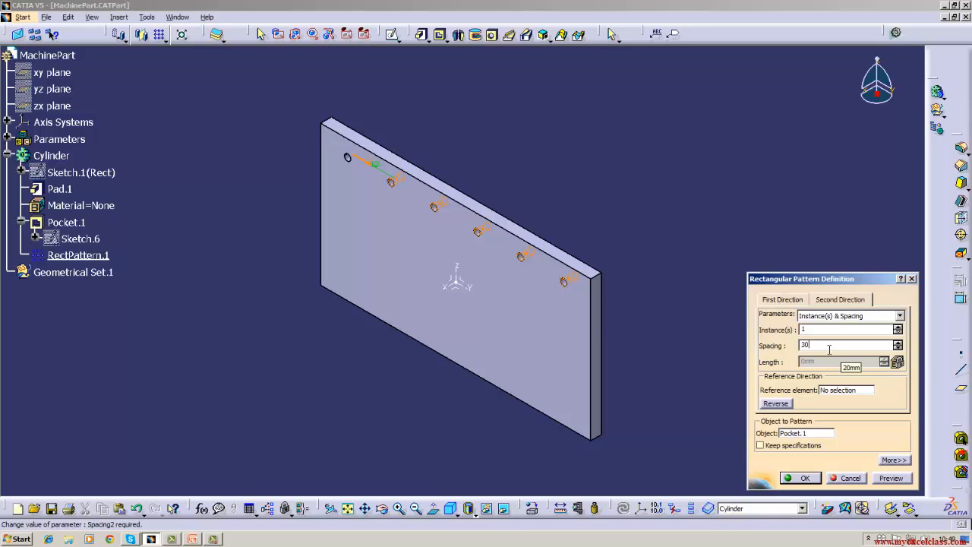
pyautogui.click(828, 332)
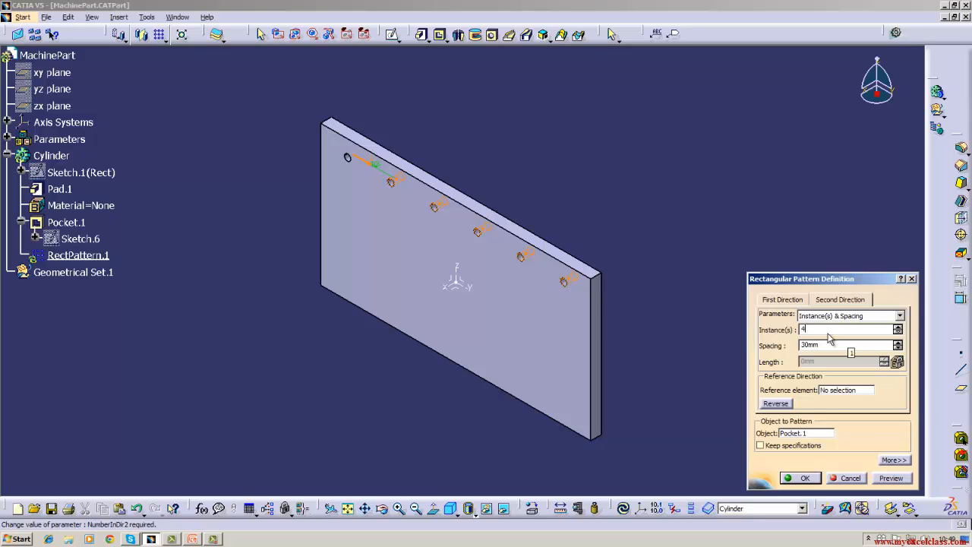
pyautogui.write('4')
# - Use the plate's short vertical edge as the second direction reference, reverse it so the rows run down the plate, and apply the pattern
pyautogui.click(836, 391)
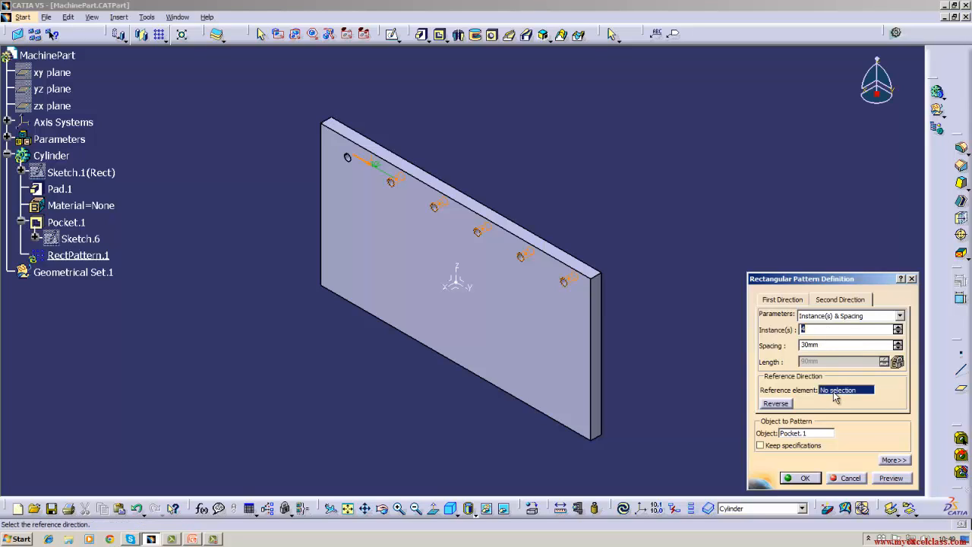
pyautogui.click(592, 337)
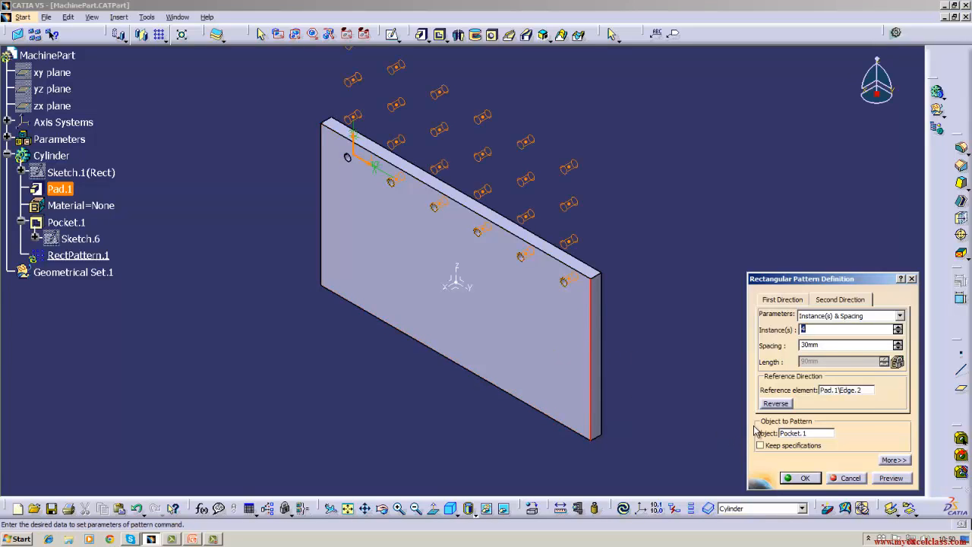
pyautogui.click(769, 405)
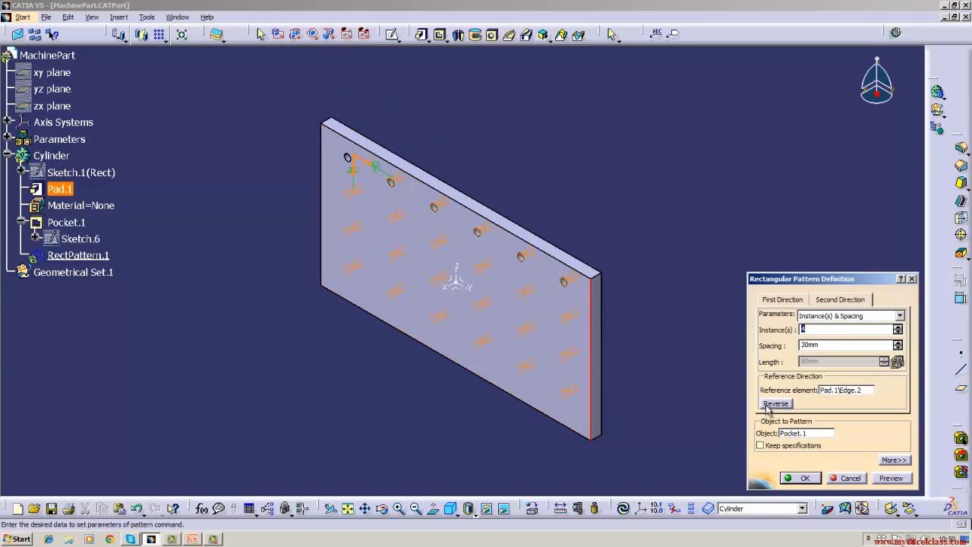
pyautogui.click(800, 478)
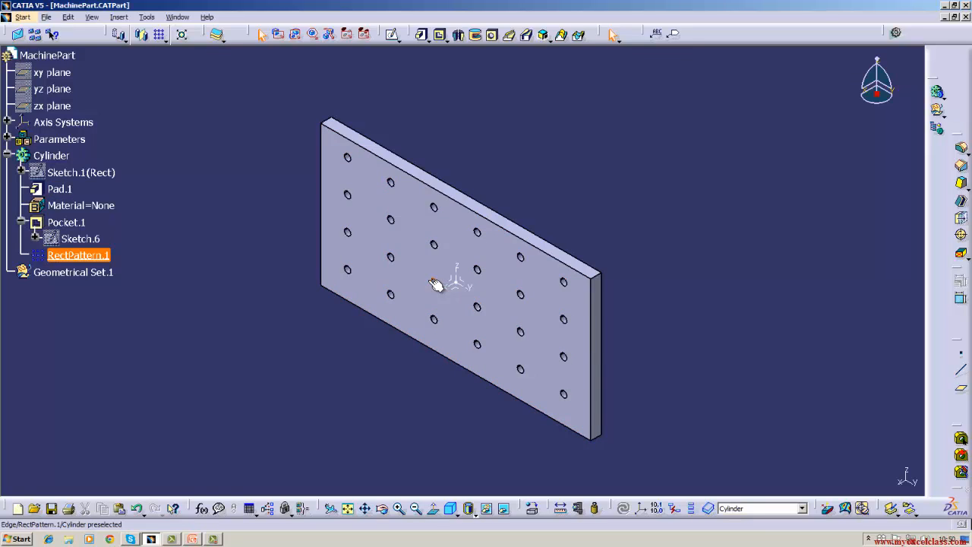
# - Delete the rectangular hole pattern from the Cylinder body
pyautogui.rightClick(97, 261)
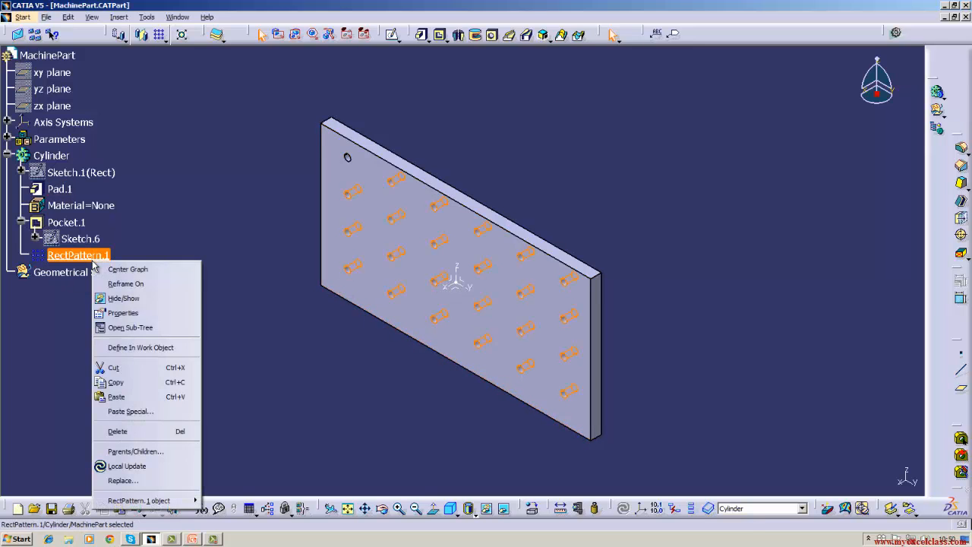
pyautogui.click(217, 224)
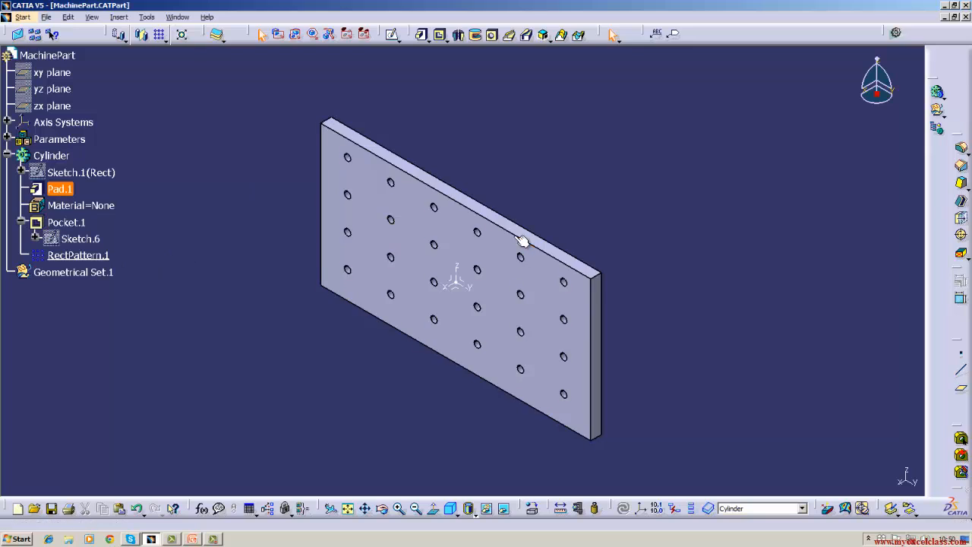
pyautogui.rightClick(92, 257)
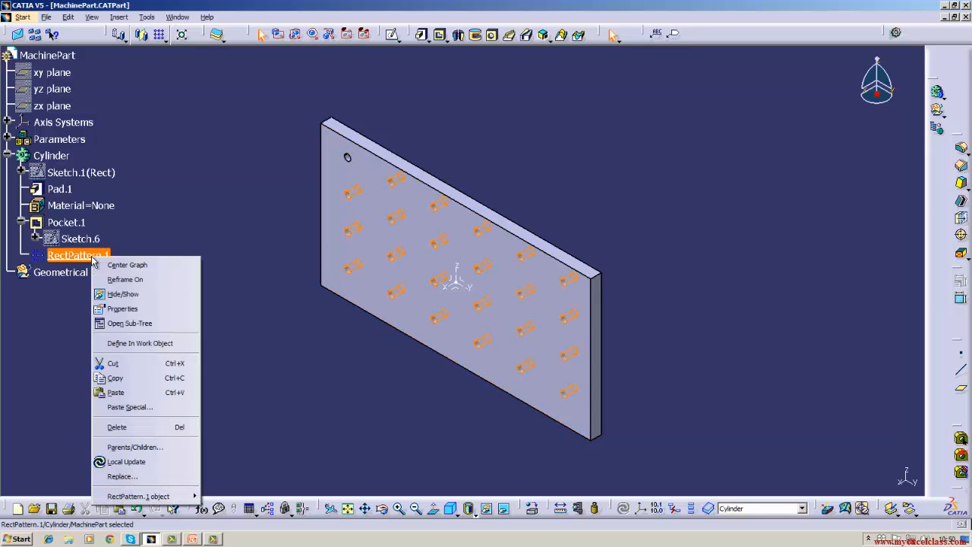
pyautogui.click(174, 428)
pyautogui.click(849, 475)
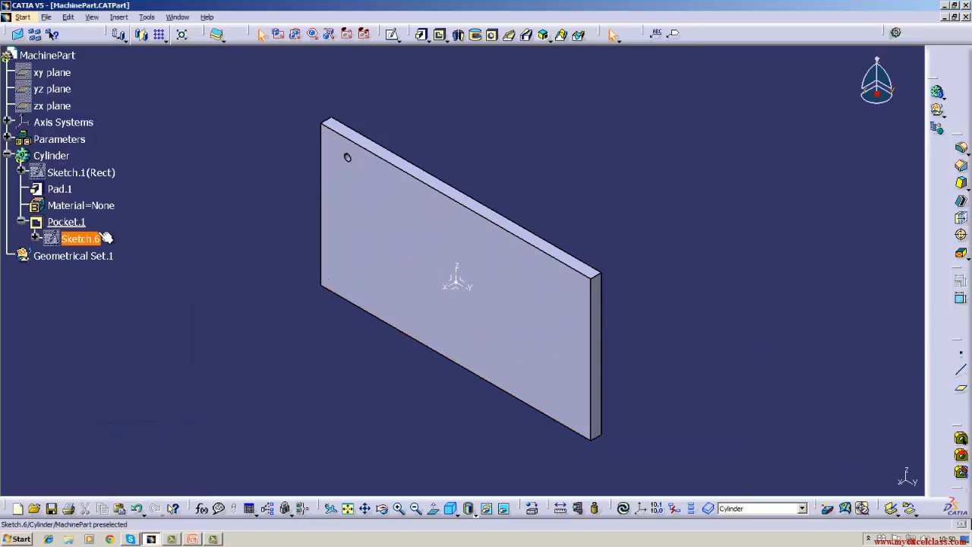
# - Delete Pocket.1 together with its aggregated sketch
pyautogui.rightClick(59, 222)
pyautogui.click(72, 394)
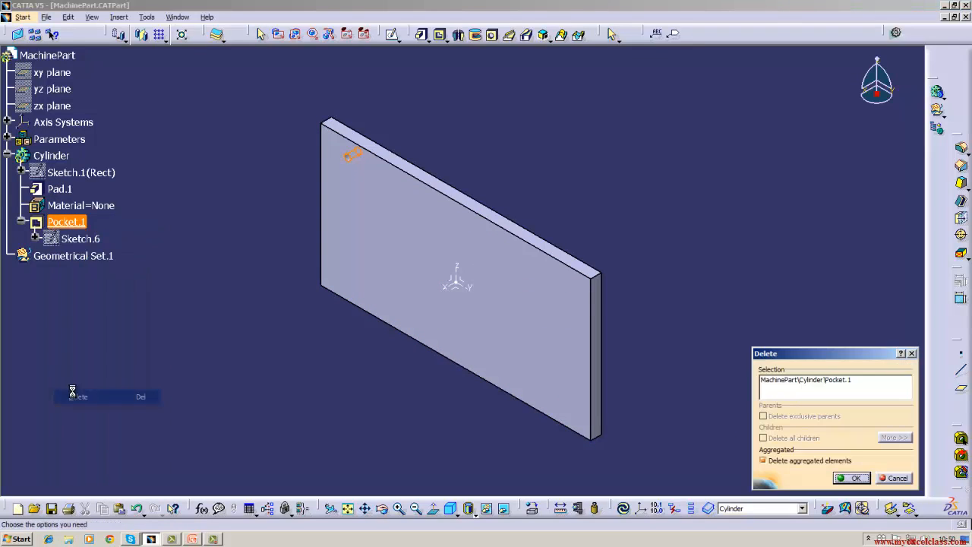
pyautogui.click(850, 478)
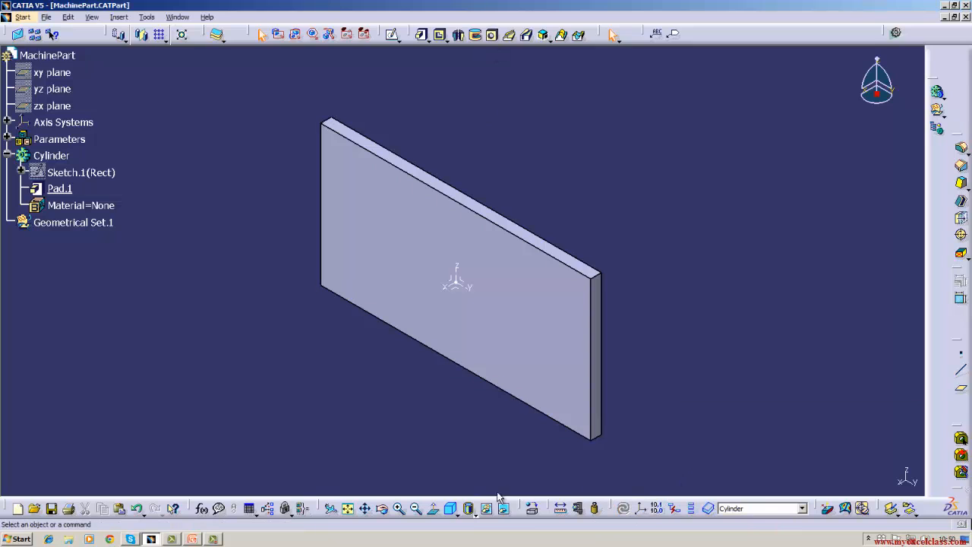
# - Show the plate from the front and place an on-plane point on its face near the upper corner, at about H -107 mm, V 53 mm
pyautogui.click(453, 513)
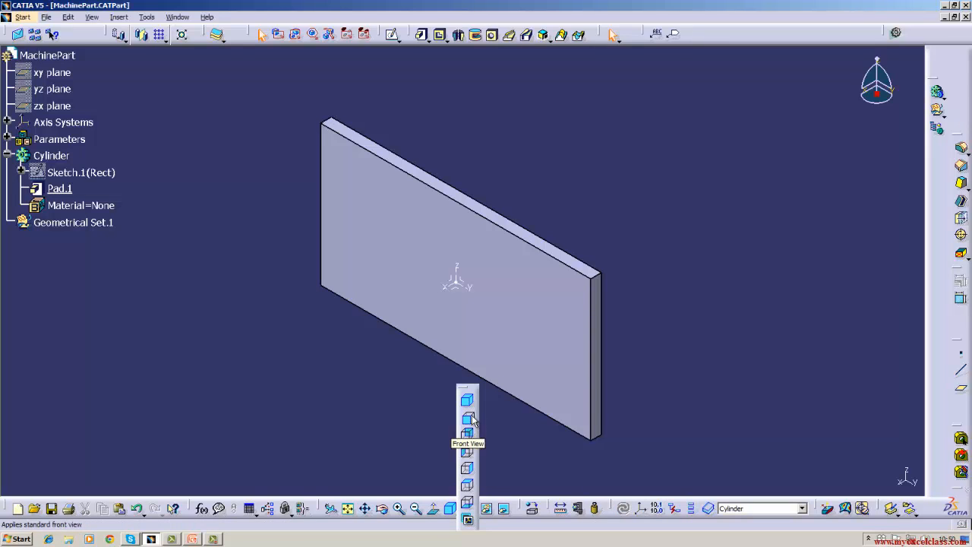
pyautogui.click(430, 412)
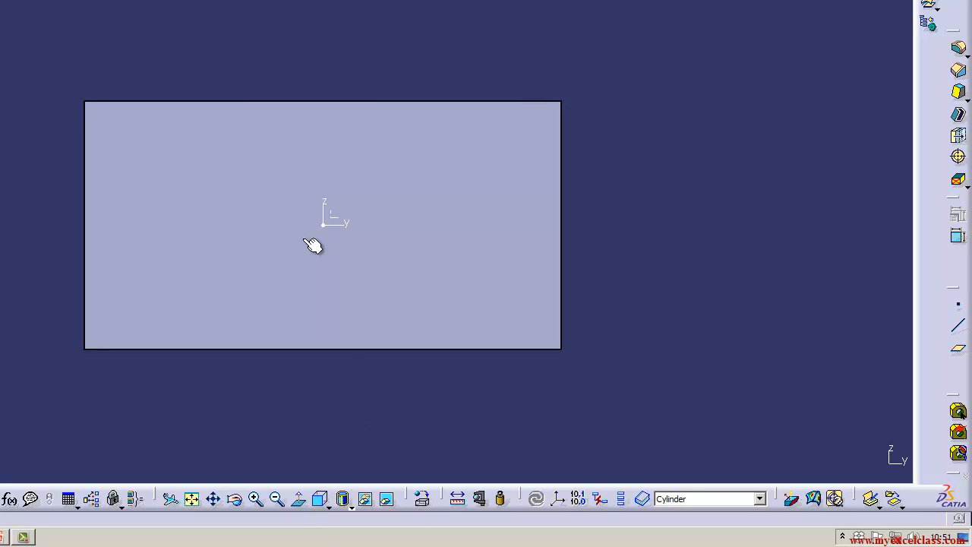
pyautogui.click(959, 307)
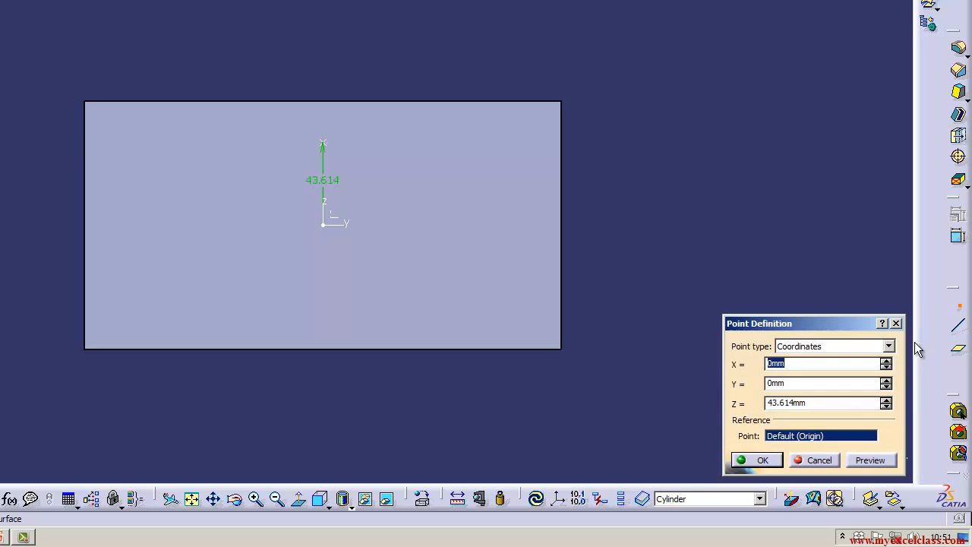
pyautogui.click(125, 126)
pyautogui.click(119, 122)
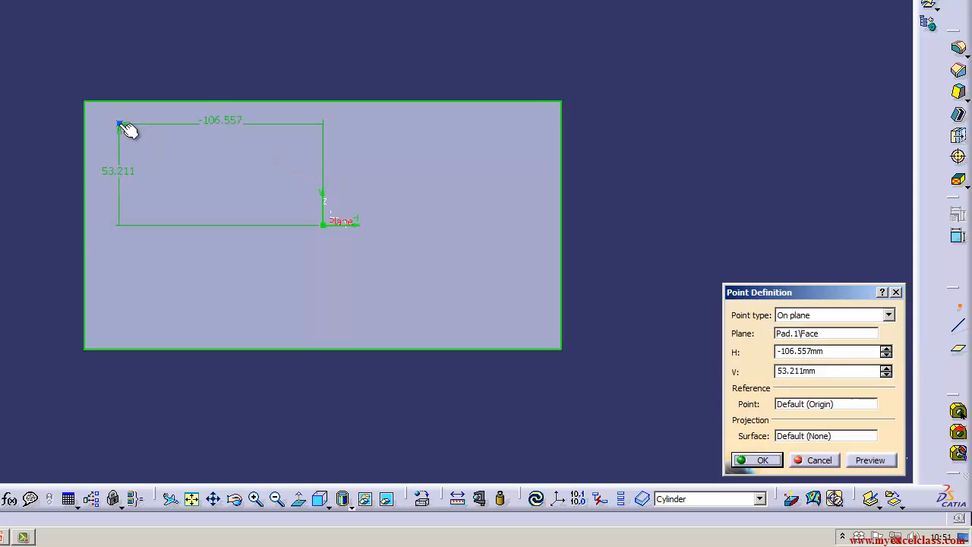
# - Set the point's coordinates to H -100 mm and V 50 mm and create it
pyautogui.click(826, 351)
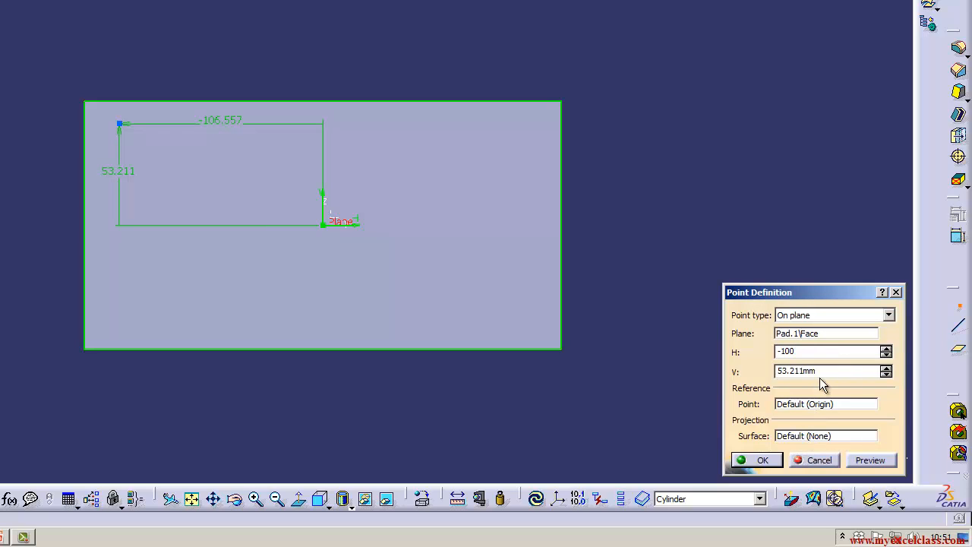
pyautogui.write('-100')
pyautogui.click(823, 372)
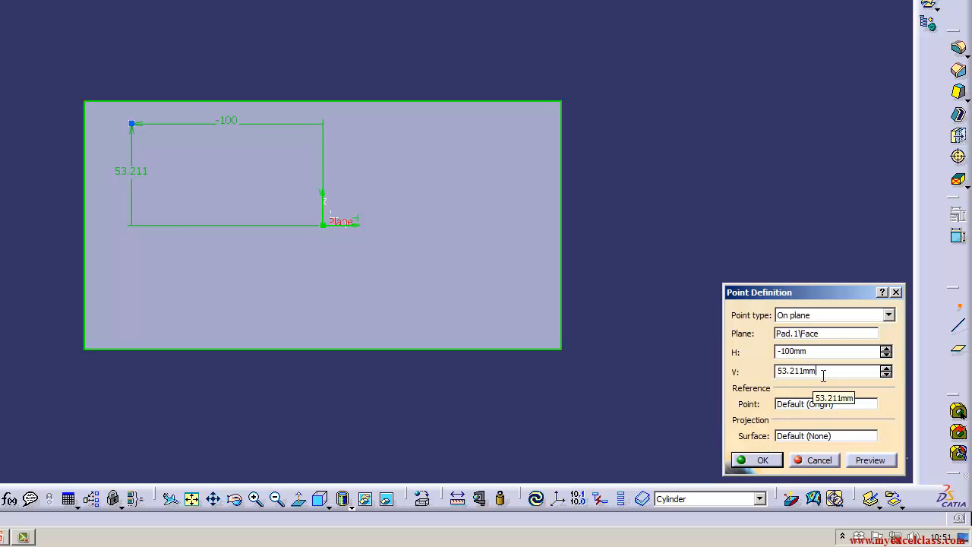
pyautogui.write('50')
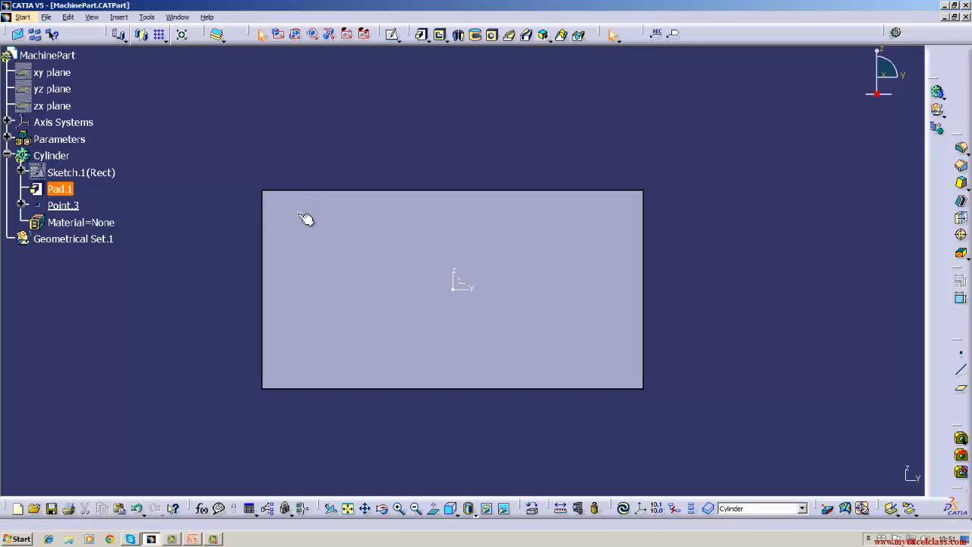
# - Create a countersunk hole centred on Point.3 in the plate's front face, Up To Next with 8.376 mm diameter, and update the part
pyautogui.click(492, 36)
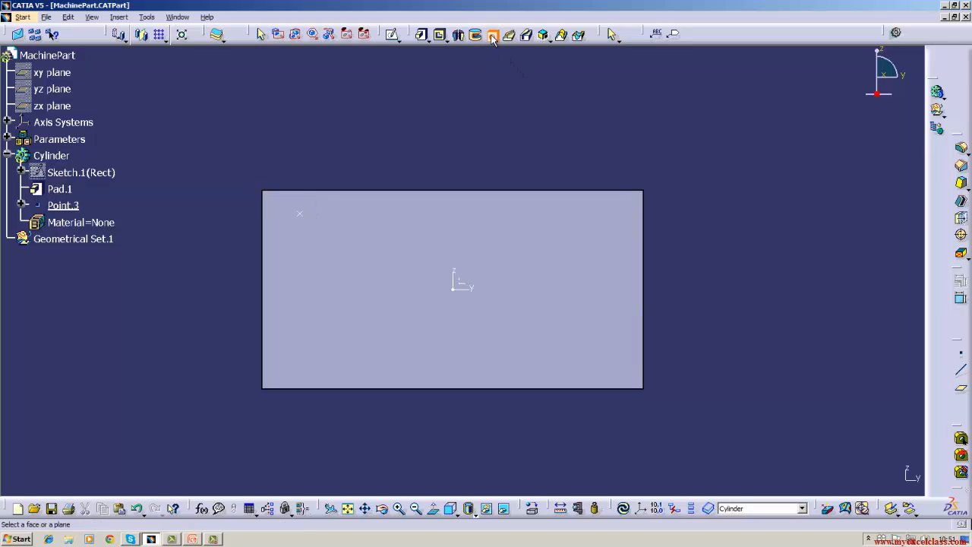
pyautogui.click(302, 216)
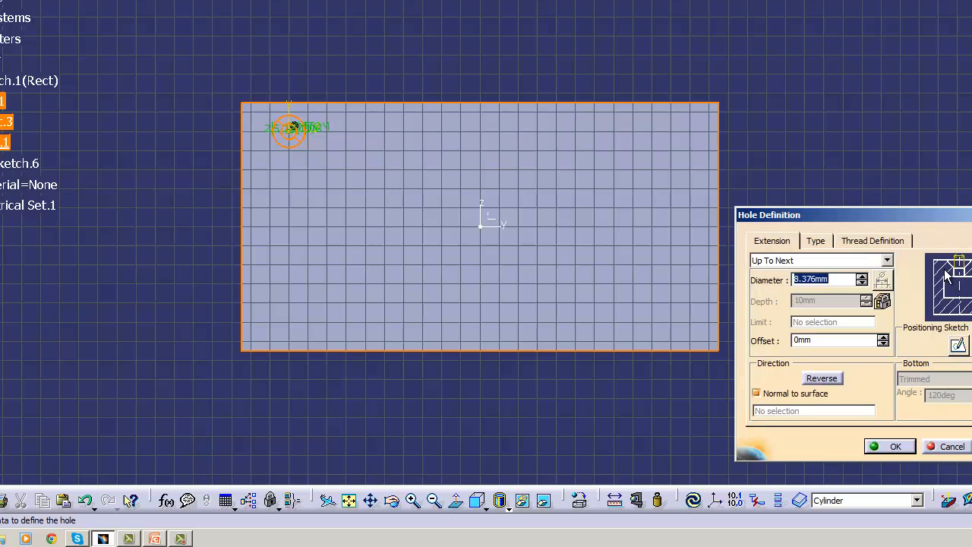
pyautogui.click(808, 244)
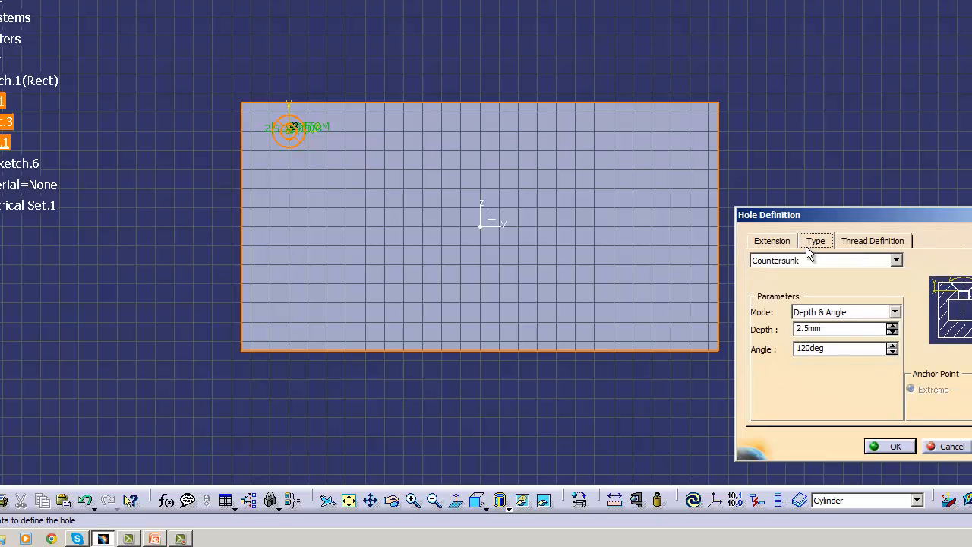
pyautogui.click(787, 241)
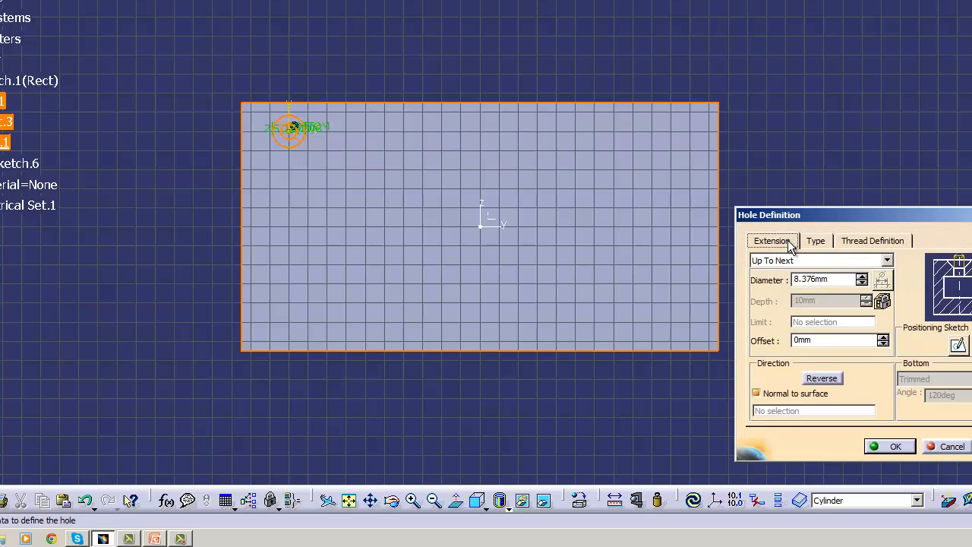
pyautogui.click(887, 447)
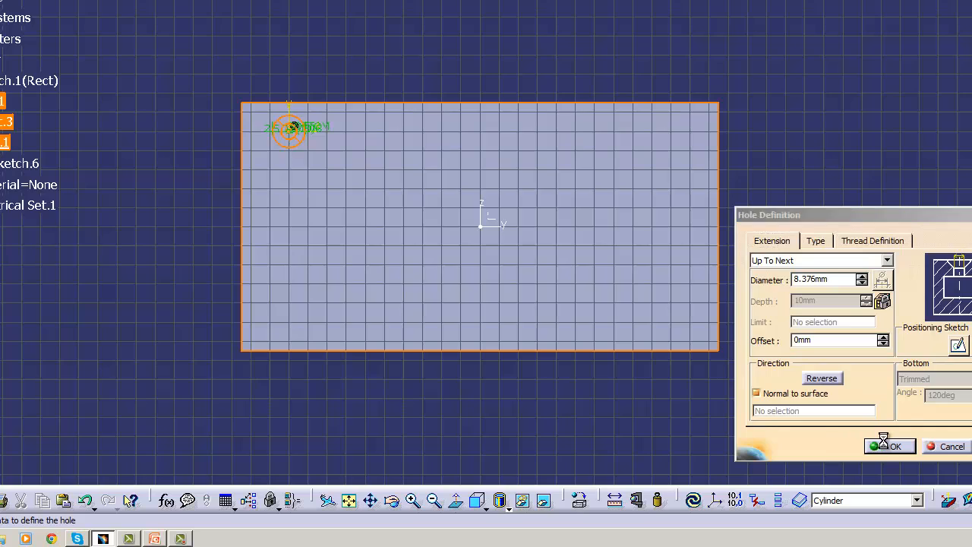
pyautogui.click(696, 502)
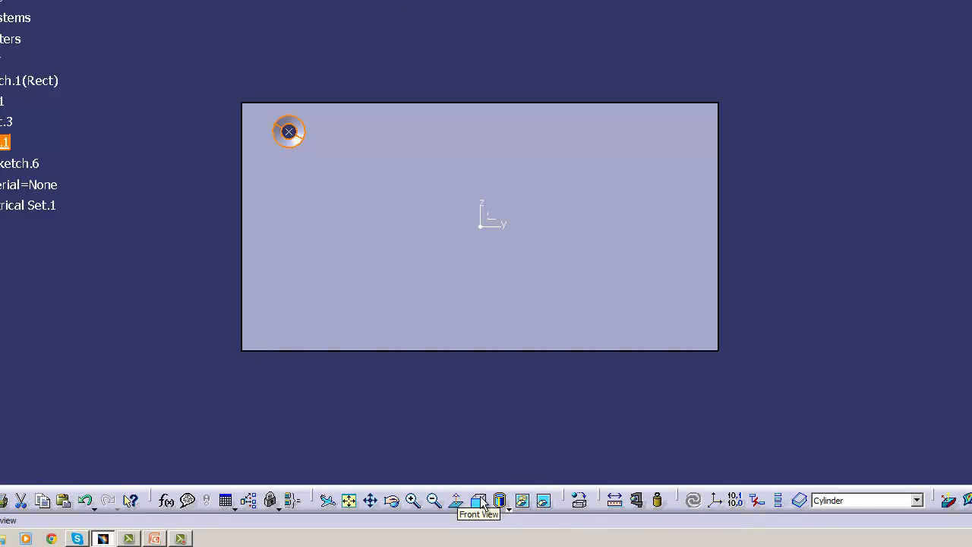
# - Define a rectangular pattern's first direction for Hole.1: 6 instances at 40 mm spacing along the plate's long upper edge, reversed to run across the plate
pyautogui.click(508, 508)
pyautogui.click(500, 367)
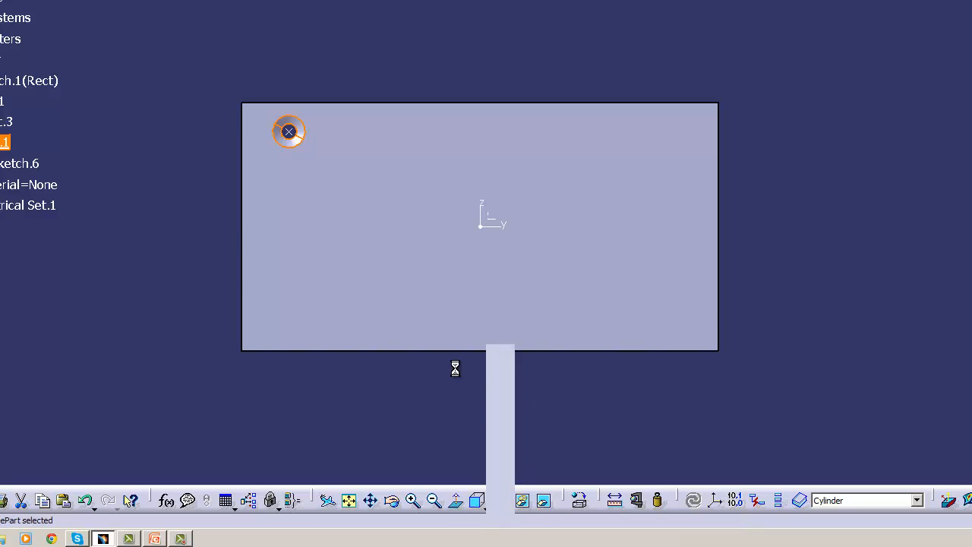
pyautogui.click(10, 143)
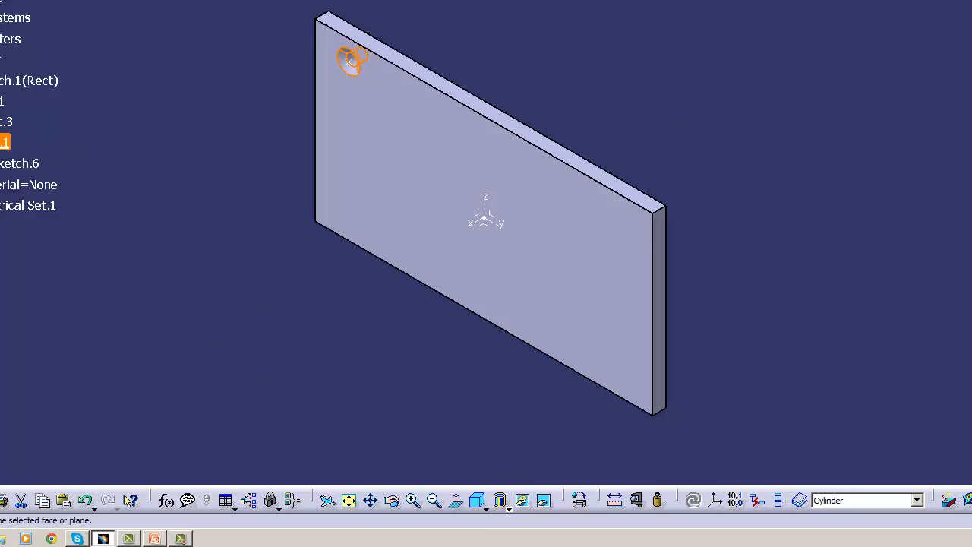
pyautogui.click(64, 0)
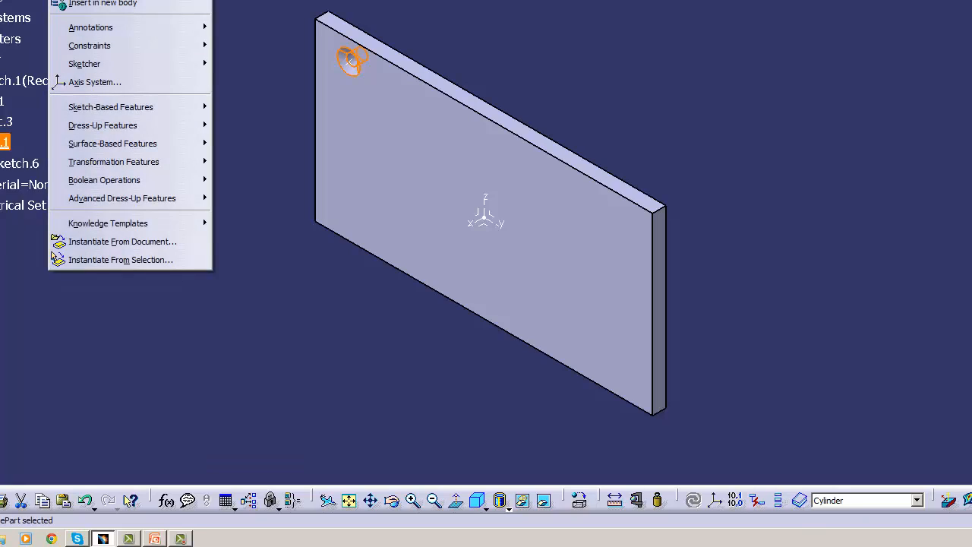
pyautogui.moveTo(95, 162)
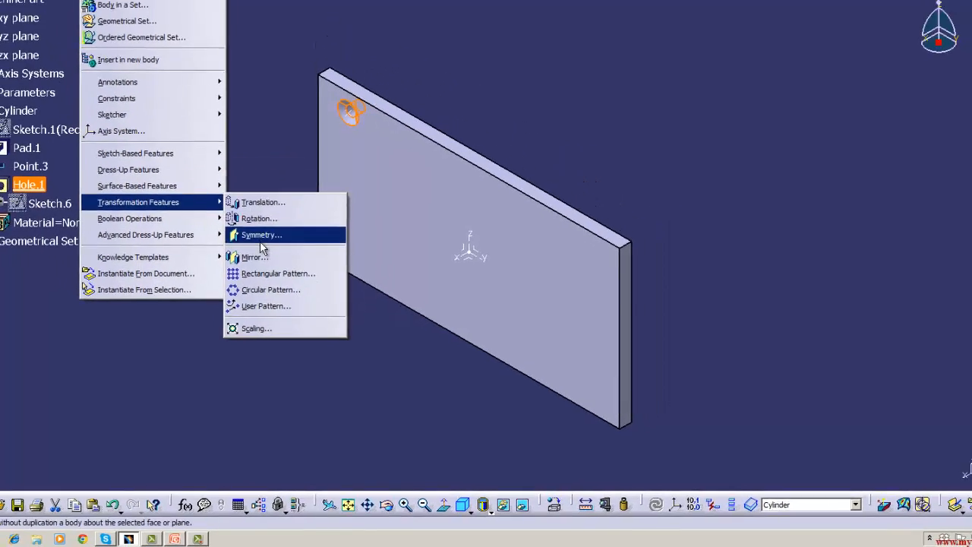
pyautogui.click(259, 274)
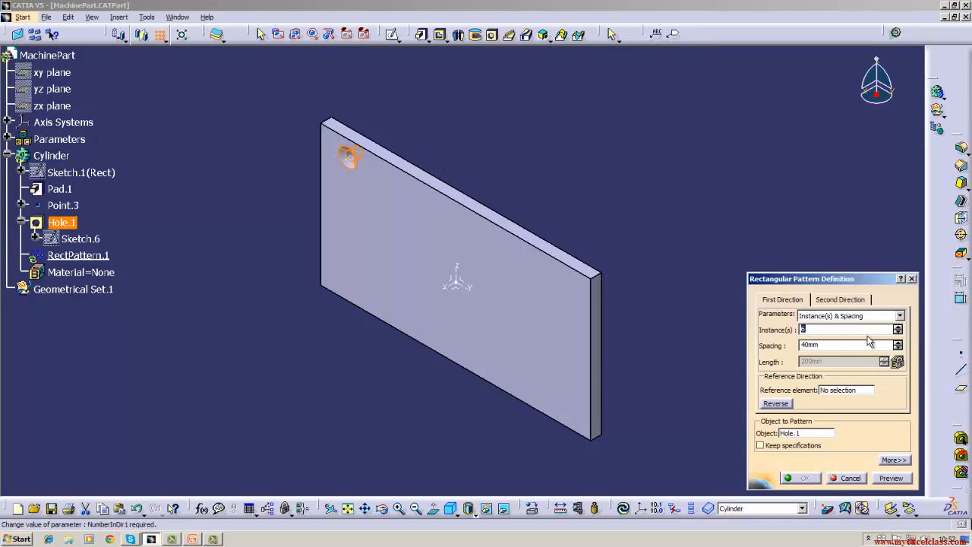
pyautogui.click(863, 391)
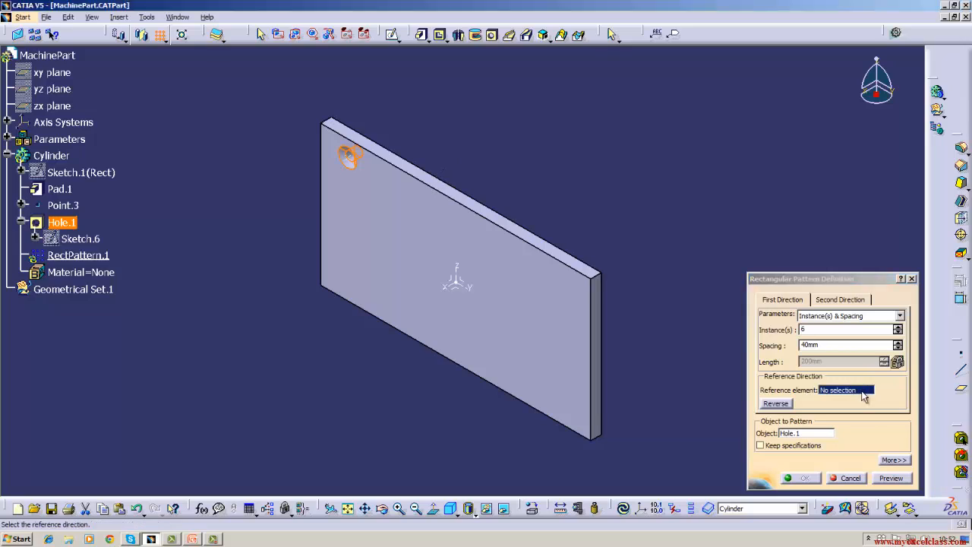
pyautogui.click(444, 196)
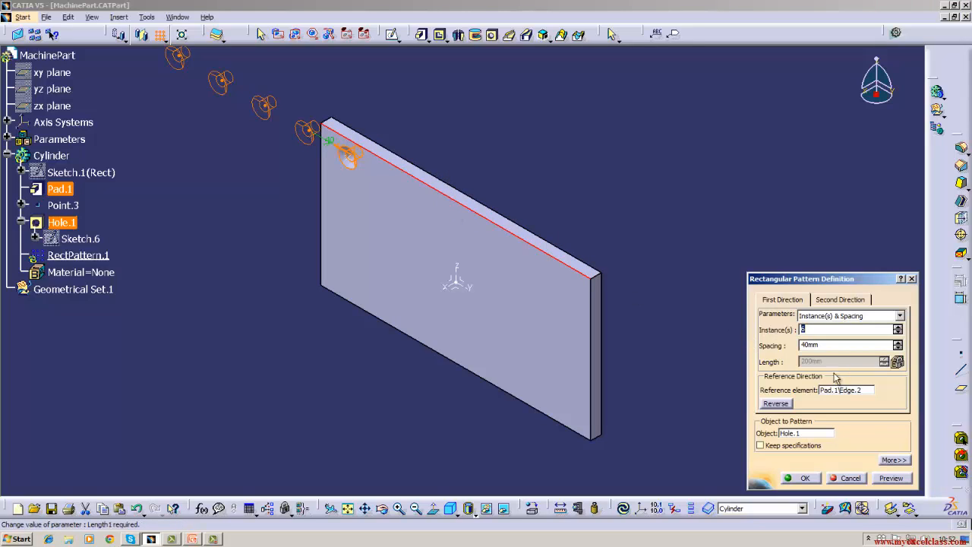
pyautogui.click(775, 404)
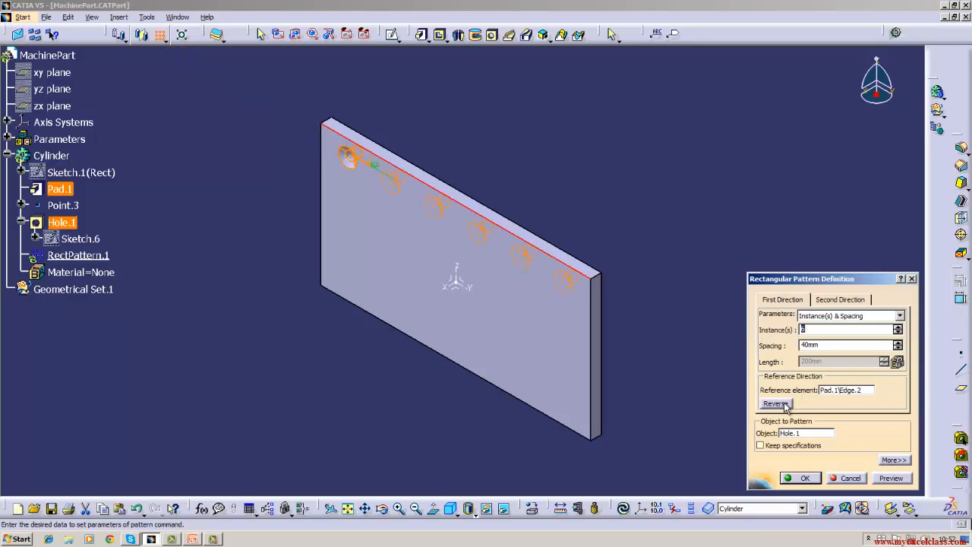
# - Create the hole pattern and add a second direction: 4 instances at 30 mm spacing along the plate's vertical edge, reversed to run downward
pyautogui.click(799, 478)
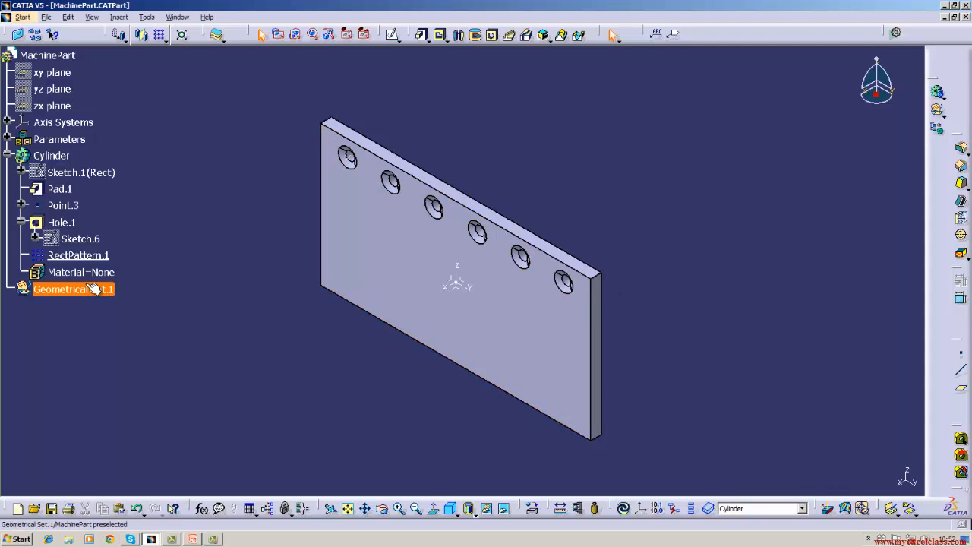
pyautogui.click(67, 222)
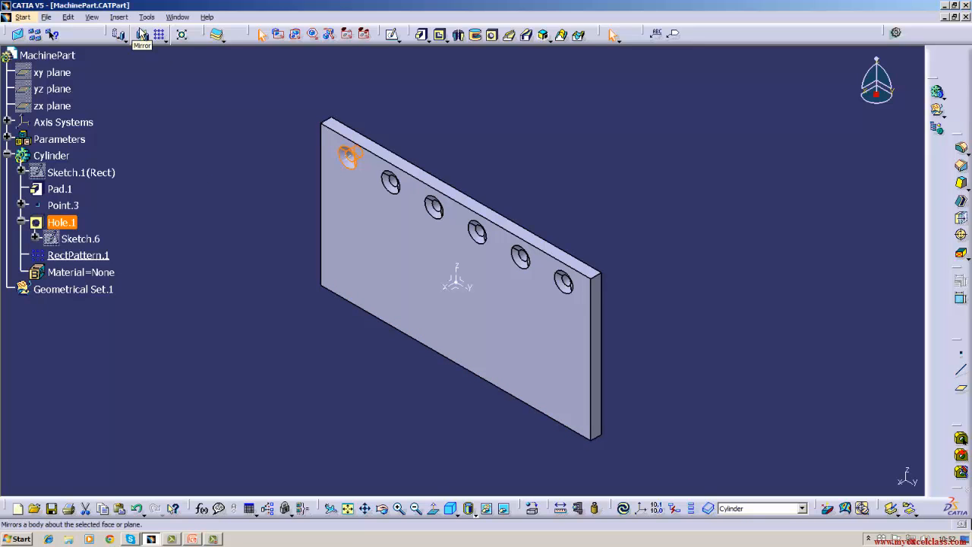
pyautogui.click(128, 305)
pyautogui.doubleClick(90, 256)
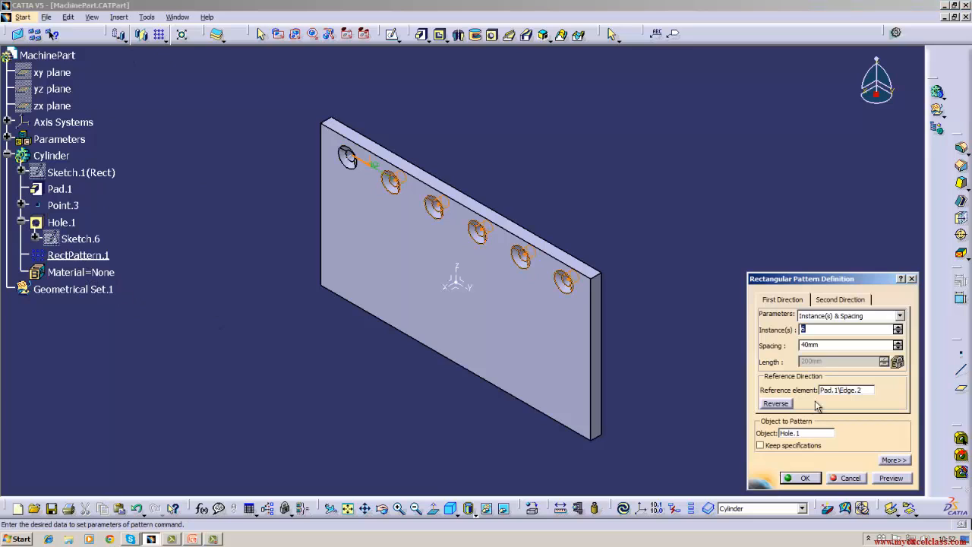
pyautogui.click(840, 299)
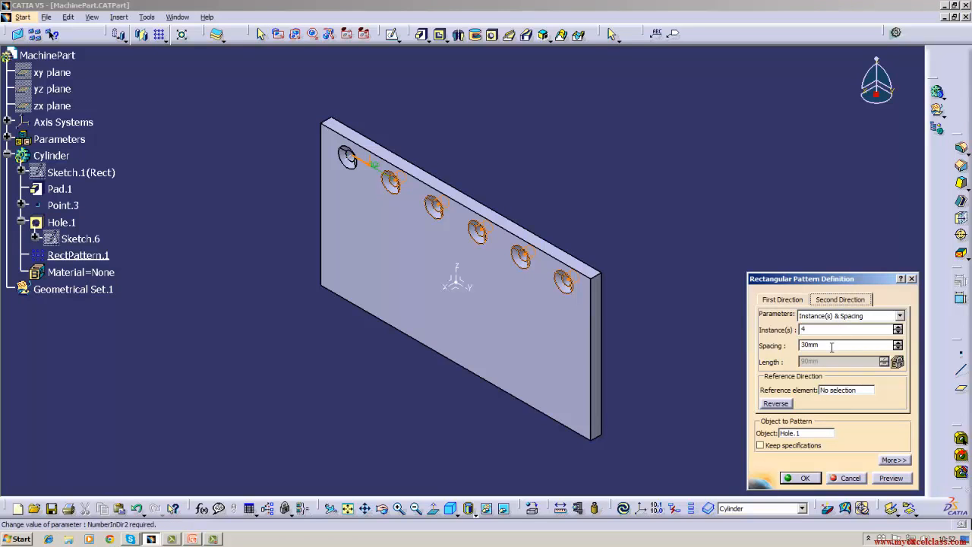
pyautogui.click(833, 390)
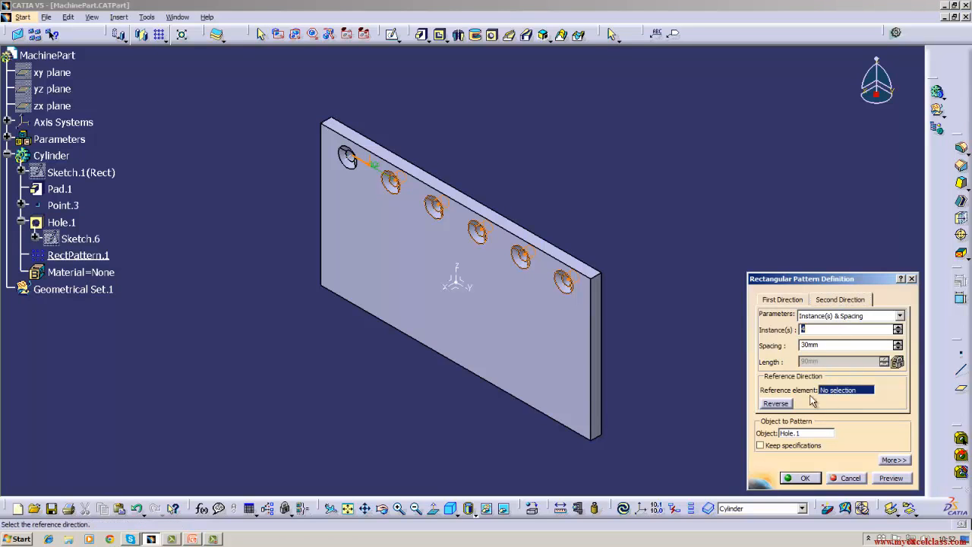
pyautogui.click(595, 380)
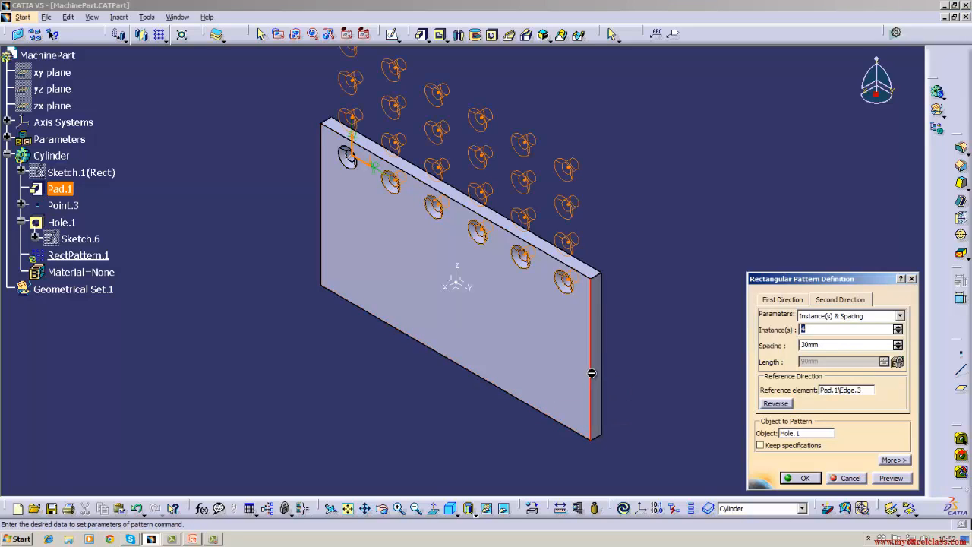
pyautogui.click(774, 403)
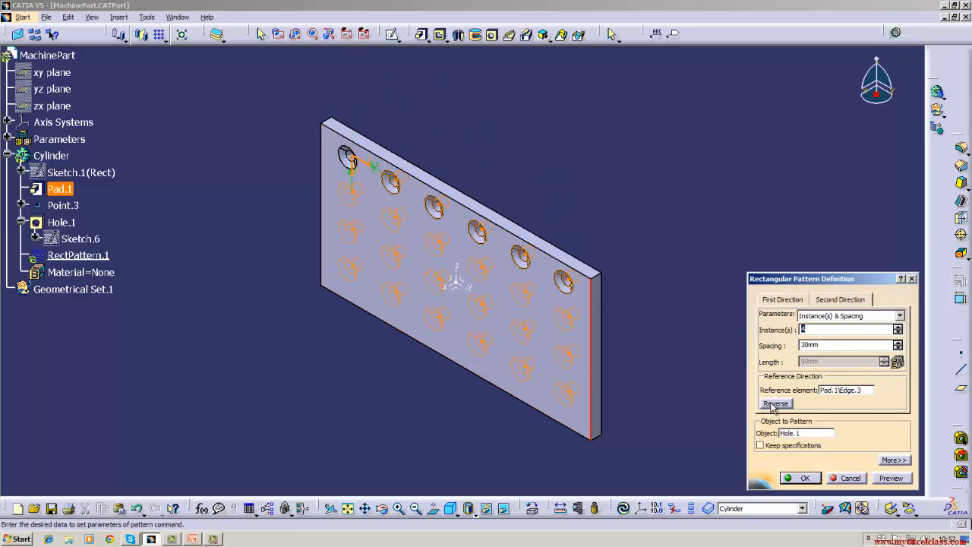
pyautogui.click(801, 479)
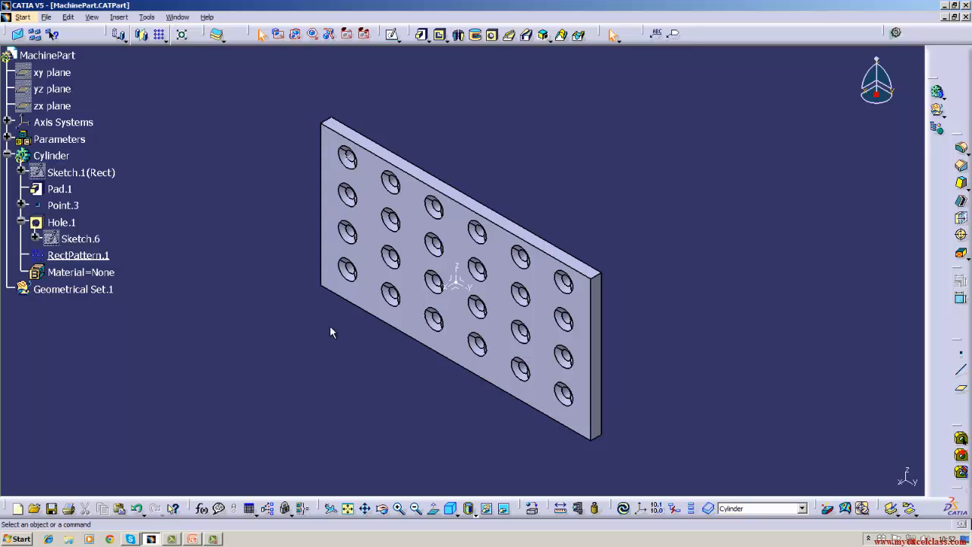
# - Change Hole.1's type to Simple and update the part so the pattern uses plain holes
pyautogui.doubleClick(77, 226)
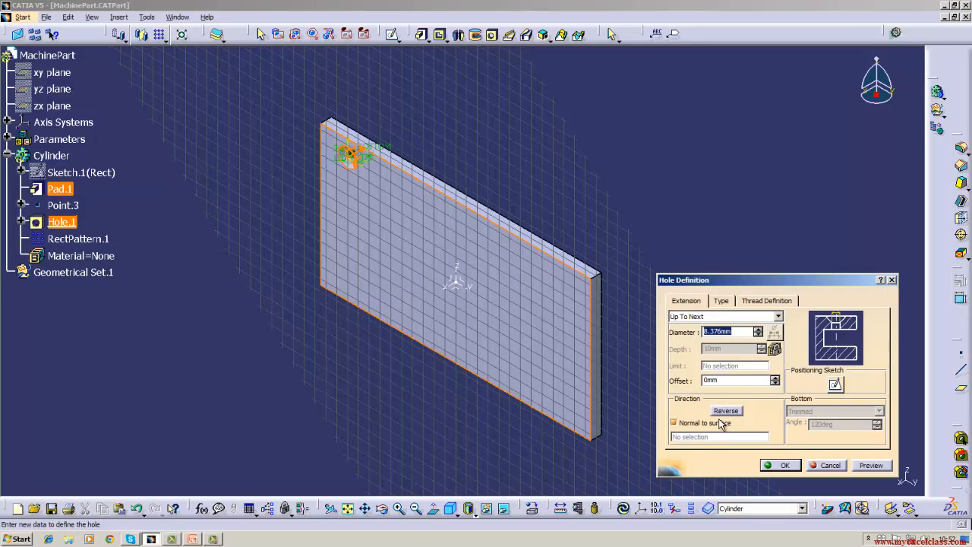
pyautogui.click(722, 301)
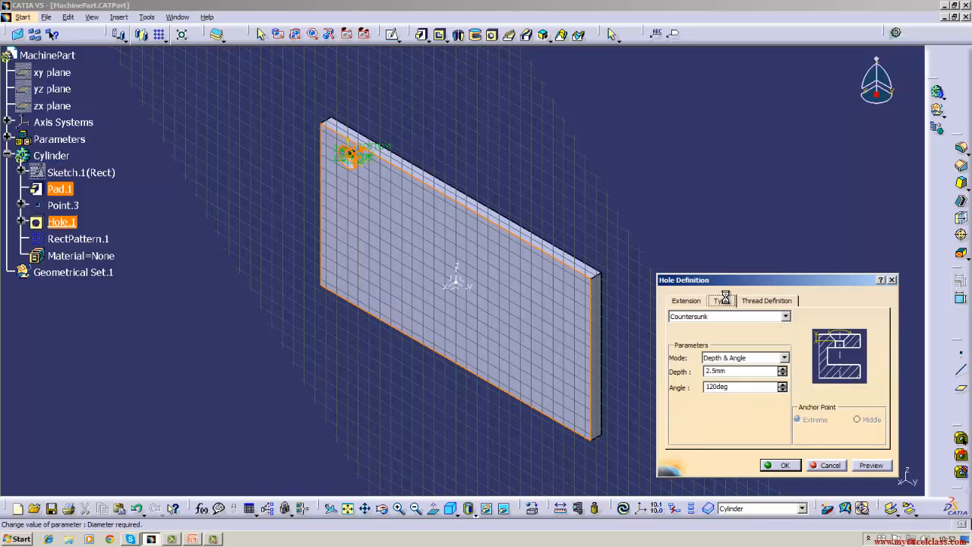
pyautogui.click(786, 316)
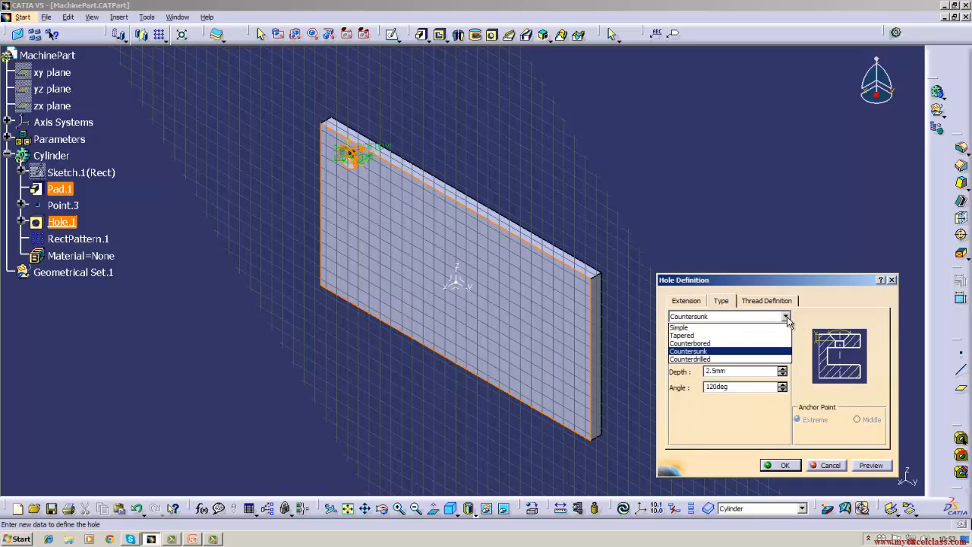
pyautogui.click(731, 328)
pyautogui.click(779, 465)
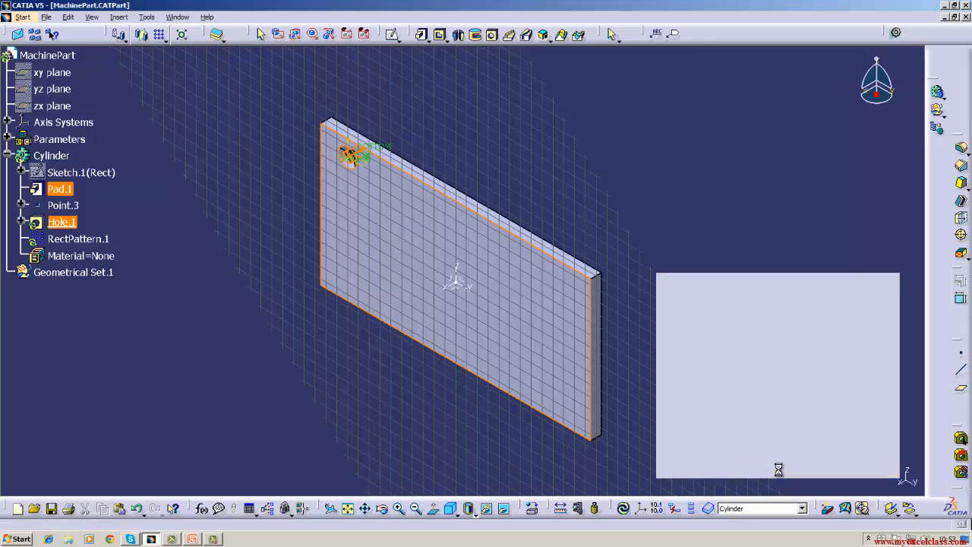
pyautogui.click(622, 508)
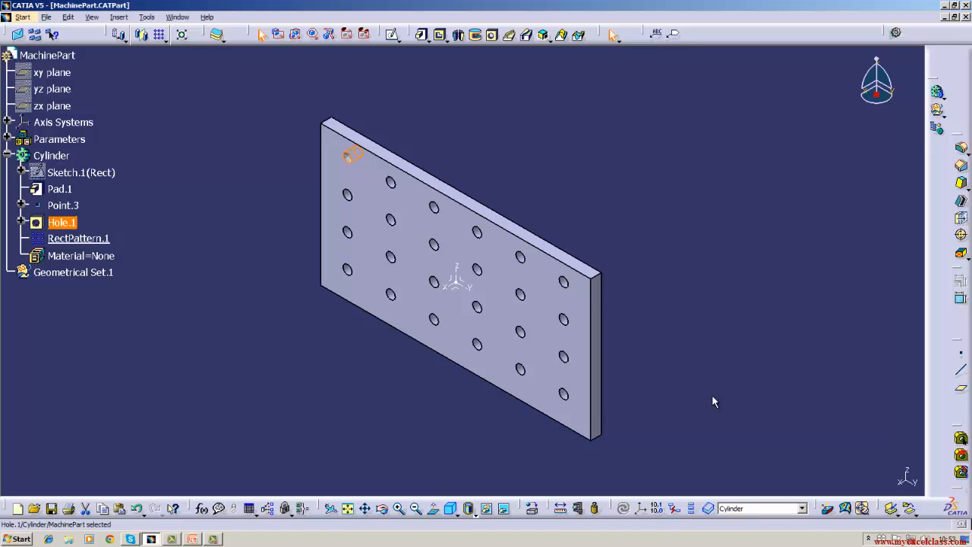
pyautogui.click(713, 396)
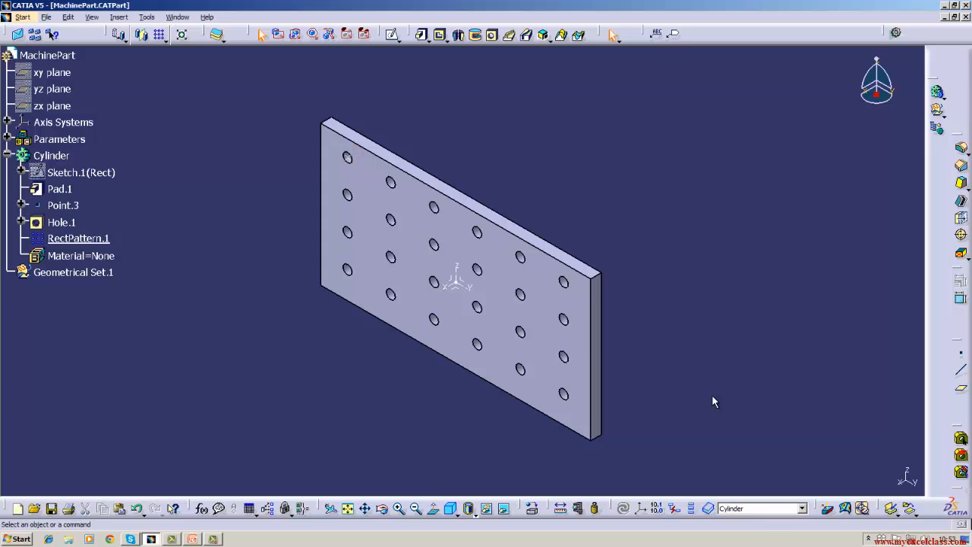
pyautogui.click(212, 540)
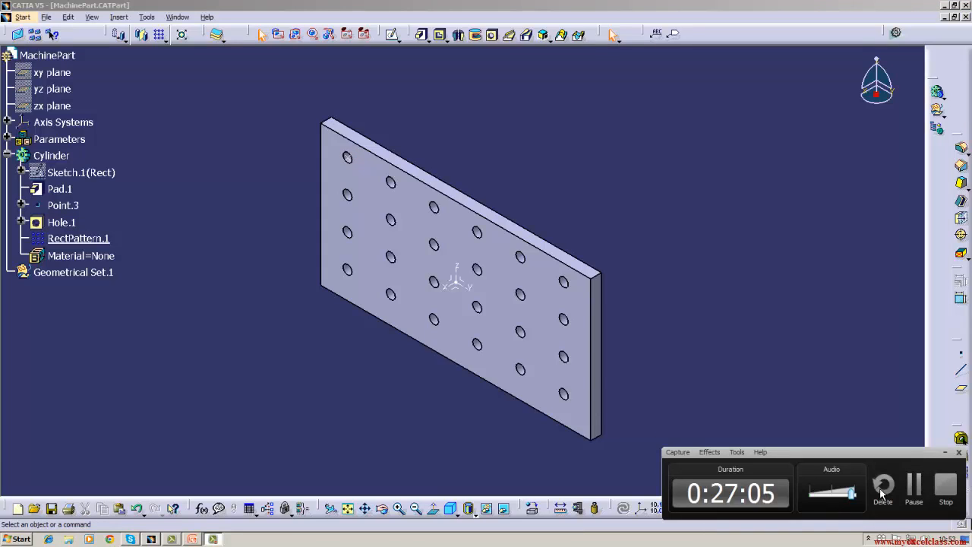
pyautogui.click(764, 322)
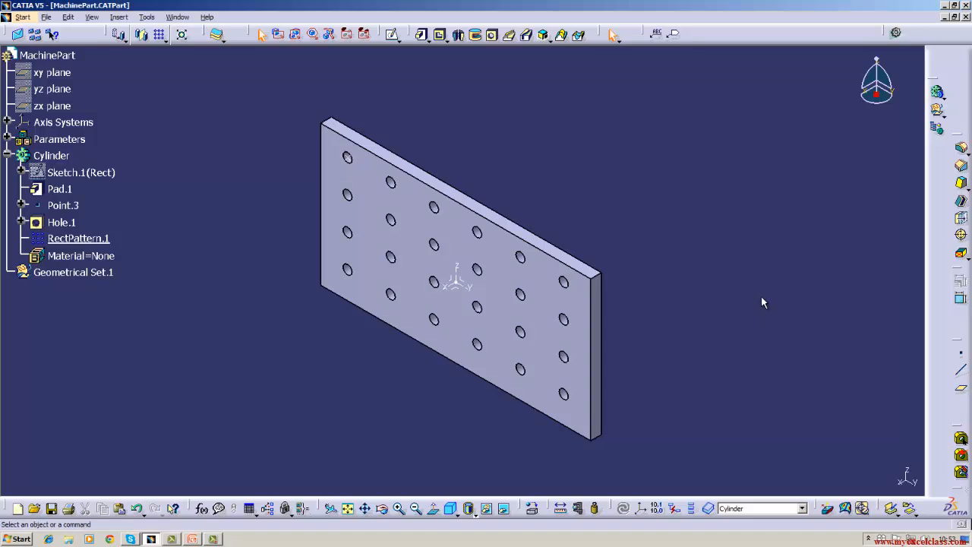
# - Delete the rectangular pattern and Hole.1, including its aggregated elements, from the Cylinder body
pyautogui.rightClick(100, 245)
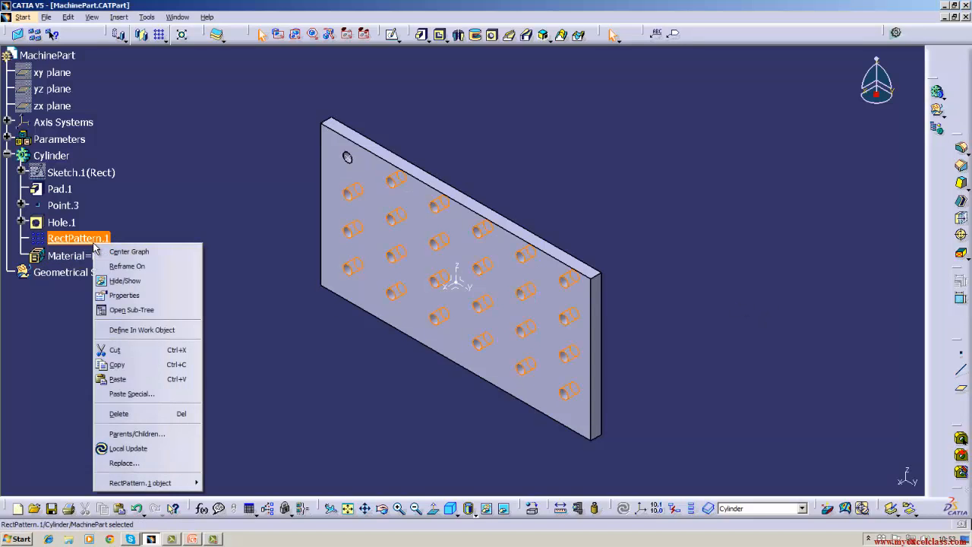
pyautogui.click(140, 412)
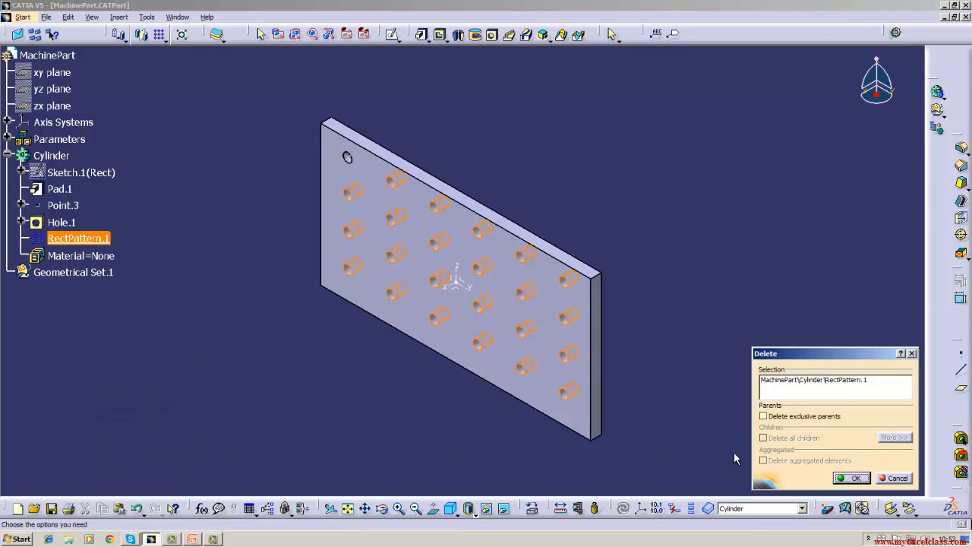
pyautogui.click(850, 477)
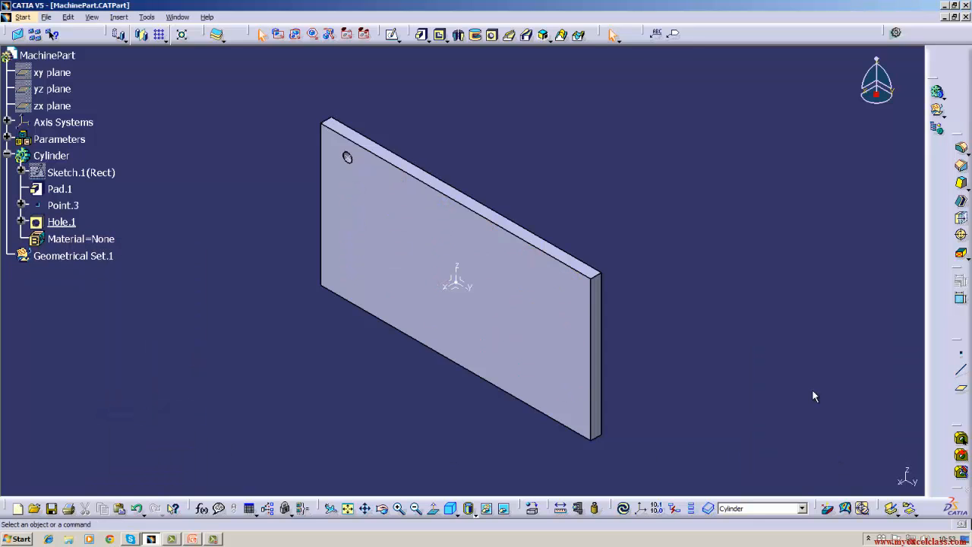
pyautogui.rightClick(61, 230)
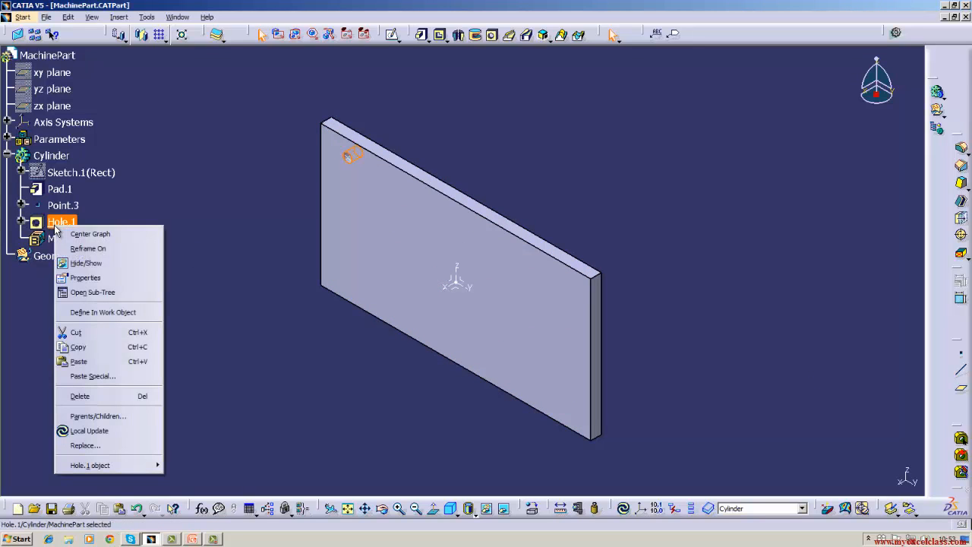
pyautogui.click(80, 396)
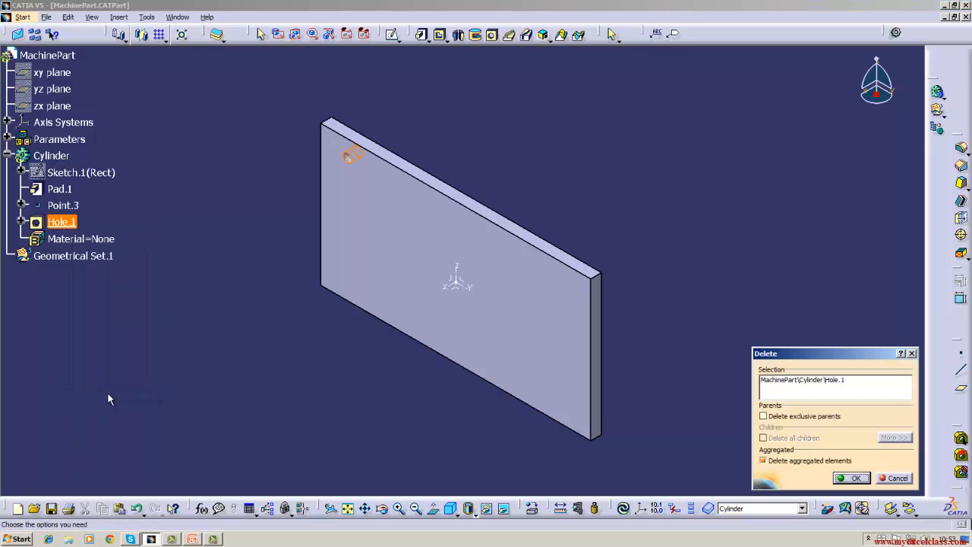
pyautogui.click(850, 478)
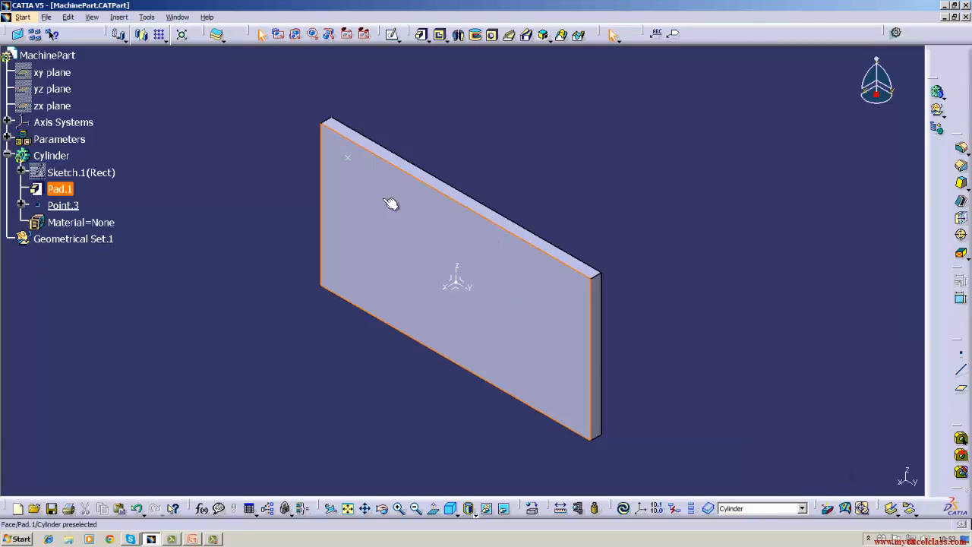
# - Delete Point.3 from the plate's front face
pyautogui.click(354, 161)
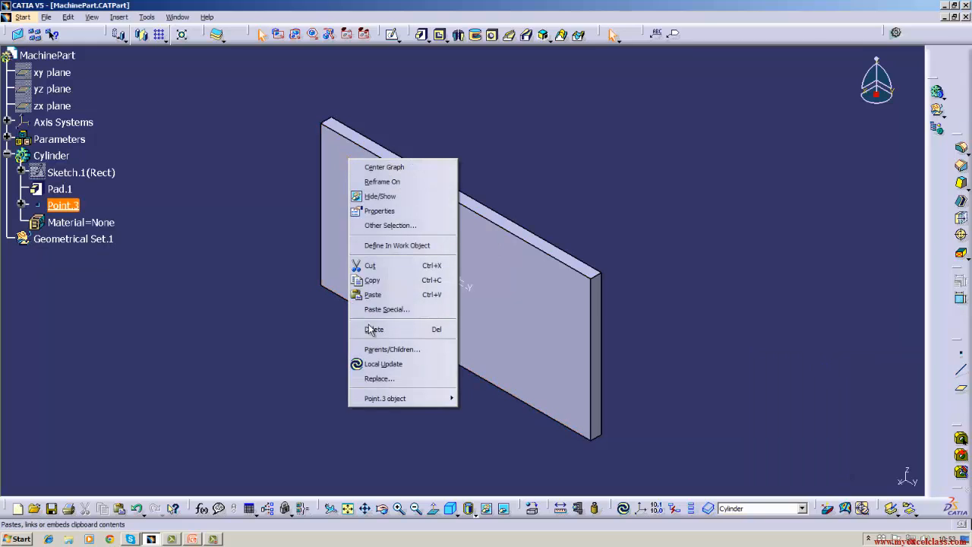
pyautogui.click(373, 332)
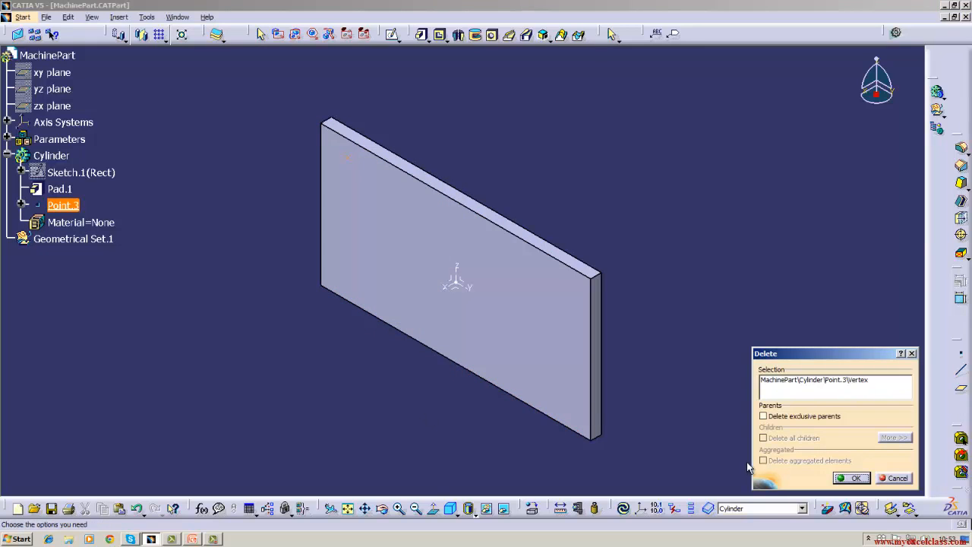
pyautogui.click(851, 477)
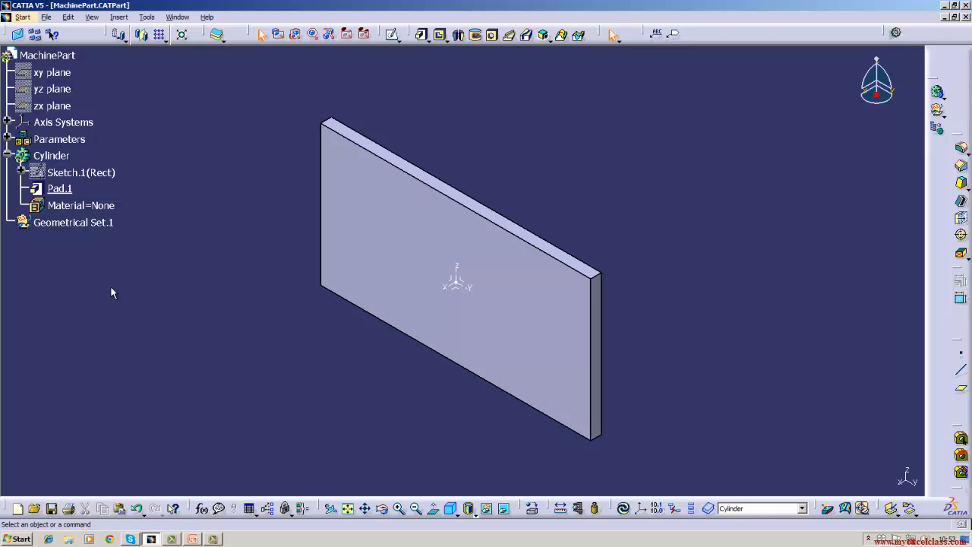
# - Start a sketch on the yz plane and draw a closed triangular profile within the plate's outline, its upper side about 146 mm long
pyautogui.click(53, 92)
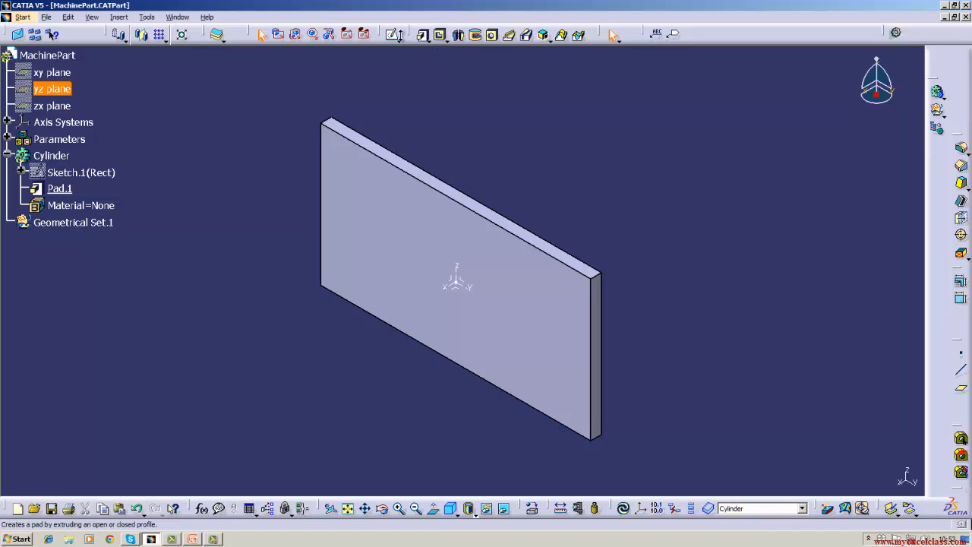
pyautogui.click(392, 34)
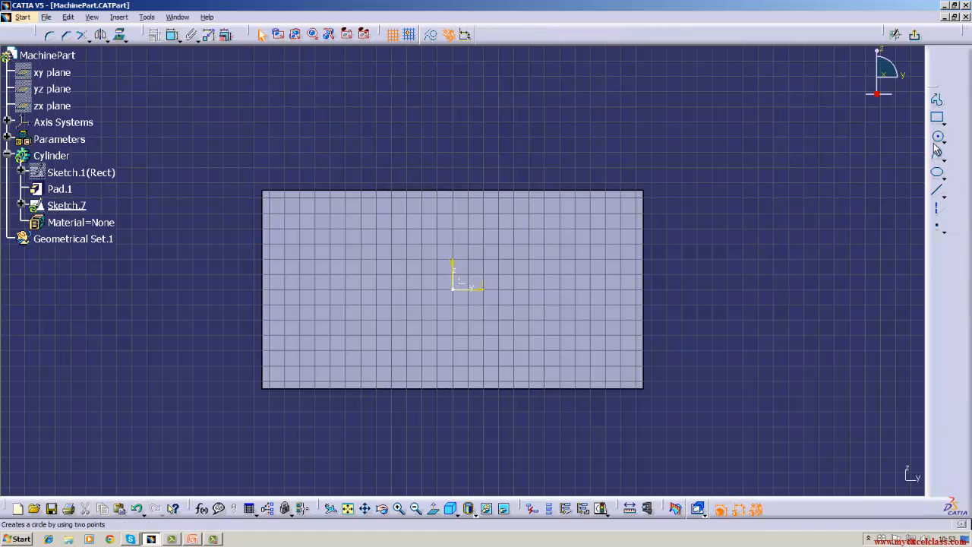
pyautogui.click(937, 135)
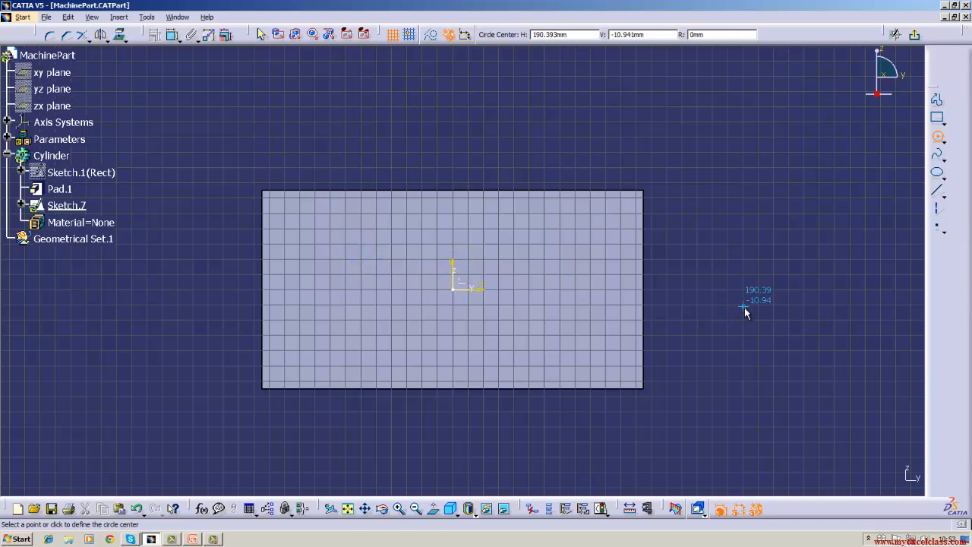
pyautogui.press('Escape')
pyautogui.click(936, 100)
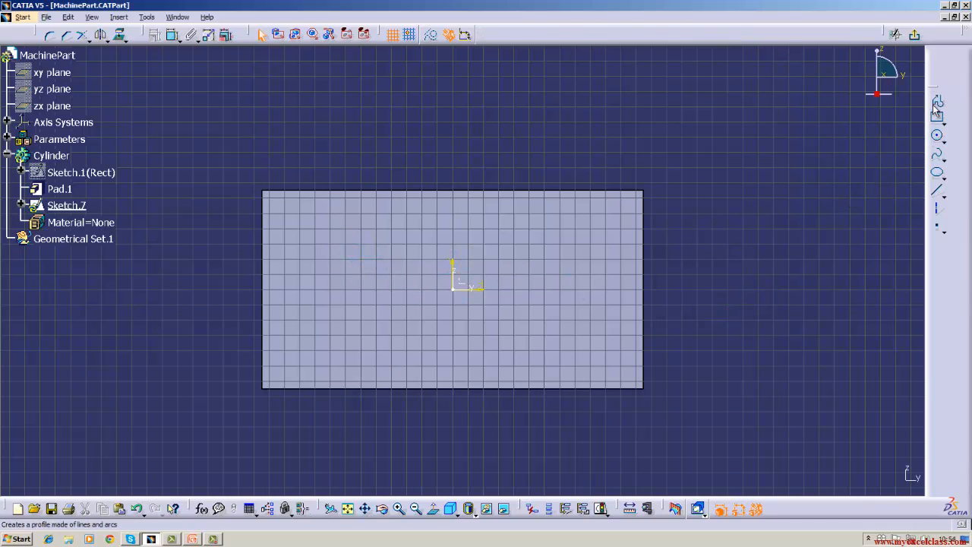
pyautogui.click(347, 226)
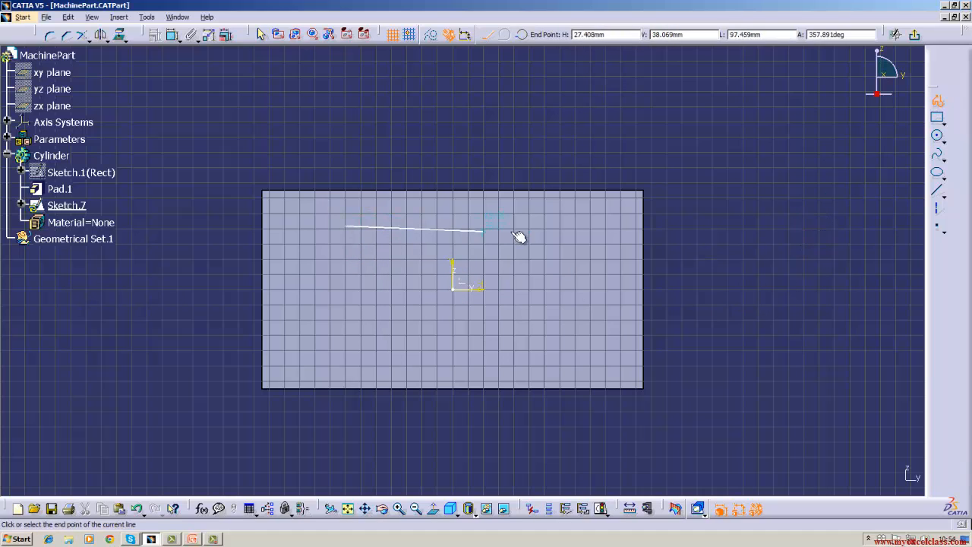
pyautogui.click(565, 259)
pyautogui.click(518, 379)
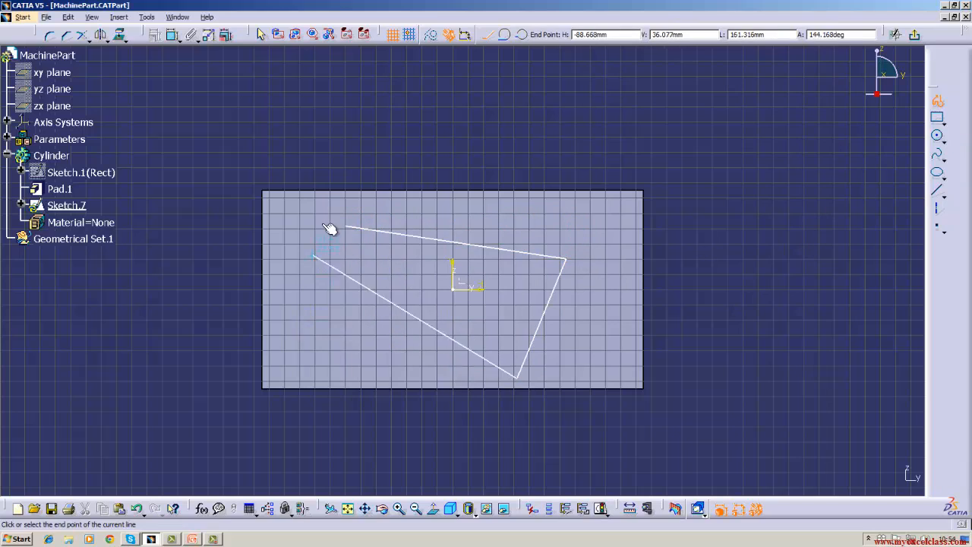
pyautogui.click(349, 227)
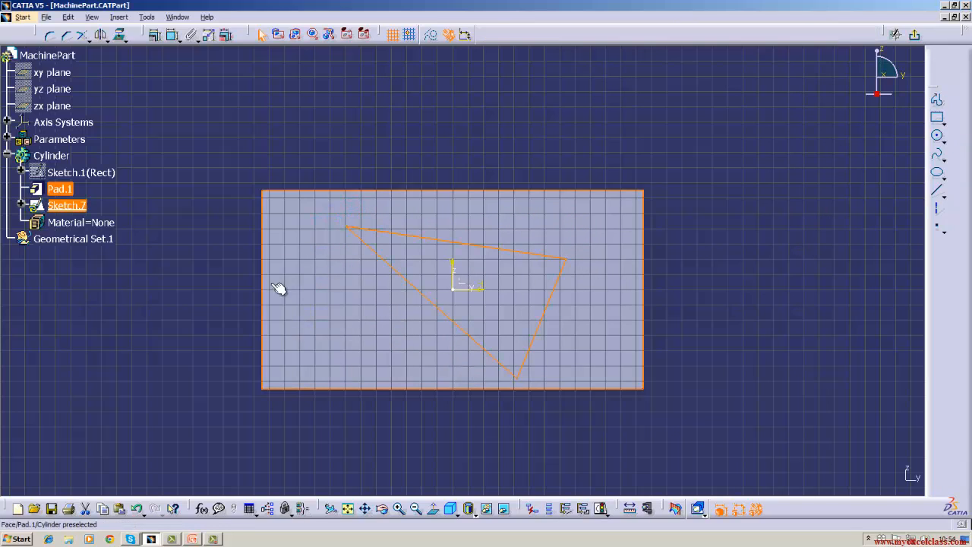
# - Dimension the length of the triangle's upper side, placing the dimension above the plate
pyautogui.click(173, 34)
pyautogui.click(470, 250)
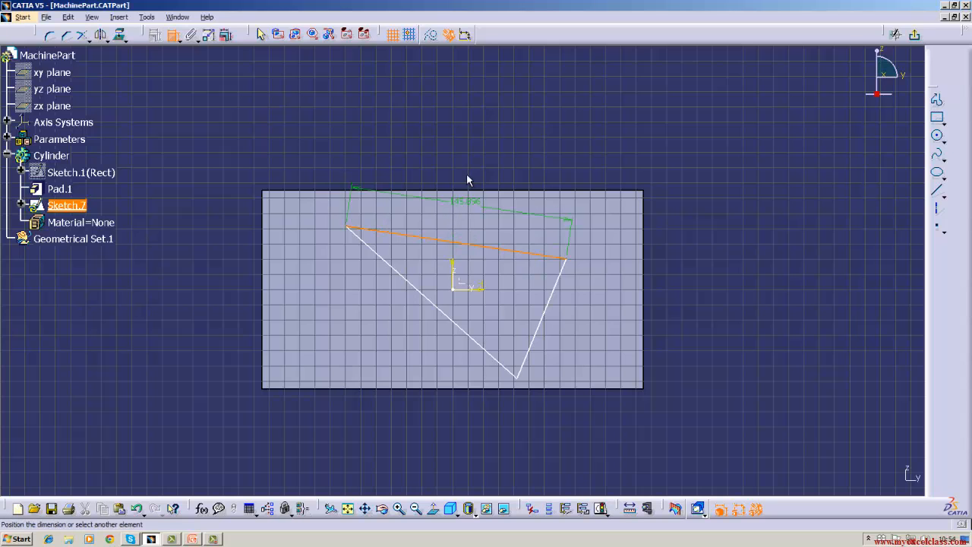
pyautogui.click(476, 156)
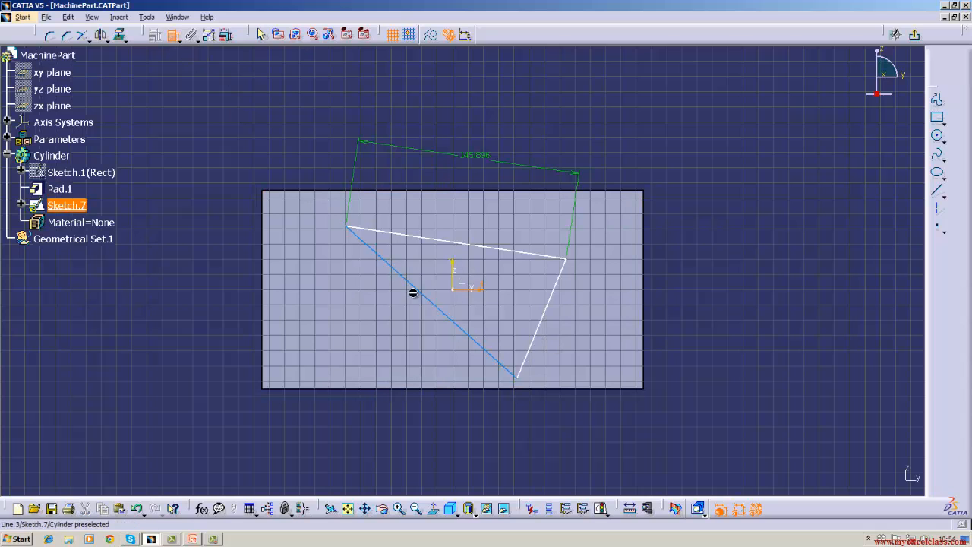
# - Dimension the angle between the triangle's lower-right side and the horizontal axis and set it to 45°
pyautogui.click(541, 325)
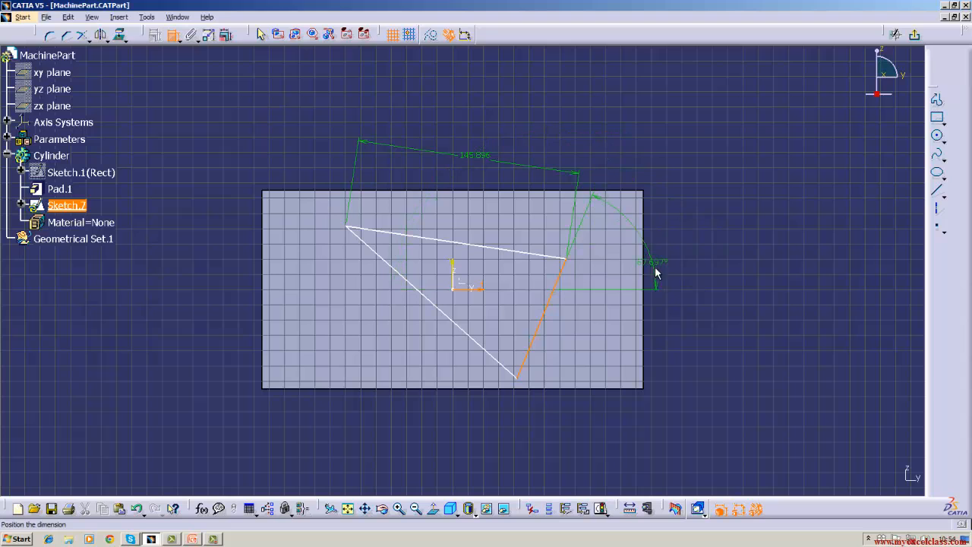
pyautogui.click(694, 256)
pyautogui.doubleClick(697, 257)
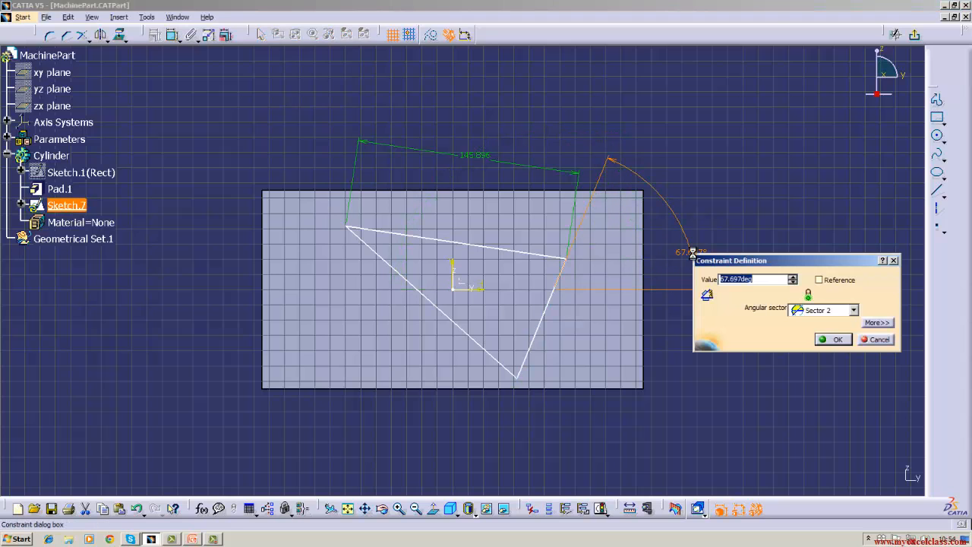
pyautogui.press('BackSpace')
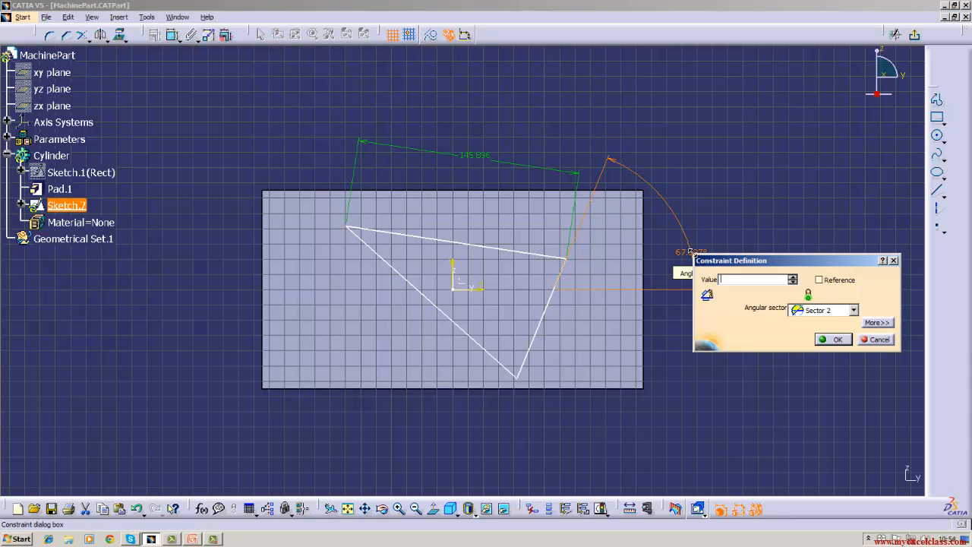
pyautogui.press('Return')
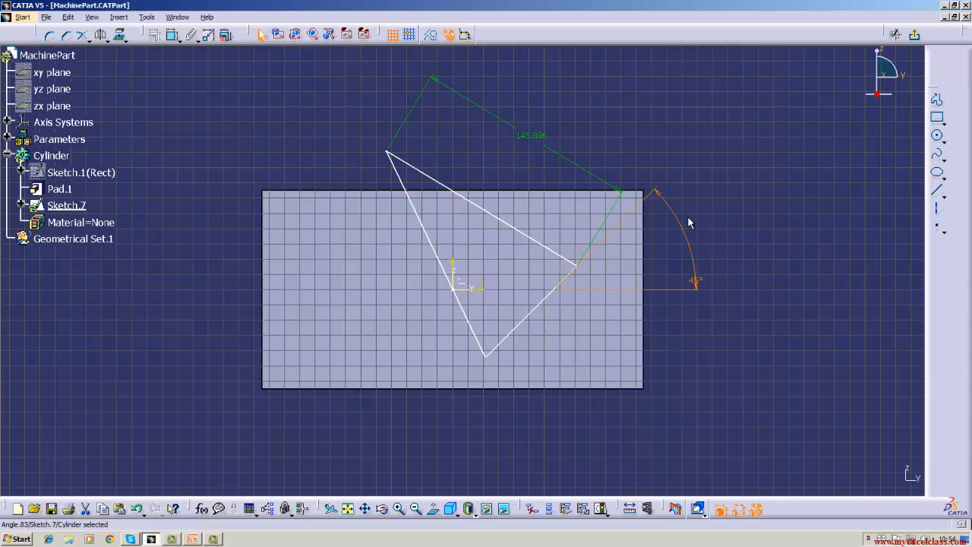
# - Leave the sketch and cut the triangular profile into the plate with a 10 mm deep Pocket
pyautogui.click(914, 34)
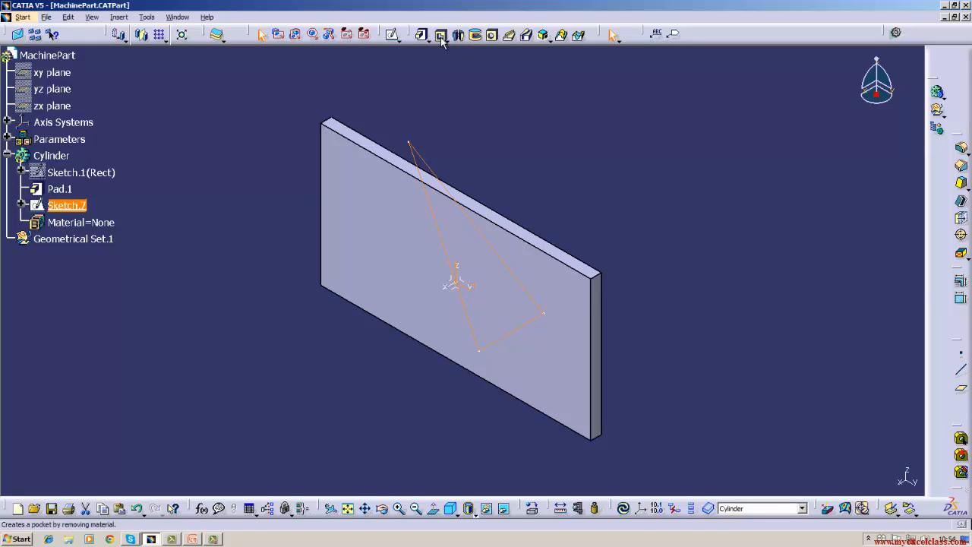
pyautogui.click(440, 34)
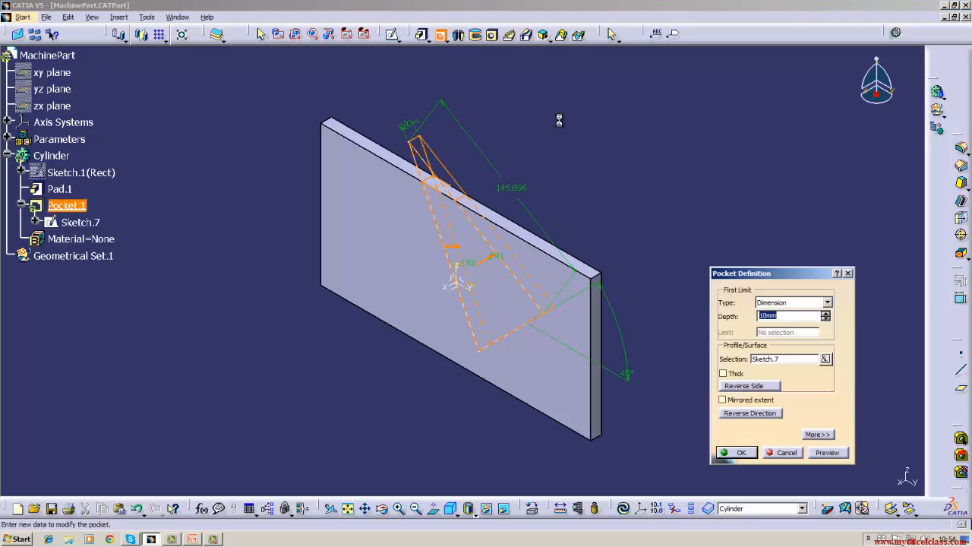
pyautogui.click(736, 452)
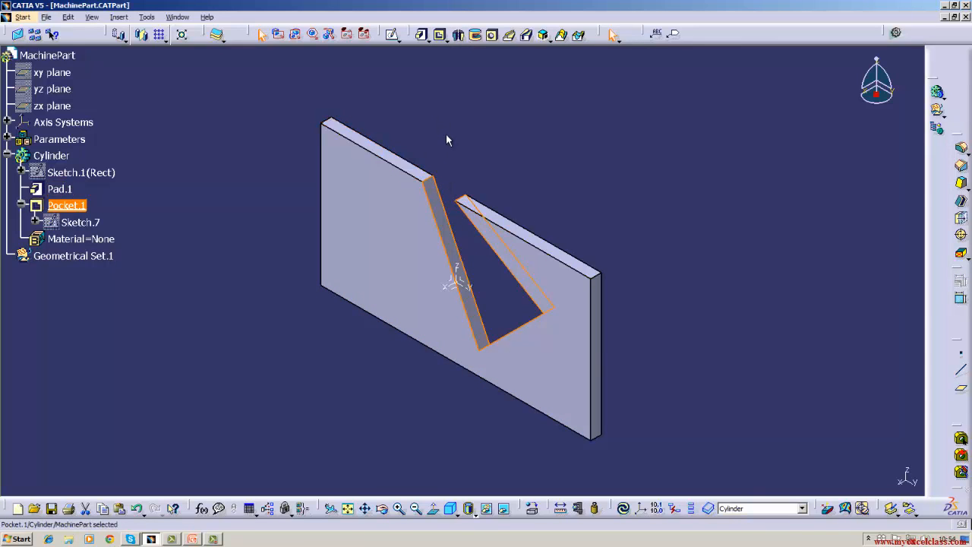
# - Reopen Sketch.7 under the pocket and set the triangle's upper side length to 100 mm
pyautogui.doubleClick(90, 224)
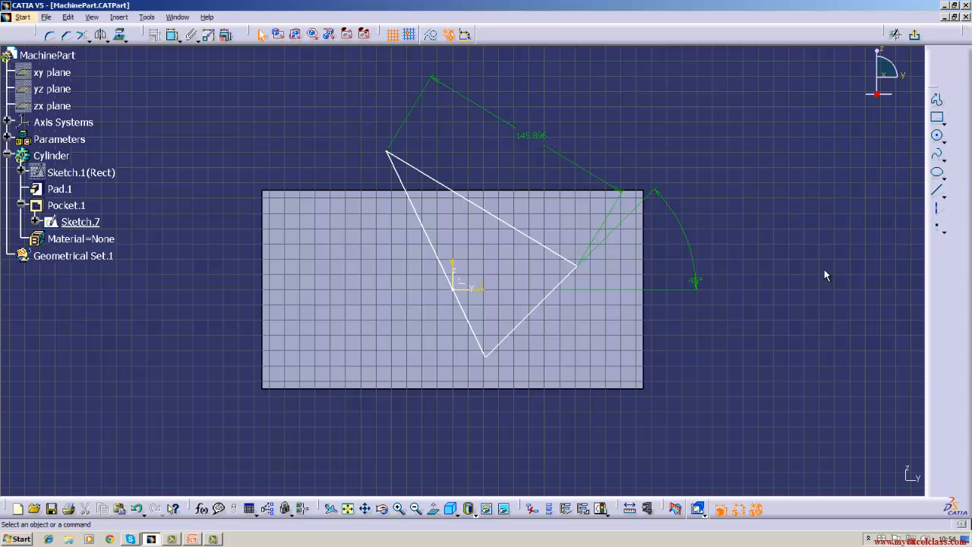
pyautogui.doubleClick(532, 143)
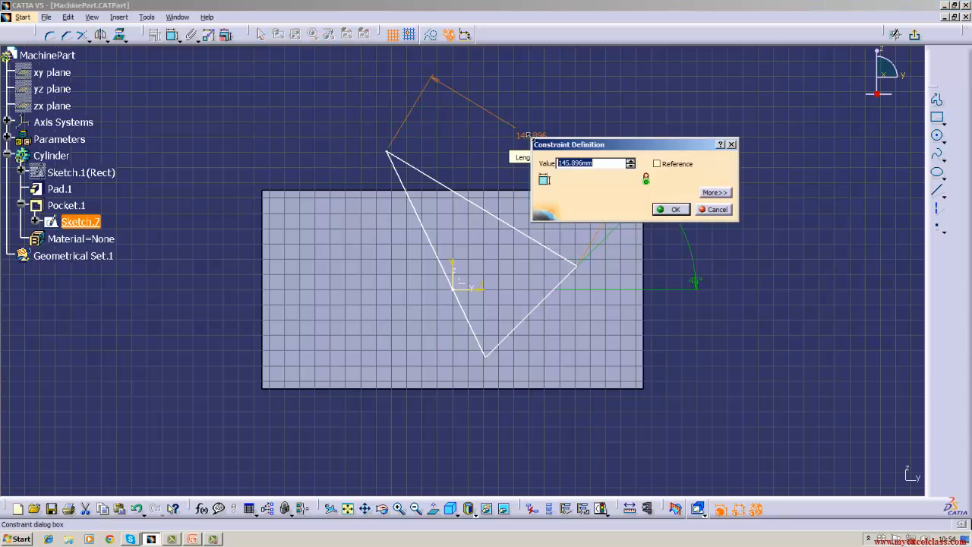
pyautogui.press('BackSpace')
pyautogui.press('Return')
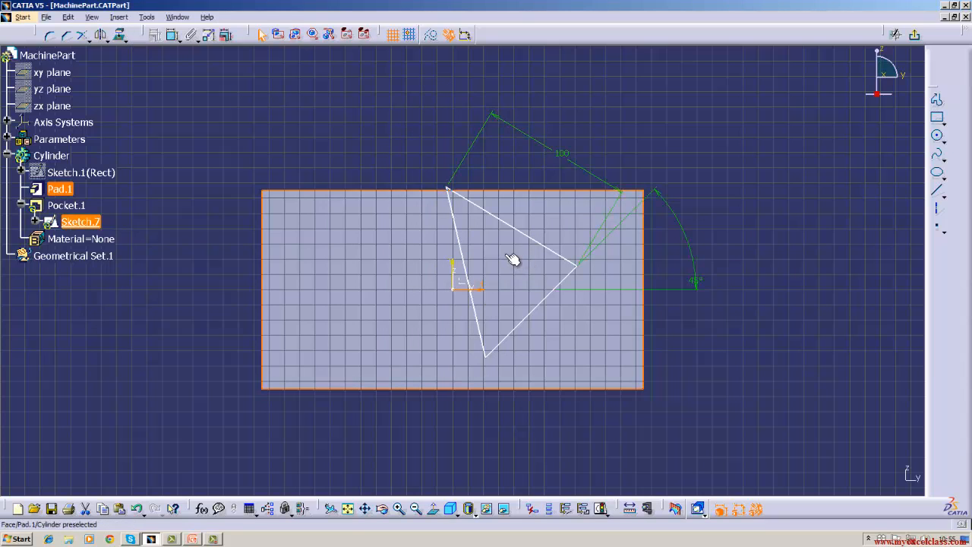
# - Add an angle dimension between the triangle's upper side and the horizontal axis
pyautogui.click(173, 38)
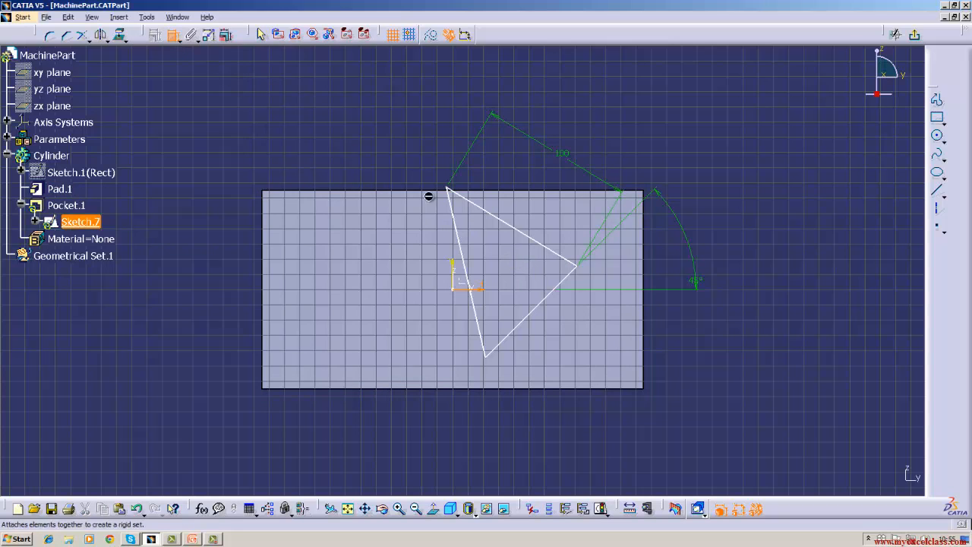
pyautogui.click(560, 255)
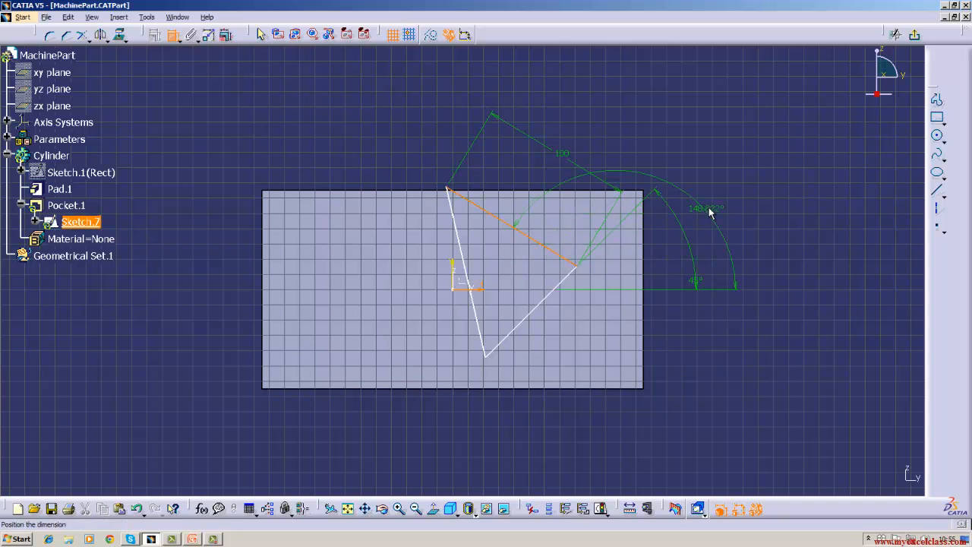
pyautogui.click(720, 201)
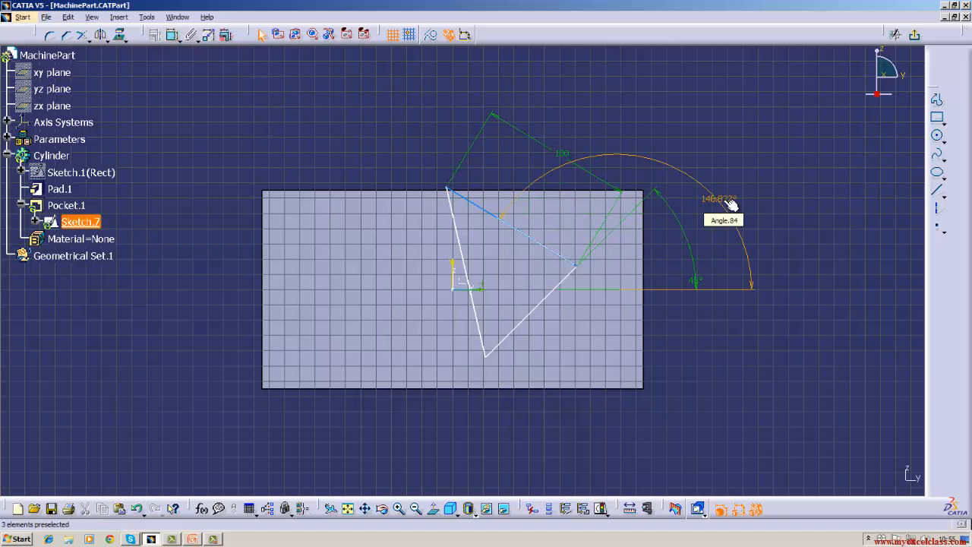
# - Try setting the upper side's angle to 150° and to a larger value that makes the side nearly horizontal
pyautogui.doubleClick(718, 200)
pyautogui.press('BackSpace')
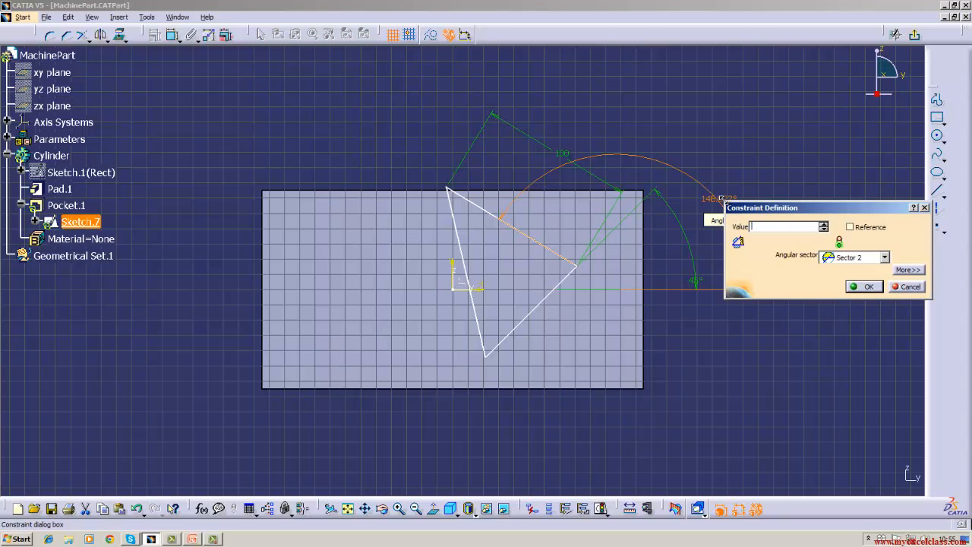
pyautogui.write('150')
pyautogui.press('Return')
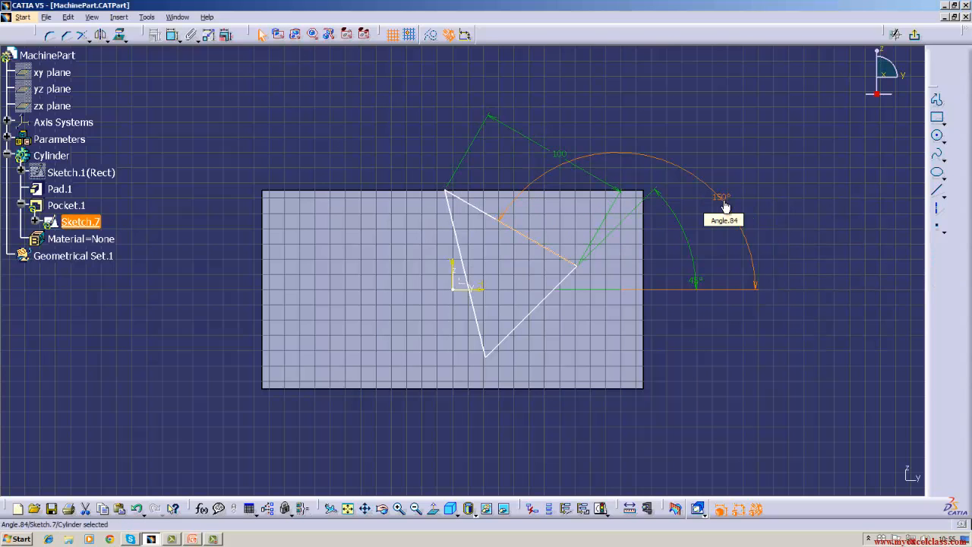
pyautogui.doubleClick(723, 202)
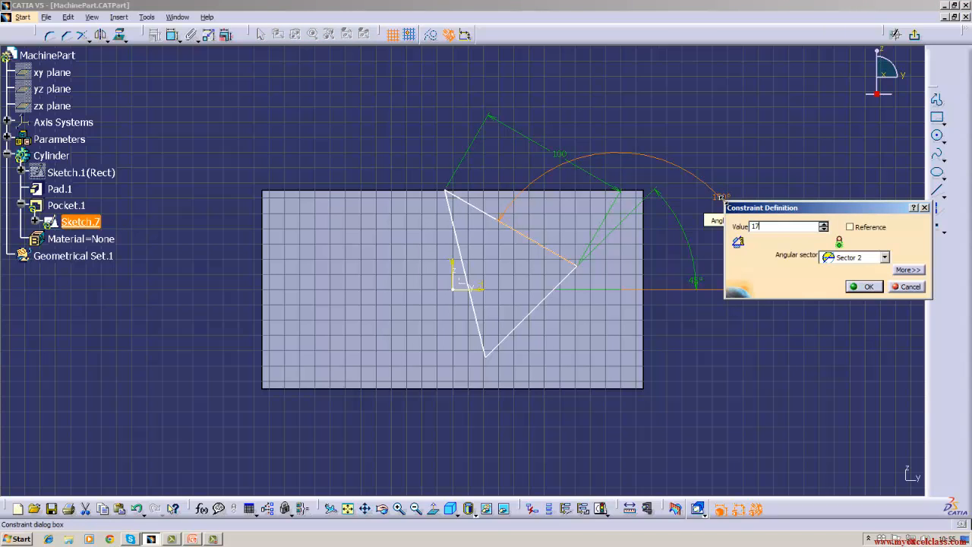
pyautogui.press('Return')
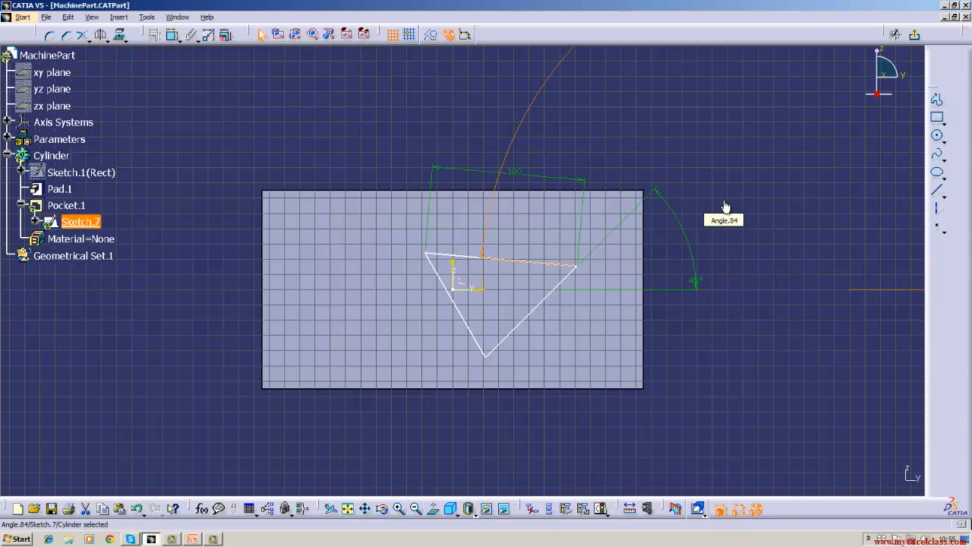
pyautogui.click(709, 383)
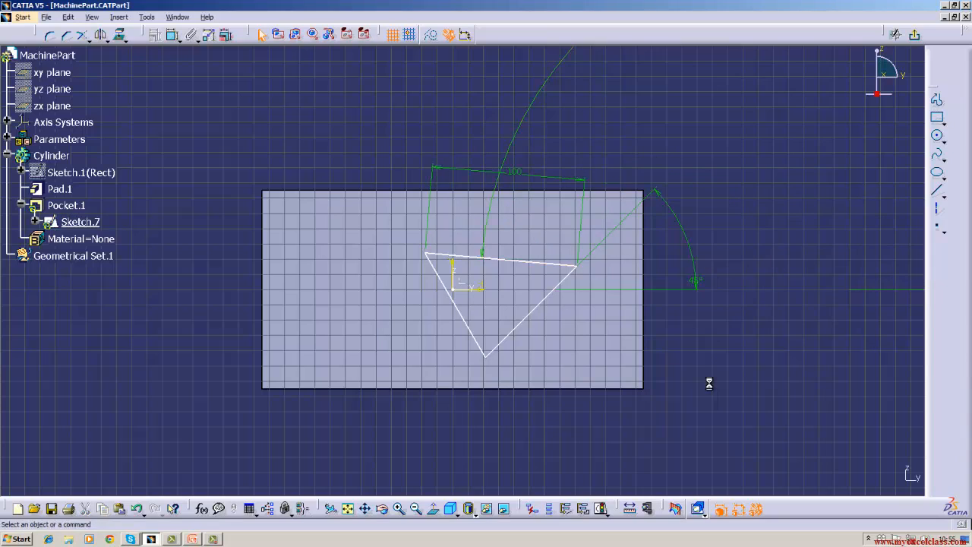
# - Add a length dimension to the triangle's lower-left side and try to dimension its lower-right side as well
pyautogui.click(178, 42)
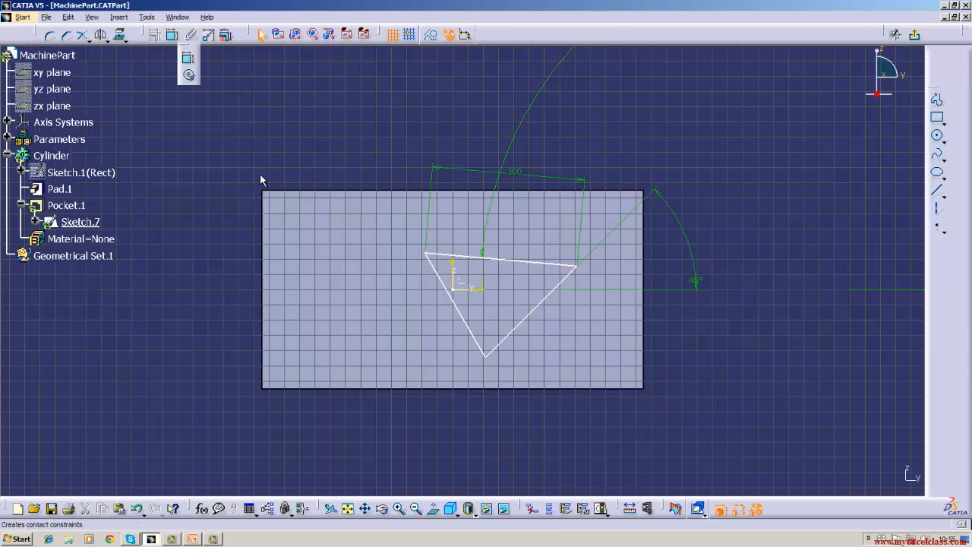
pyautogui.click(466, 313)
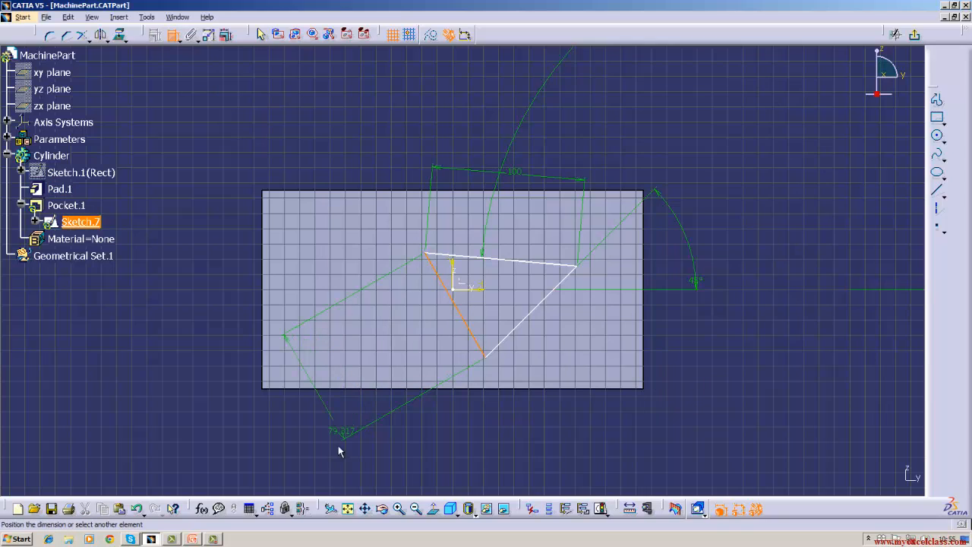
pyautogui.click(216, 433)
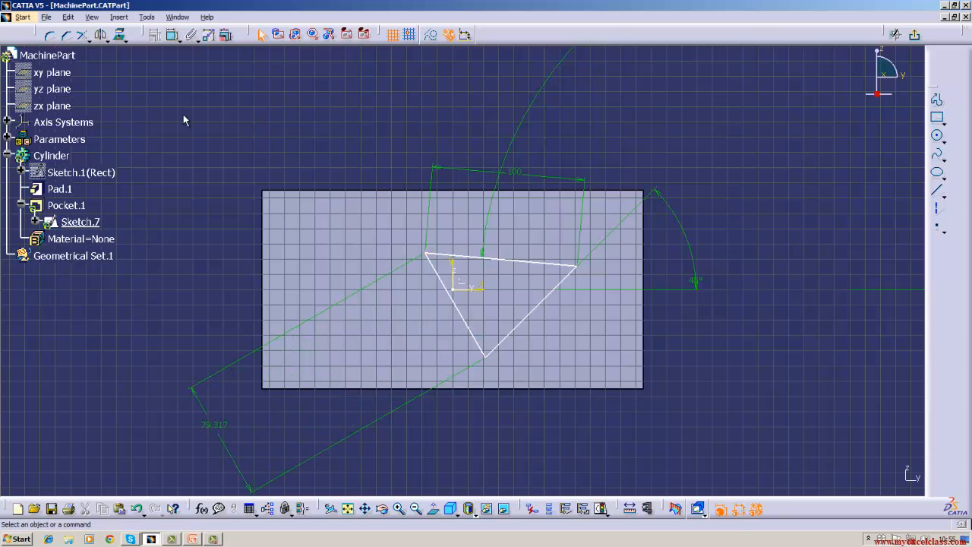
pyautogui.click(173, 34)
pyautogui.click(534, 308)
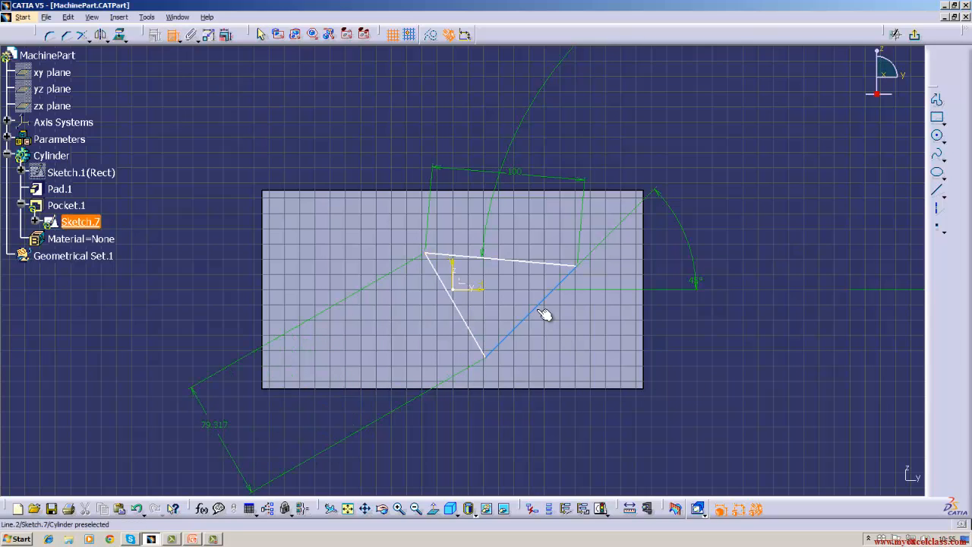
pyautogui.press('Escape')
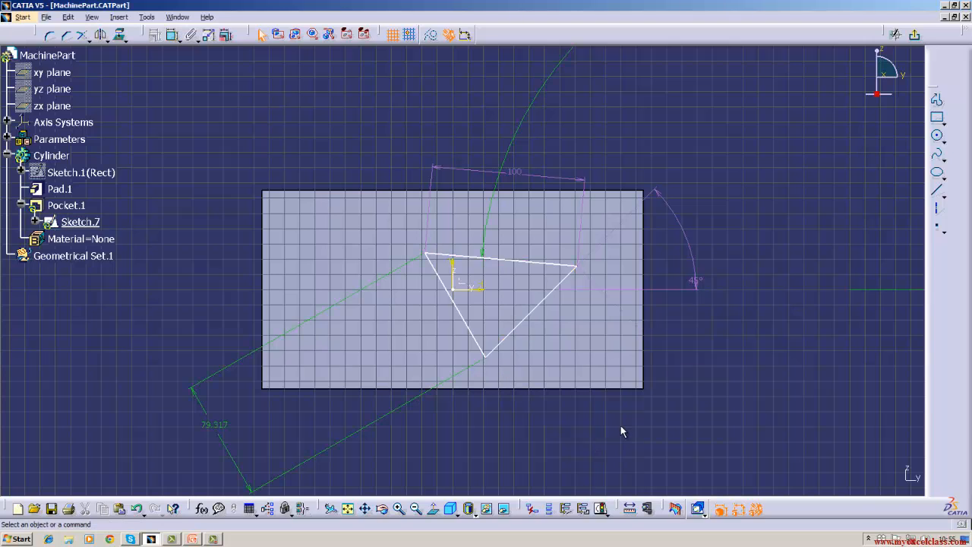
# - Undo the lower-left side's length dimension and the changes to the upper side's angle
pyautogui.doubleClick(520, 171)
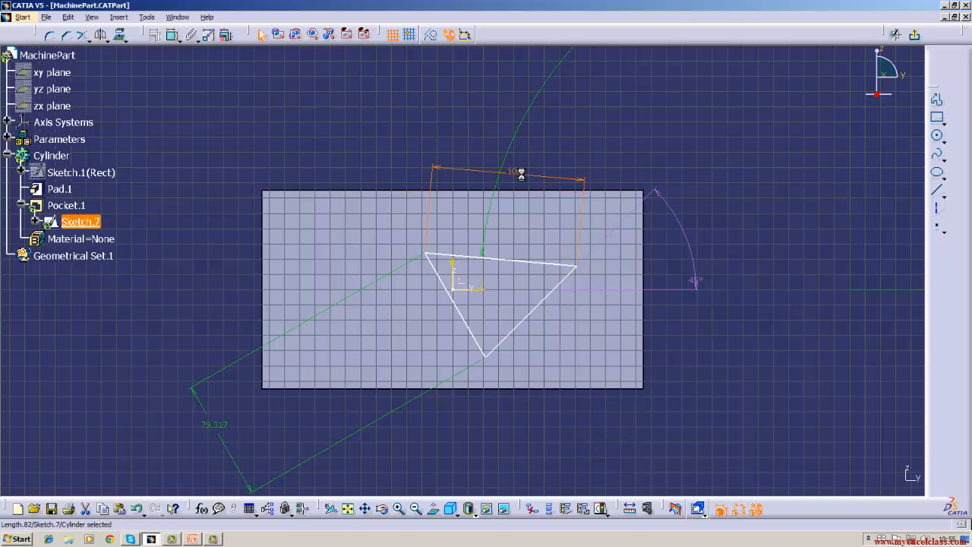
pyautogui.click(686, 237)
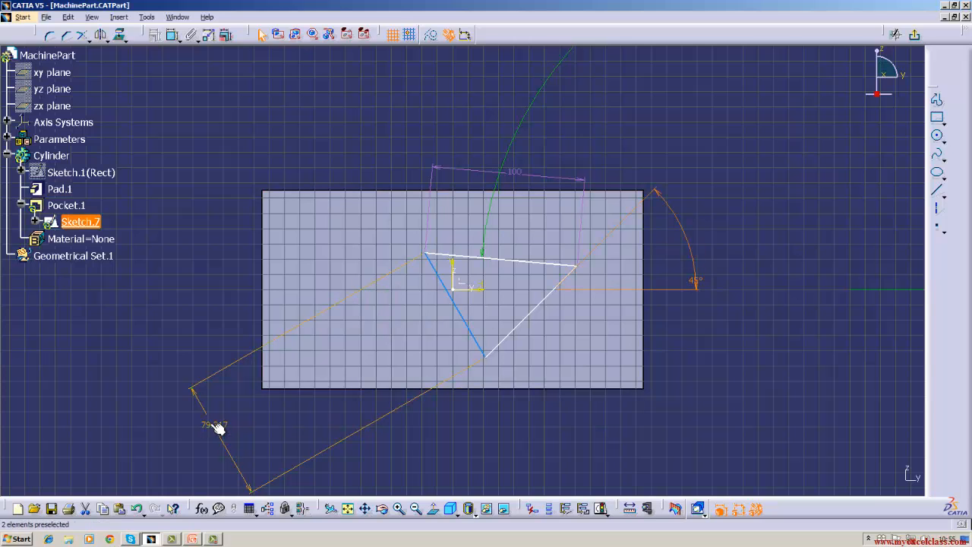
pyautogui.click(70, 17)
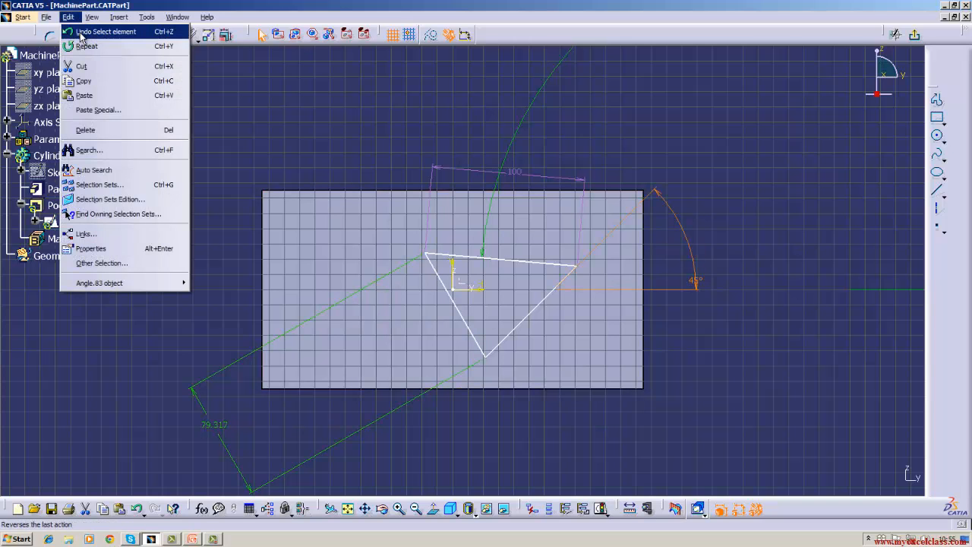
pyautogui.click(81, 32)
pyautogui.click(69, 17)
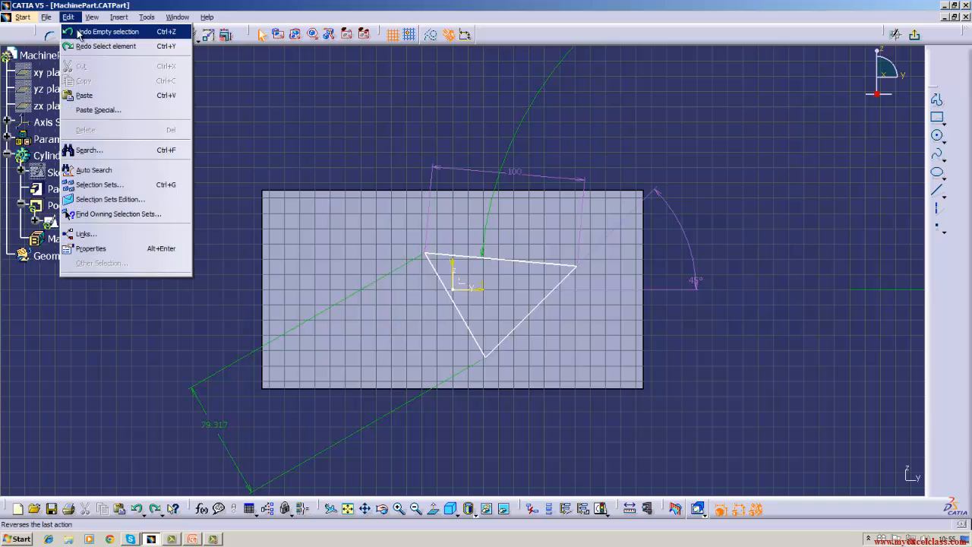
pyautogui.click(79, 32)
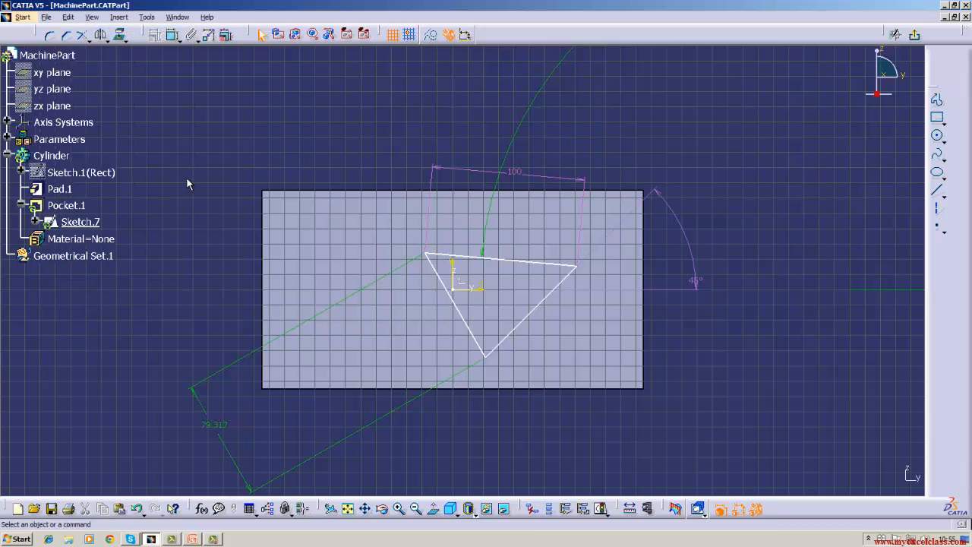
pyautogui.click(69, 16)
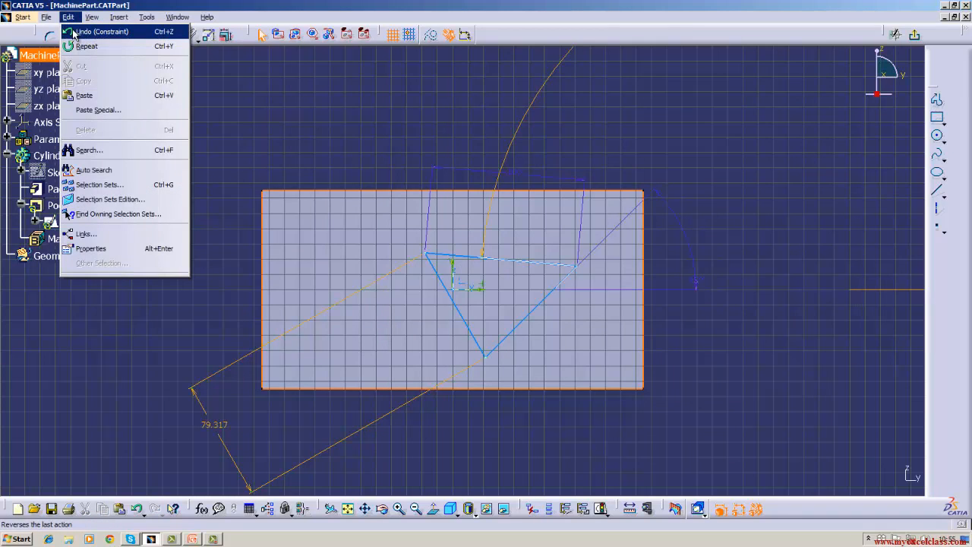
pyautogui.click(74, 33)
pyautogui.click(76, 17)
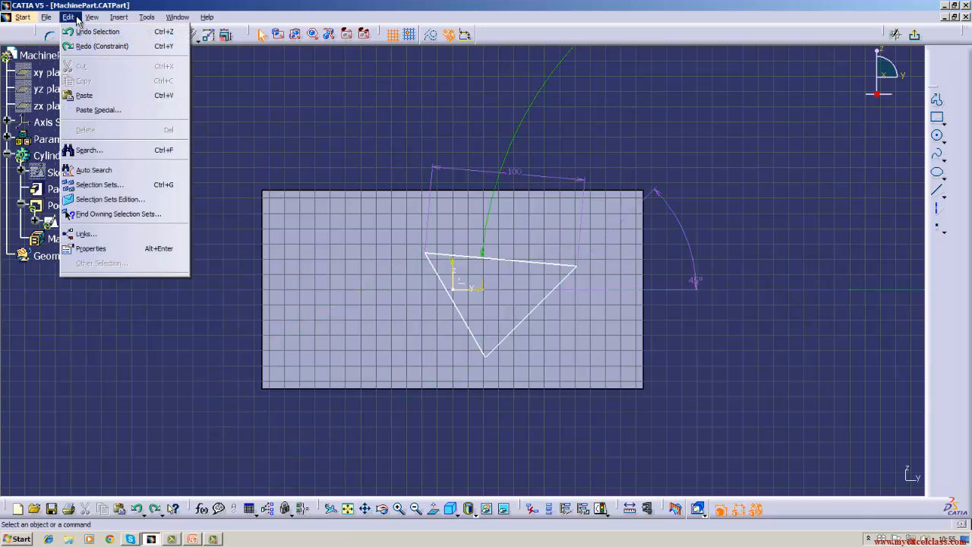
pyautogui.click(85, 32)
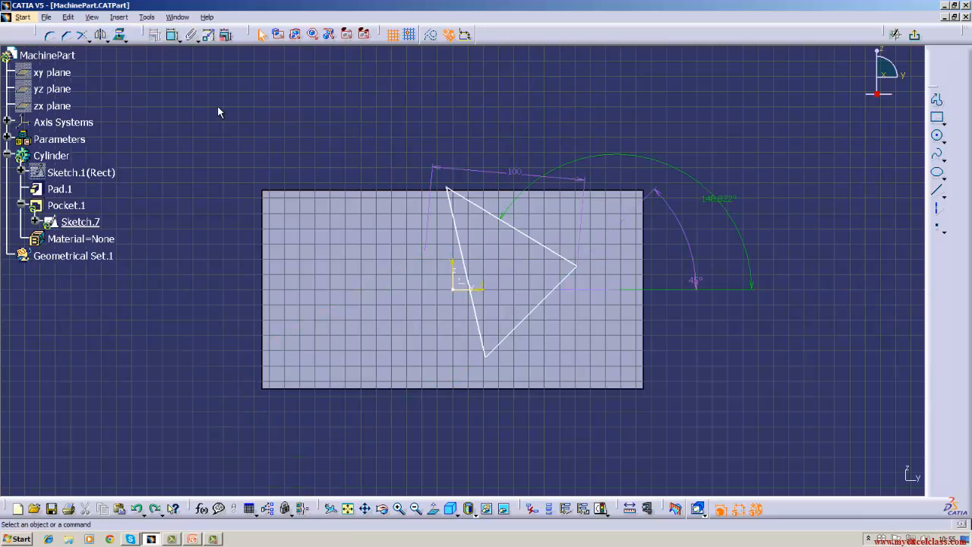
# - Delete the 100 mm length dimension of the triangle's upper side
pyautogui.rightClick(526, 177)
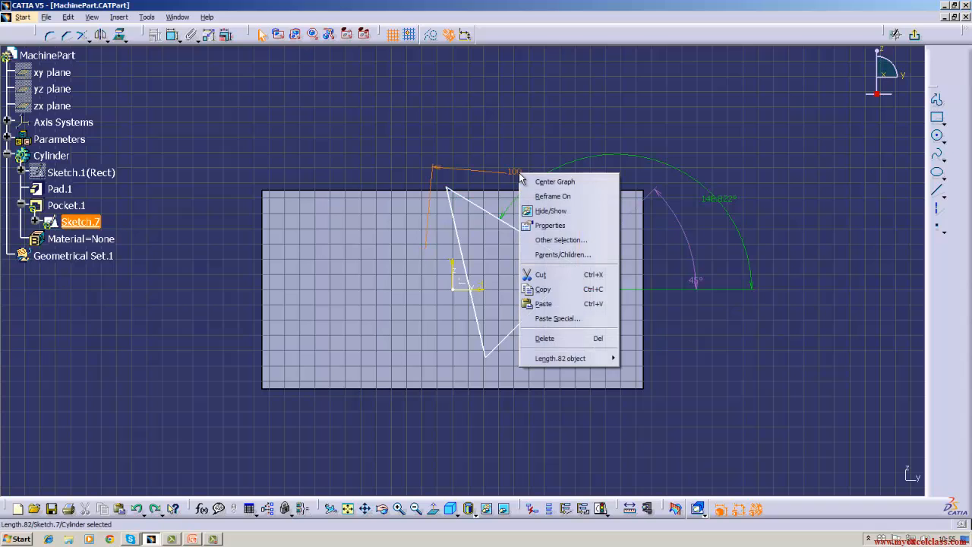
pyautogui.click(543, 338)
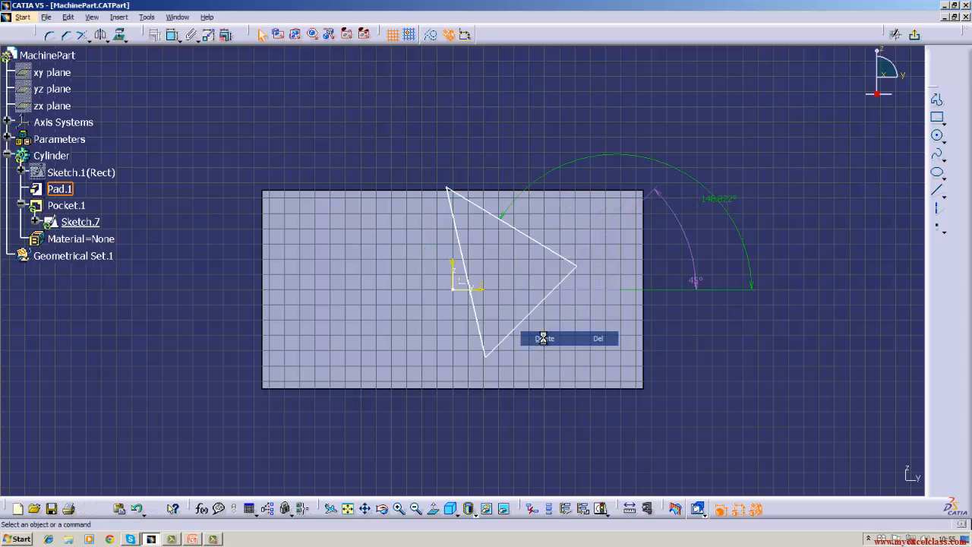
# - Replace the 45° angle dimension of the triangle's lower-right side with an angle dimension measured from the sketch's vertical axis
pyautogui.rightClick(699, 282)
pyautogui.click(723, 446)
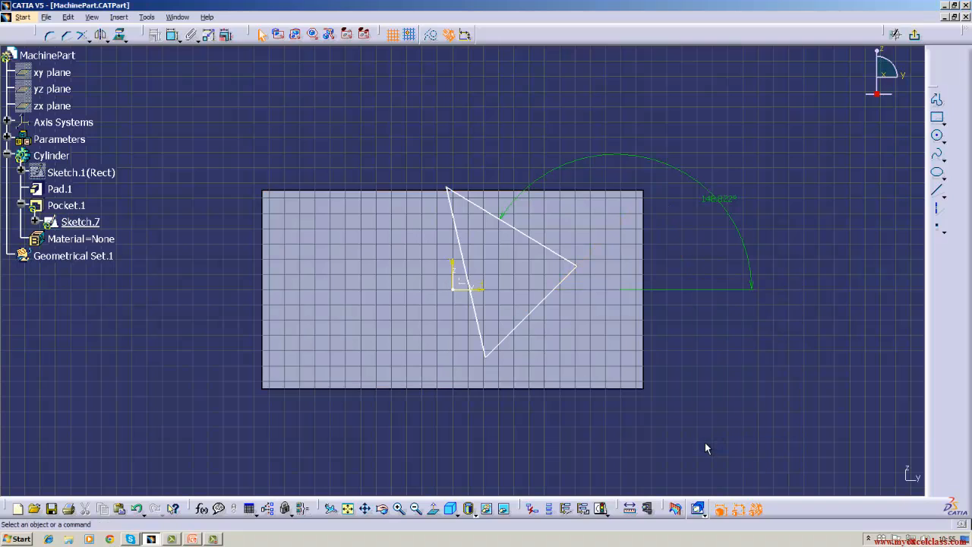
pyautogui.click(170, 37)
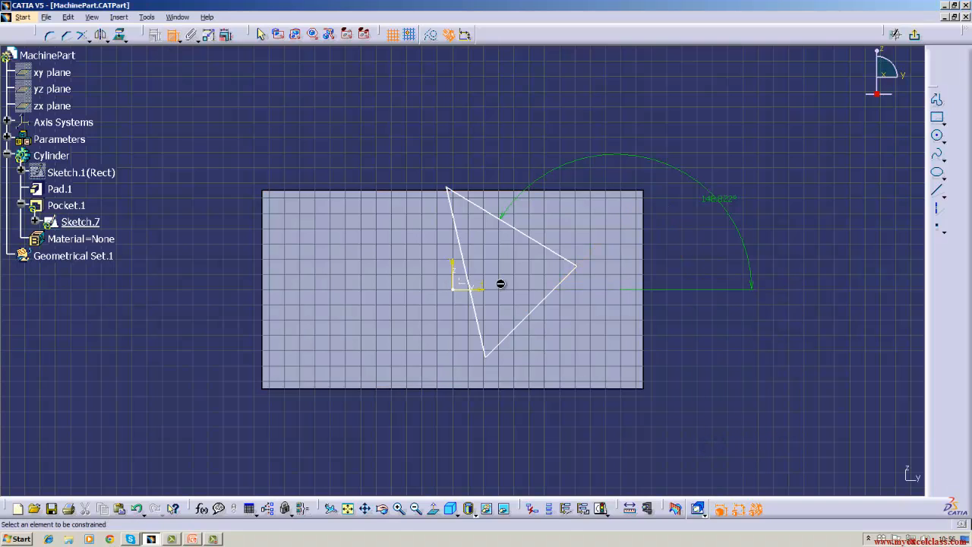
pyautogui.click(458, 281)
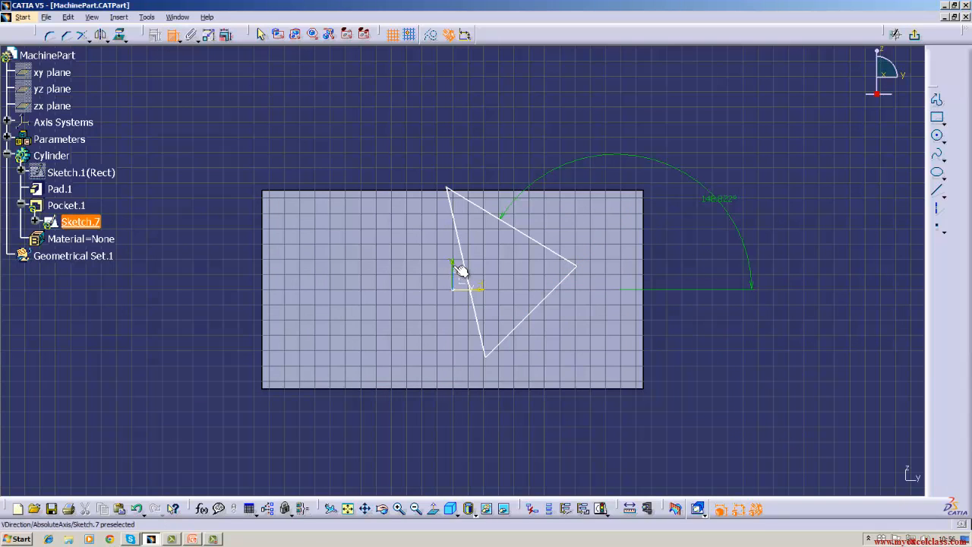
pyautogui.click(556, 287)
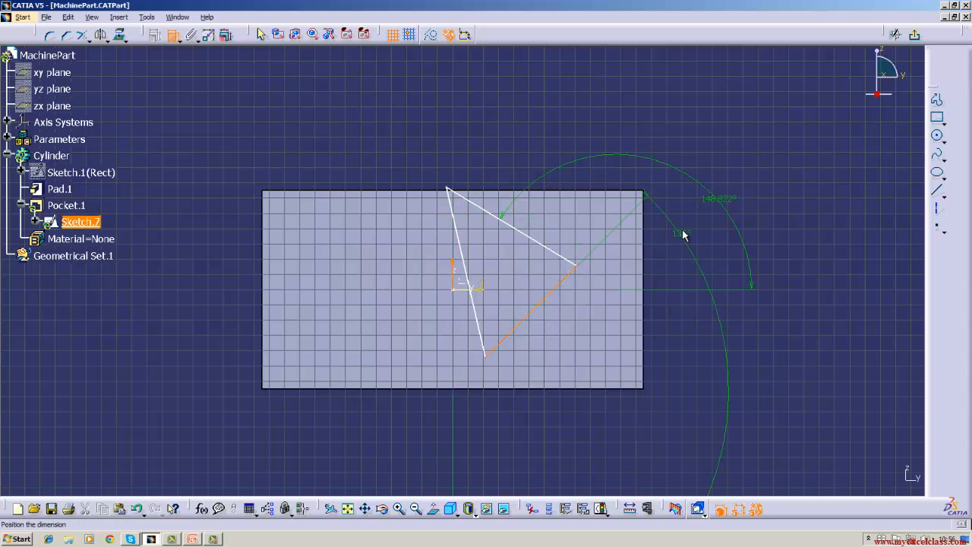
pyautogui.click(678, 231)
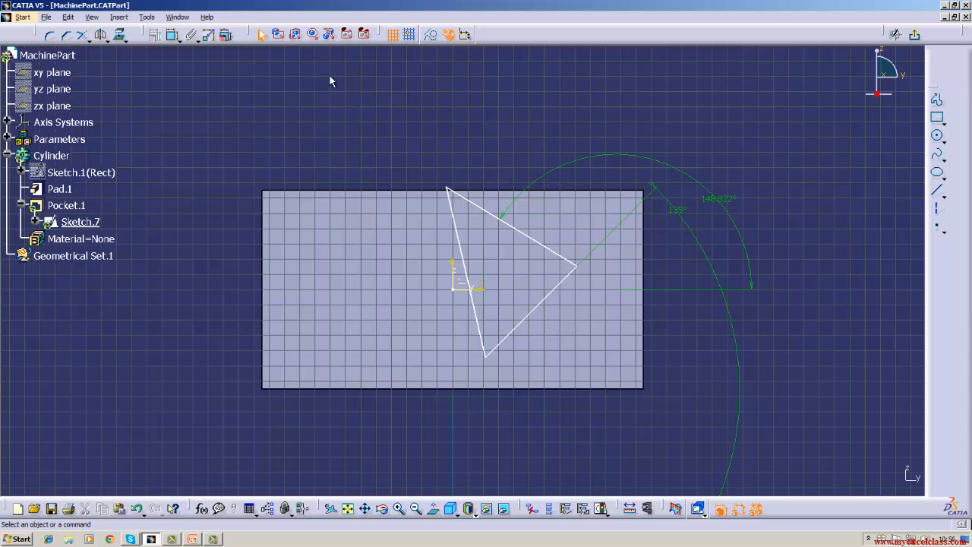
# - Add a length dimension to the triangle's upper side and set that side's angle to 174°
pyautogui.click(172, 35)
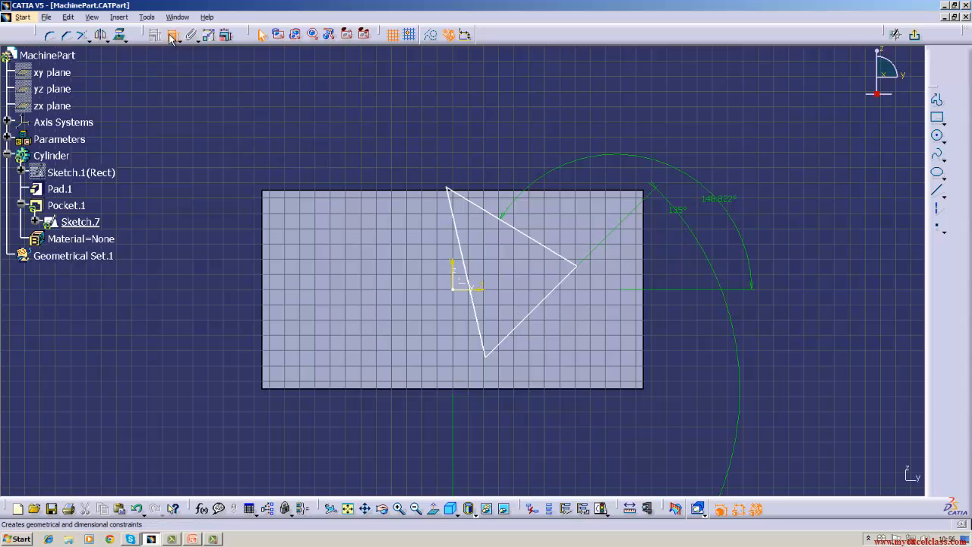
pyautogui.click(473, 204)
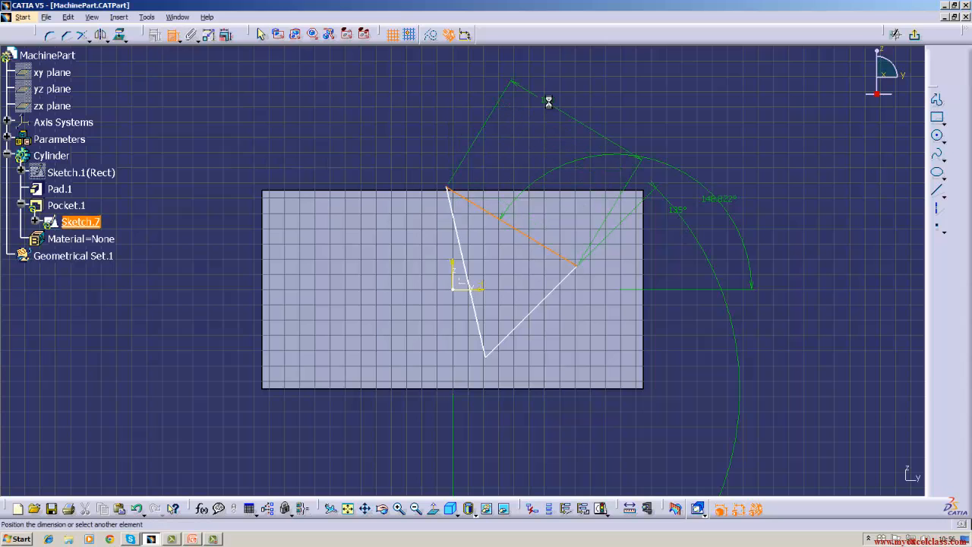
pyautogui.doubleClick(717, 201)
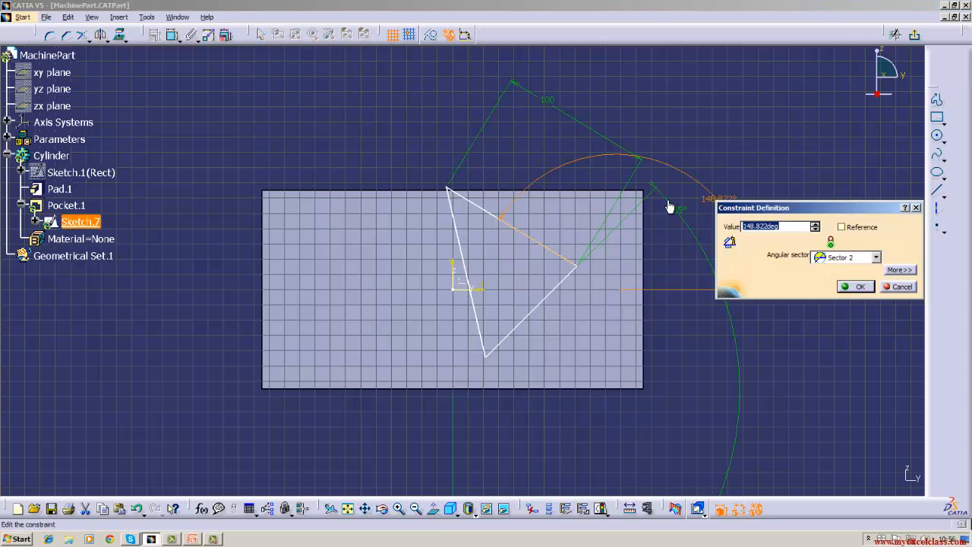
pyautogui.write('174')
pyautogui.press('Return')
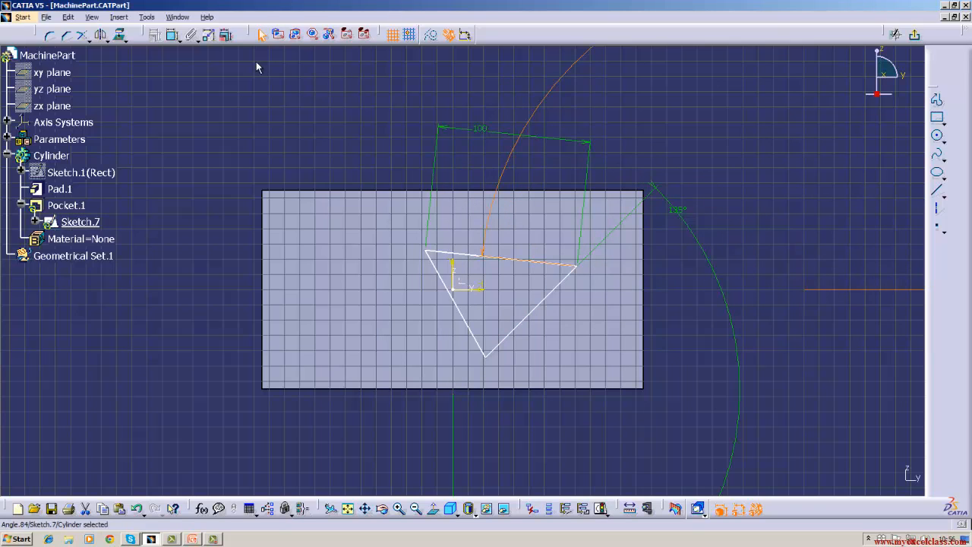
# - Dimension the length of the triangle's lower-left side and set it to 90 mm
pyautogui.click(171, 35)
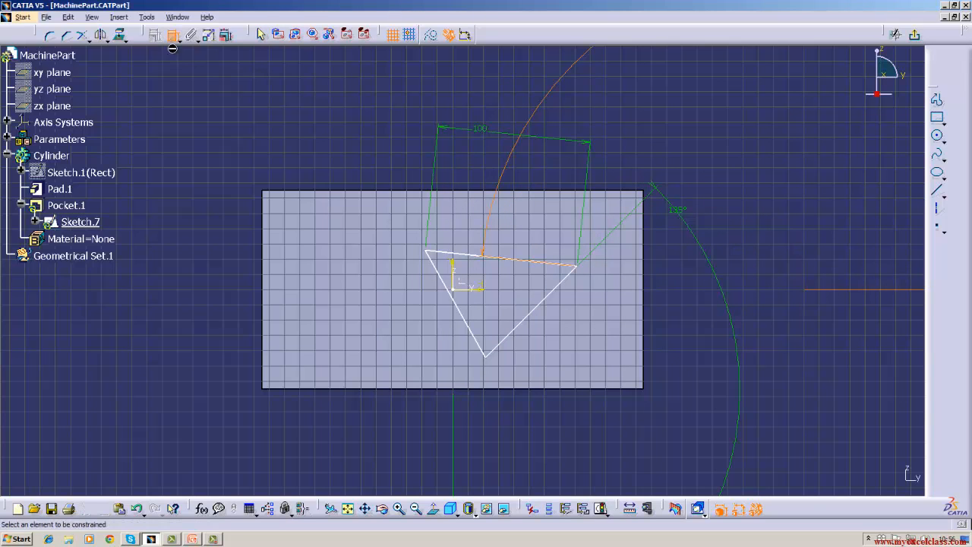
pyautogui.click(467, 316)
pyautogui.click(209, 433)
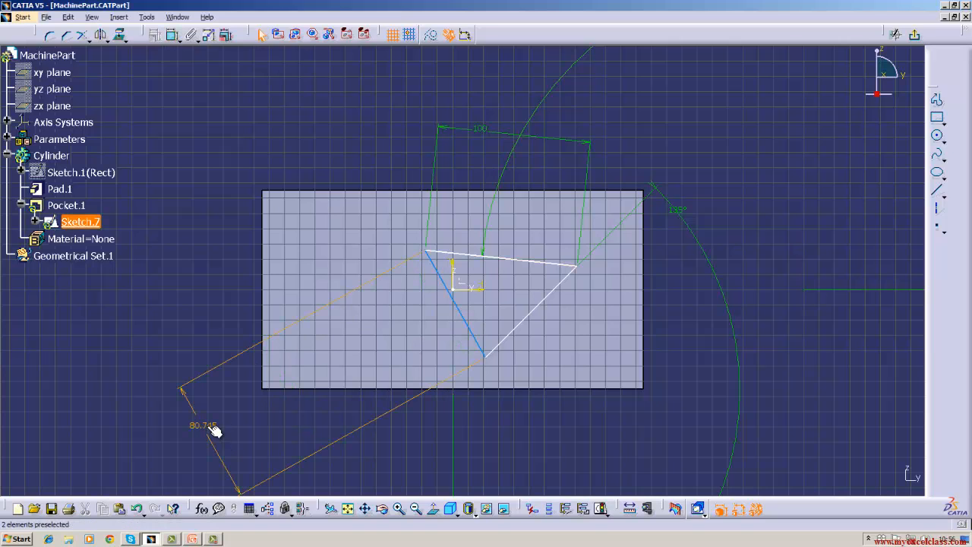
pyautogui.doubleClick(205, 424)
pyautogui.press('BackSpace')
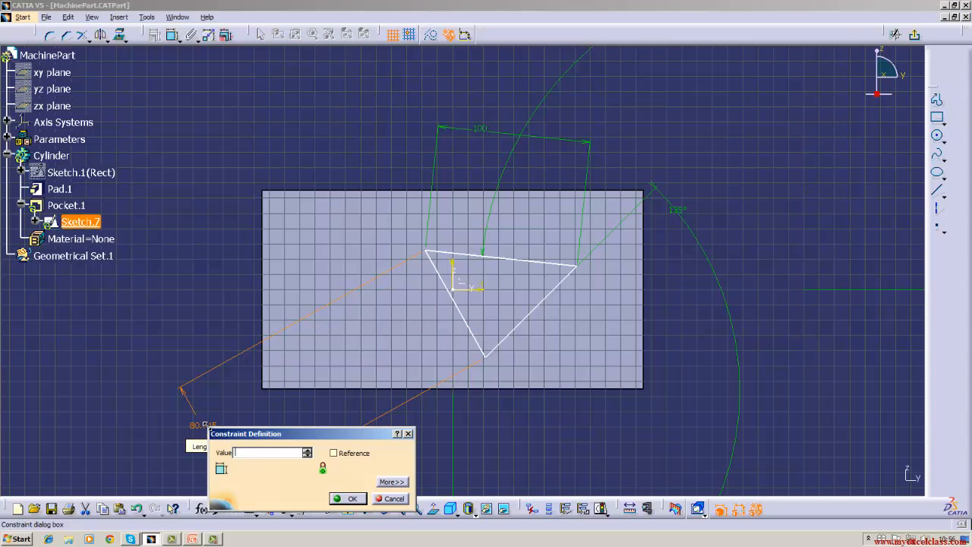
pyautogui.press('Return')
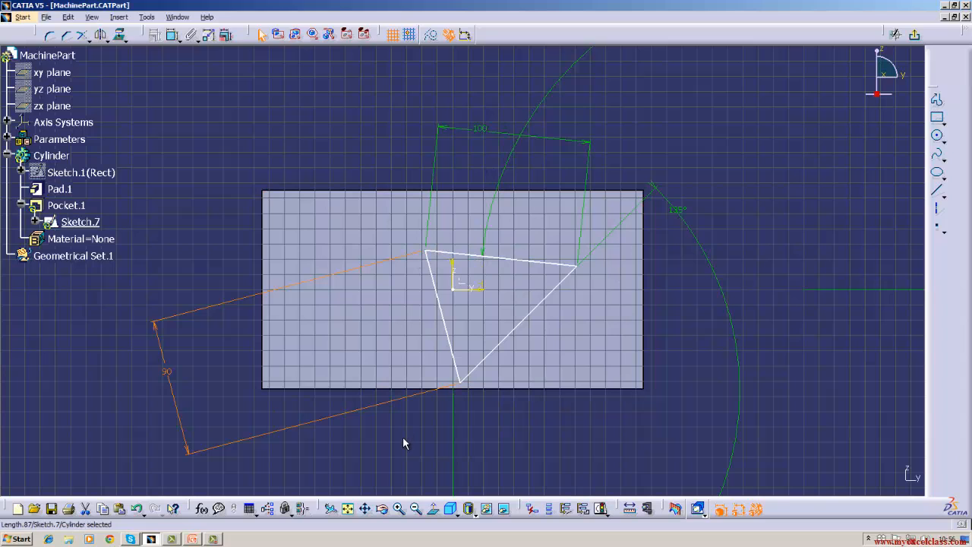
# - Set the lower-right side's angle from the vertical axis to 125° and the upper side's length to 75 mm
pyautogui.doubleClick(679, 207)
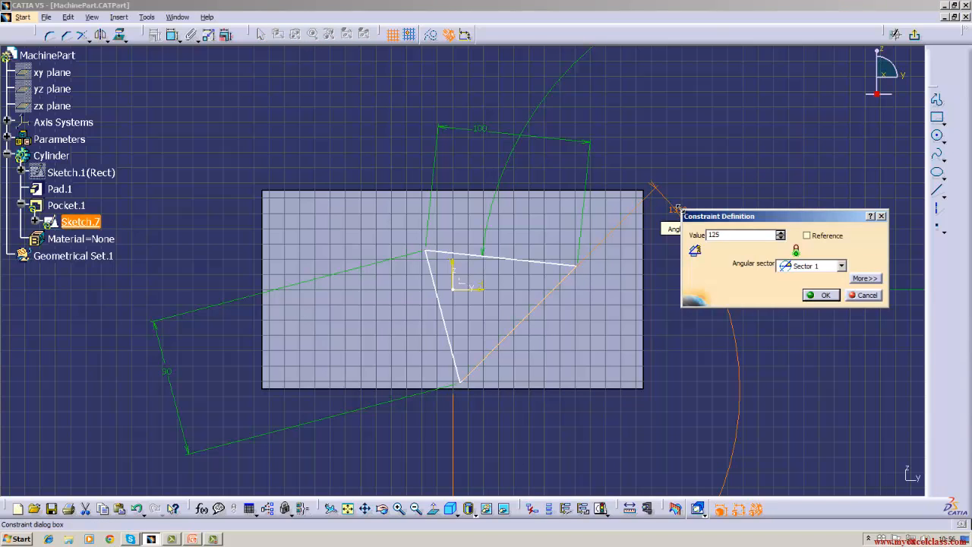
pyautogui.press('Return')
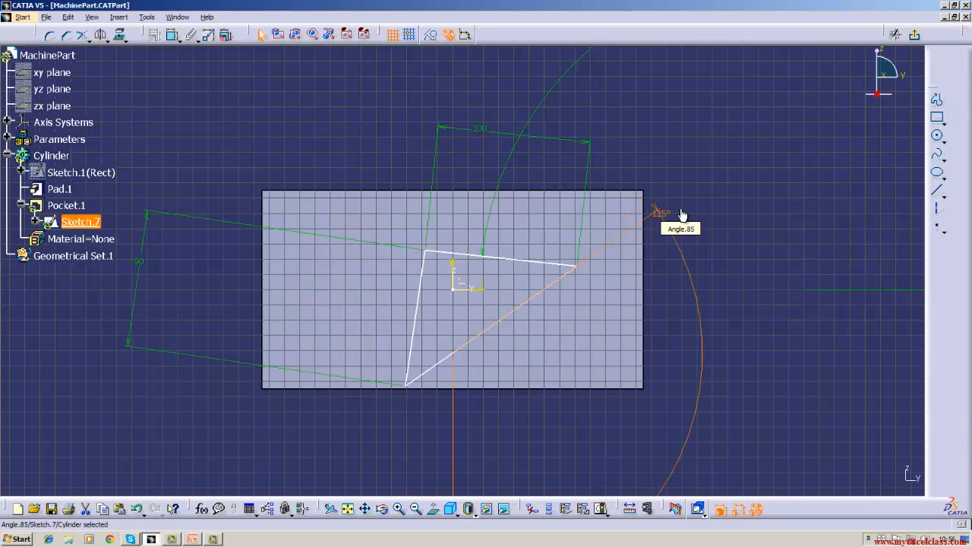
pyautogui.doubleClick(486, 129)
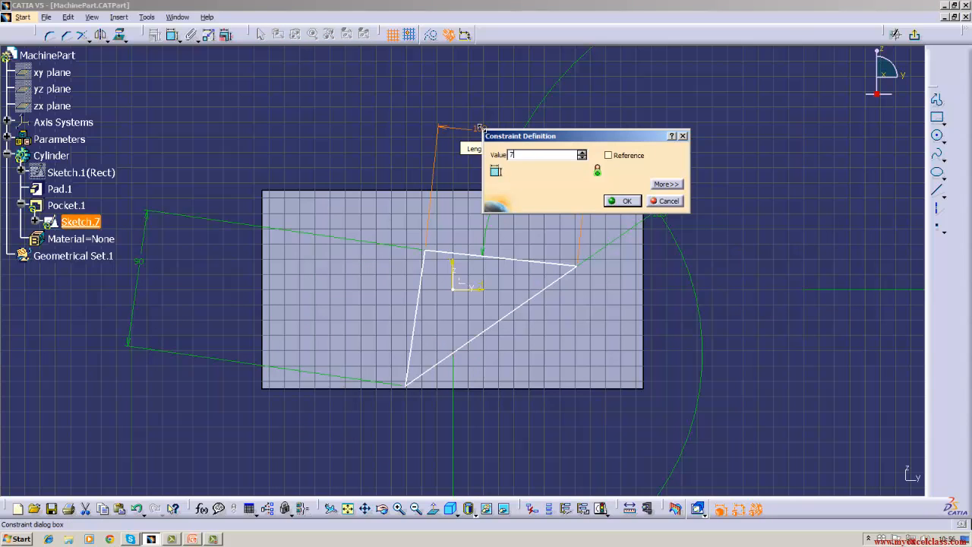
pyautogui.press('Return')
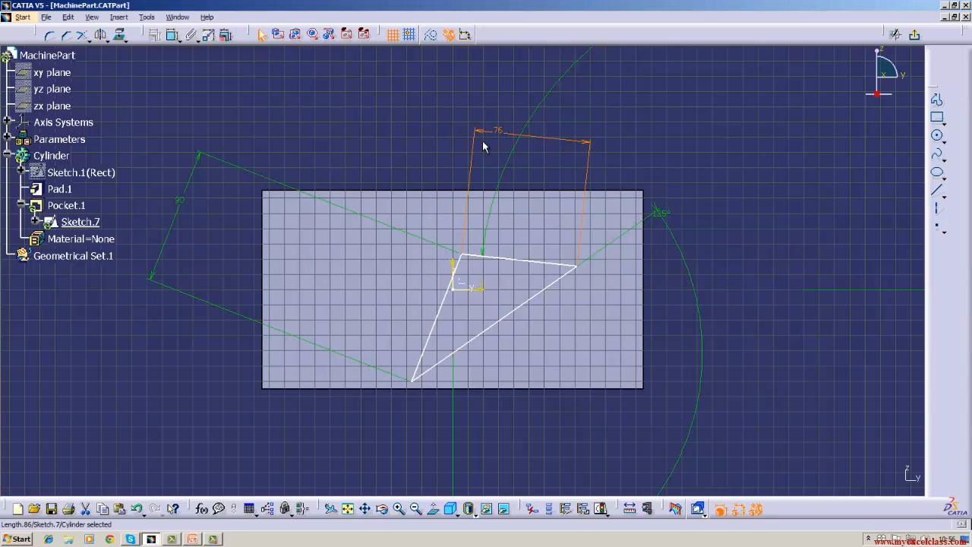
# - Try to add further dimensions to the triangle's upper side and its lower-right side
pyautogui.click(173, 34)
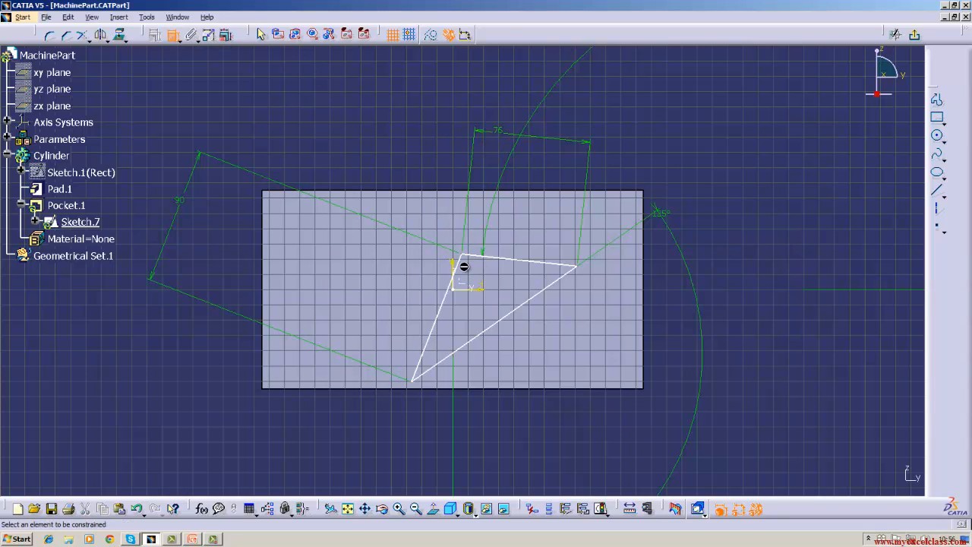
pyautogui.click(490, 259)
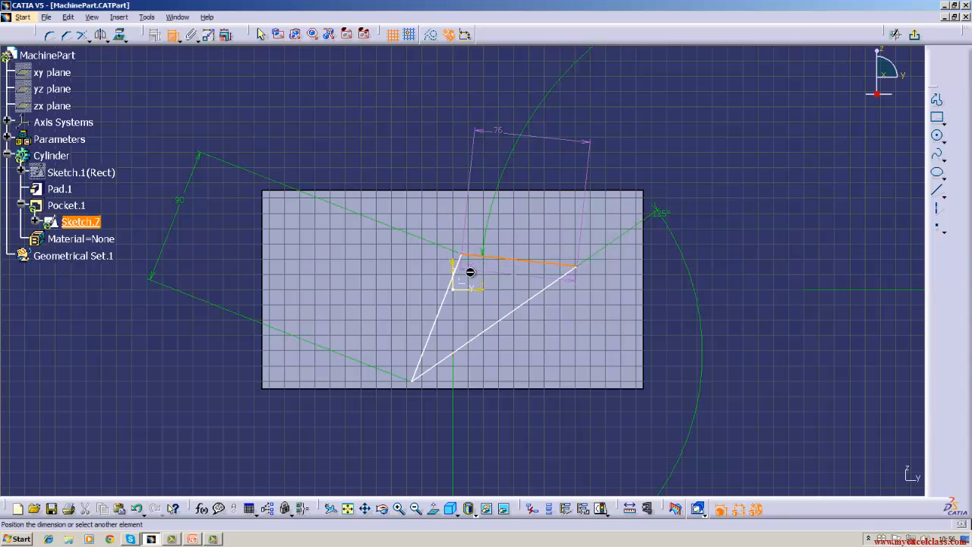
pyautogui.press('Escape')
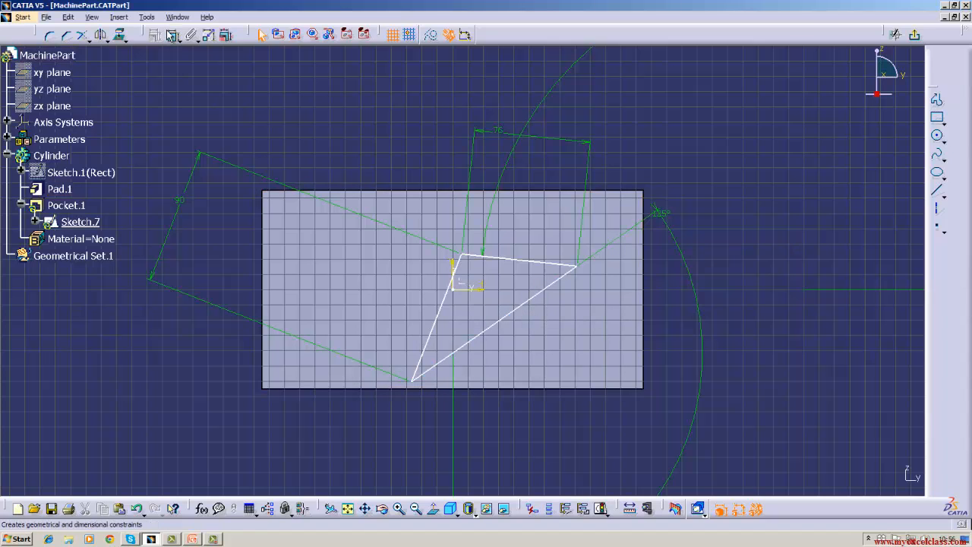
pyautogui.click(171, 35)
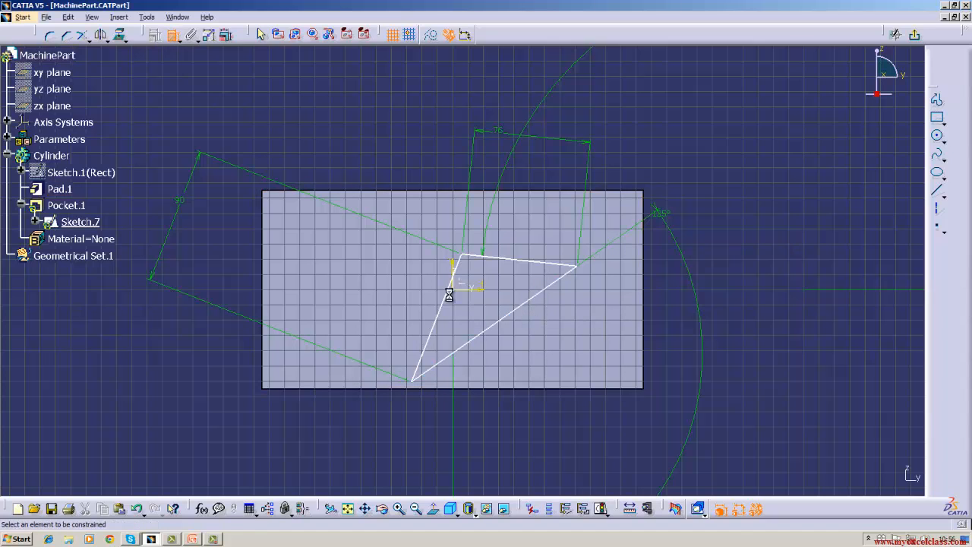
pyautogui.click(505, 319)
pyautogui.click(512, 333)
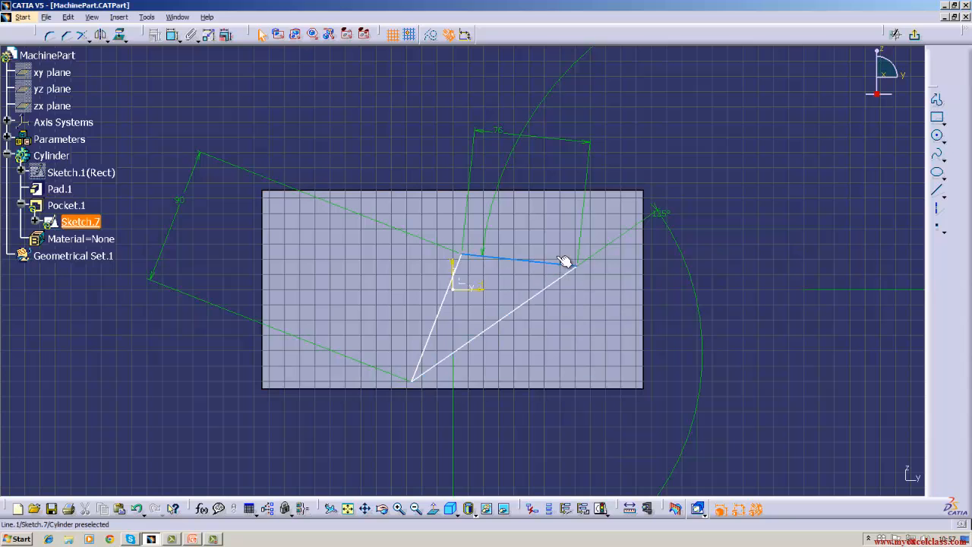
# - Exit the triangle sketch and update the part to rebuild the pocket
pyautogui.click(914, 35)
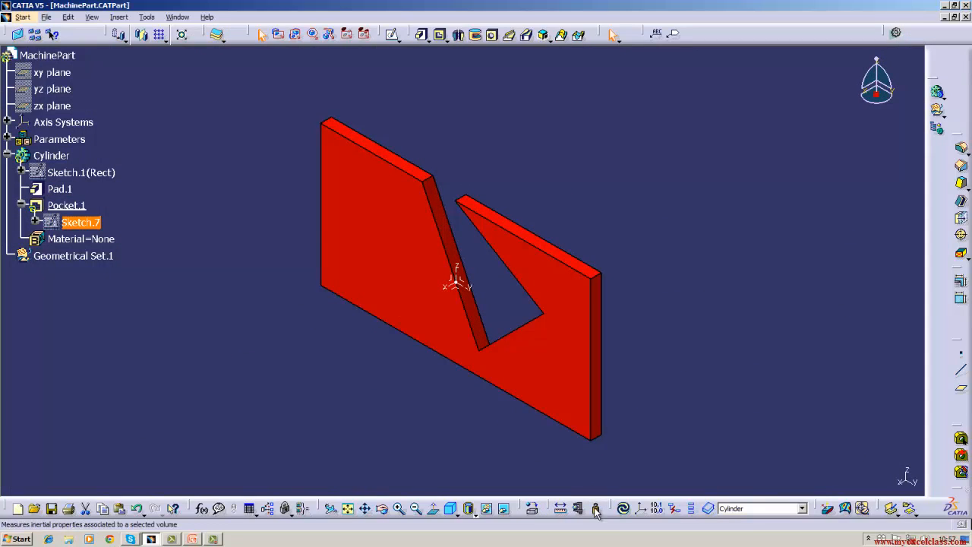
pyautogui.click(622, 510)
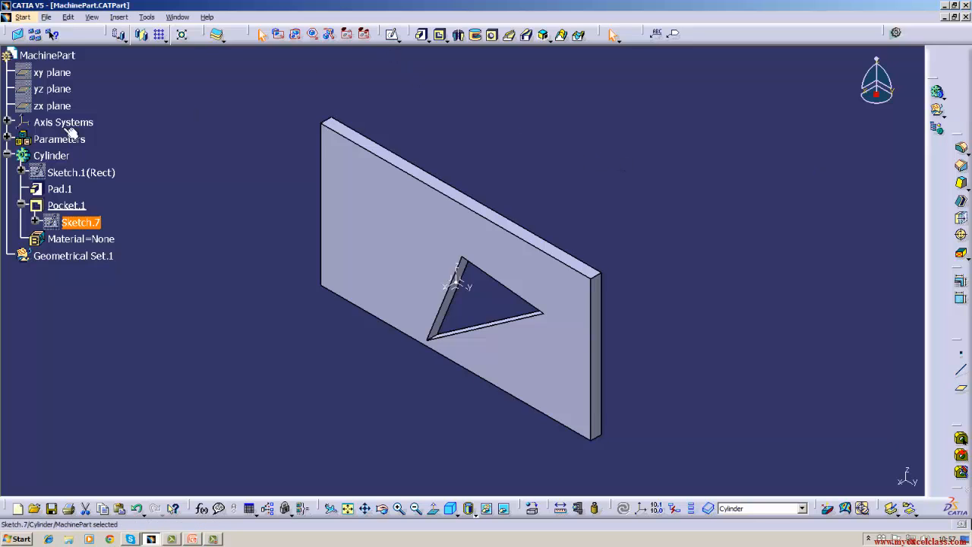
pyautogui.click(47, 92)
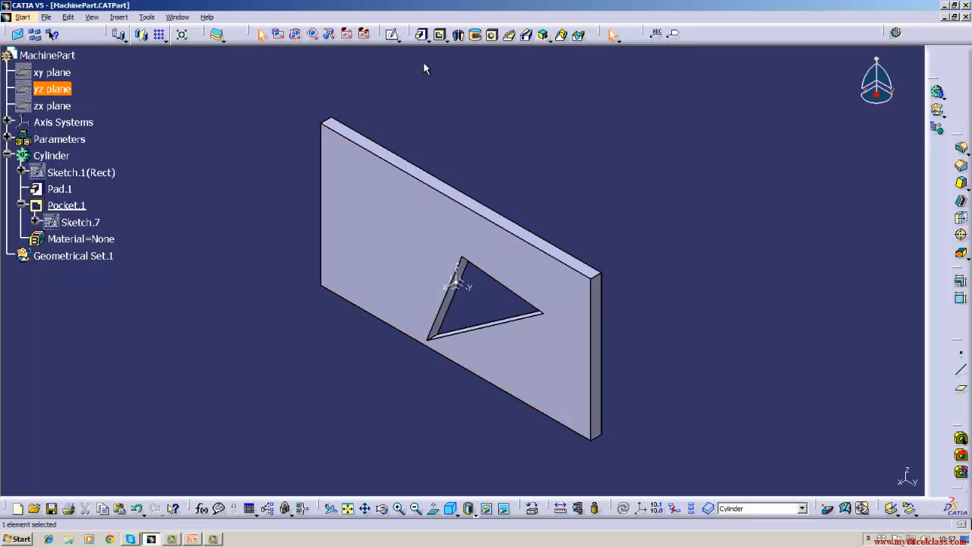
pyautogui.click(392, 35)
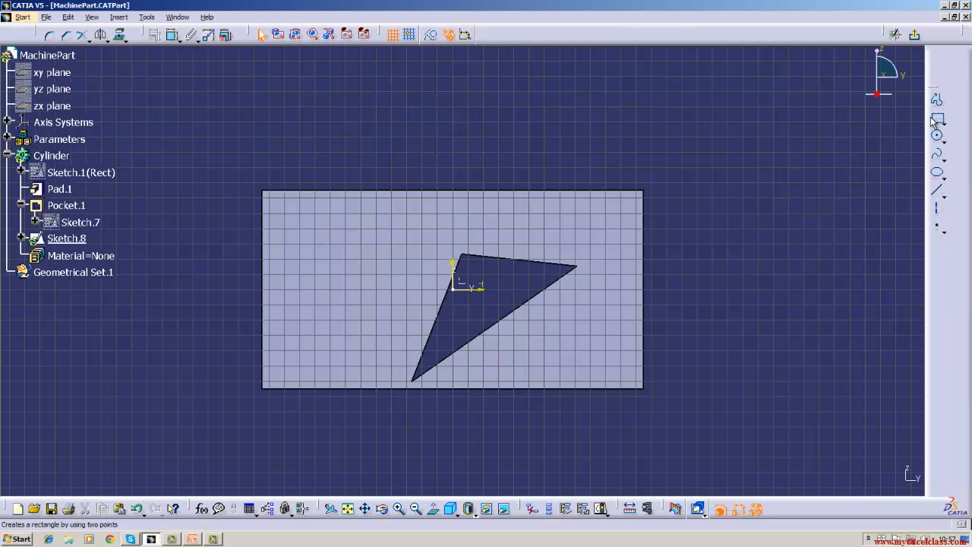
pyautogui.click(451, 508)
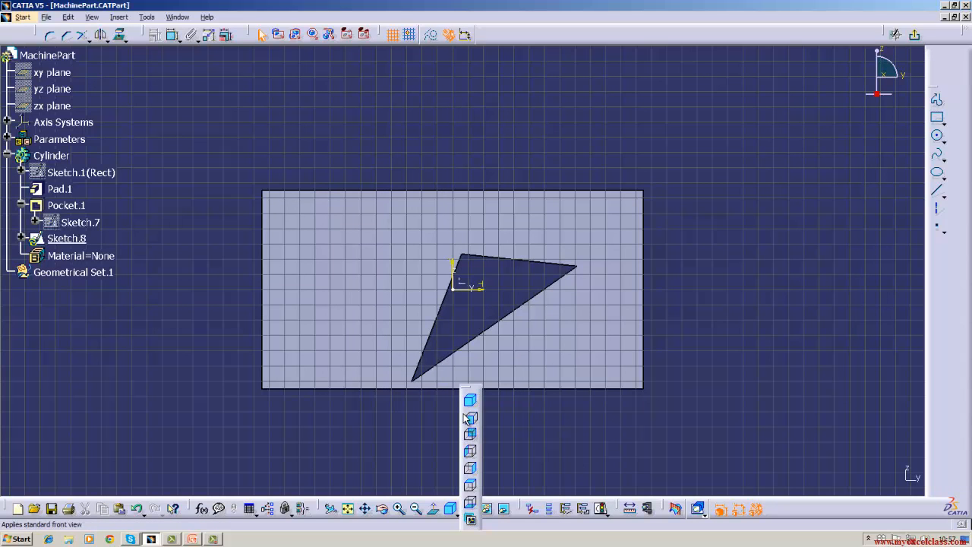
pyautogui.click(465, 417)
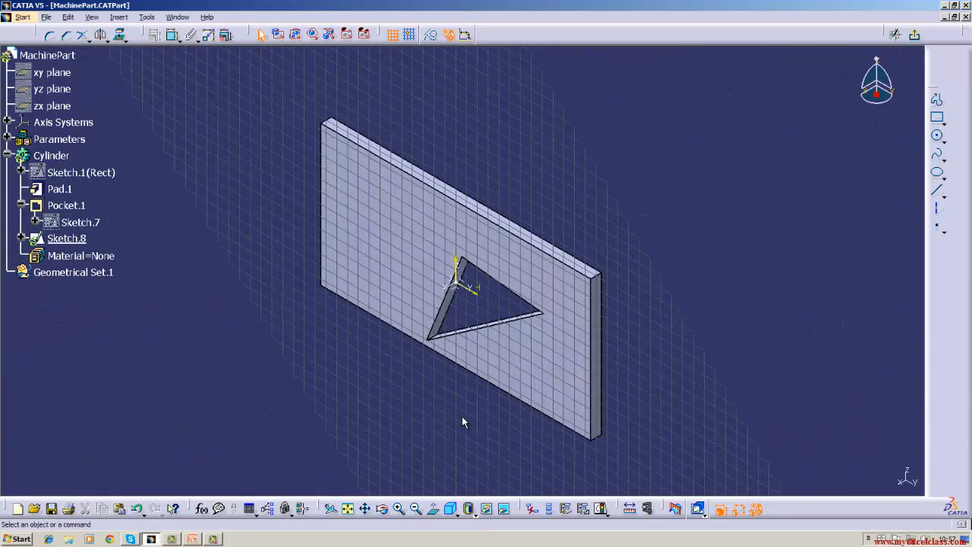
pyautogui.click(452, 509)
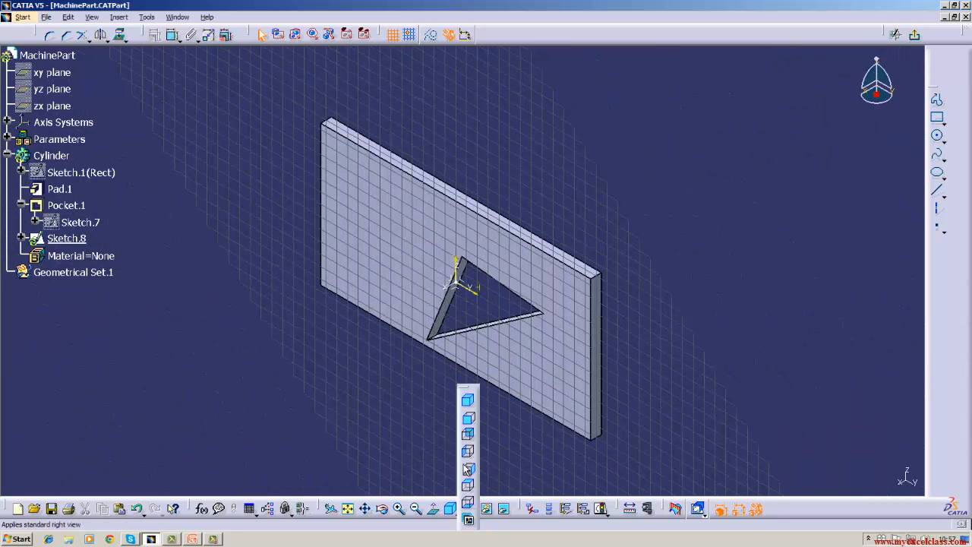
pyautogui.click(468, 422)
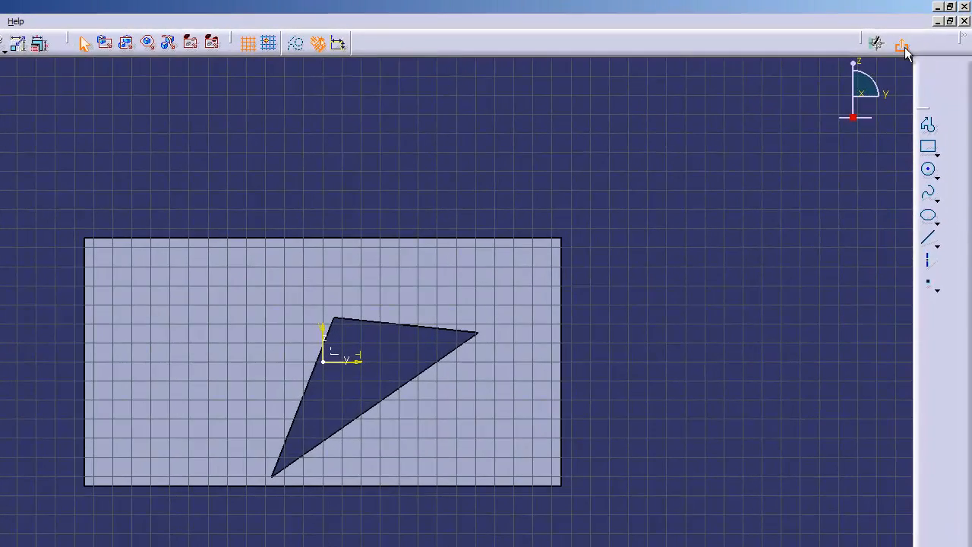
pyautogui.click(916, 37)
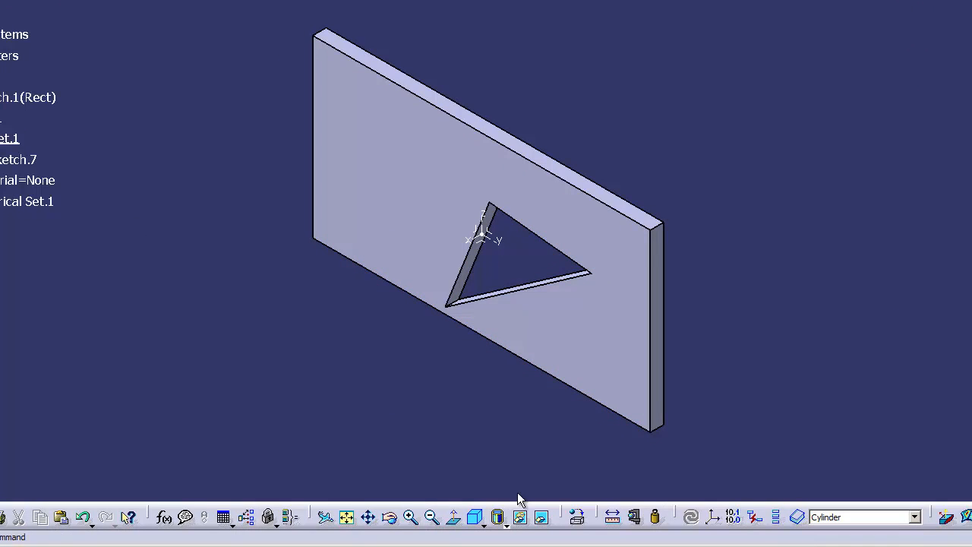
# - Delete the triangular pocket from the plate together with its aggregated sketch
pyautogui.click(23, 140)
pyautogui.rightClick(10, 141)
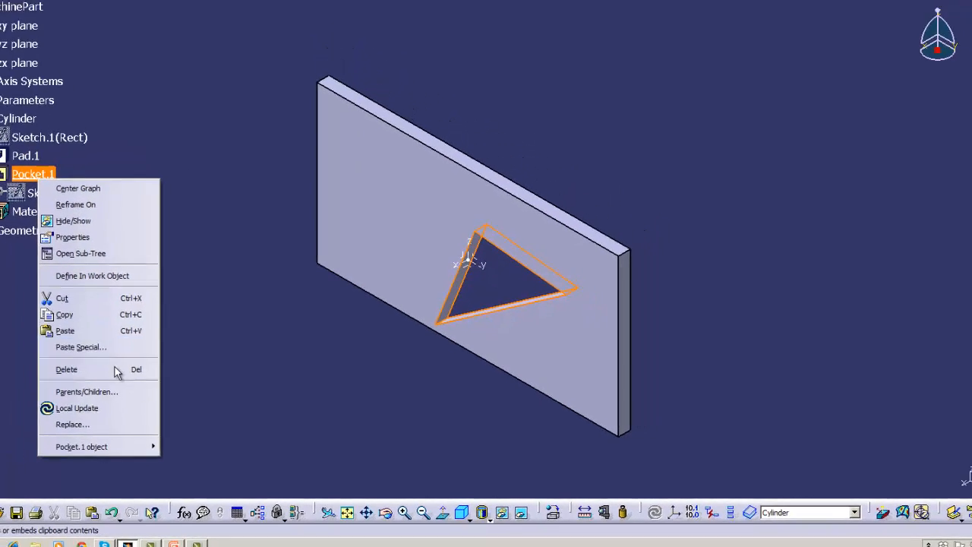
pyautogui.click(118, 371)
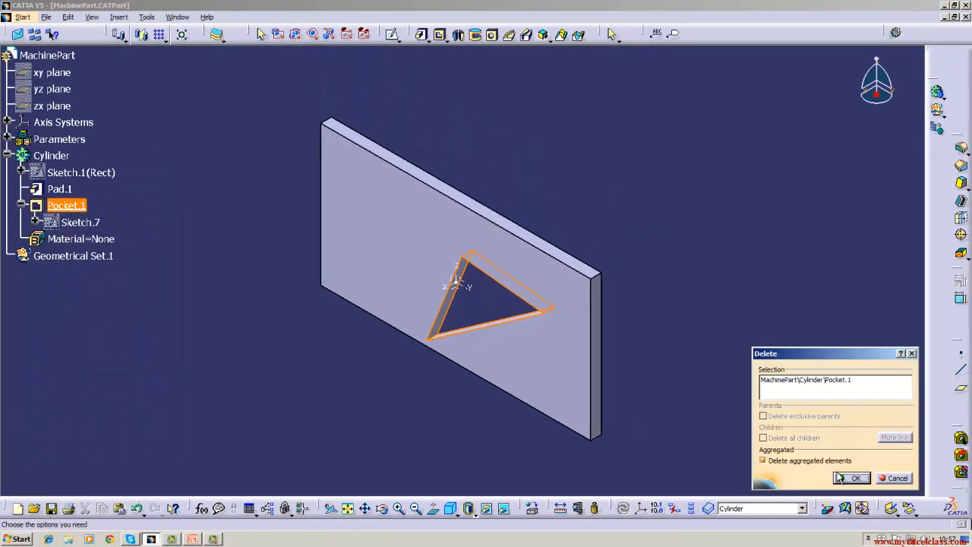
pyautogui.click(839, 477)
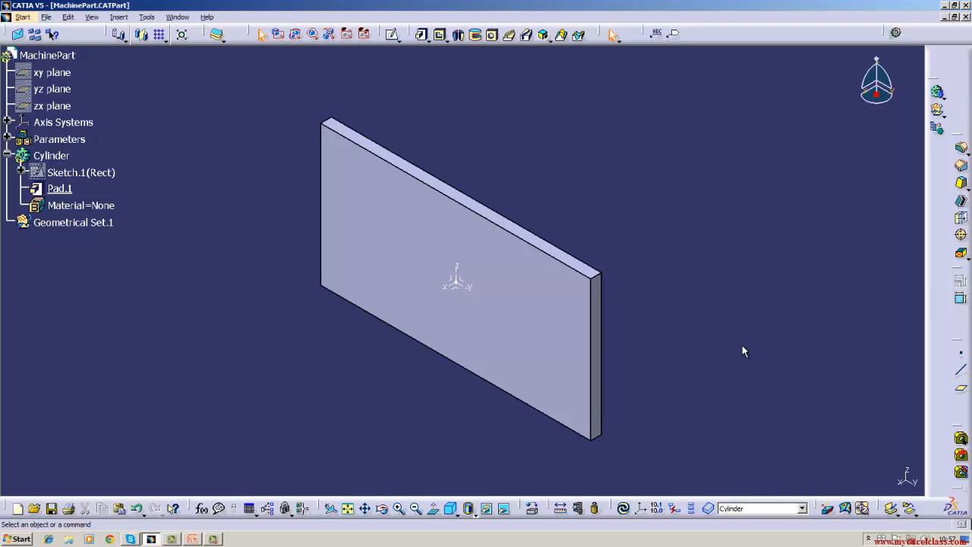
# - Sketch a spline on the yz plane through four points around the origin, closing it at its starting point
pyautogui.click(61, 89)
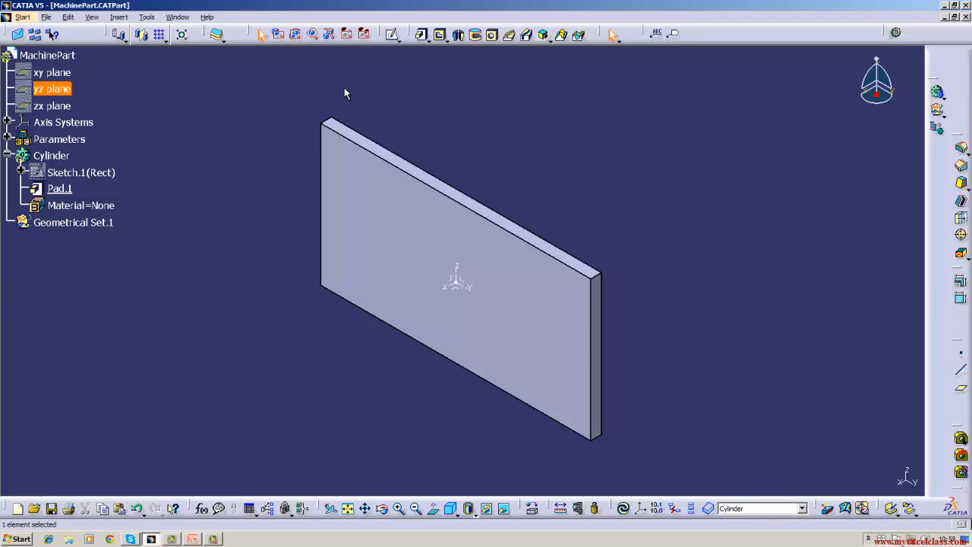
pyautogui.click(392, 34)
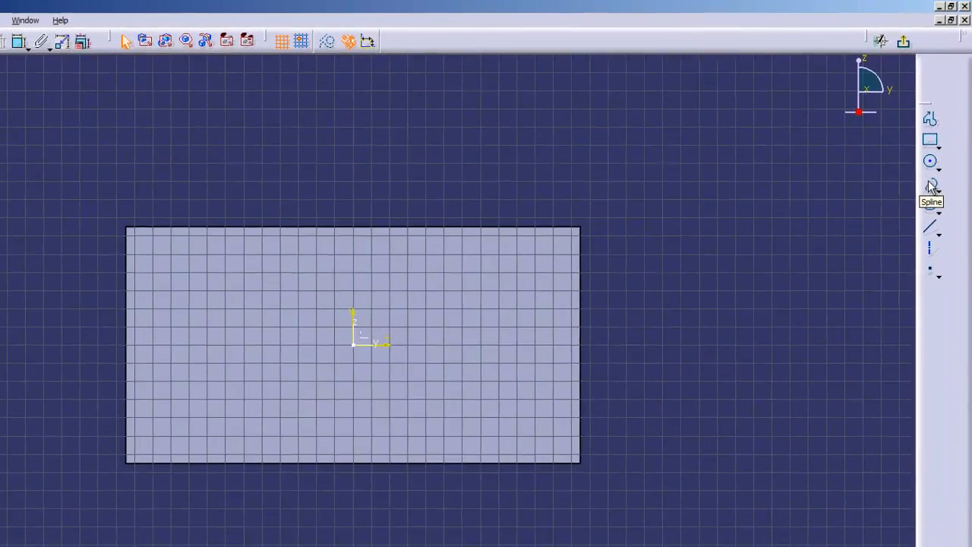
pyautogui.click(938, 156)
pyautogui.click(238, 331)
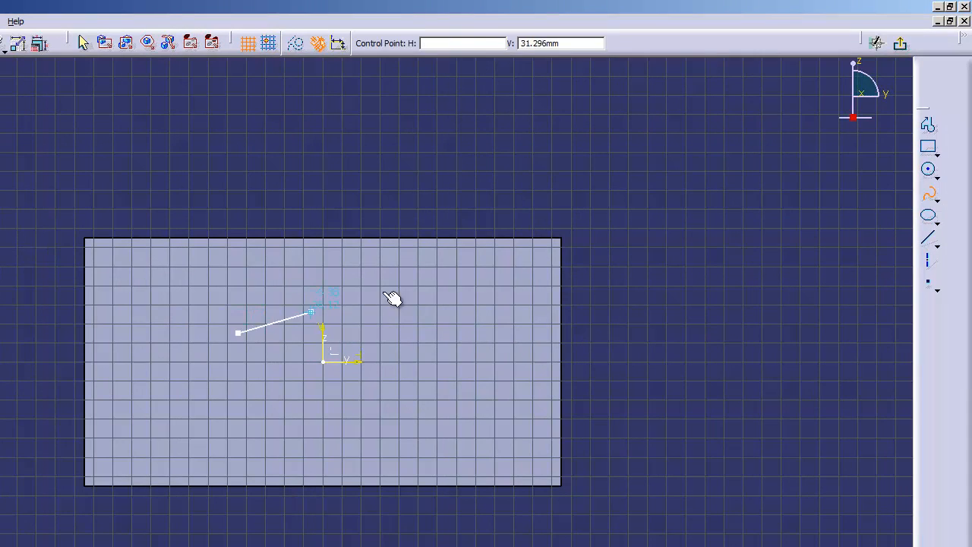
pyautogui.click(399, 287)
pyautogui.click(425, 342)
pyautogui.click(378, 408)
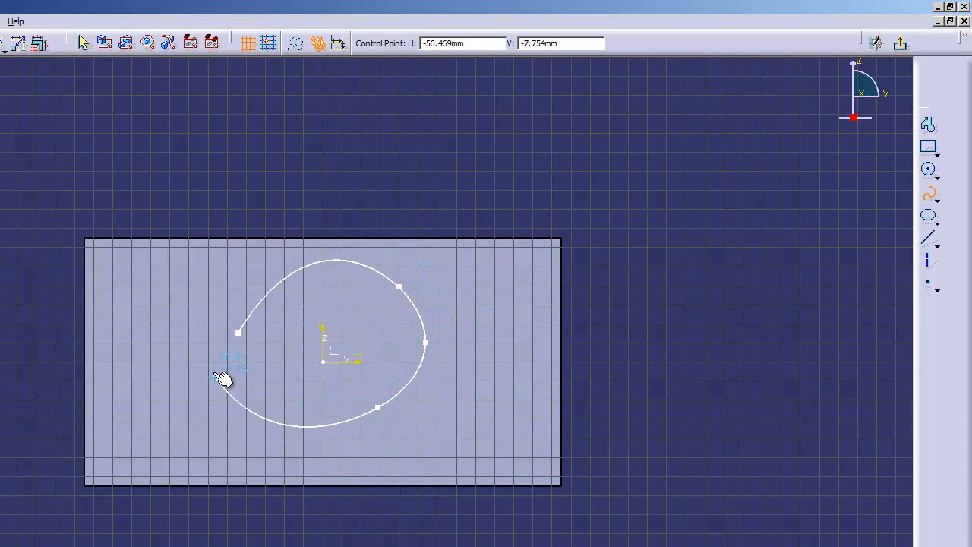
pyautogui.click(241, 330)
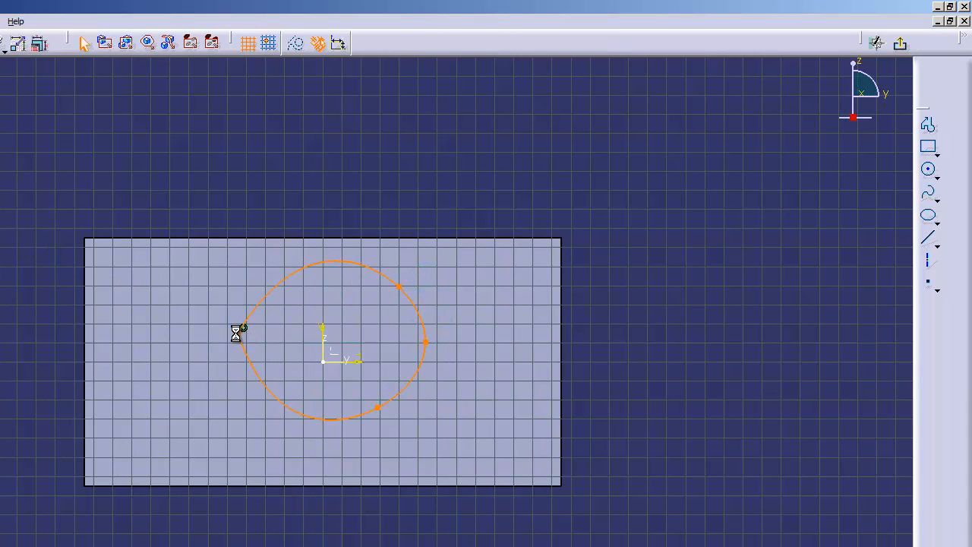
# - Exit the spline sketch and cut it through the plate as a 10 mm deep pocket
pyautogui.click(900, 43)
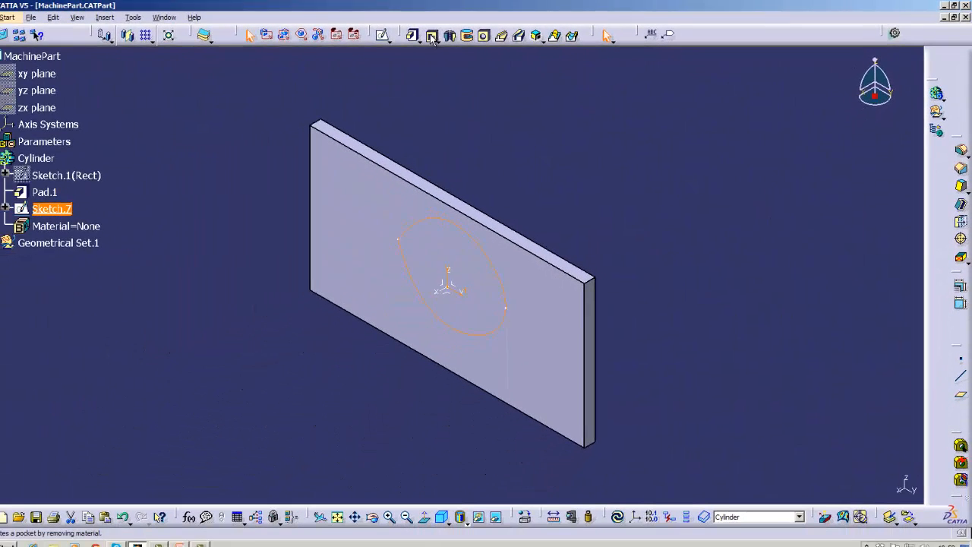
pyautogui.click(425, 39)
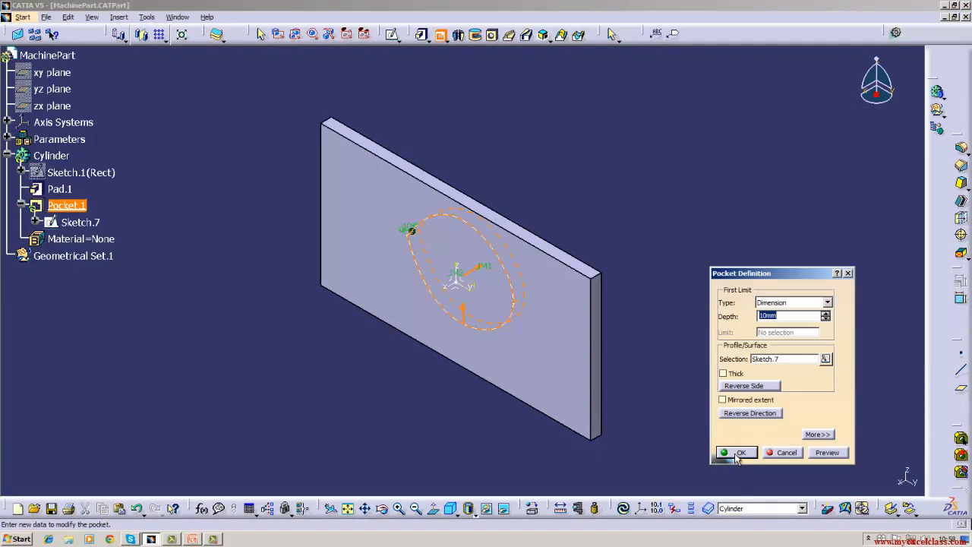
pyautogui.click(736, 454)
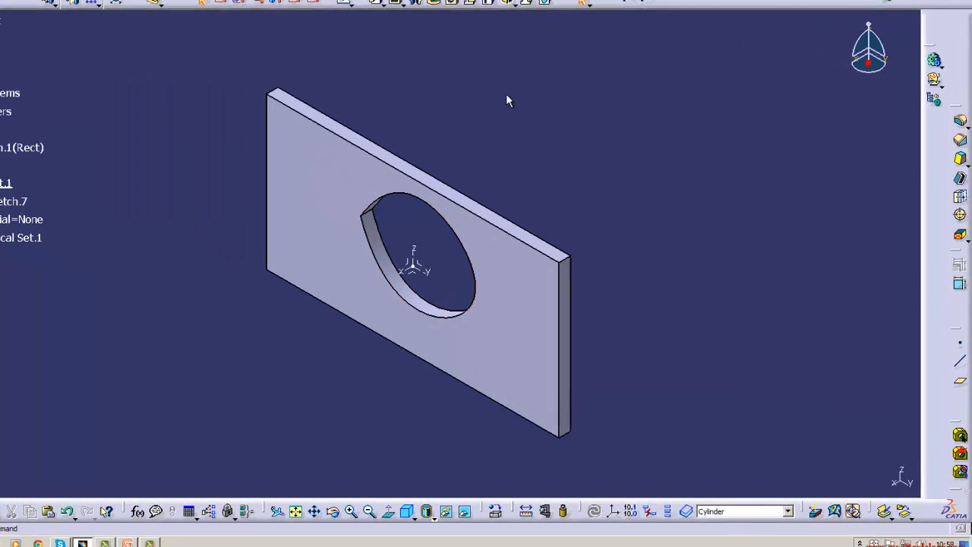
# - Apply a 5 mm edge fillet with tangency propagation to the spline pocket's inner wall face
pyautogui.click(960, 120)
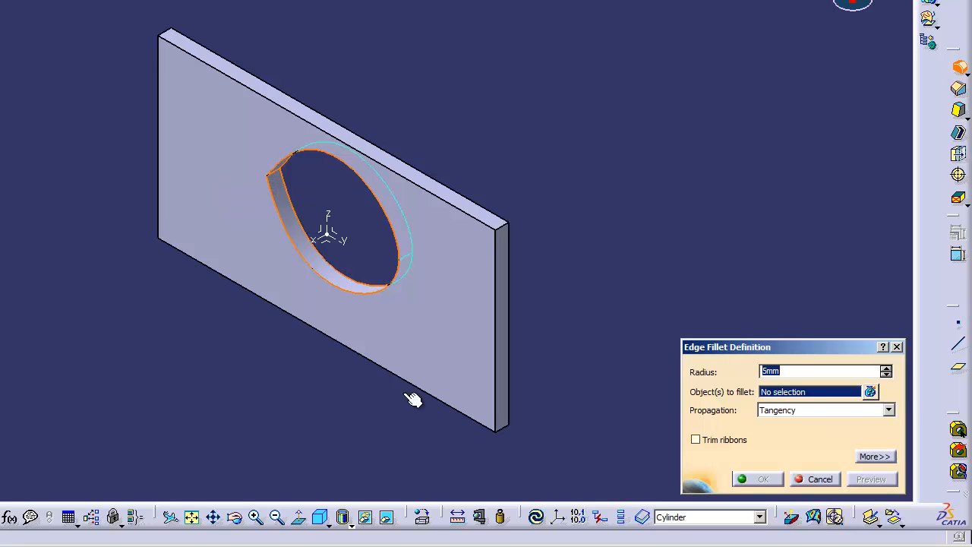
pyautogui.click(255, 517)
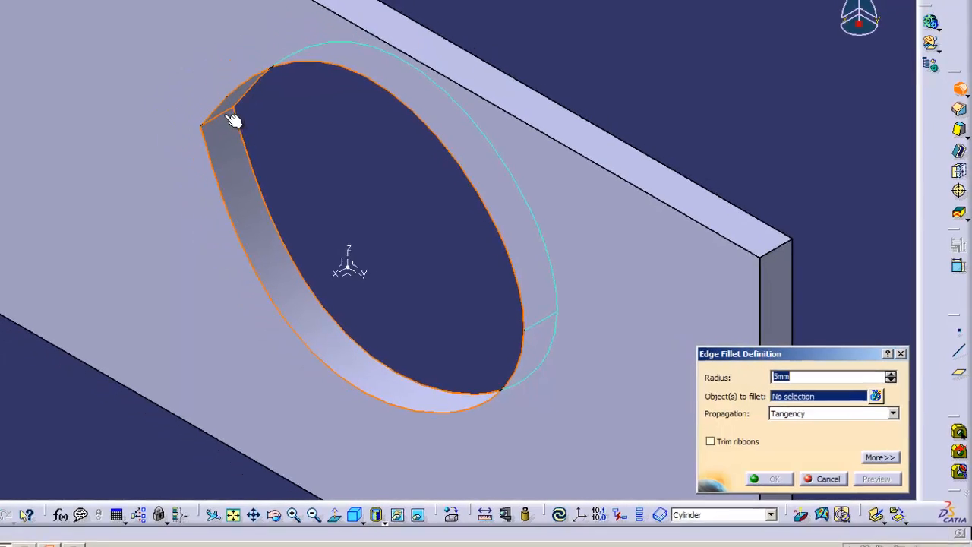
pyautogui.click(230, 120)
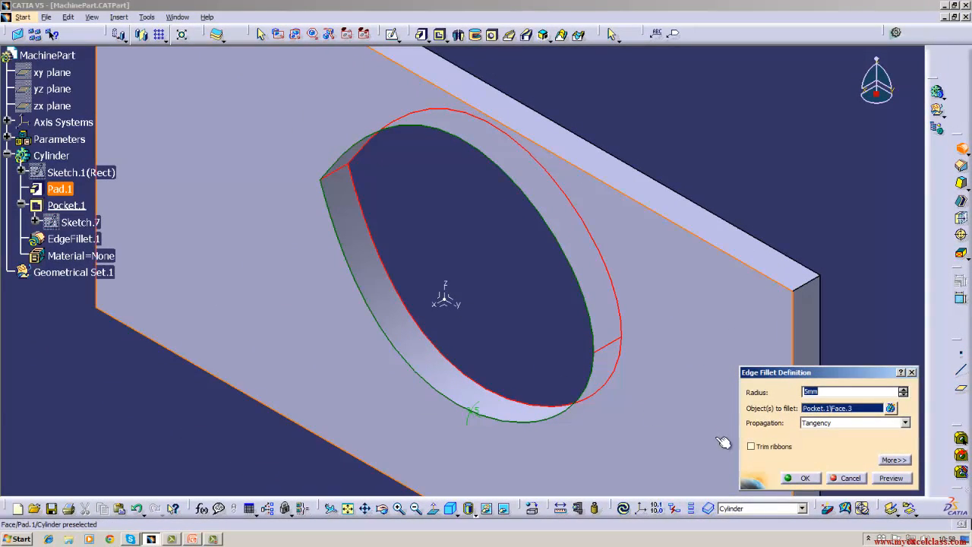
pyautogui.click(793, 478)
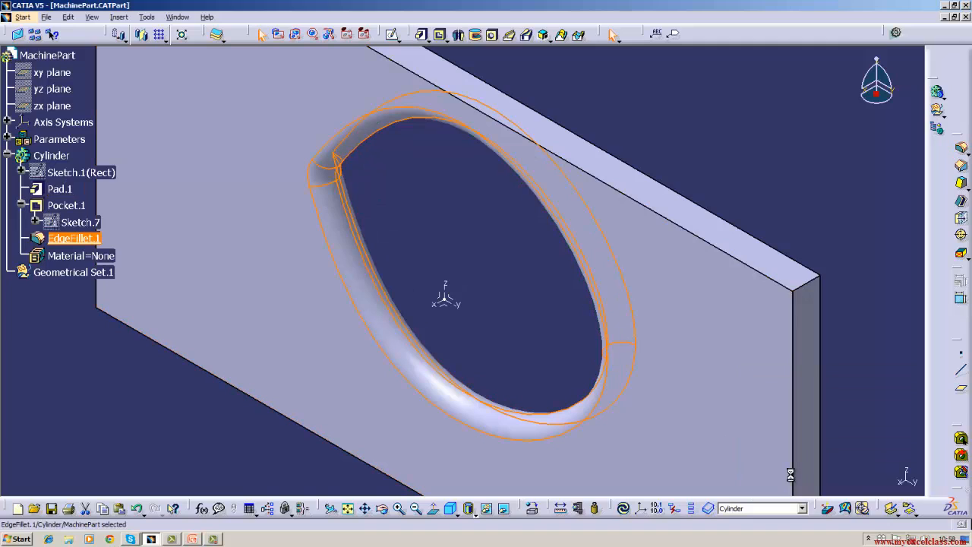
pyautogui.click(750, 199)
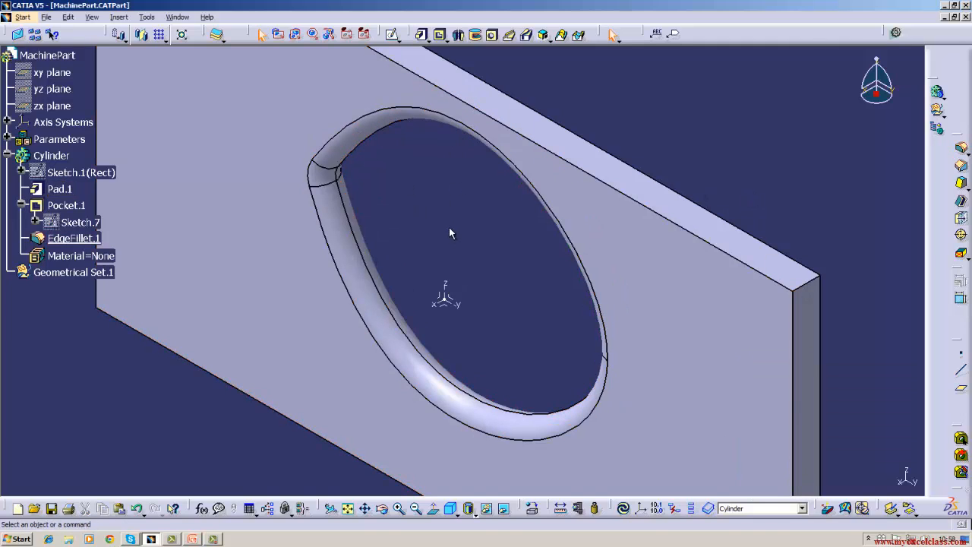
pyautogui.click(210, 539)
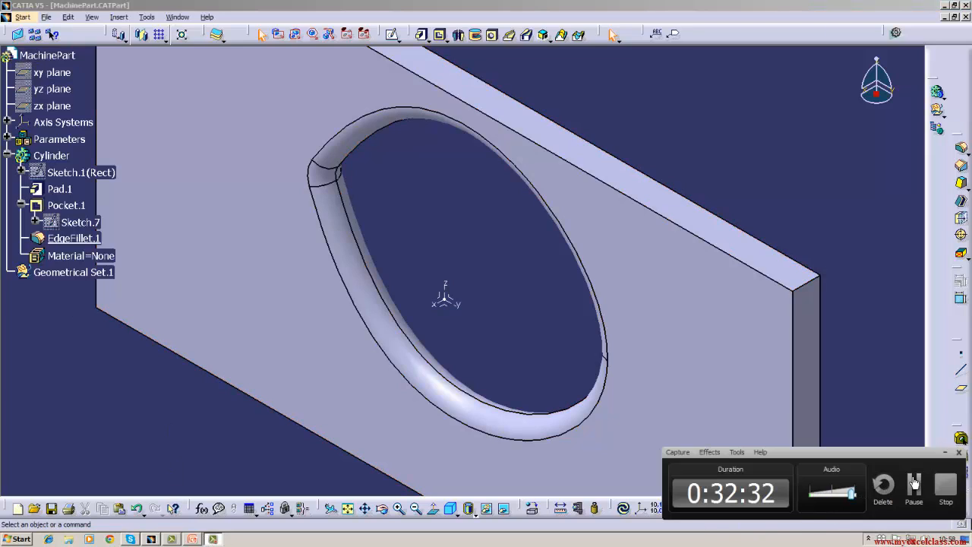